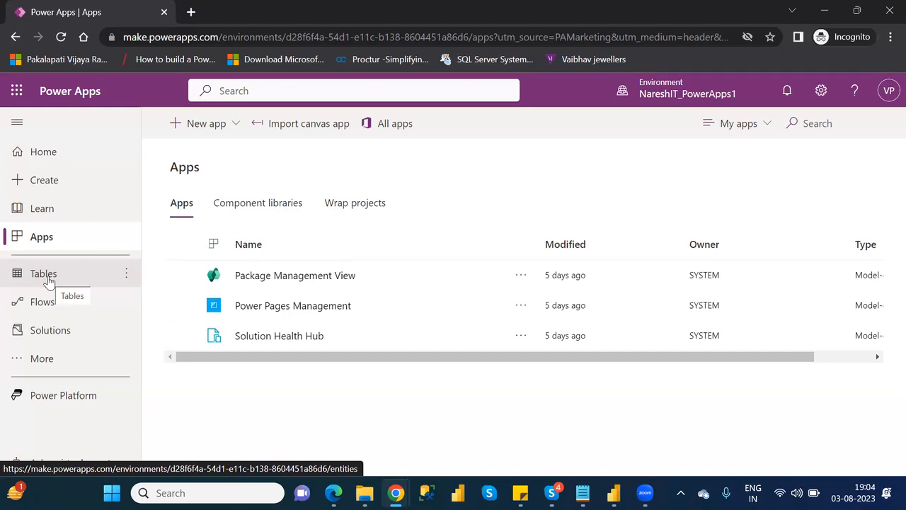
- Open the environment's tables and look through the recommended Dataverse tables
{"action": "left_click", "coordinate": [48, 282]}
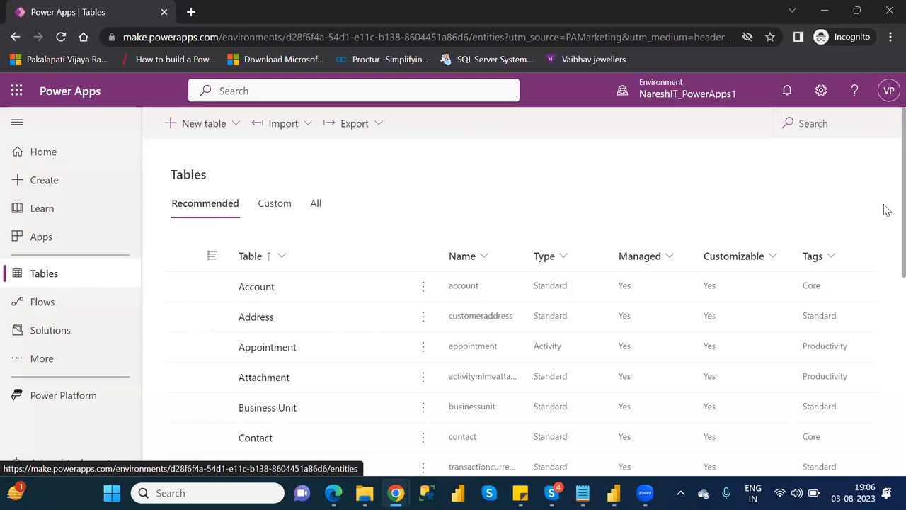
{"action": "scroll", "coordinate": [884, 234], "scroll_direction": "down", "scroll_amount": 3}
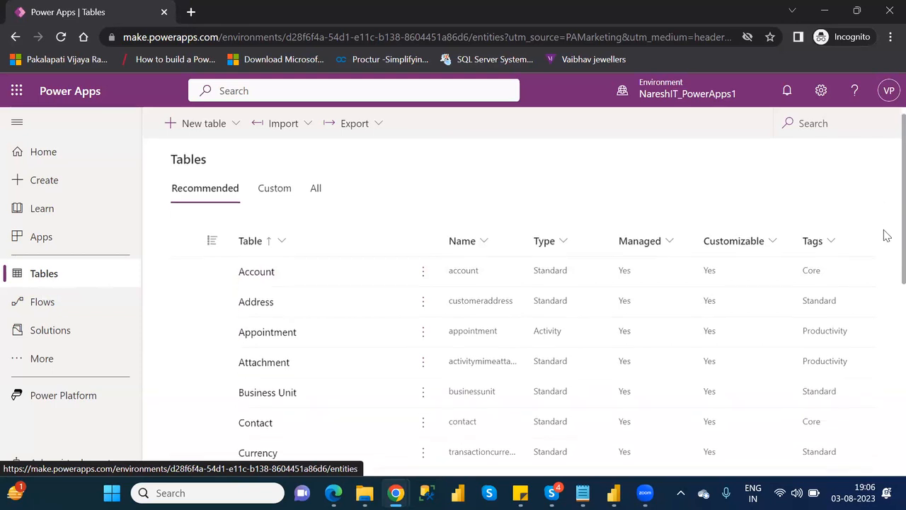
{"action": "scroll", "coordinate": [885, 346], "scroll_direction": "down", "scroll_amount": 2}
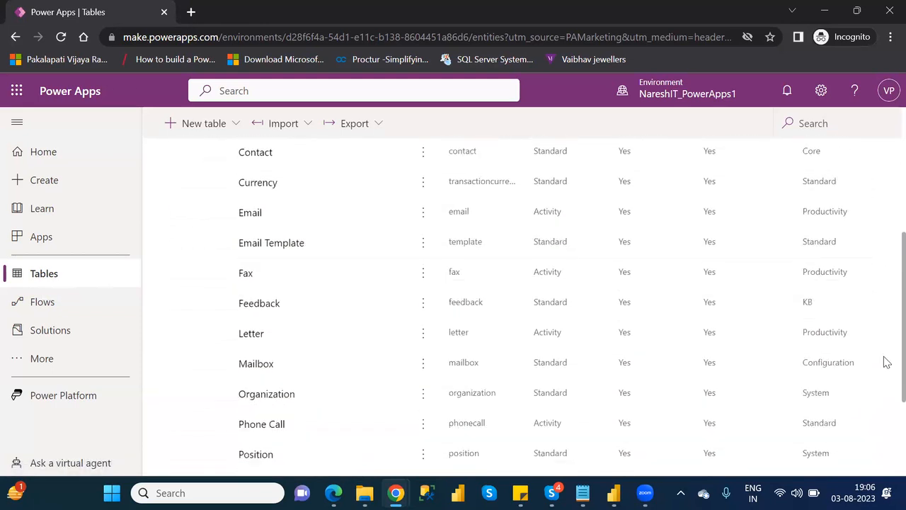
{"action": "scroll", "coordinate": [885, 424], "scroll_direction": "down", "scroll_amount": 2}
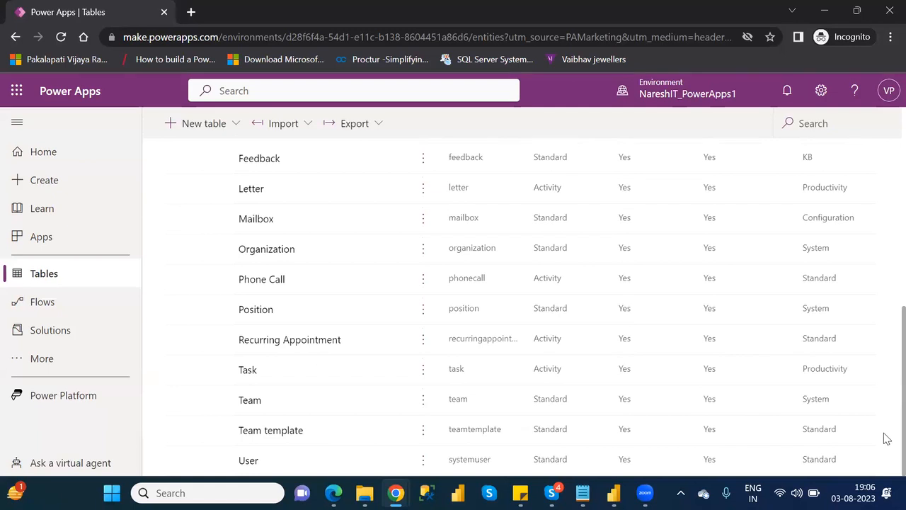
{"action": "scroll", "coordinate": [884, 425], "scroll_direction": "up", "scroll_amount": 6}
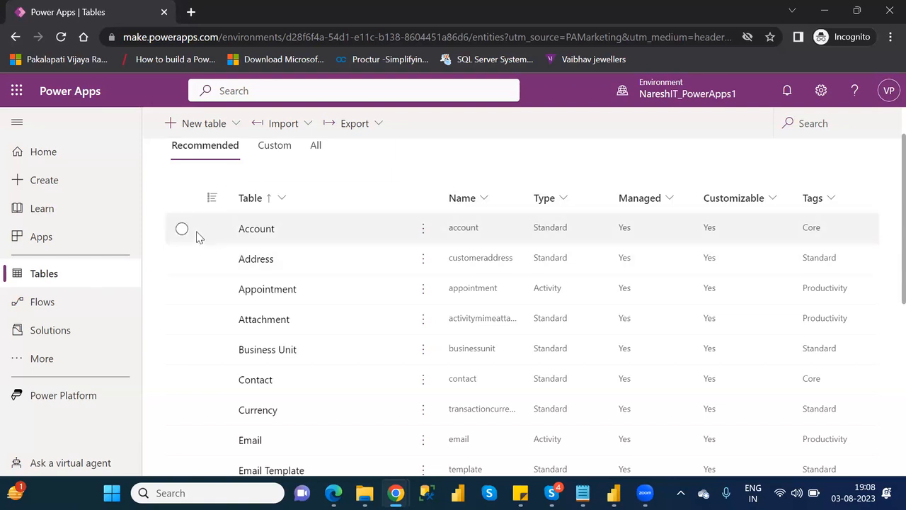
- Open the Account table and examine its properties, columns and data
{"action": "left_click", "coordinate": [255, 236]}
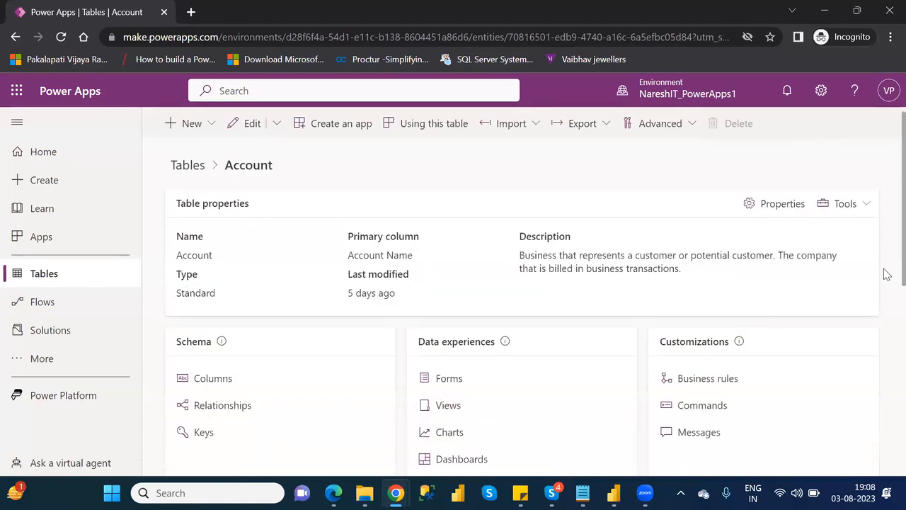
{"action": "scroll", "coordinate": [885, 276], "scroll_direction": "down", "scroll_amount": 1}
{"action": "scroll", "coordinate": [886, 404], "scroll_direction": "down", "scroll_amount": 4}
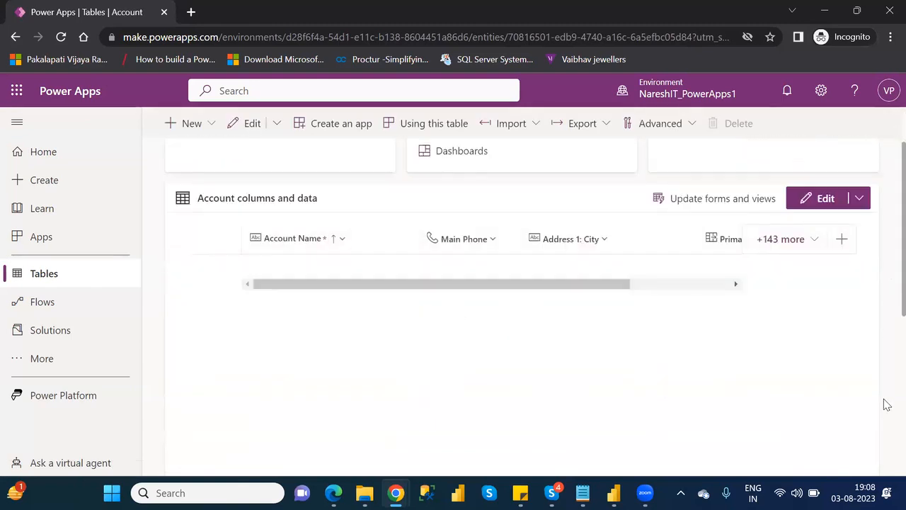
{"action": "scroll", "coordinate": [886, 405], "scroll_direction": "up", "scroll_amount": 1}
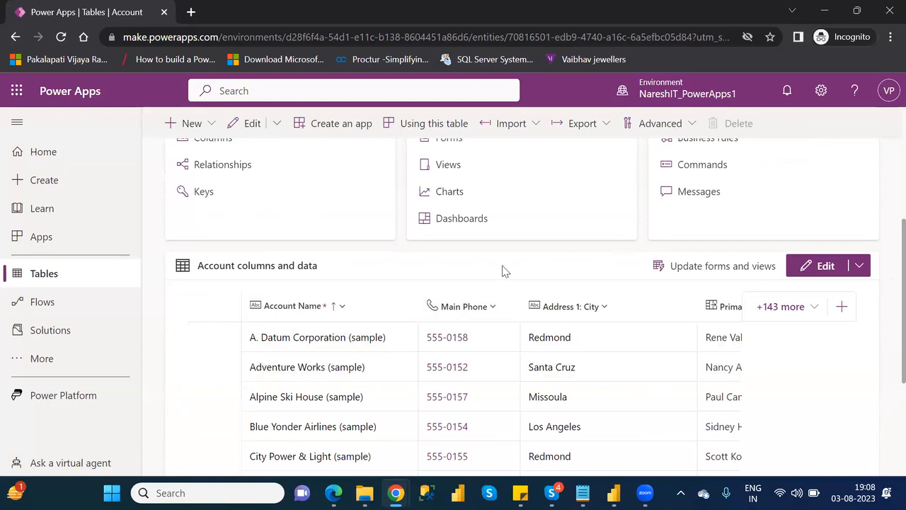
- Return to the tables list, reopen the Account table and view its records
{"action": "left_click", "coordinate": [71, 277]}
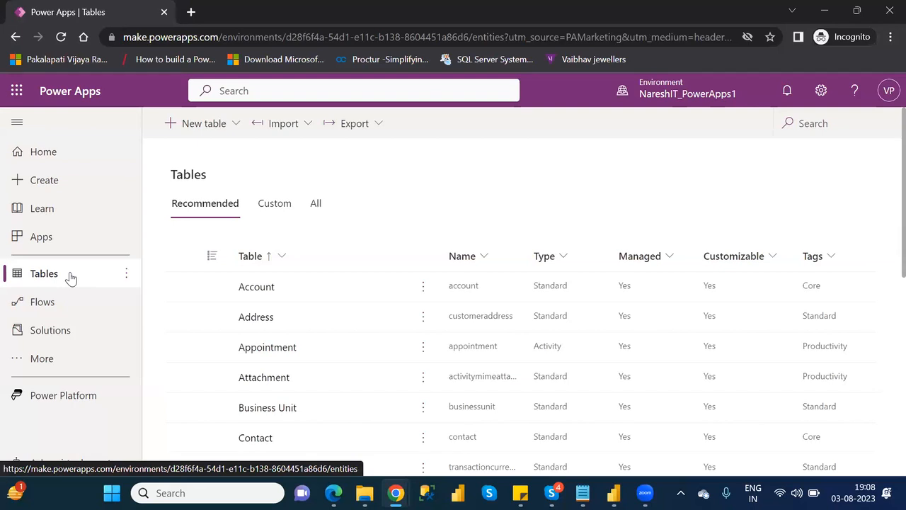
{"action": "left_click", "coordinate": [256, 289]}
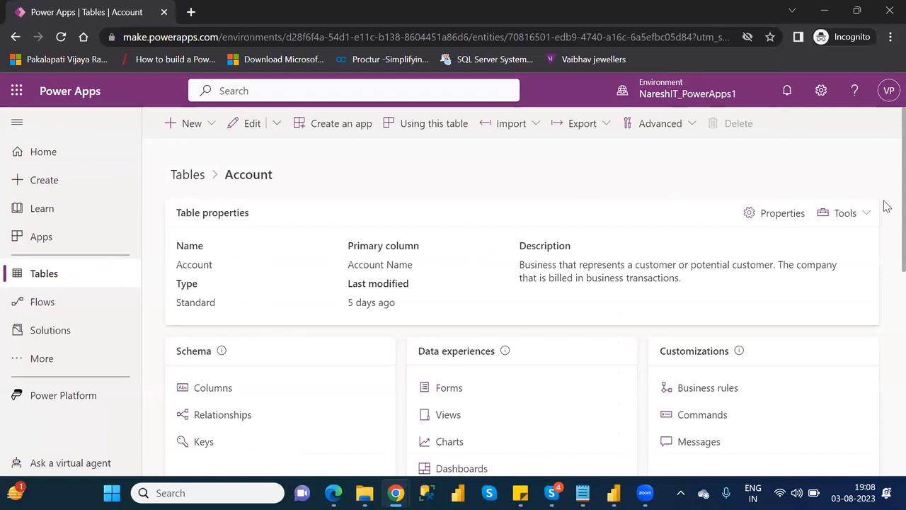
{"action": "scroll", "coordinate": [885, 212], "scroll_direction": "down", "scroll_amount": 2}
{"action": "scroll", "coordinate": [886, 268], "scroll_direction": "down", "scroll_amount": 5}
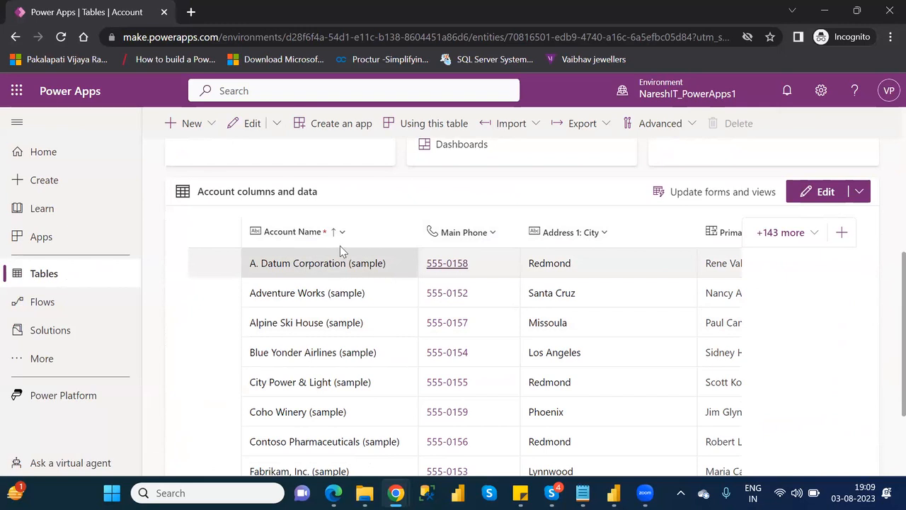
- Open the environment's advanced settings in Dynamics 365 and close the duplicate Business Management page
{"action": "left_click", "coordinate": [821, 92]}
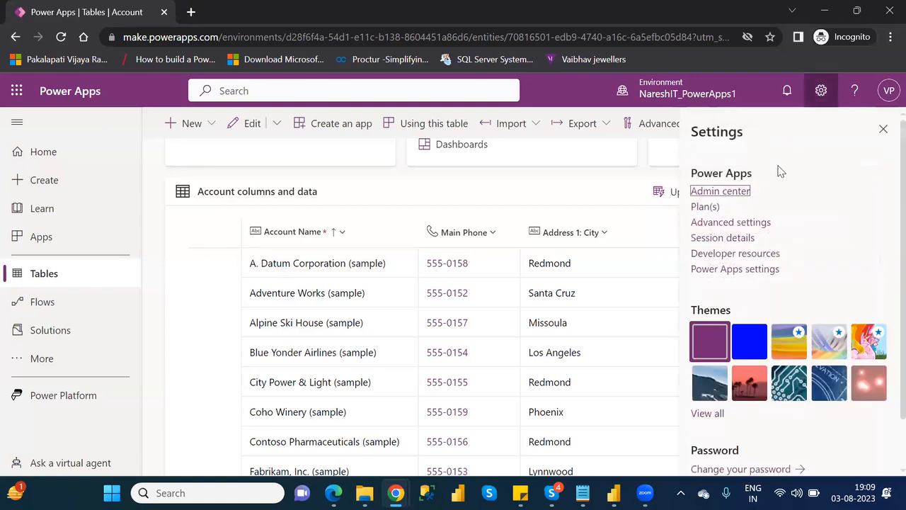
{"action": "left_click", "coordinate": [746, 223]}
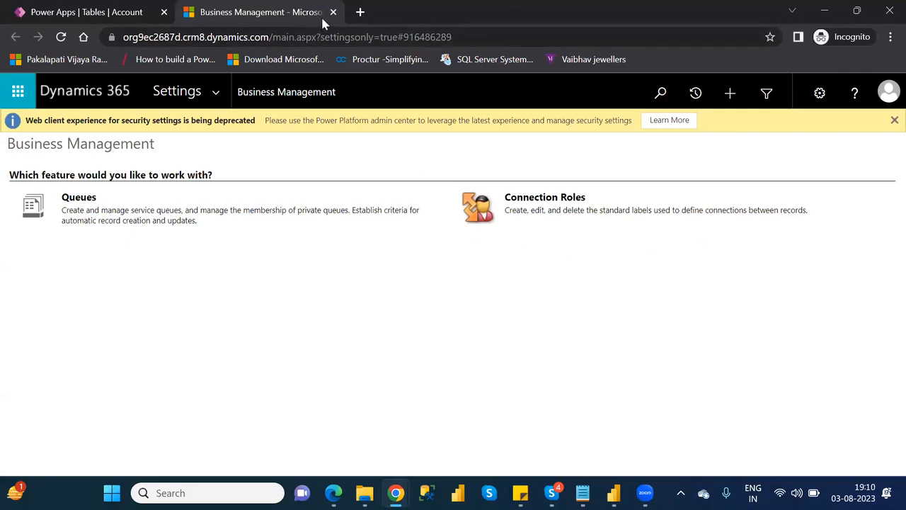
{"action": "left_click", "coordinate": [131, 12]}
{"action": "left_click", "coordinate": [820, 91]}
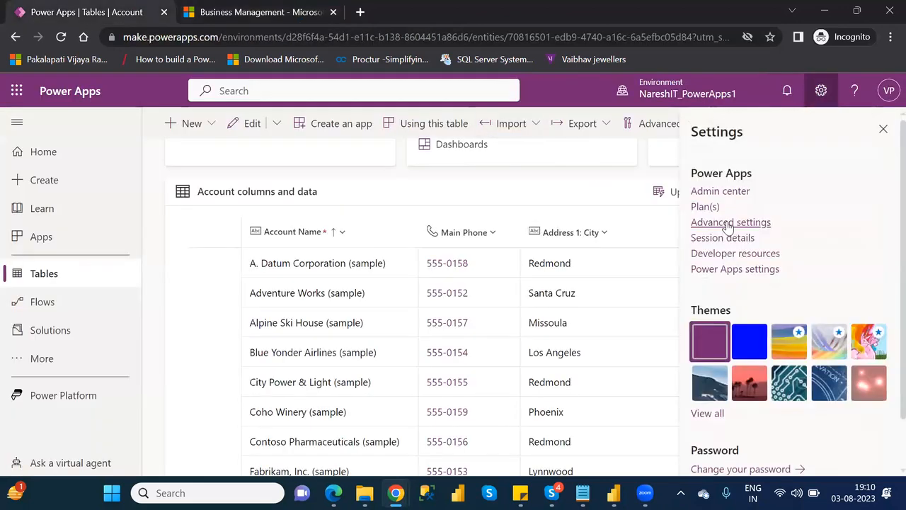
{"action": "left_click", "coordinate": [729, 224]}
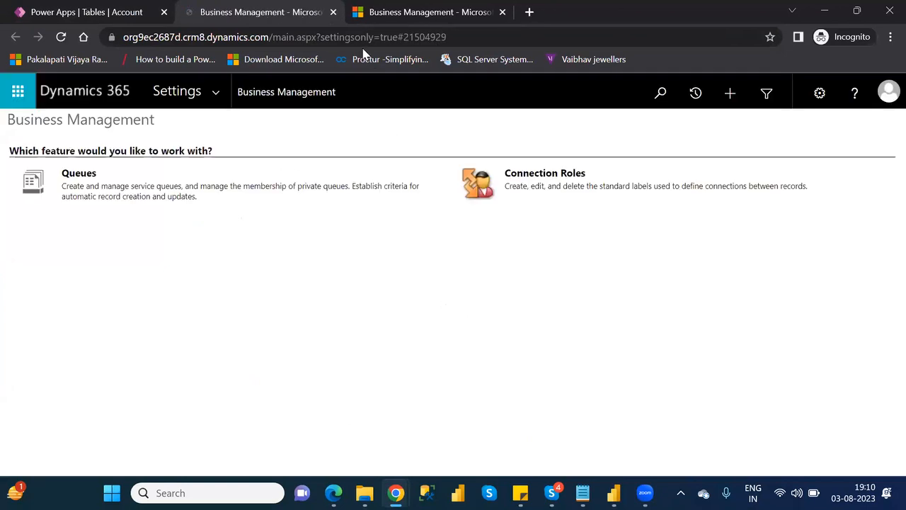
{"action": "left_click", "coordinate": [503, 13]}
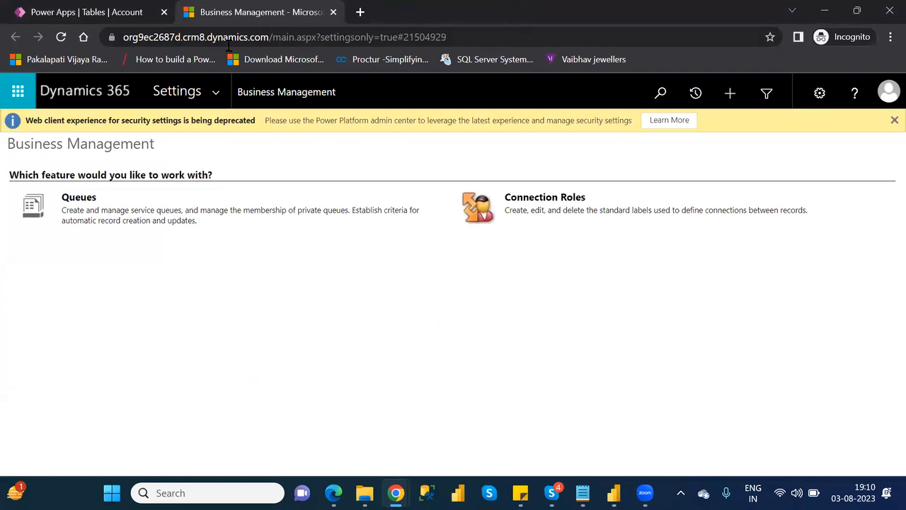
- Go to the Data Management area of the Dynamics 365 system settings
{"action": "left_click", "coordinate": [216, 89]}
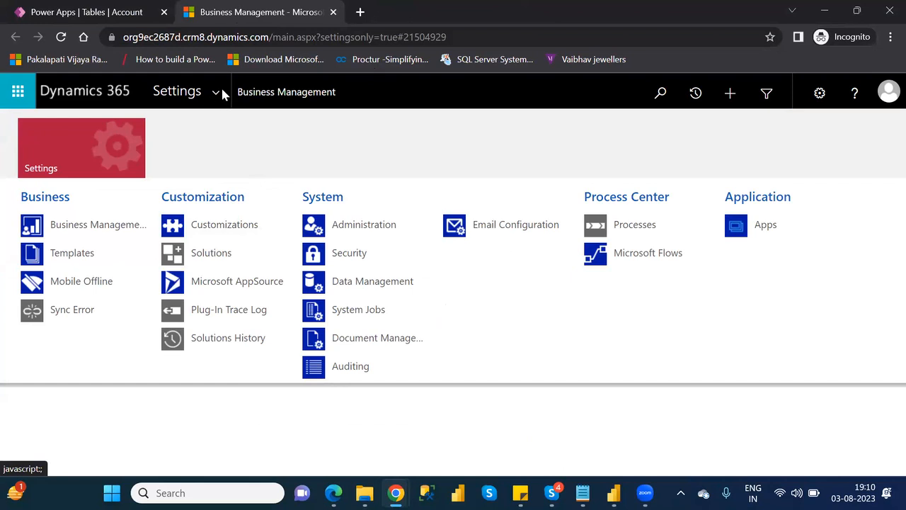
{"action": "left_click", "coordinate": [218, 90]}
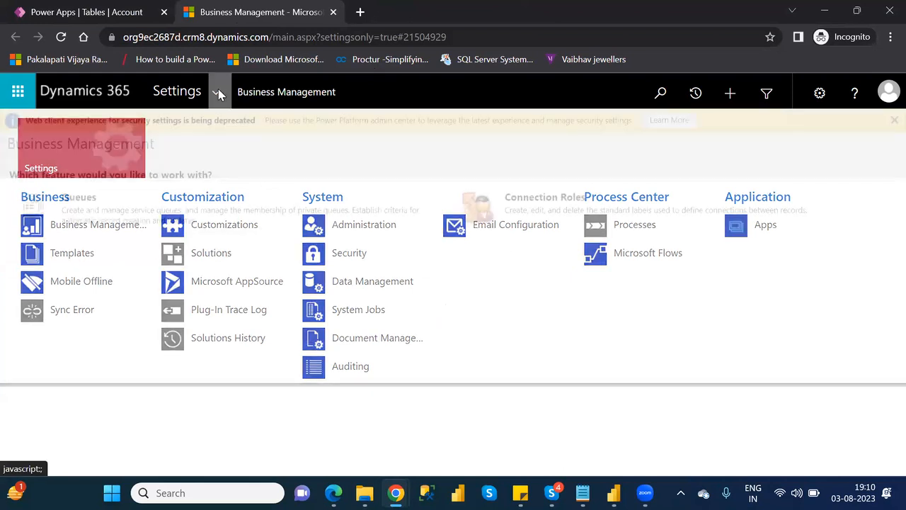
{"action": "left_click", "coordinate": [218, 90]}
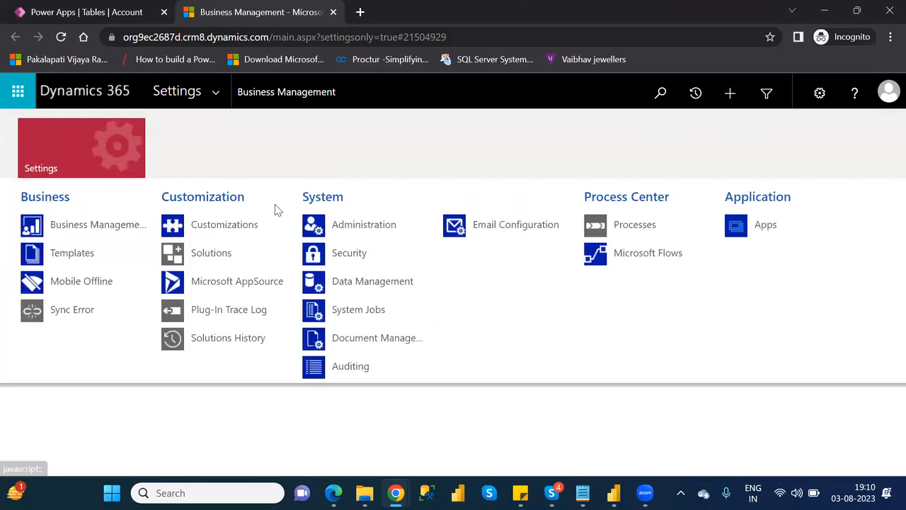
{"action": "left_click", "coordinate": [372, 282]}
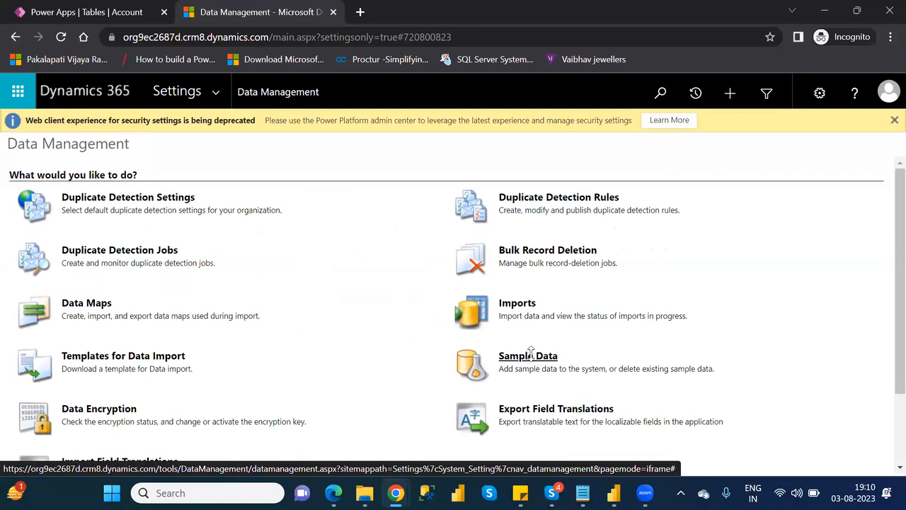
- Remove the sample data from the environment, then close the Sample Data dialog and the settings page
{"action": "left_click", "coordinate": [529, 356]}
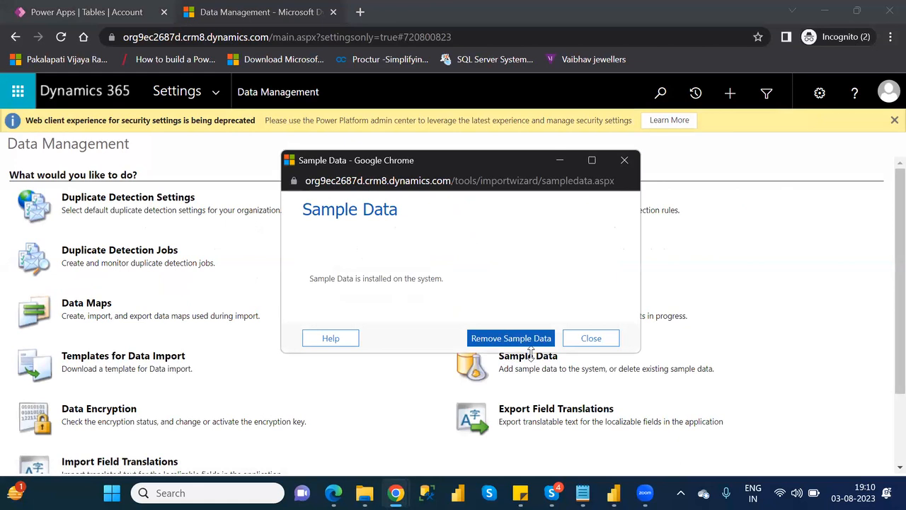
{"action": "left_click", "coordinate": [489, 340]}
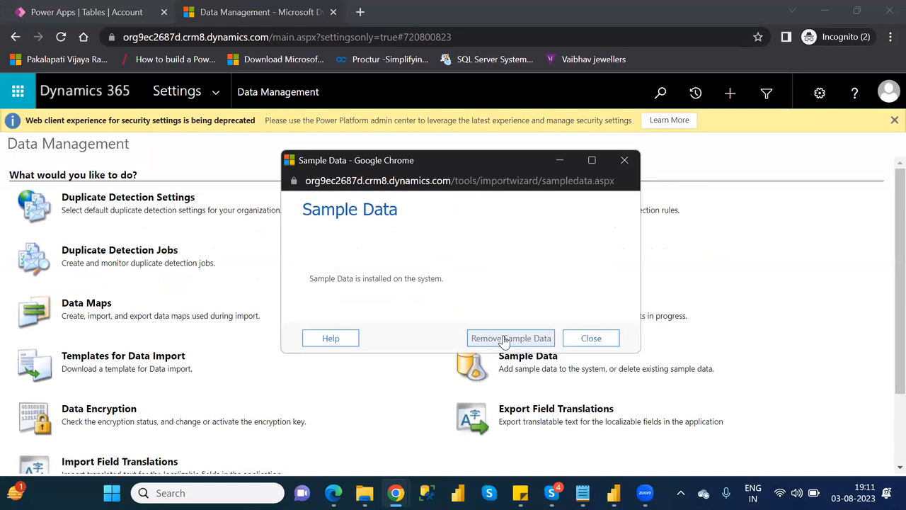
{"action": "left_click", "coordinate": [505, 340]}
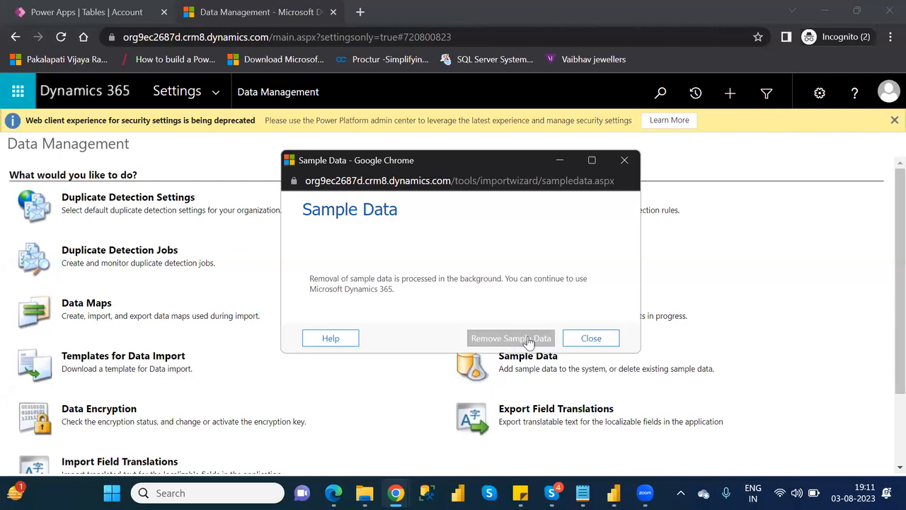
{"action": "left_click", "coordinate": [591, 338]}
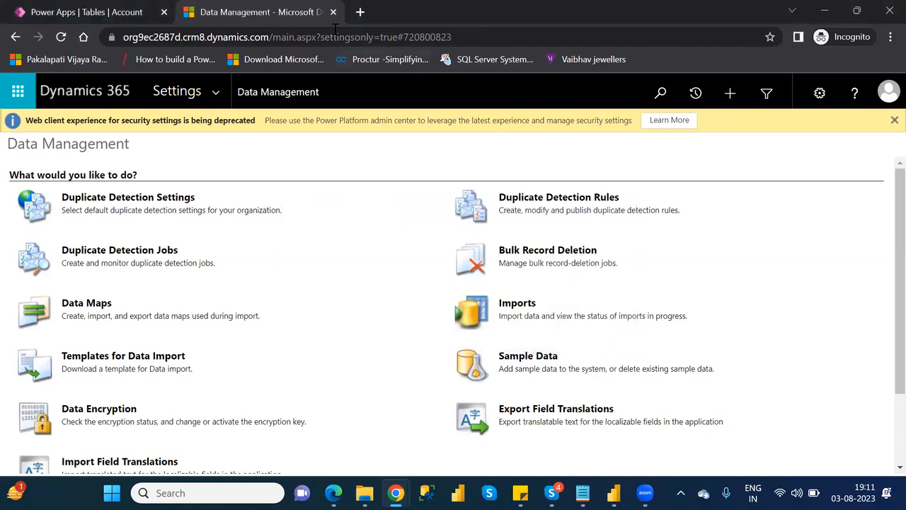
{"action": "left_click", "coordinate": [332, 12]}
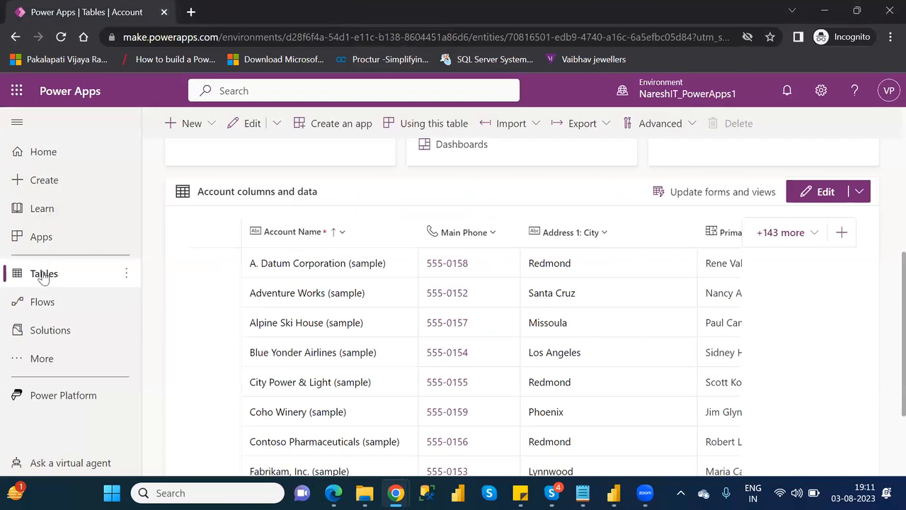
- Refresh the tables list, reopen the Account table and check its data after the sample data removal
{"action": "left_click", "coordinate": [44, 274]}
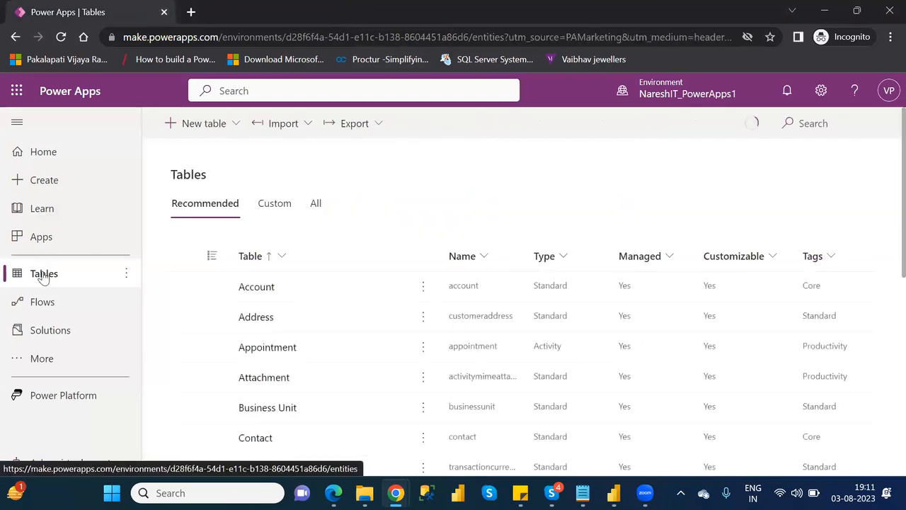
{"action": "left_click", "coordinate": [61, 37]}
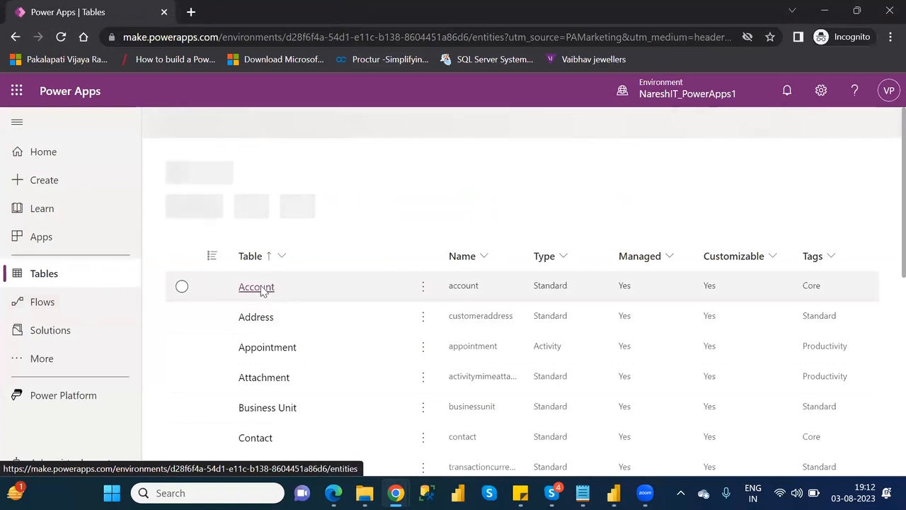
{"action": "left_click", "coordinate": [258, 287]}
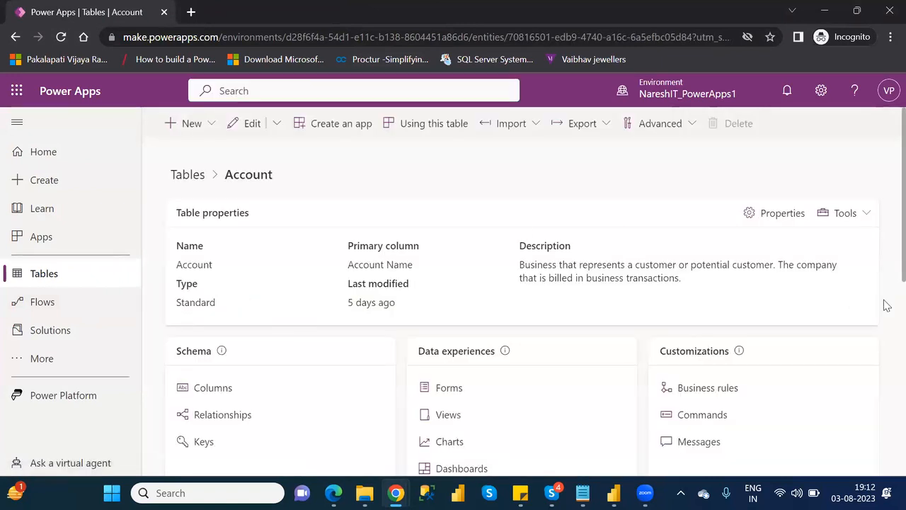
{"action": "scroll", "coordinate": [886, 255], "scroll_direction": "down", "scroll_amount": 3}
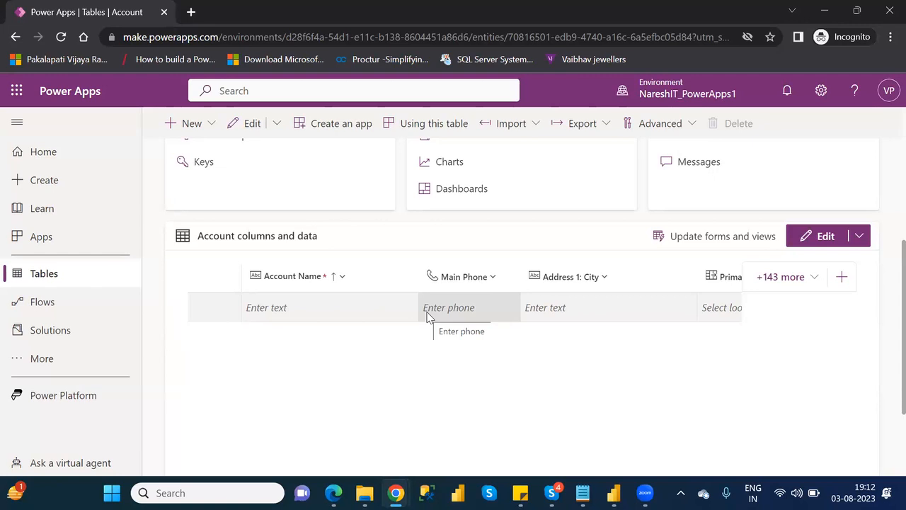
- Reopen Data Management from the environment's advanced settings and start installing the sample data
{"action": "left_click", "coordinate": [821, 92]}
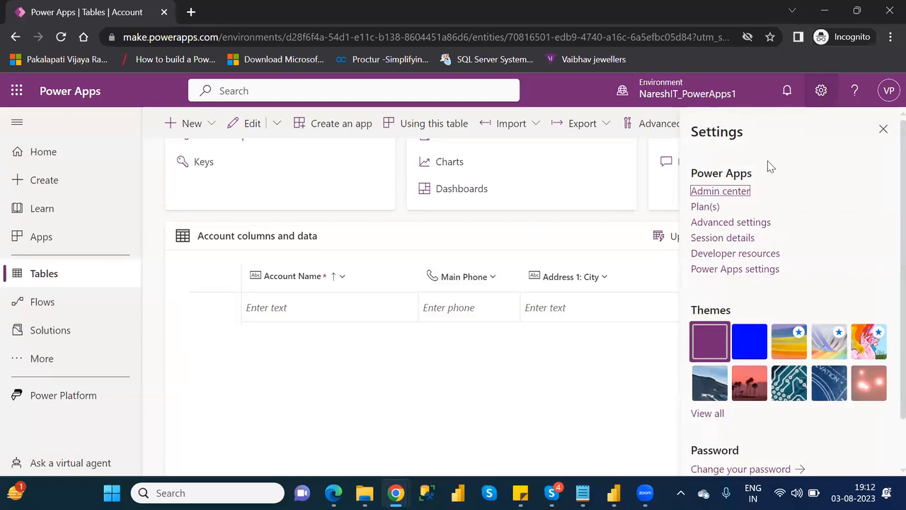
{"action": "left_click", "coordinate": [733, 223]}
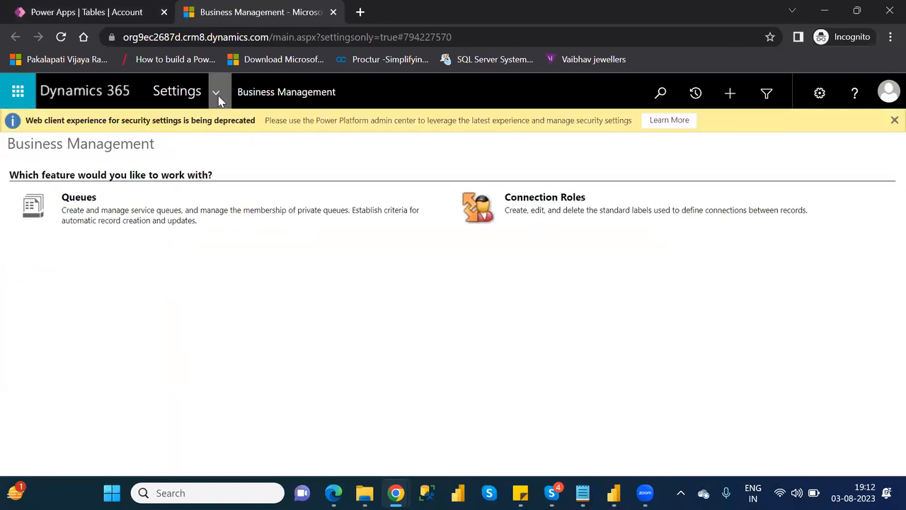
{"action": "left_click", "coordinate": [217, 98]}
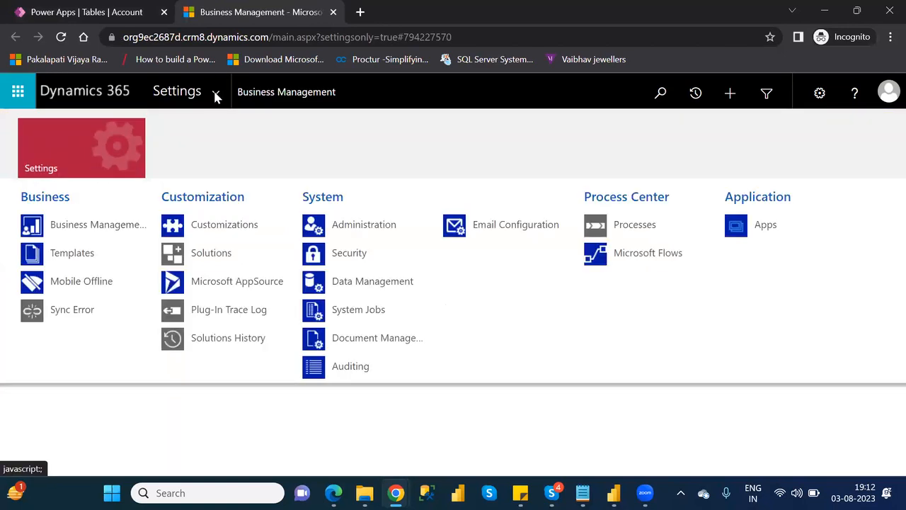
{"action": "left_click", "coordinate": [357, 287]}
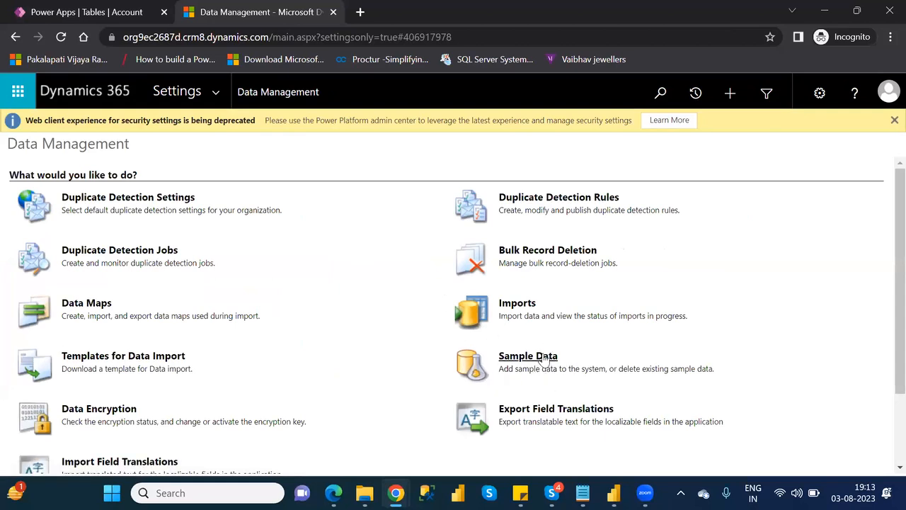
{"action": "left_click", "coordinate": [542, 354]}
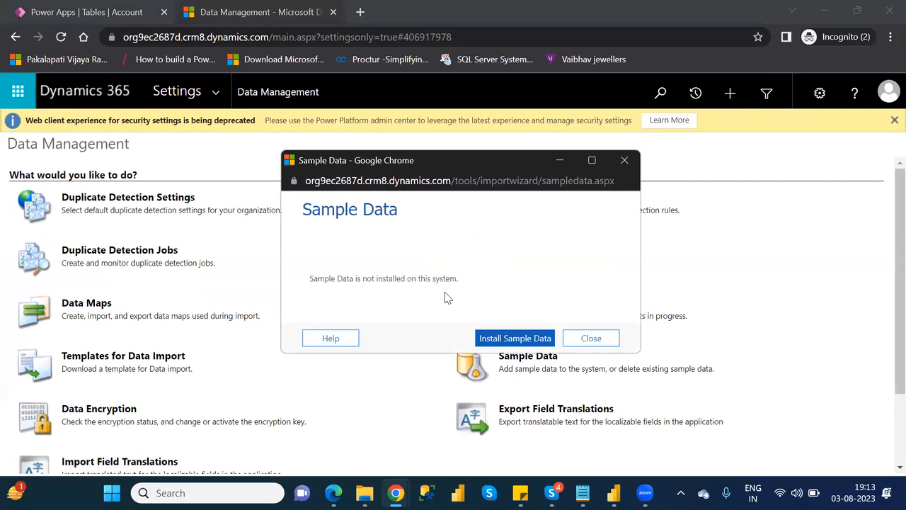
{"action": "left_click", "coordinate": [501, 337]}
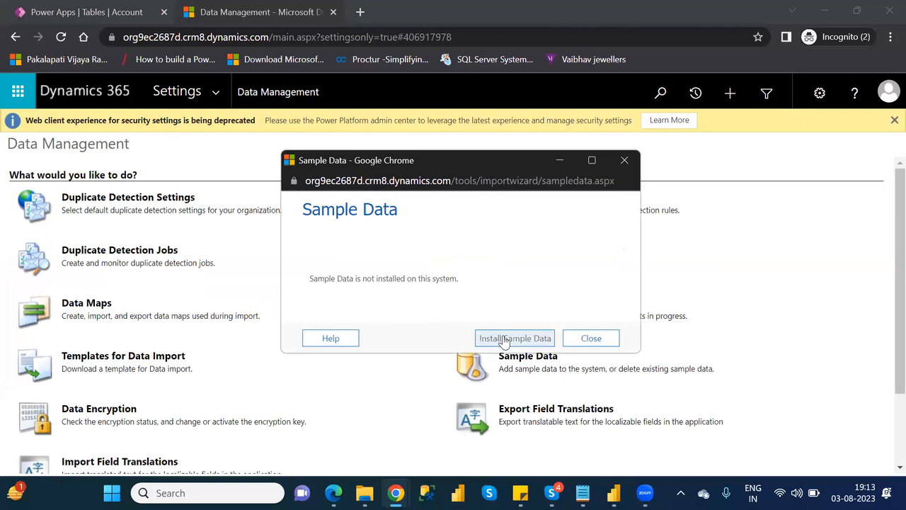
- Install the sample data in the environment, then close the Sample Data dialog and the Data Management page
{"action": "left_click", "coordinate": [504, 339]}
{"action": "left_click", "coordinate": [504, 339]}
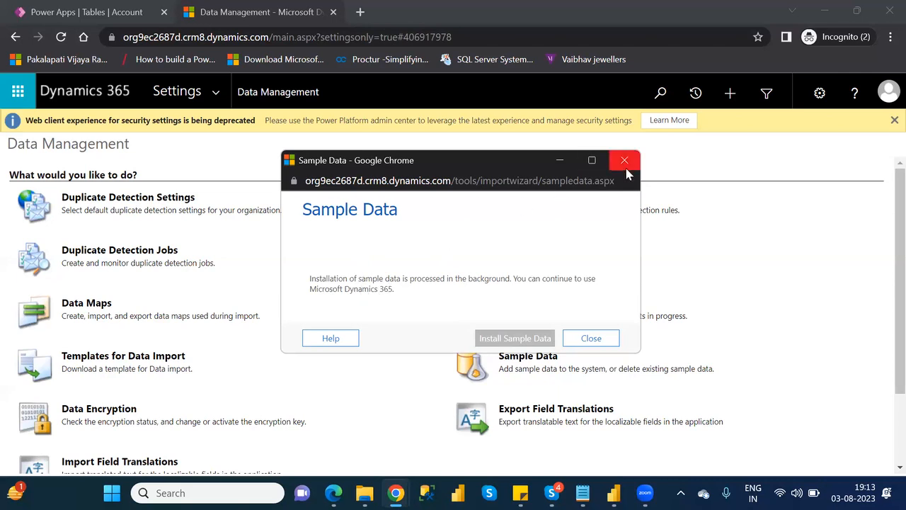
{"action": "left_click", "coordinate": [591, 339]}
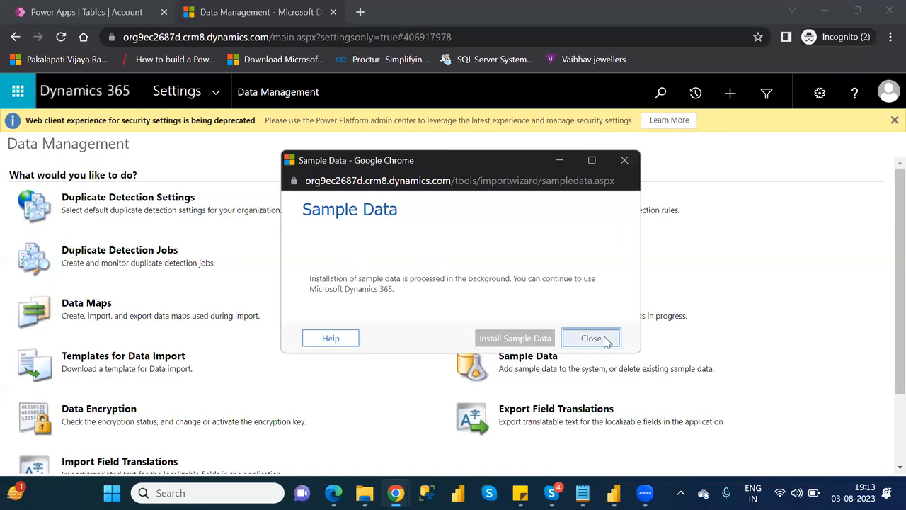
{"action": "left_click", "coordinate": [333, 14]}
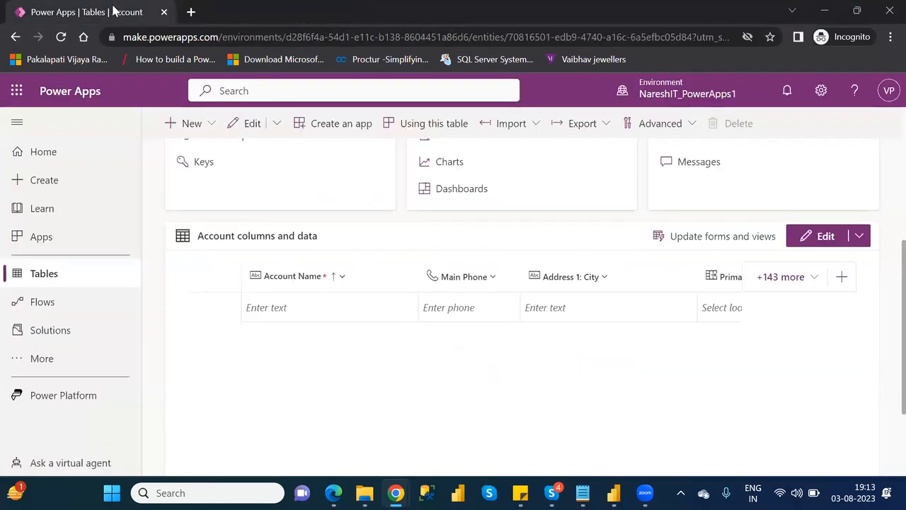
- Reload the Account table page and check its columns and data after the sample data installation
{"action": "left_click", "coordinate": [61, 39]}
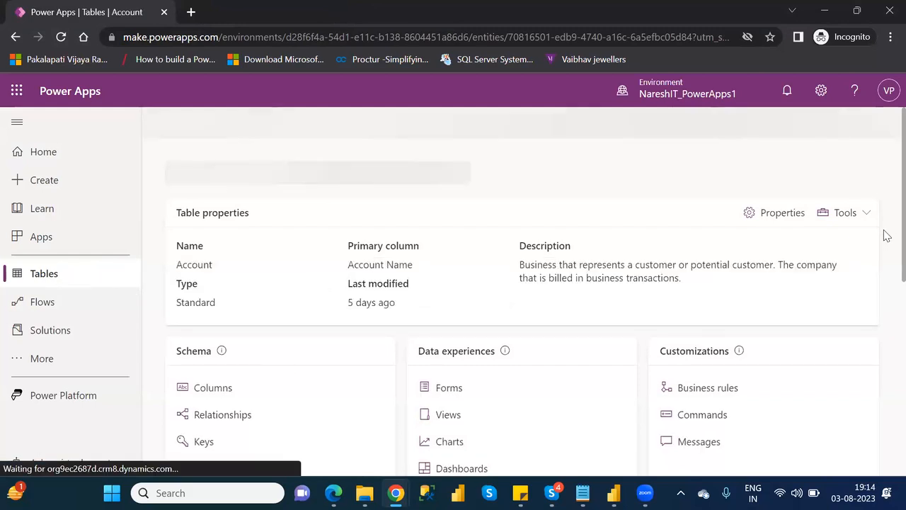
{"action": "scroll", "coordinate": [886, 276], "scroll_direction": "down", "scroll_amount": 1}
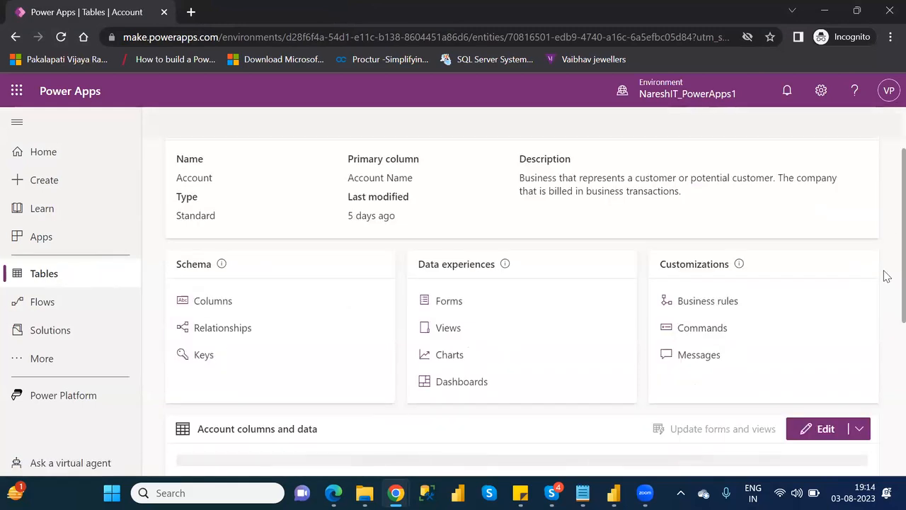
{"action": "scroll", "coordinate": [884, 334], "scroll_direction": "down", "scroll_amount": 1}
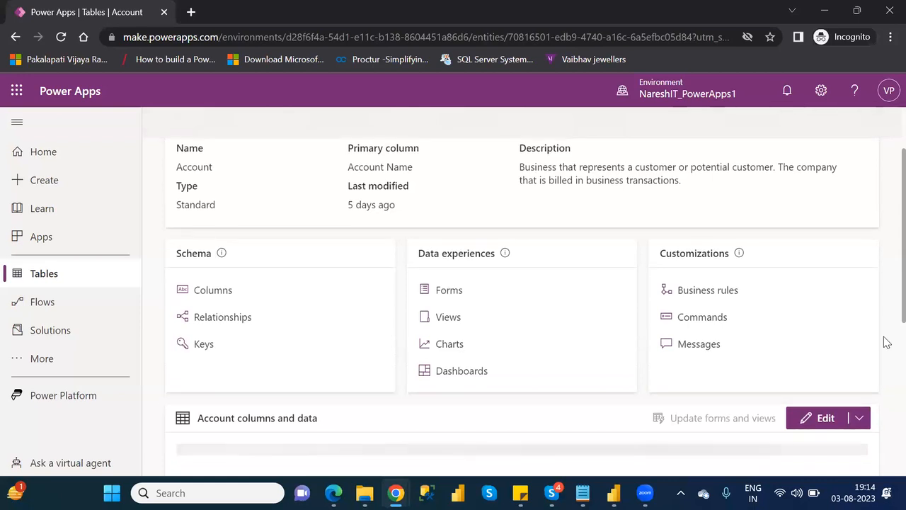
{"action": "scroll", "coordinate": [886, 361], "scroll_direction": "down", "scroll_amount": 1}
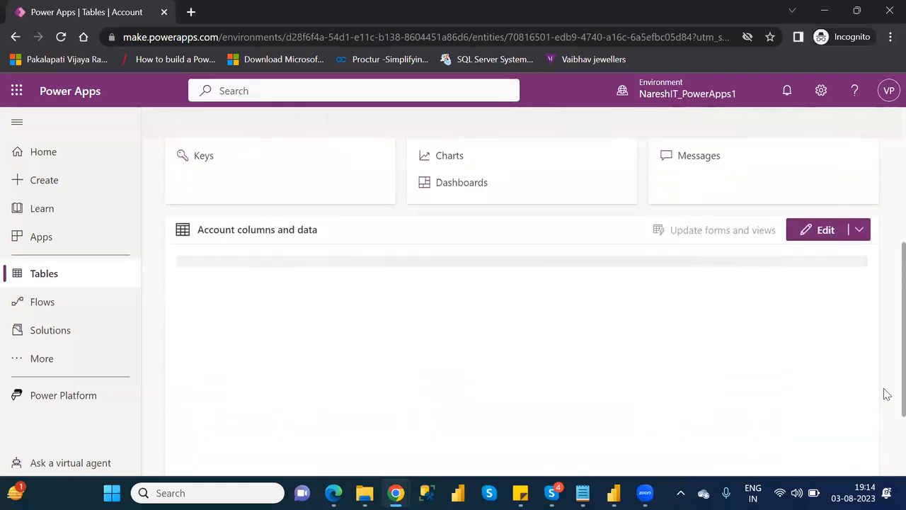
{"action": "scroll", "coordinate": [886, 395], "scroll_direction": "up", "scroll_amount": 1}
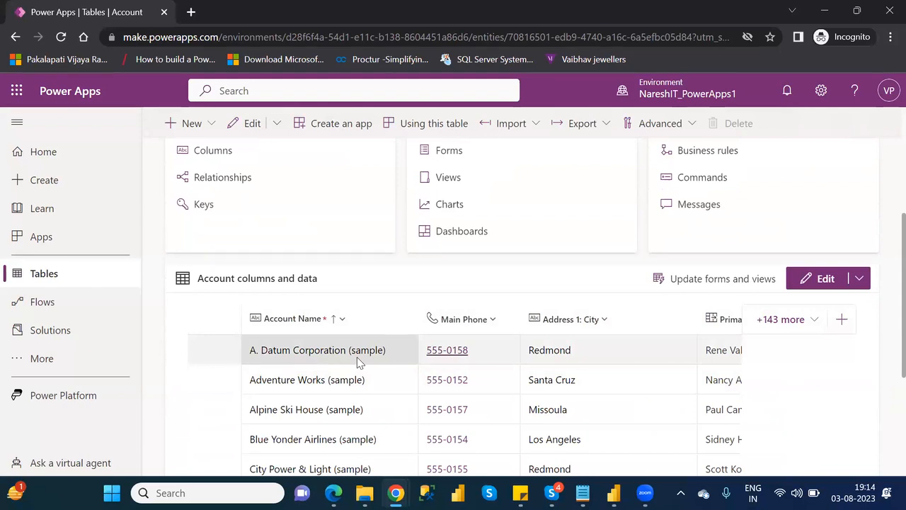
- Reopen the Account table from the tables list and review its properties and the component types that can be added
{"action": "left_click", "coordinate": [42, 275]}
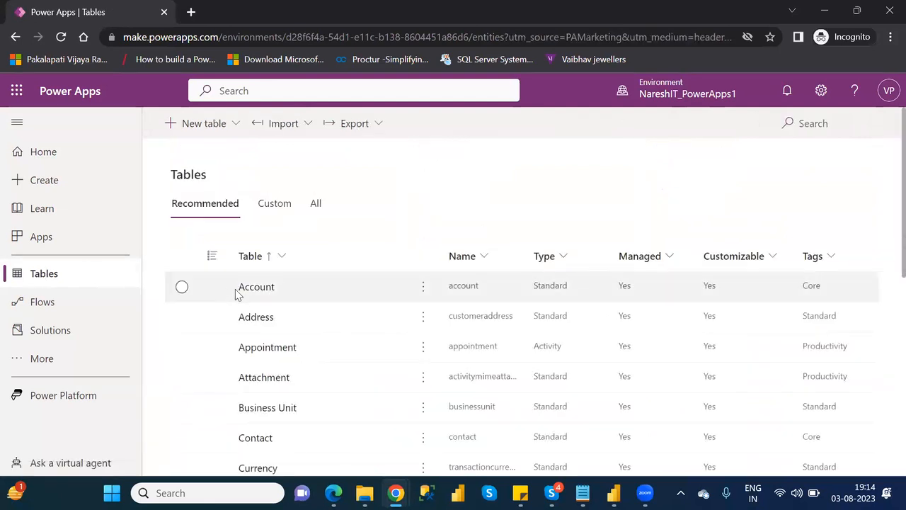
{"action": "left_click", "coordinate": [253, 289]}
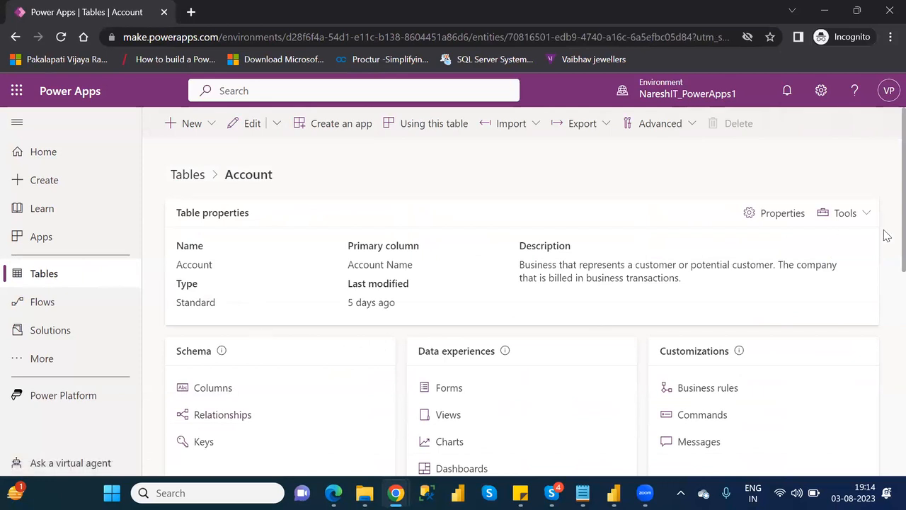
{"action": "left_click_drag", "start_coordinate": [886, 235], "coordinate": [885, 213]}
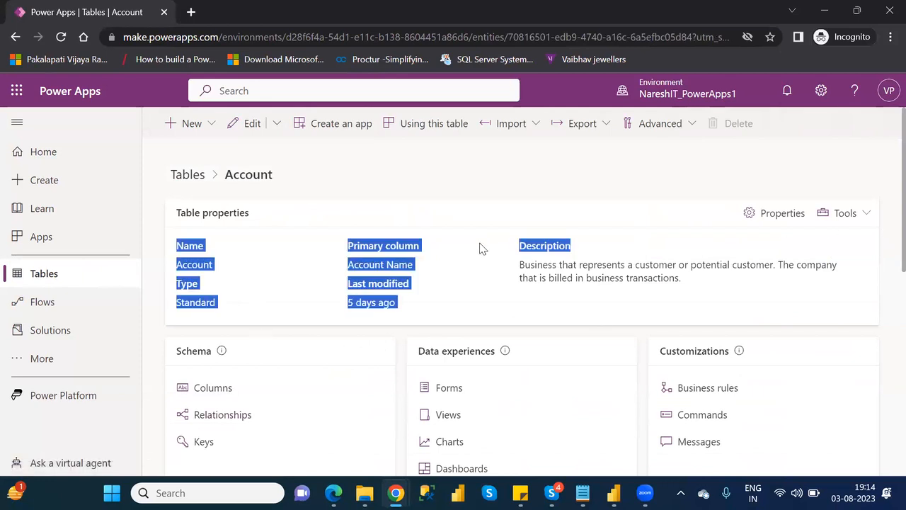
{"action": "left_click", "coordinate": [444, 182]}
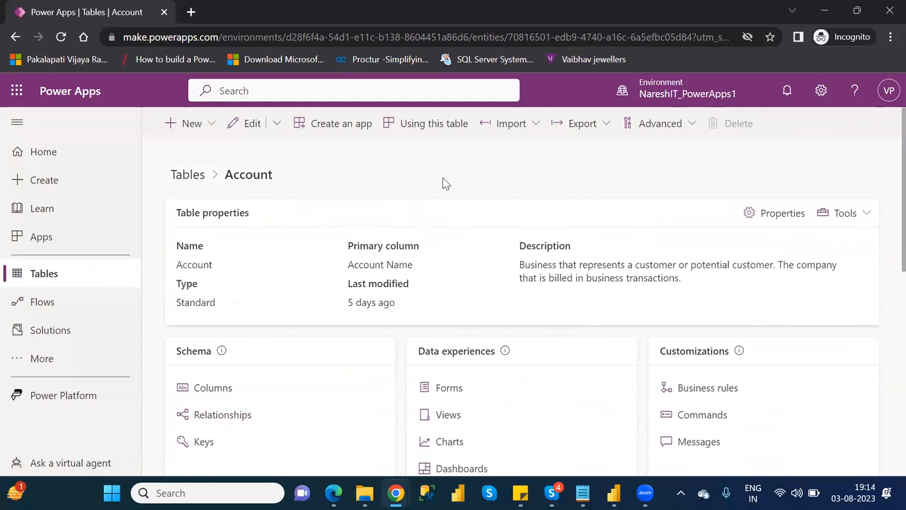
{"action": "left_click", "coordinate": [201, 125]}
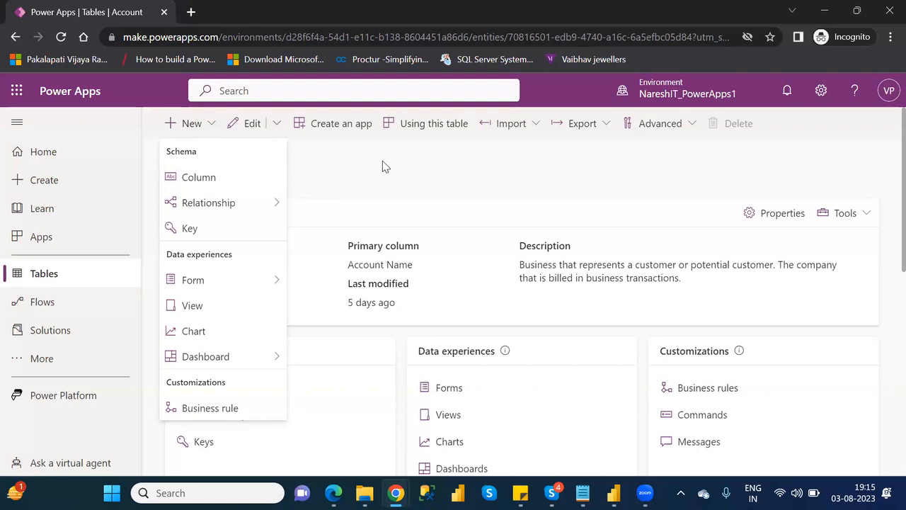
{"action": "left_click", "coordinate": [413, 183]}
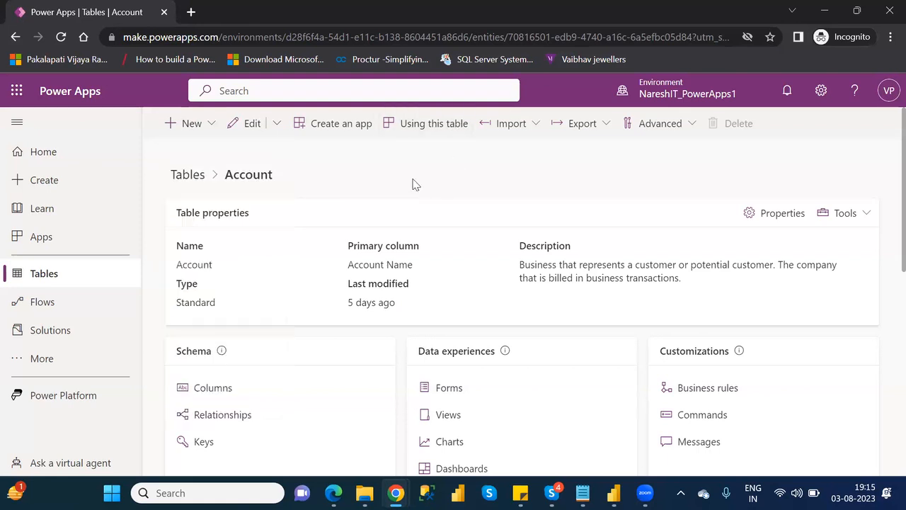
- Leave the Account table and start creating a three-screen app from a Dataverse table
{"action": "left_click", "coordinate": [45, 270]}
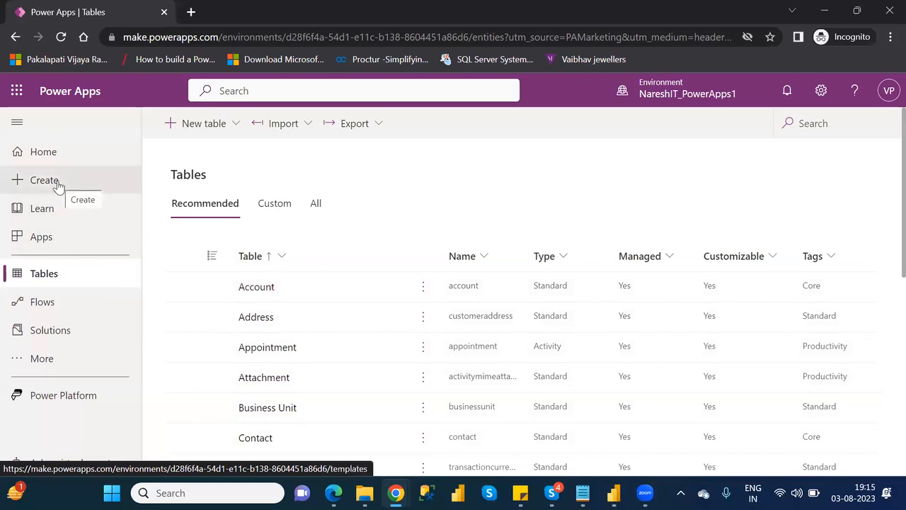
{"action": "left_click", "coordinate": [57, 181]}
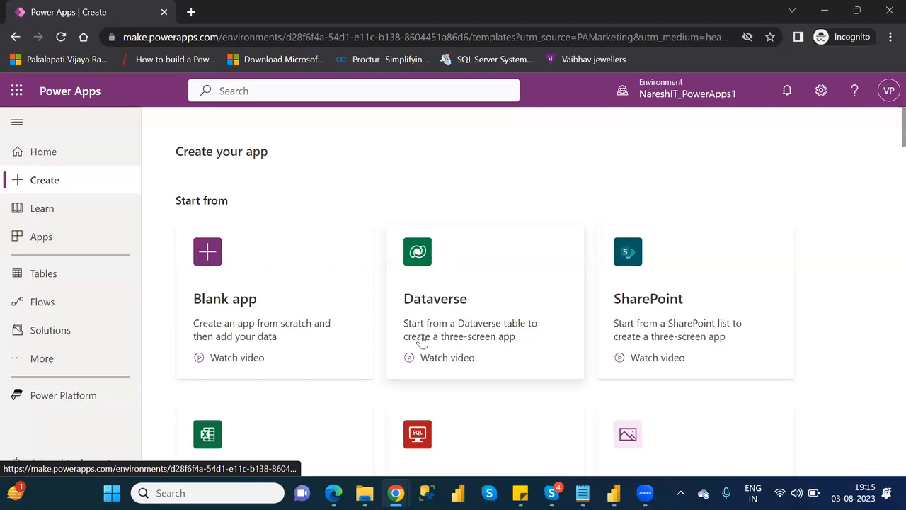
{"action": "left_click", "coordinate": [501, 283]}
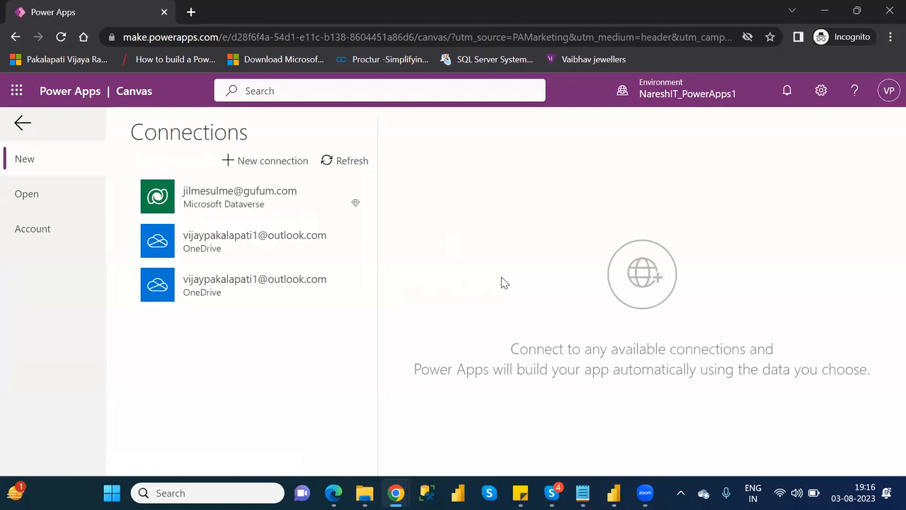
- Create a new Microsoft Dataverse connection with the signed-in account and allow it access
{"action": "left_click", "coordinate": [260, 158]}
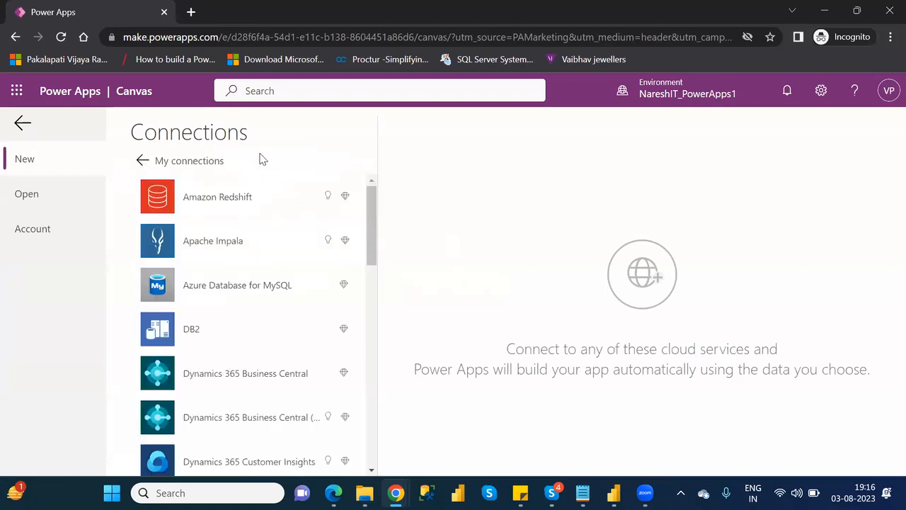
{"action": "left_click_drag", "start_coordinate": [374, 228], "coordinate": [387, 352]}
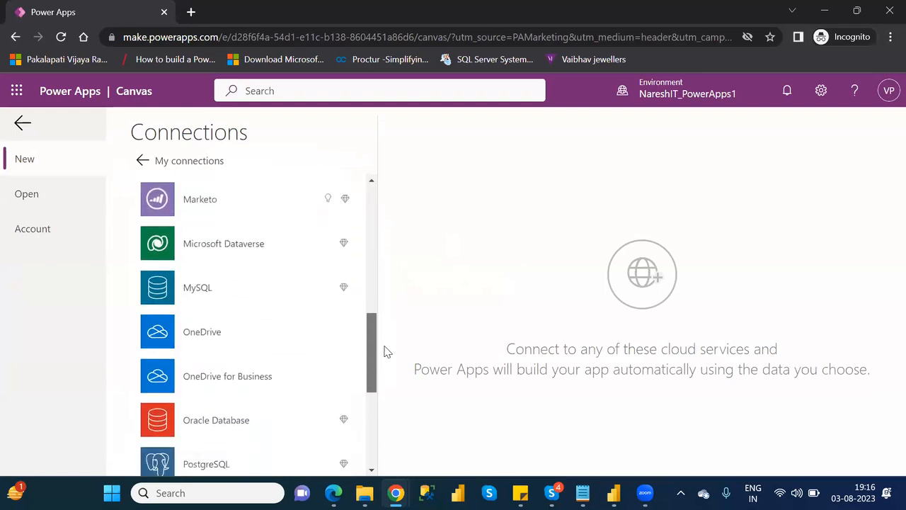
{"action": "left_click", "coordinate": [224, 255]}
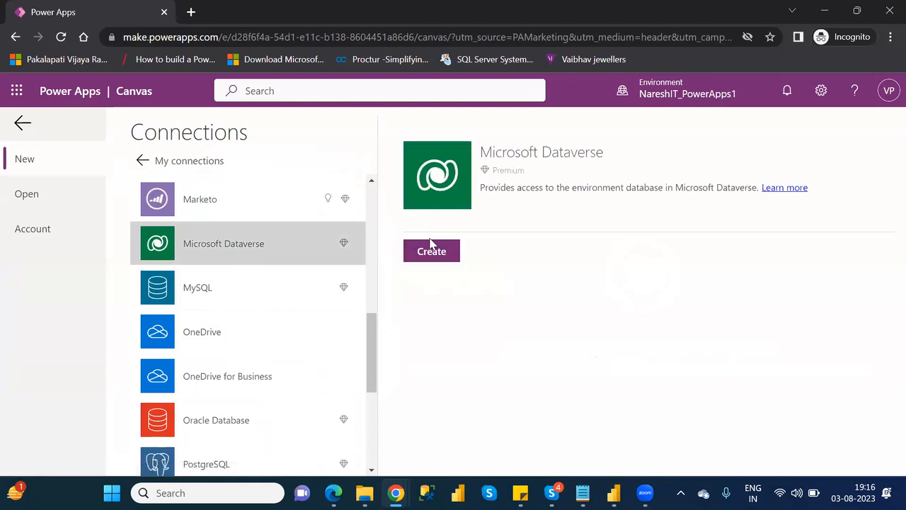
{"action": "left_click", "coordinate": [433, 252]}
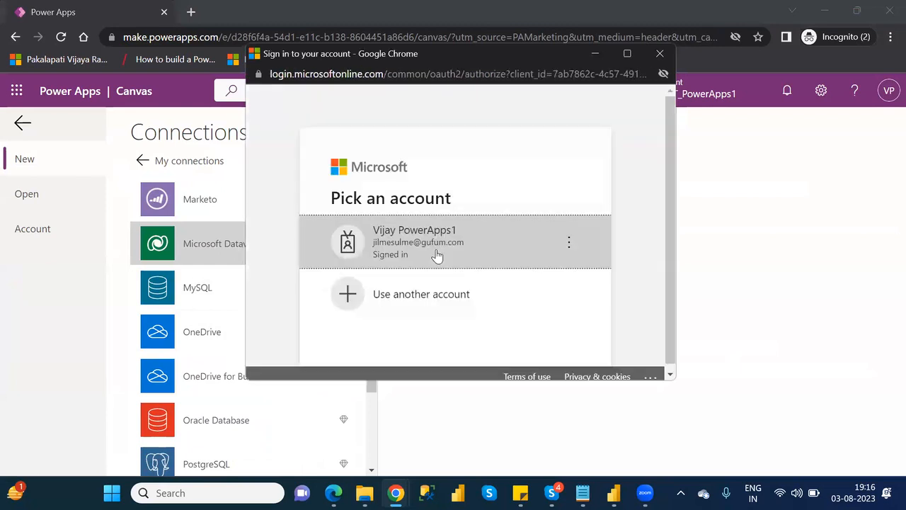
{"action": "left_click", "coordinate": [436, 251]}
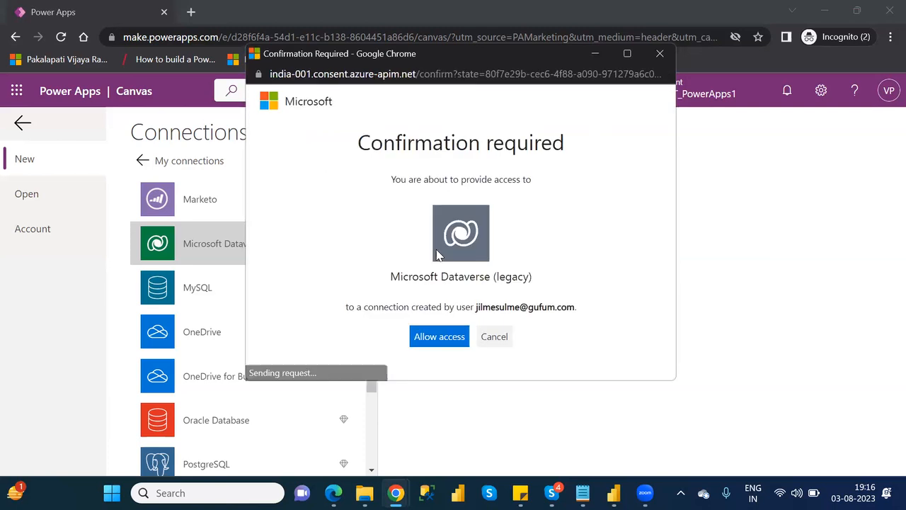
{"action": "left_click", "coordinate": [439, 336]}
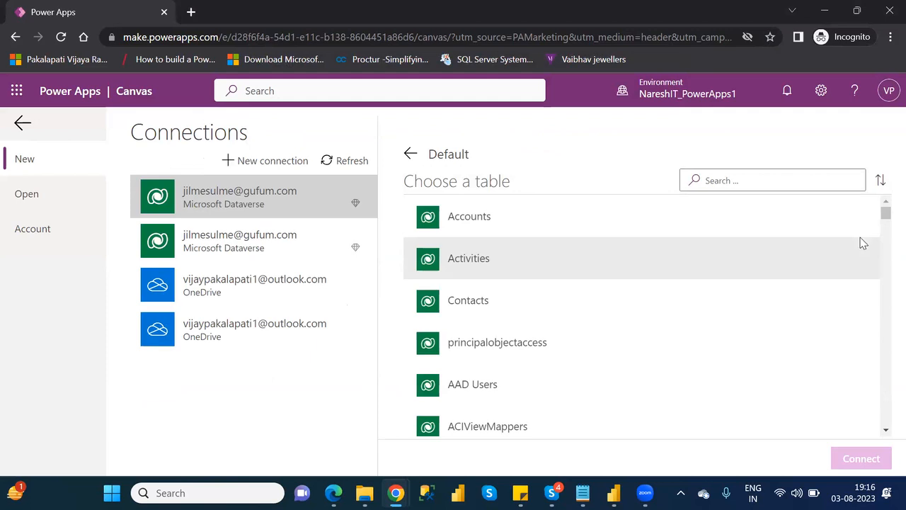
- Generate the app from the Accounts table and skip the Power Apps Studio welcome message
{"action": "left_click", "coordinate": [472, 220]}
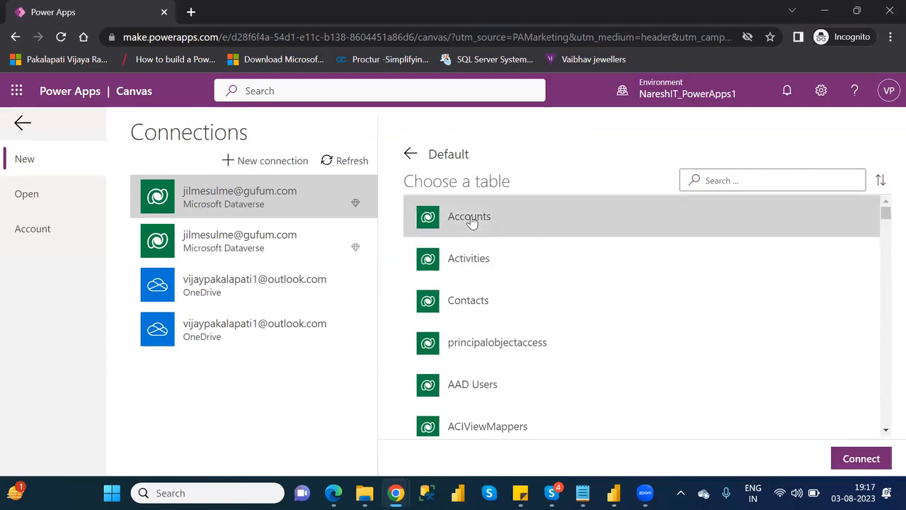
{"action": "left_click", "coordinate": [860, 459]}
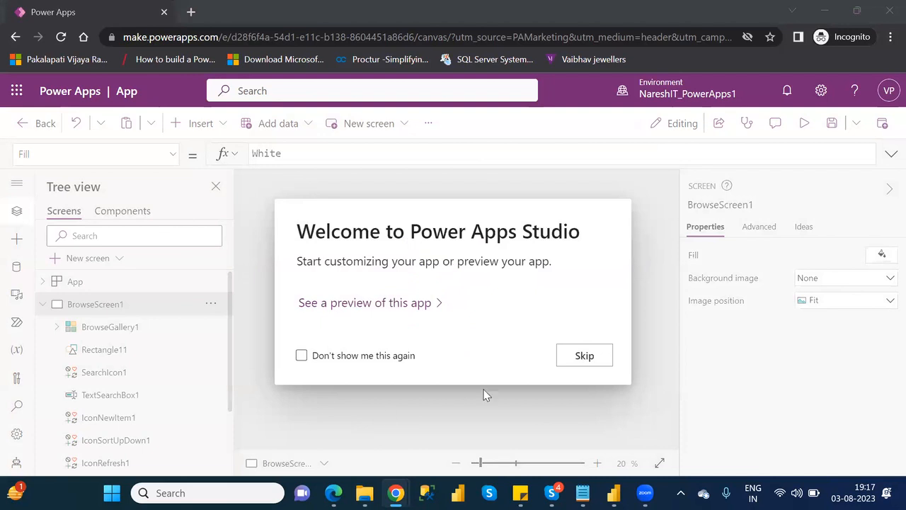
{"action": "left_click", "coordinate": [583, 356]}
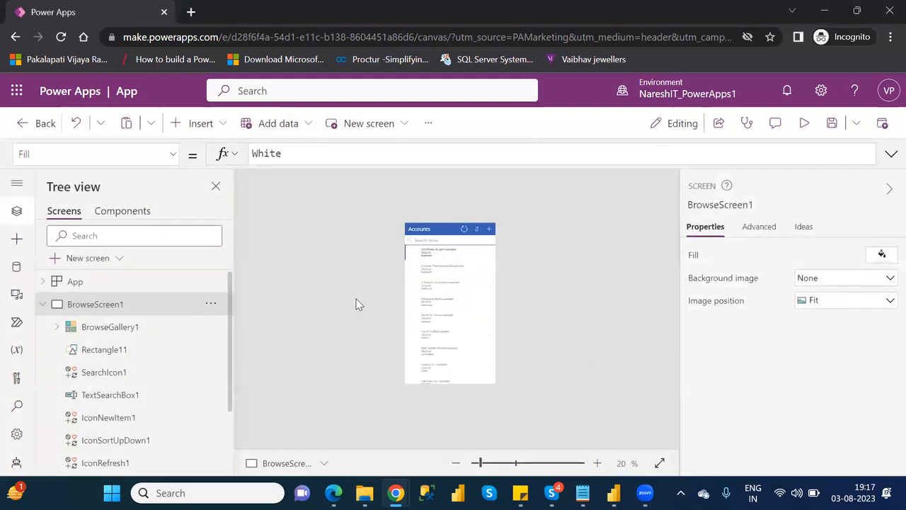
- Preview the generated Accounts app, then return to editing and dismiss the testing tip
{"action": "left_click", "coordinate": [804, 124]}
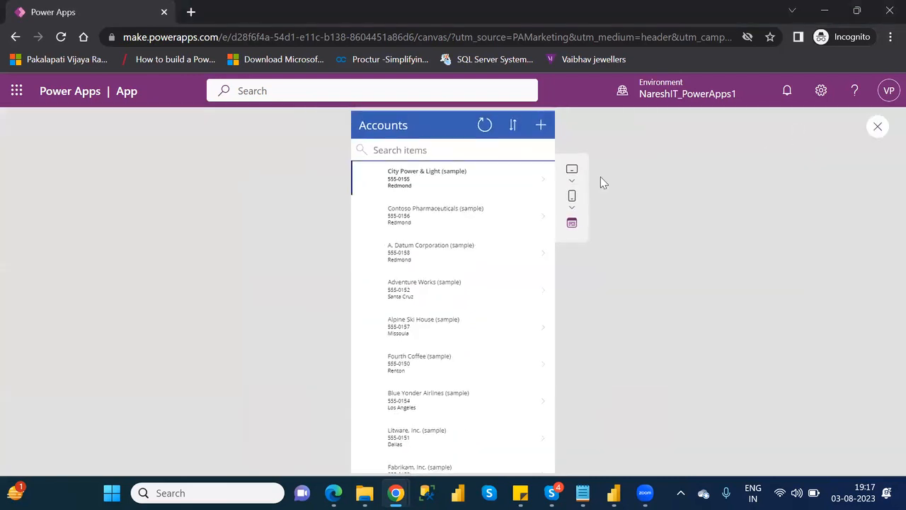
{"action": "left_click", "coordinate": [878, 128]}
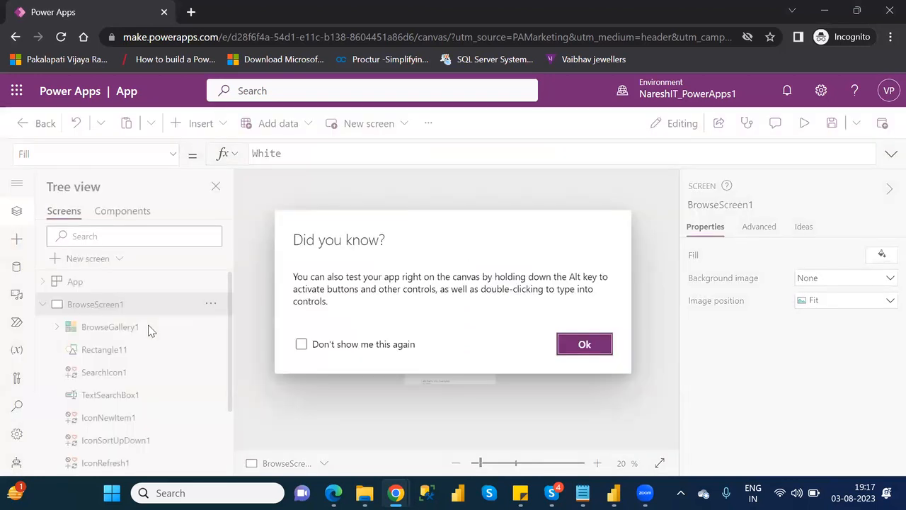
{"action": "left_click", "coordinate": [582, 344]}
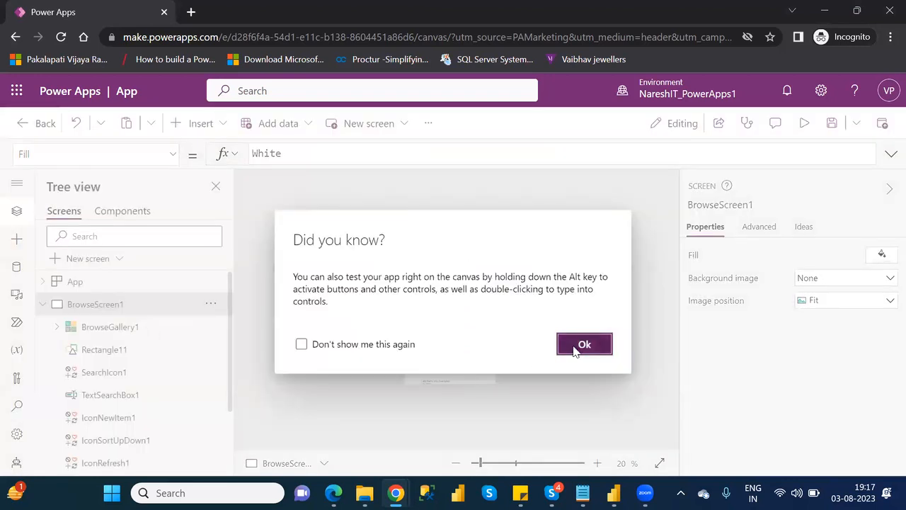
- Change the layout of BrowseGallery1 to Title, subtitle, and body
{"action": "left_click", "coordinate": [104, 336]}
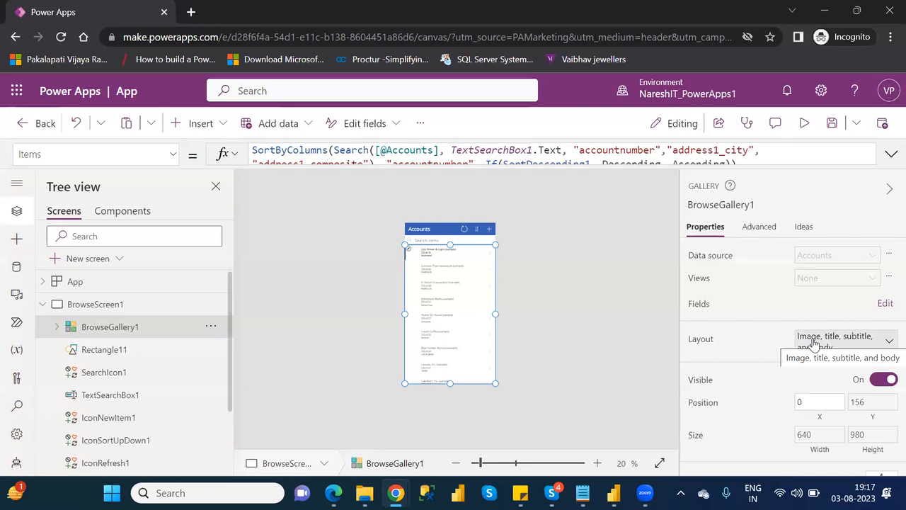
{"action": "left_click", "coordinate": [845, 345]}
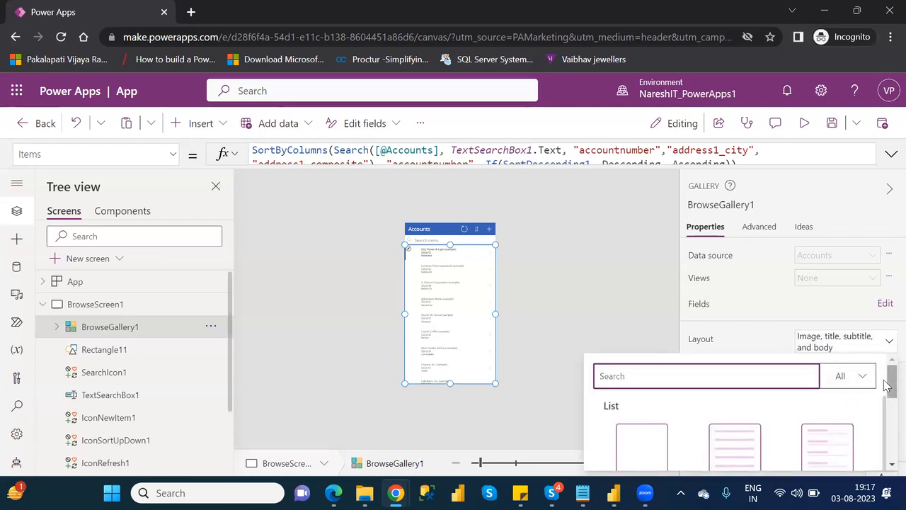
{"action": "left_click_drag", "start_coordinate": [886, 385], "coordinate": [886, 424]}
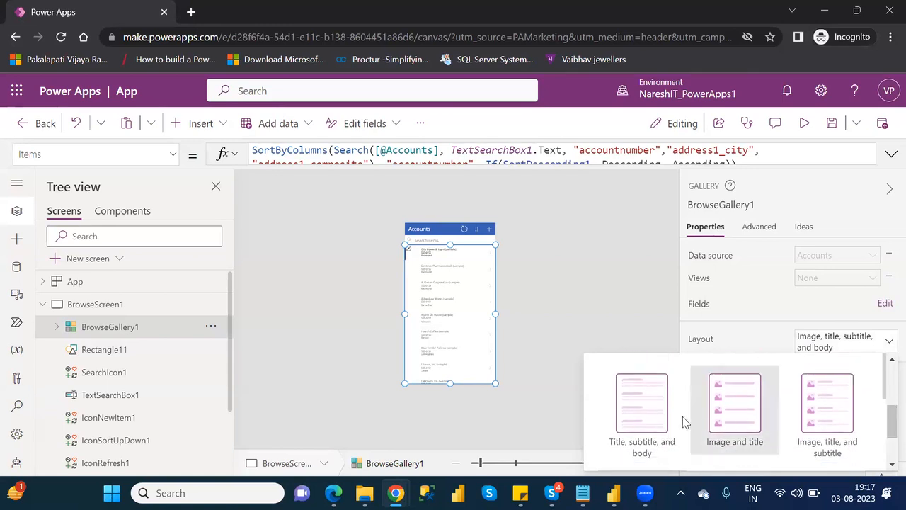
{"action": "left_click", "coordinate": [642, 402]}
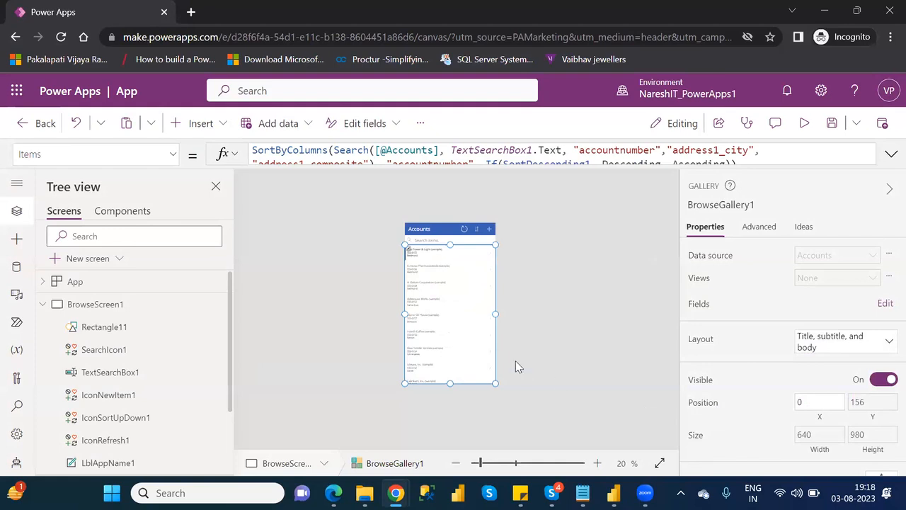
- Enlarge the canvas view and open the field assignments of BrowseGallery1 for editing
{"action": "left_click", "coordinate": [426, 256]}
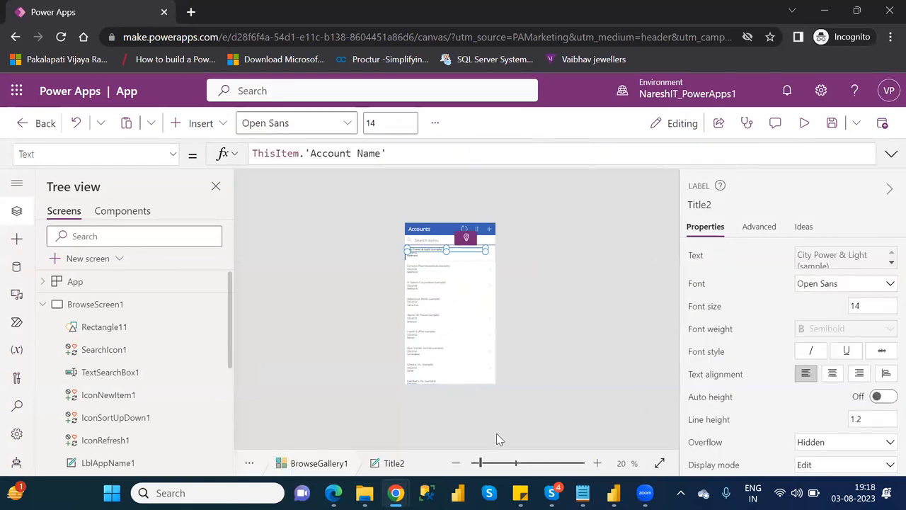
{"action": "left_click", "coordinate": [494, 464]}
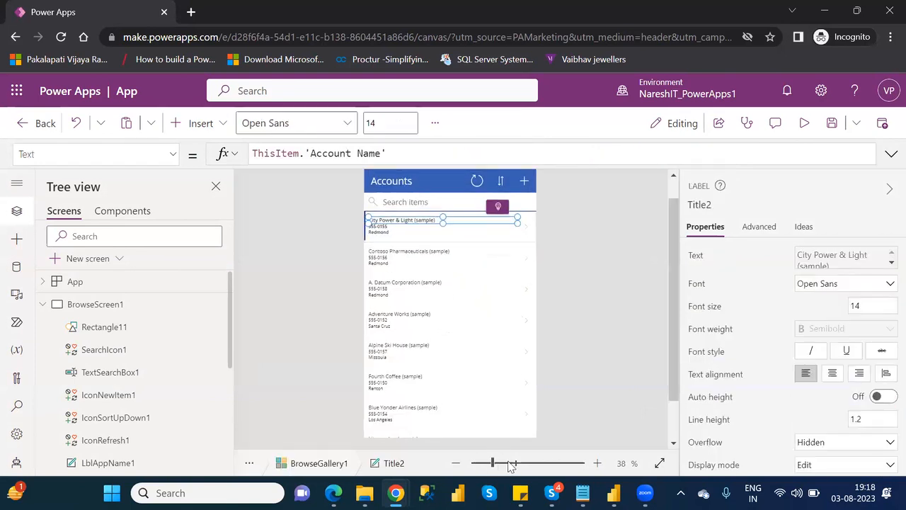
{"action": "left_click", "coordinate": [501, 468]}
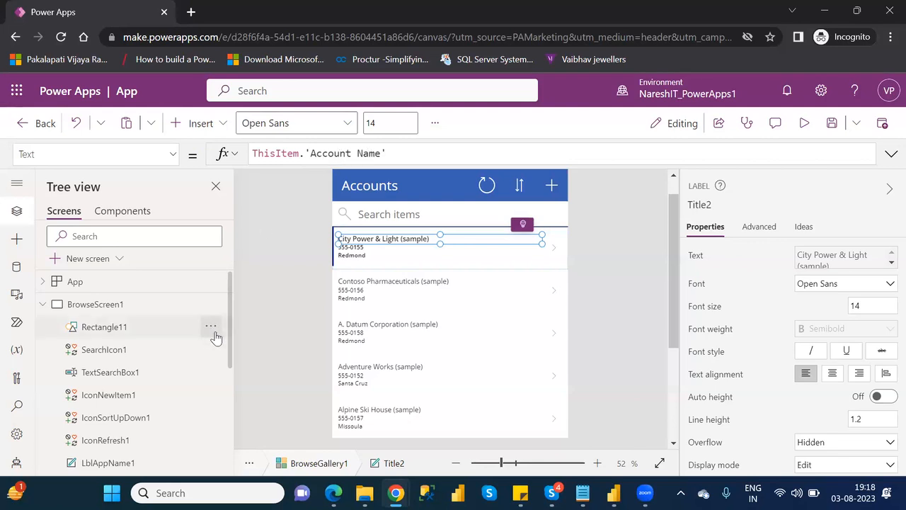
{"action": "left_click_drag", "start_coordinate": [231, 364], "coordinate": [233, 418]}
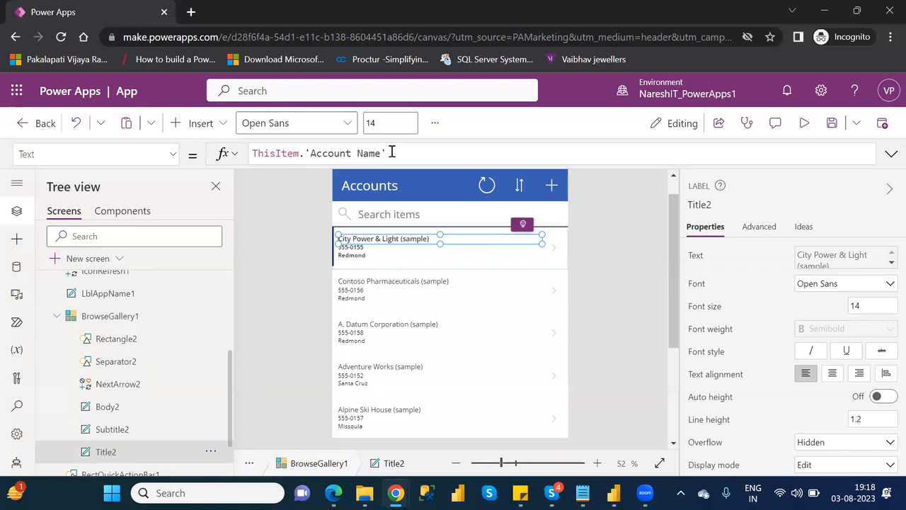
{"action": "left_click", "coordinate": [139, 320]}
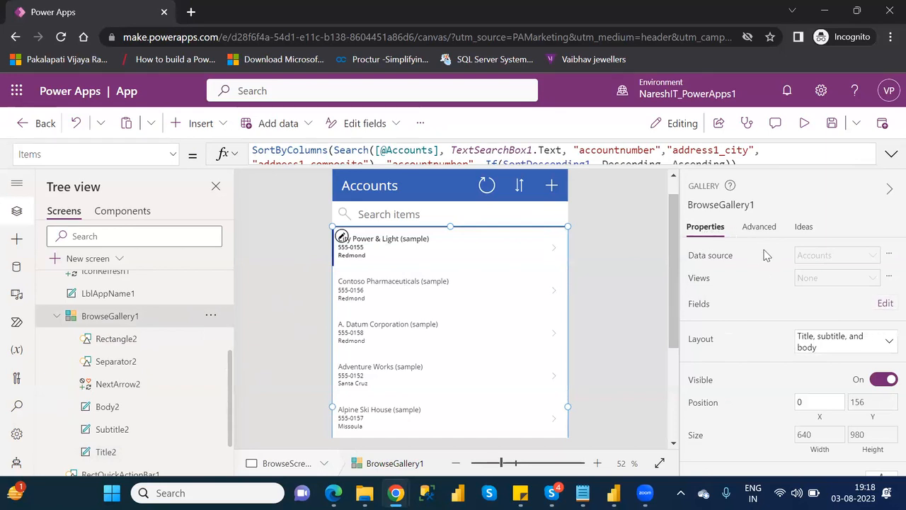
{"action": "left_click", "coordinate": [884, 304]}
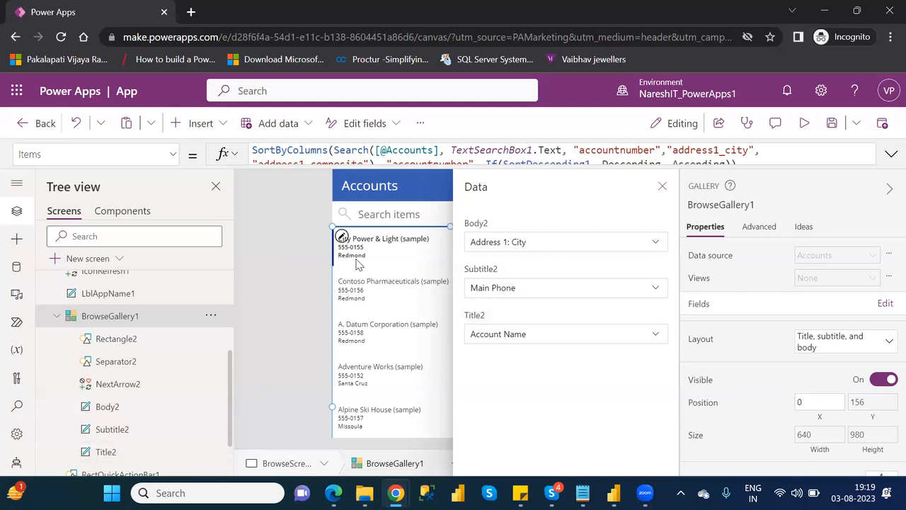
- Try the Account field for the gallery's Title2 label, and set it back to Account Name
{"action": "left_click", "coordinate": [609, 339]}
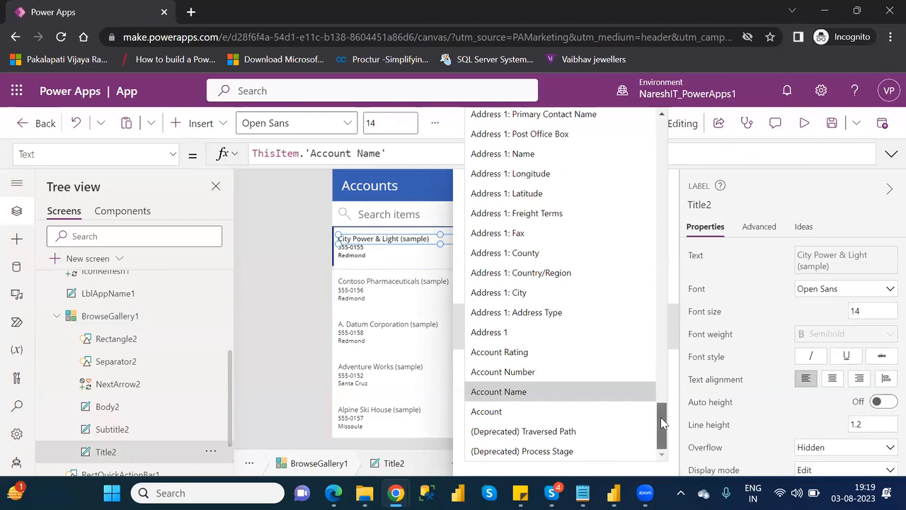
{"action": "left_click_drag", "start_coordinate": [661, 423], "coordinate": [683, 424]}
{"action": "left_click", "coordinate": [533, 412]}
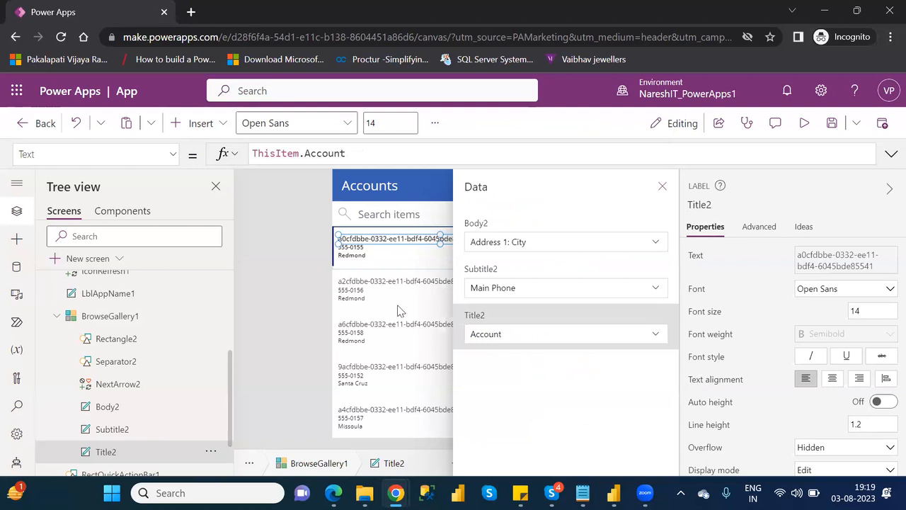
{"action": "left_click", "coordinate": [543, 334]}
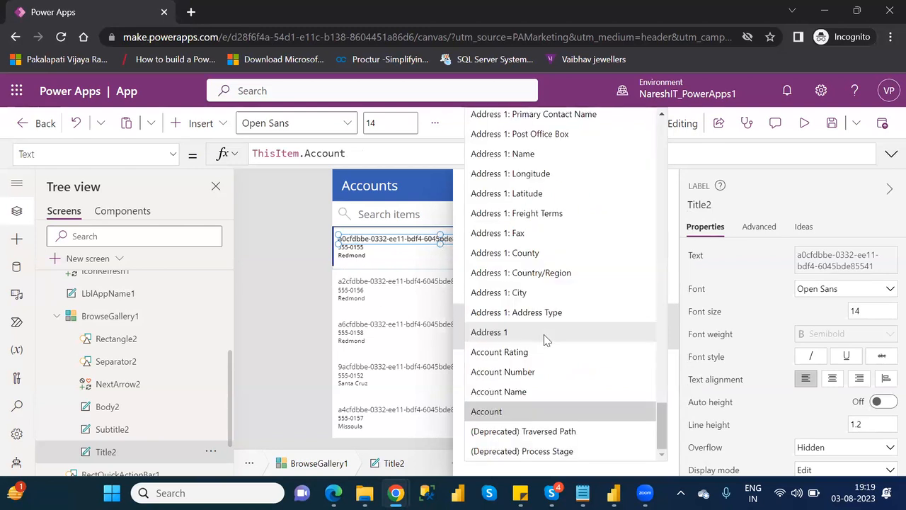
{"action": "left_click", "coordinate": [536, 392]}
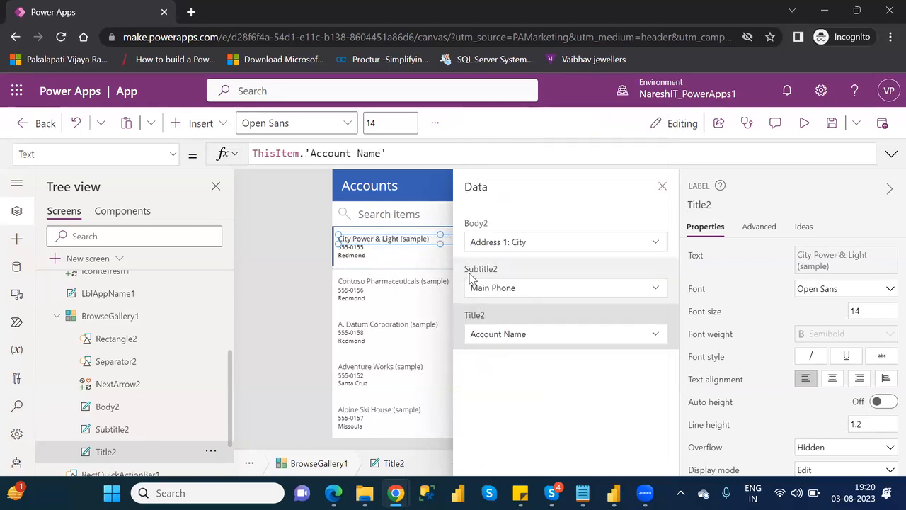
- Set the gallery's Subtitle2 label to display the Address 1 field
{"action": "left_click", "coordinate": [138, 429]}
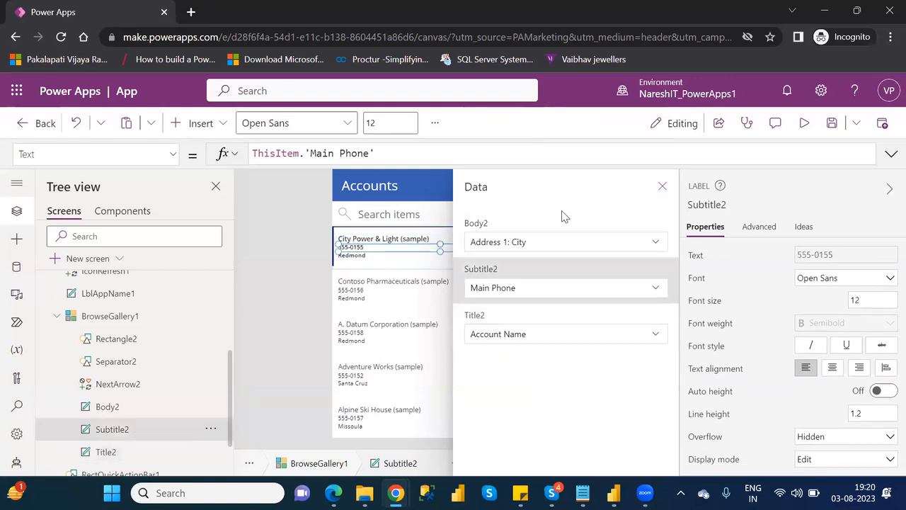
{"action": "left_click", "coordinate": [516, 288]}
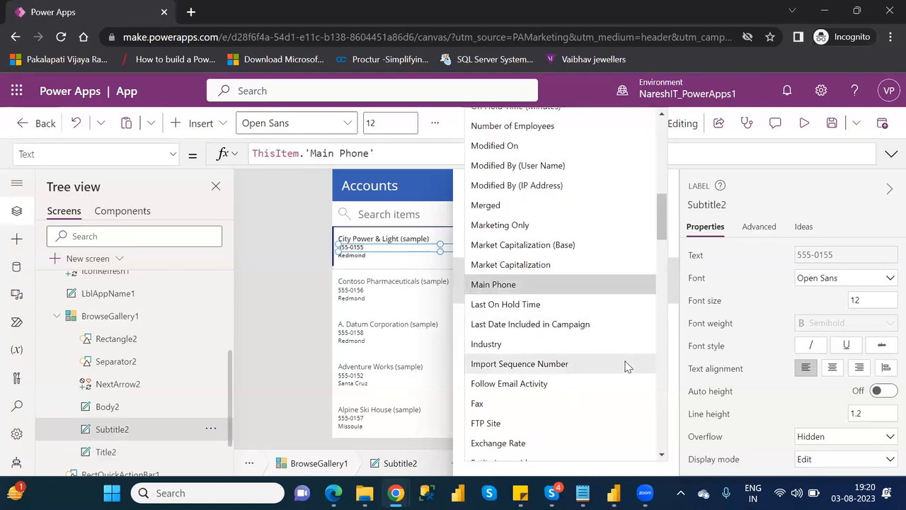
{"action": "left_click_drag", "start_coordinate": [664, 232], "coordinate": [693, 437]}
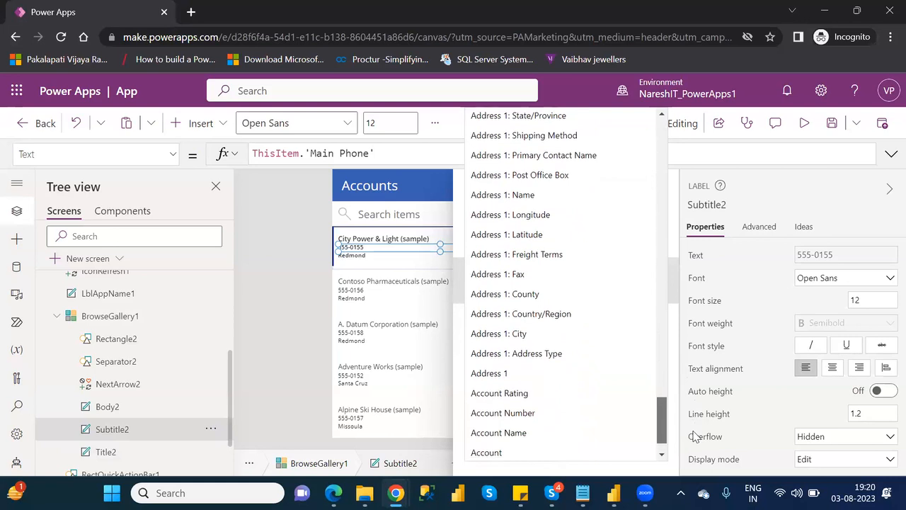
{"action": "left_click", "coordinate": [558, 377]}
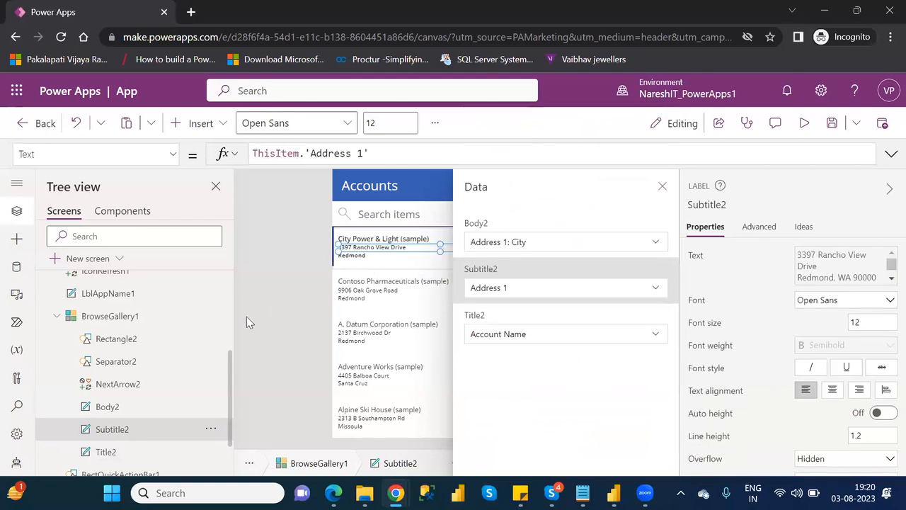
- Set the gallery's Body2 label to display the Email field and close the field assignments
{"action": "left_click", "coordinate": [120, 409]}
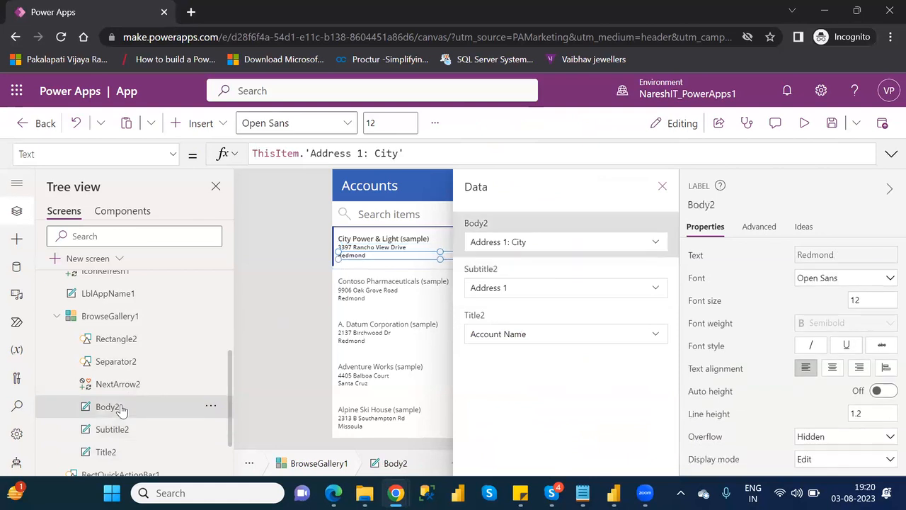
{"action": "left_click", "coordinate": [657, 240]}
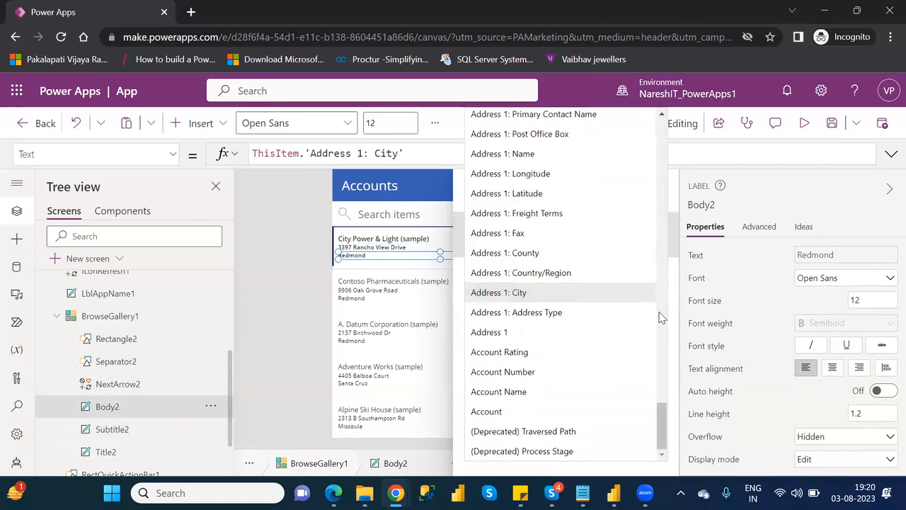
{"action": "left_click_drag", "start_coordinate": [661, 417], "coordinate": [695, 229]}
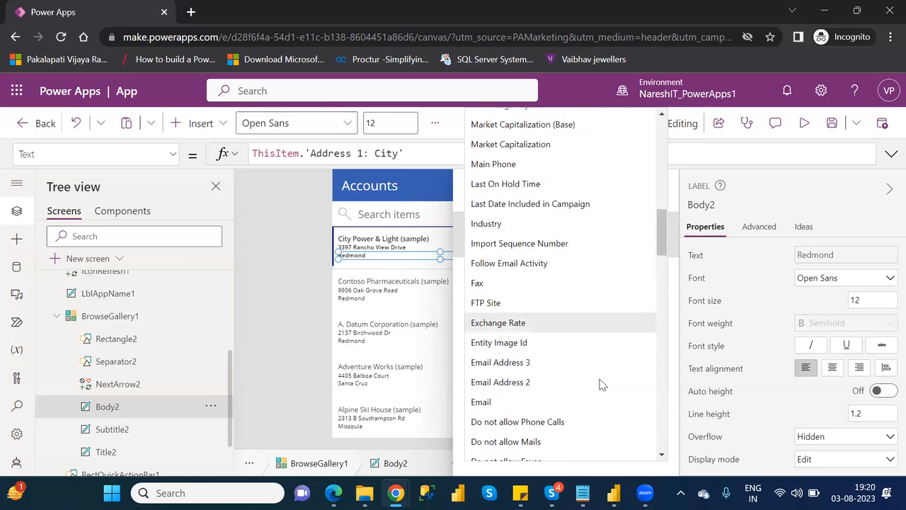
{"action": "left_click", "coordinate": [518, 396]}
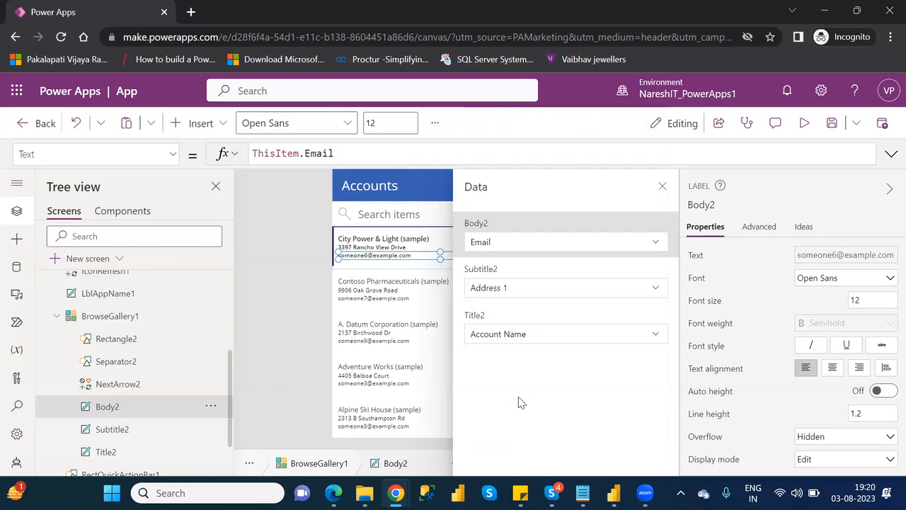
{"action": "left_click", "coordinate": [662, 187]}
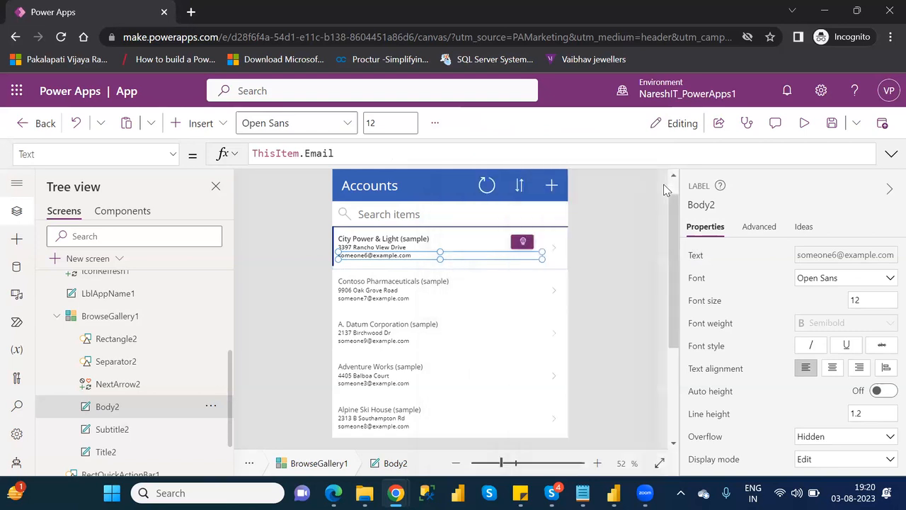
{"action": "left_click", "coordinate": [115, 329]}
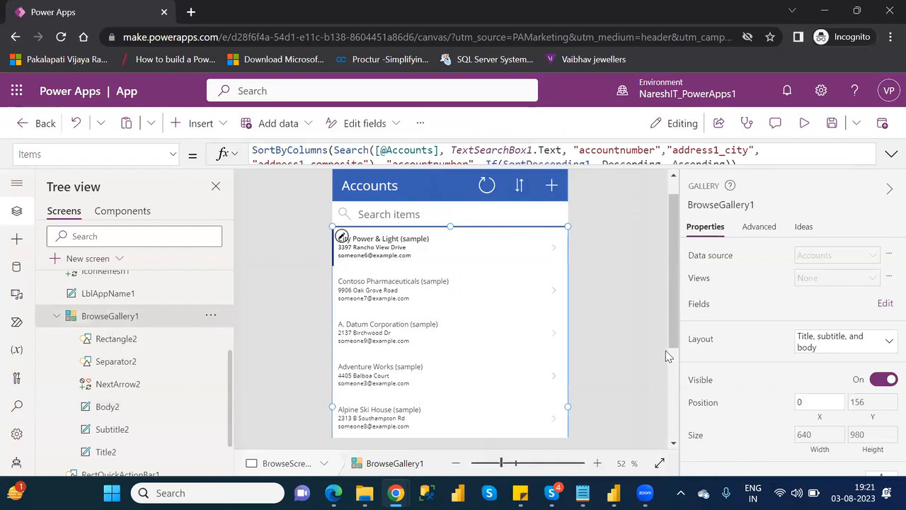
{"action": "left_click", "coordinate": [825, 346]}
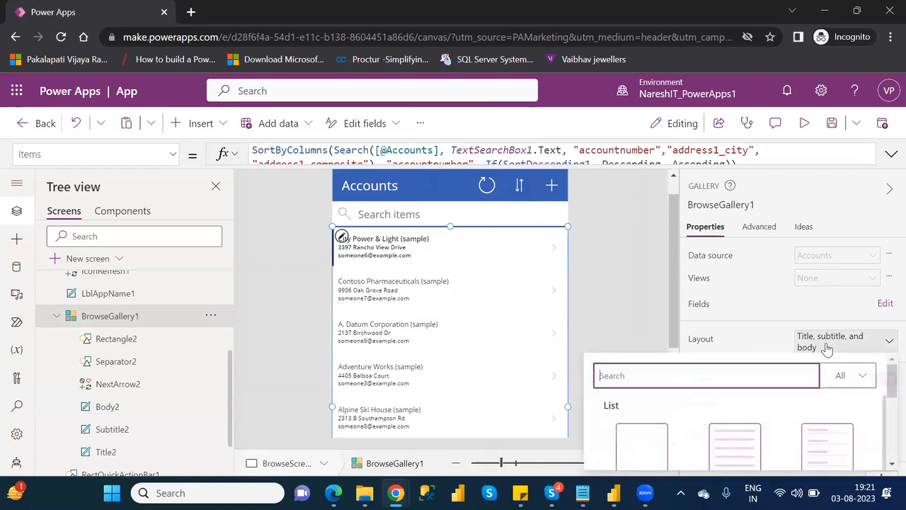
{"action": "left_click_drag", "start_coordinate": [887, 376], "coordinate": [886, 418]}
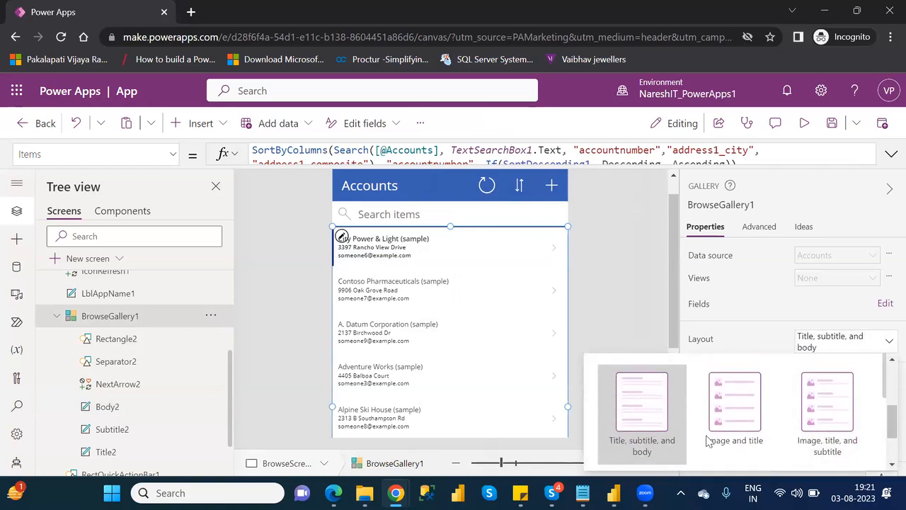
{"action": "left_click_drag", "start_coordinate": [887, 418], "coordinate": [886, 379]}
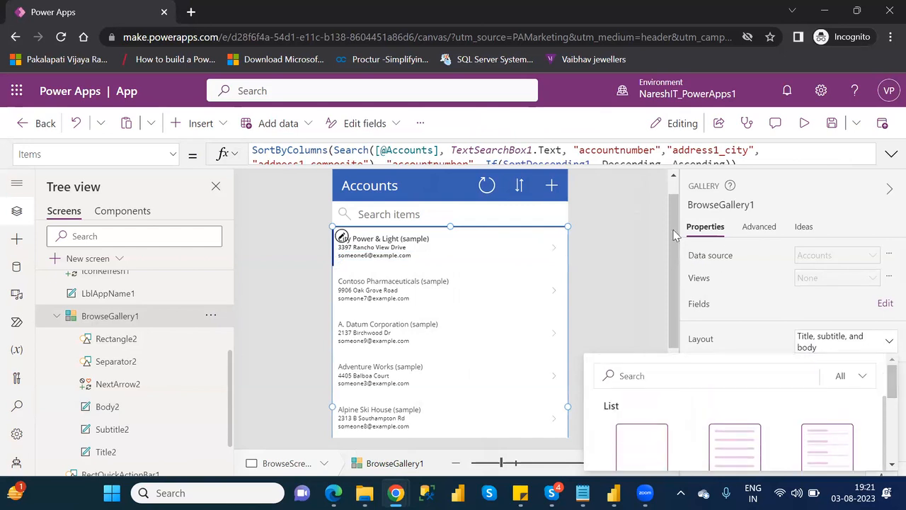
{"action": "left_click", "coordinate": [642, 217]}
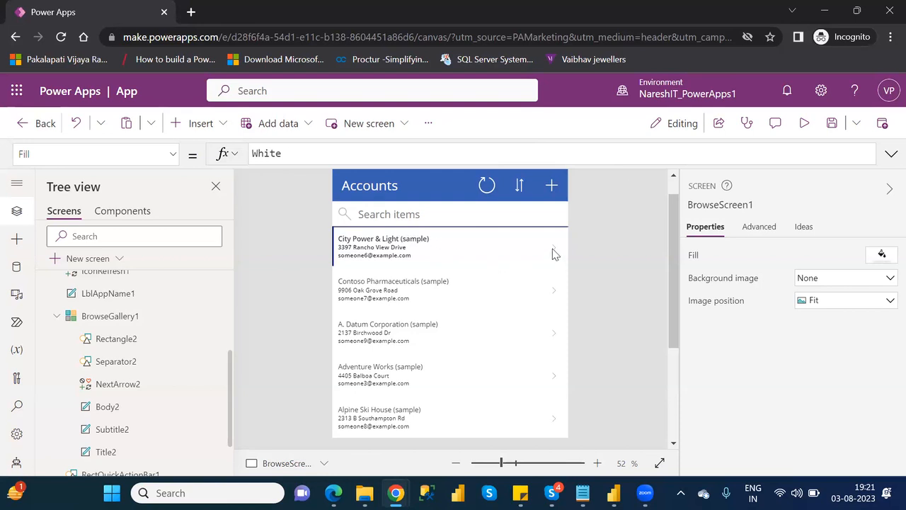
- Preview the app, open the City Power & Light account's details, return to editing and dismiss the testing tip
{"action": "left_click", "coordinate": [803, 126]}
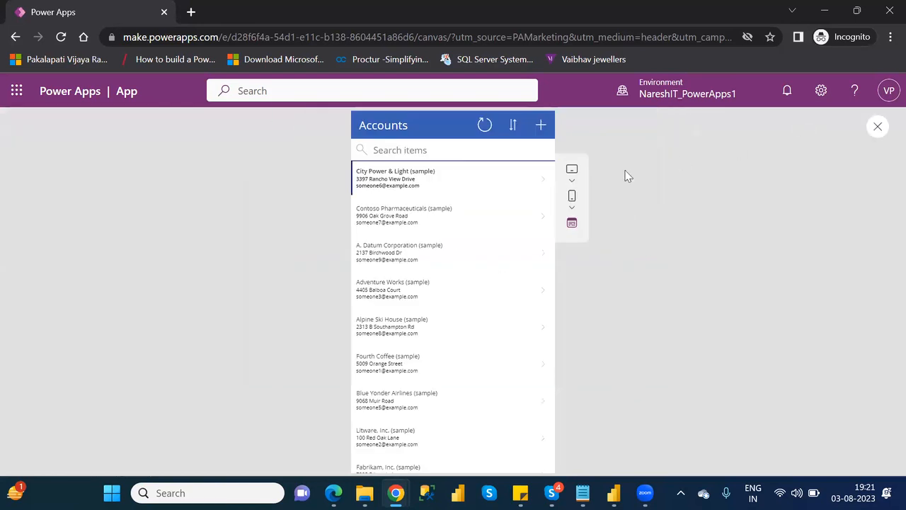
{"action": "left_click", "coordinate": [543, 182]}
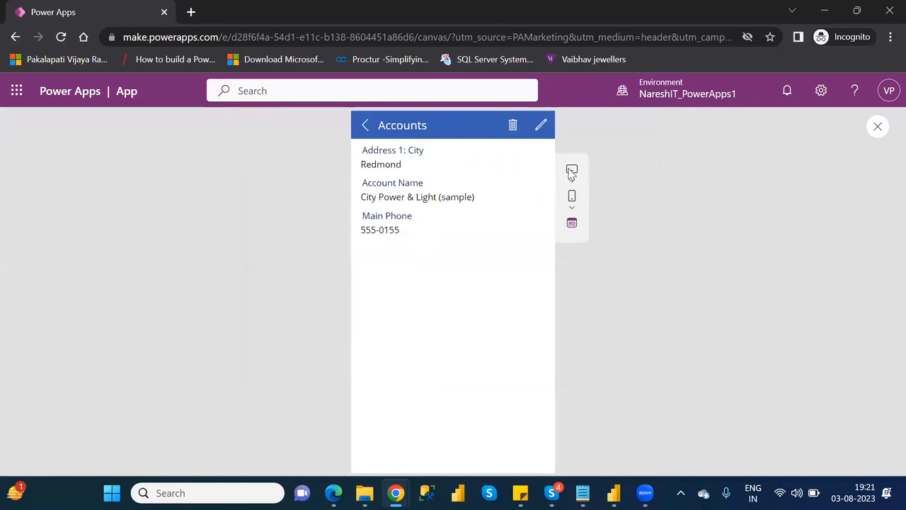
{"action": "left_click", "coordinate": [875, 130]}
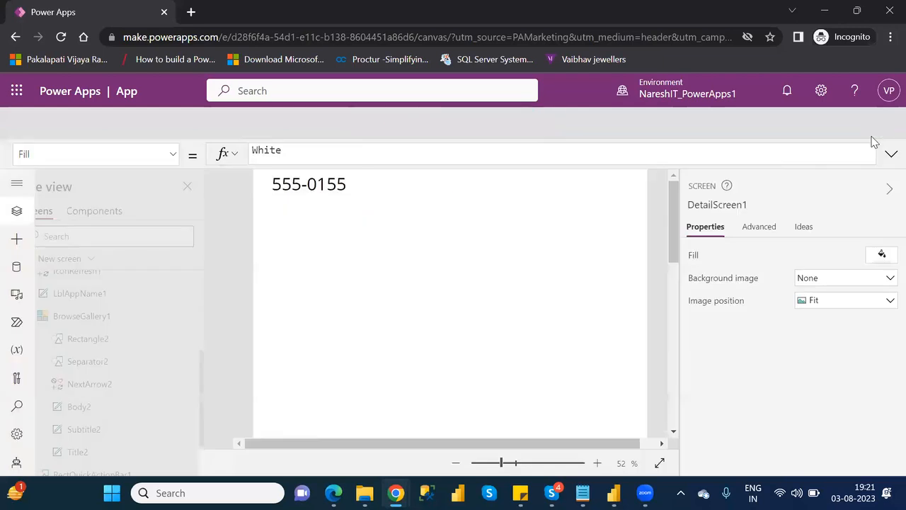
{"action": "left_click", "coordinate": [584, 345]}
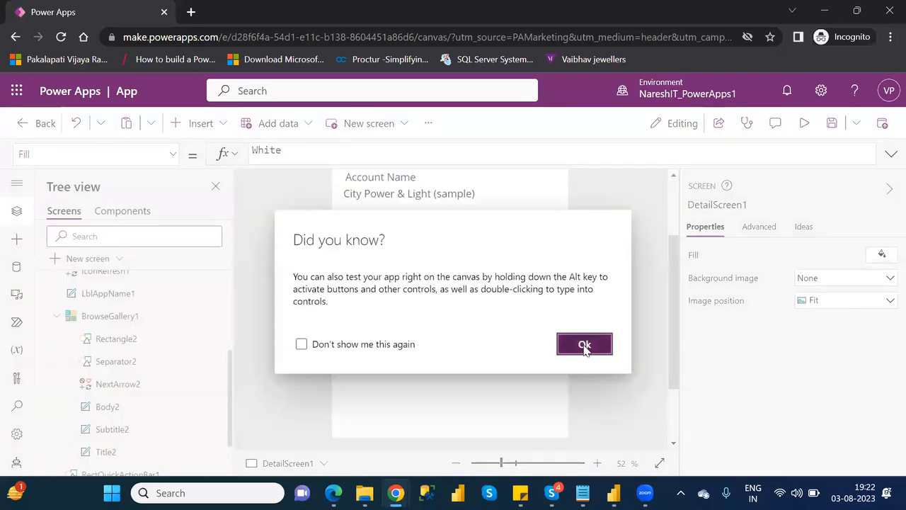
- Collapse the browse gallery's controls, expand DetailScreen1 and select its DetailForm1 form
{"action": "left_click", "coordinate": [58, 317]}
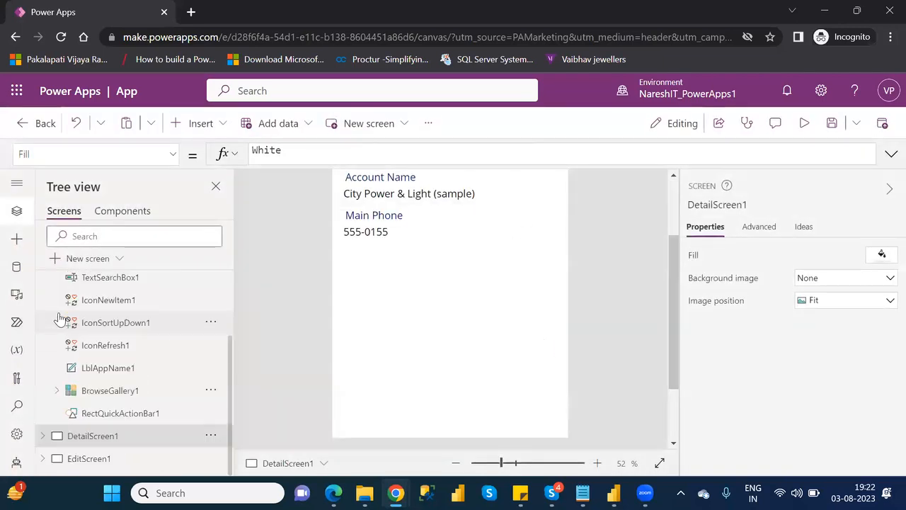
{"action": "left_click", "coordinate": [43, 436]}
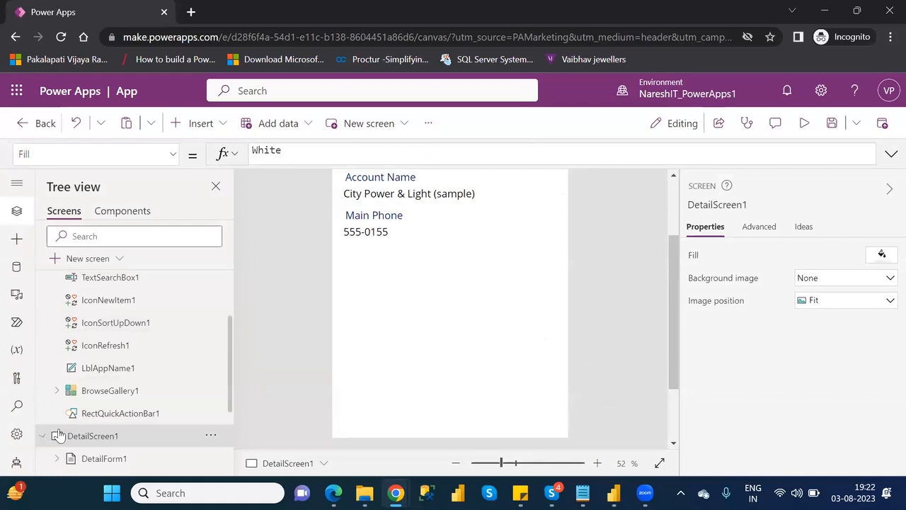
{"action": "left_click_drag", "start_coordinate": [231, 378], "coordinate": [244, 446]}
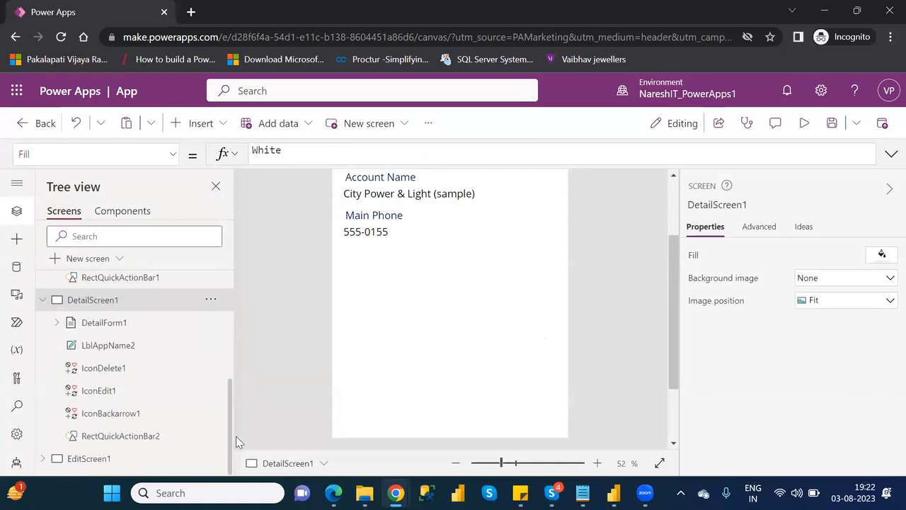
{"action": "left_click", "coordinate": [110, 326]}
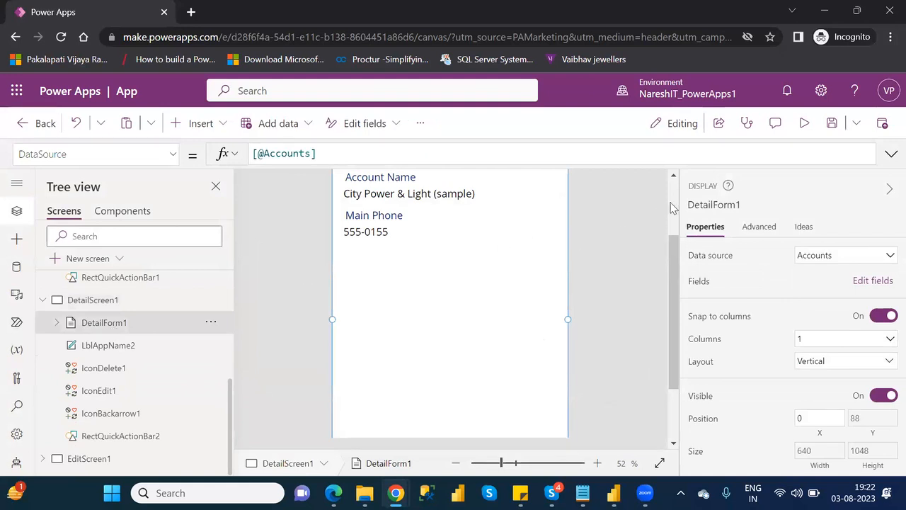
{"action": "scroll", "coordinate": [672, 207], "scroll_direction": "up", "scroll_amount": 3}
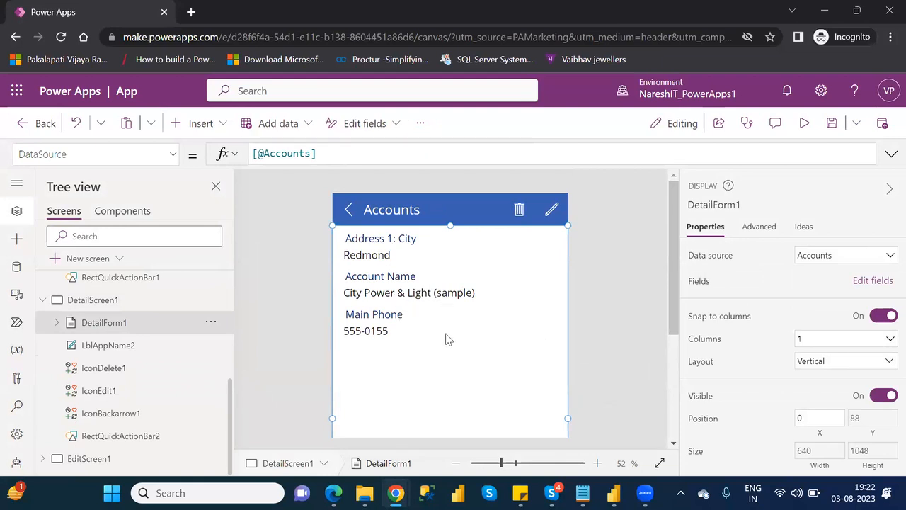
- Add the Account, Category, Business Type and Classification fields to DetailForm1
{"action": "left_click", "coordinate": [860, 282]}
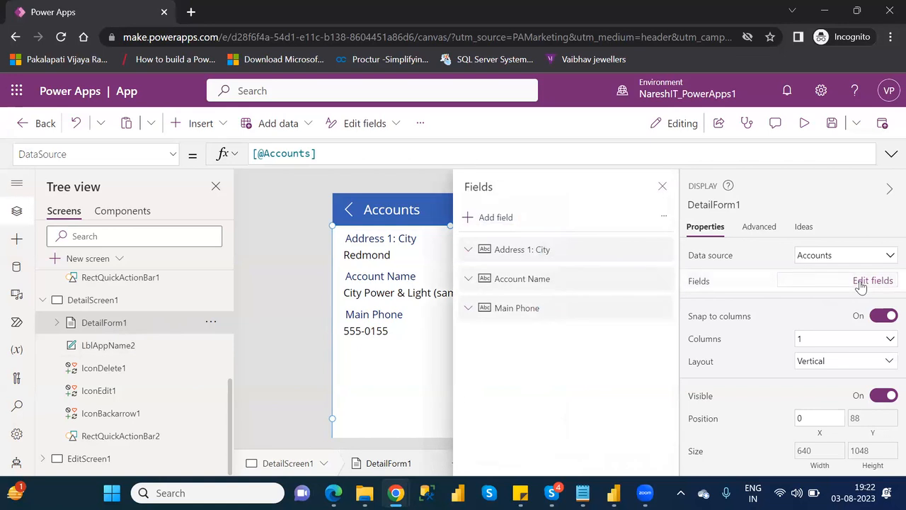
{"action": "left_click", "coordinate": [484, 219]}
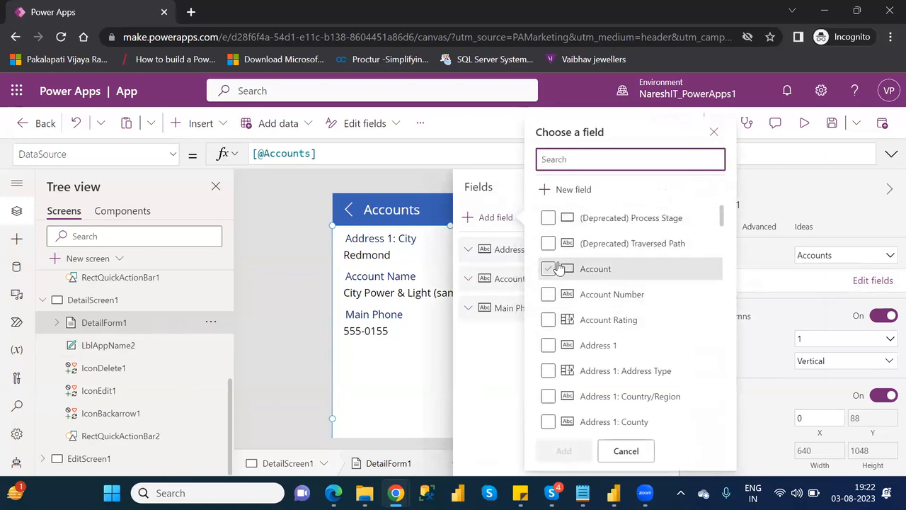
{"action": "left_click", "coordinate": [549, 271]}
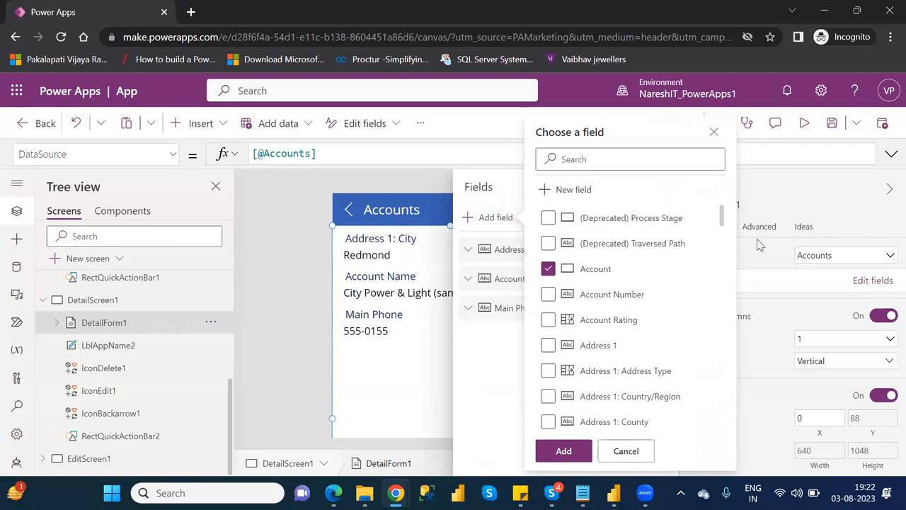
{"action": "left_click_drag", "start_coordinate": [722, 219], "coordinate": [731, 299]}
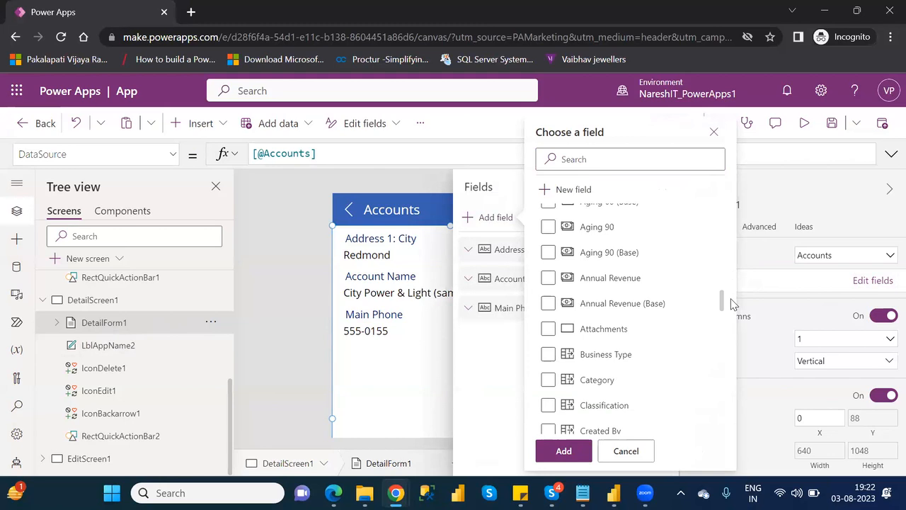
{"action": "left_click", "coordinate": [551, 382]}
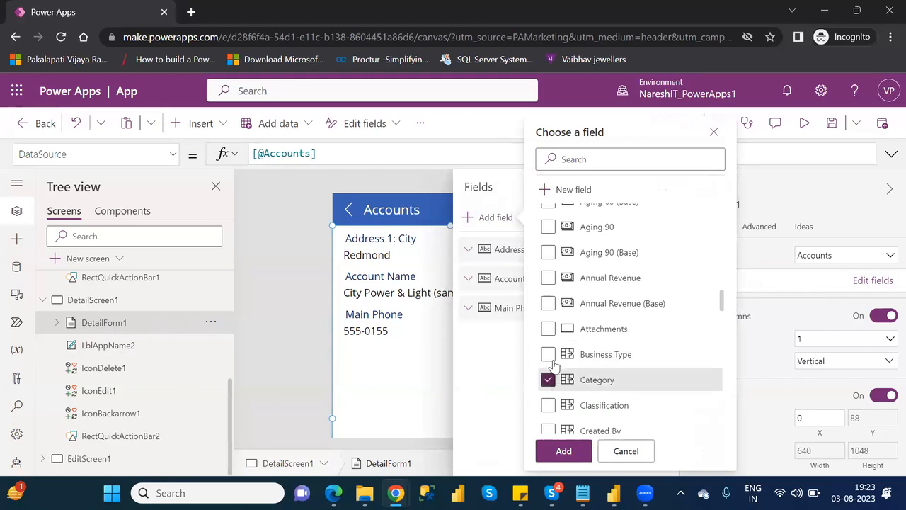
{"action": "left_click", "coordinate": [549, 354]}
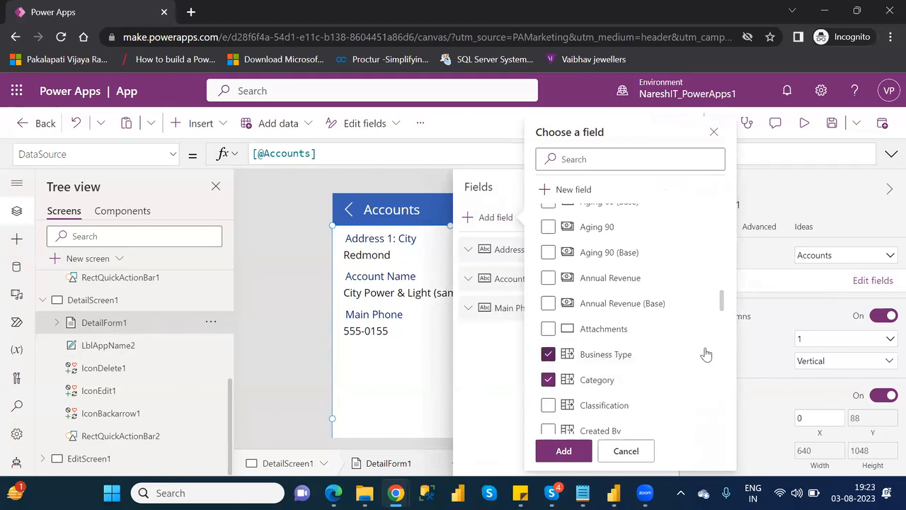
{"action": "left_click", "coordinate": [547, 408]}
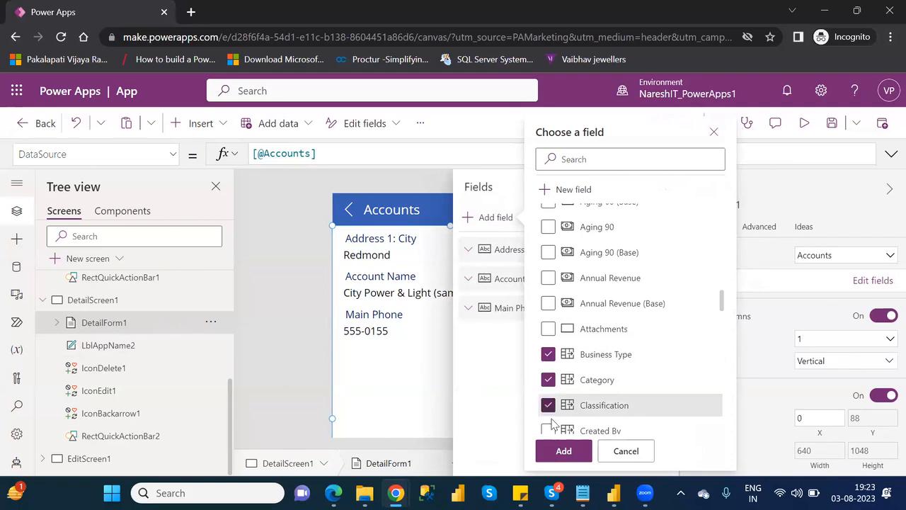
{"action": "left_click", "coordinate": [564, 451]}
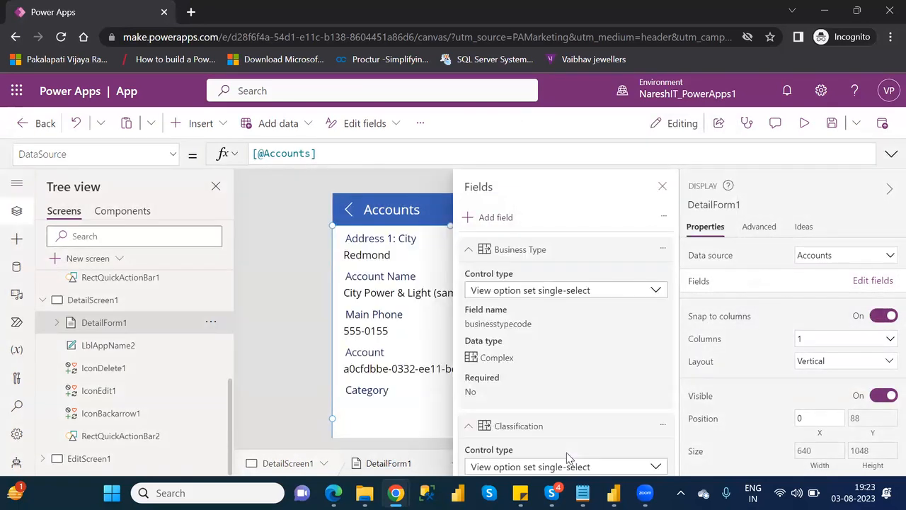
- Collapse the Account, Category and Business Type field details and close the form's field list
{"action": "scroll", "coordinate": [536, 276], "scroll_direction": "up", "scroll_amount": 5}
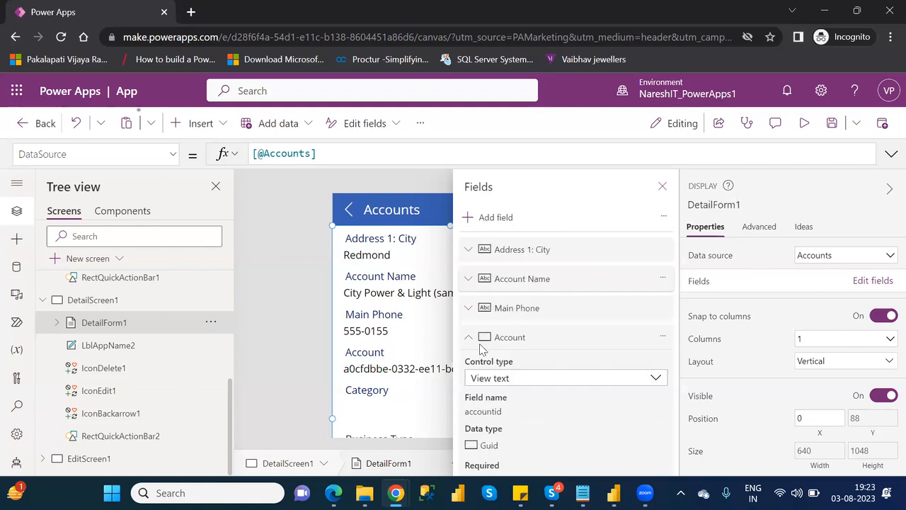
{"action": "left_click", "coordinate": [469, 337]}
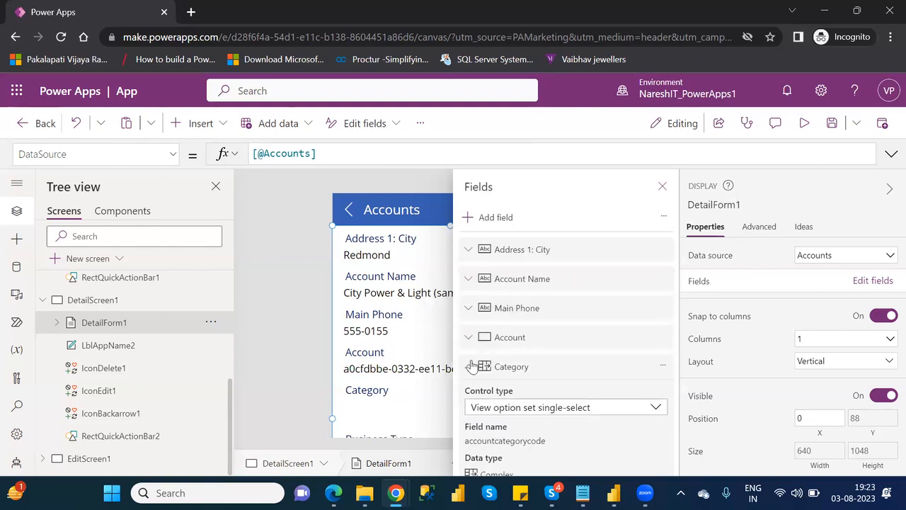
{"action": "left_click", "coordinate": [469, 366]}
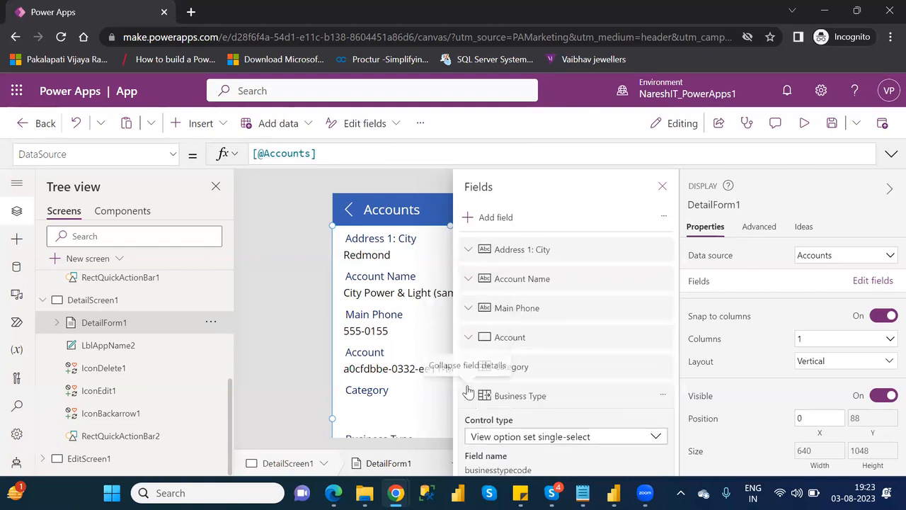
{"action": "left_click", "coordinate": [467, 393]}
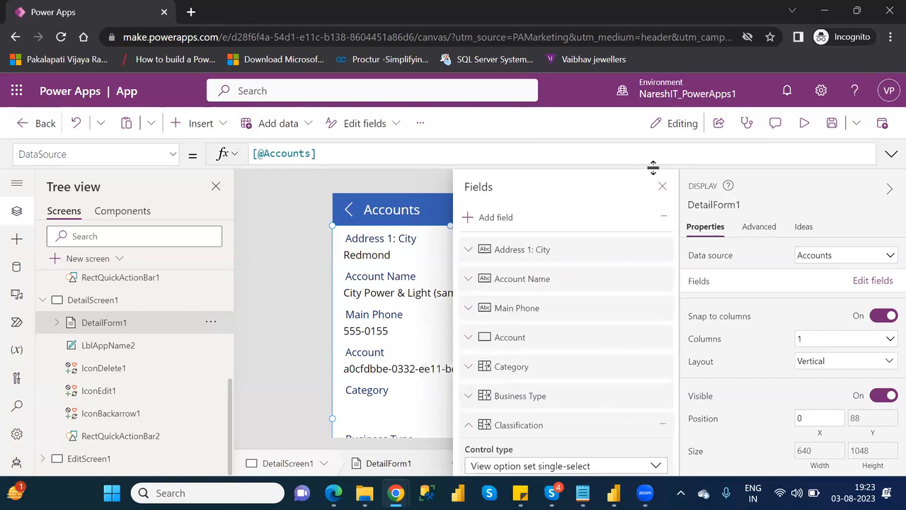
{"action": "left_click", "coordinate": [661, 188]}
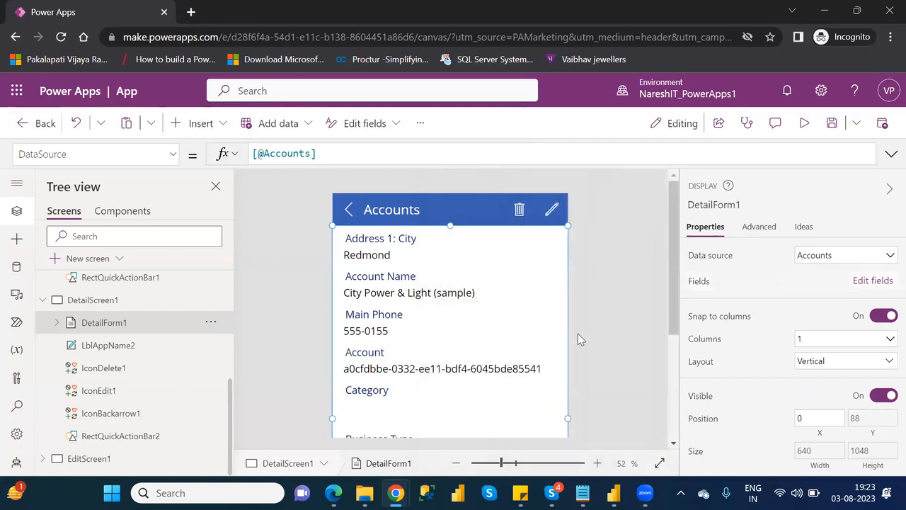
{"action": "left_click_drag", "start_coordinate": [675, 301], "coordinate": [695, 302]}
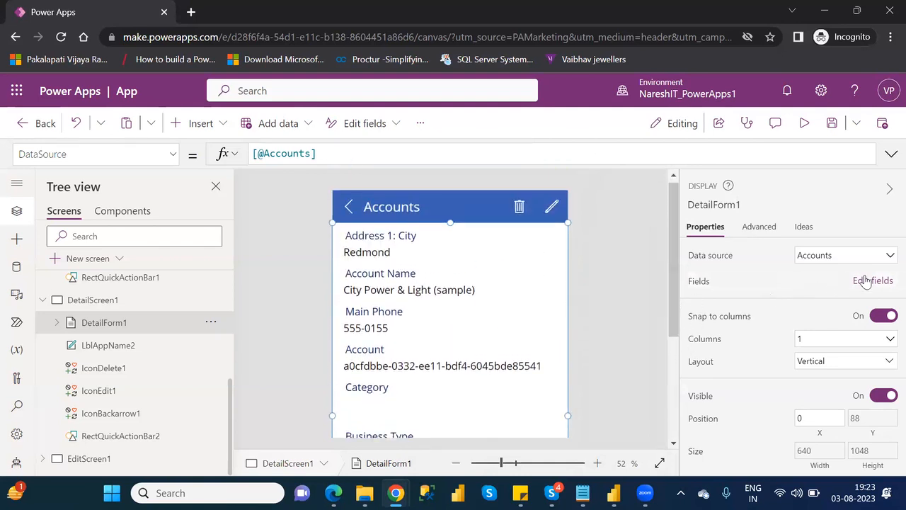
- Reorder DetailForm1's first four fields to Account Name, Account, Main Phone and Address 1: City, and close the field list
{"action": "left_click", "coordinate": [870, 280]}
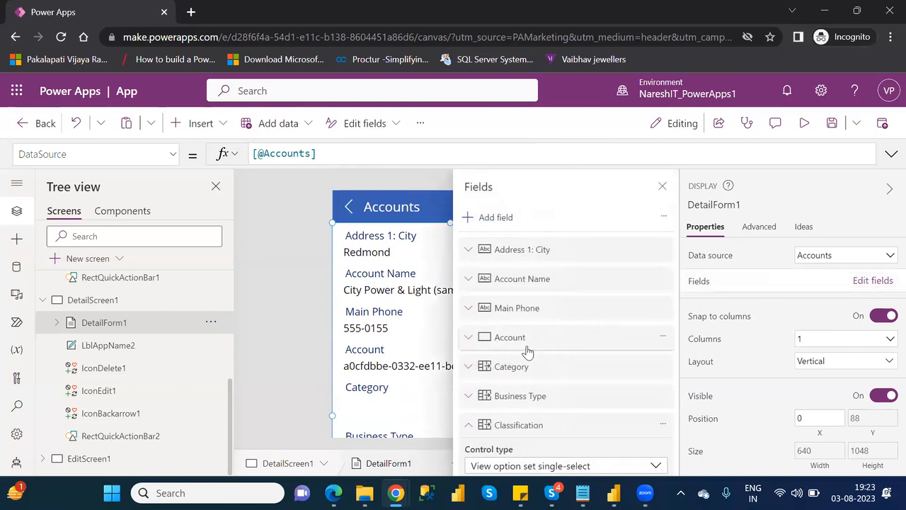
{"action": "left_click_drag", "start_coordinate": [527, 351], "coordinate": [529, 252]}
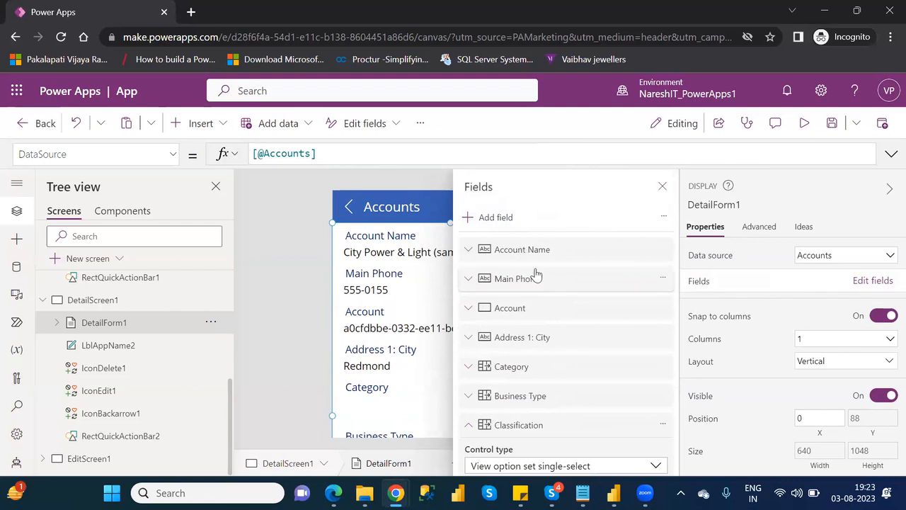
{"action": "left_click_drag", "start_coordinate": [537, 283], "coordinate": [538, 322]}
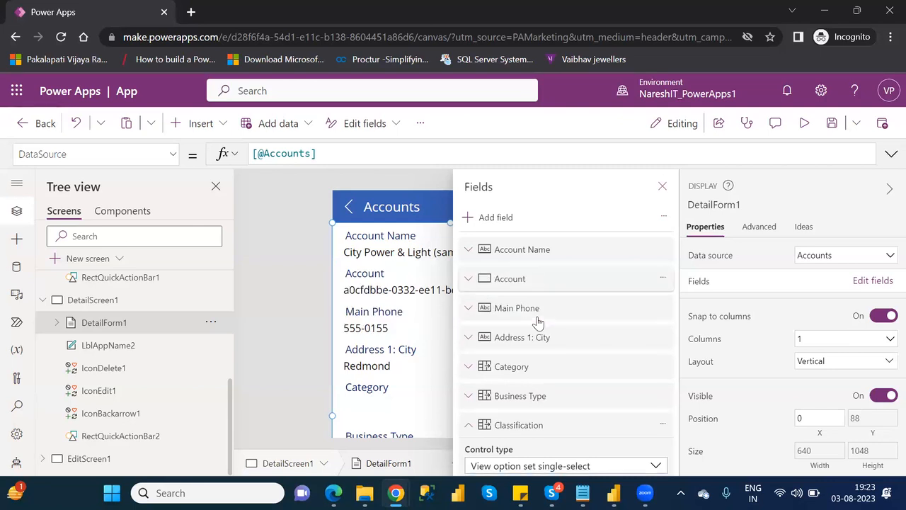
{"action": "left_click", "coordinate": [662, 186]}
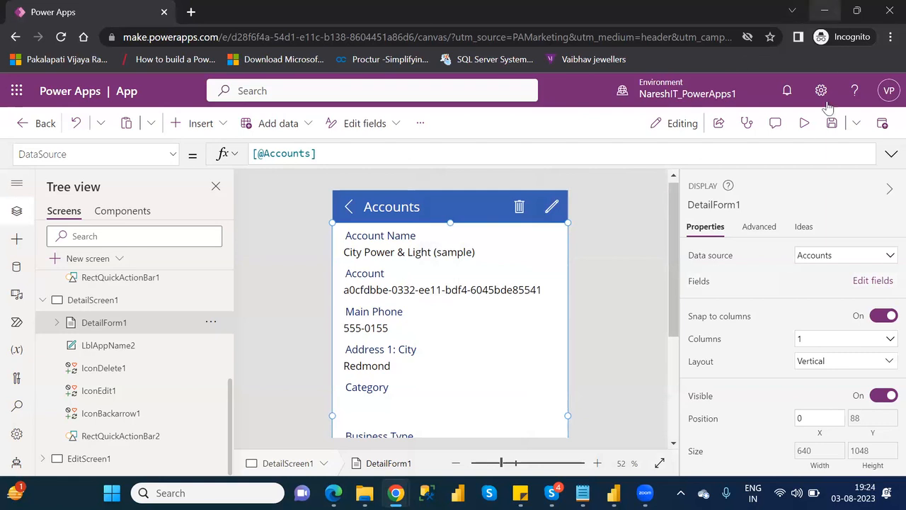
- Preview the detail screen, open and cancel the account's edit form, return to editing and dismiss the testing tip
{"action": "left_click", "coordinate": [806, 123]}
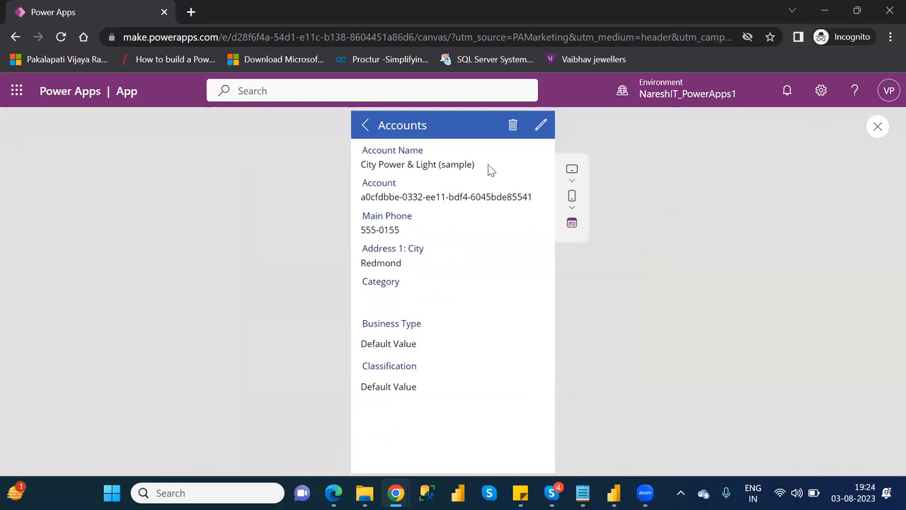
{"action": "left_click", "coordinate": [540, 129]}
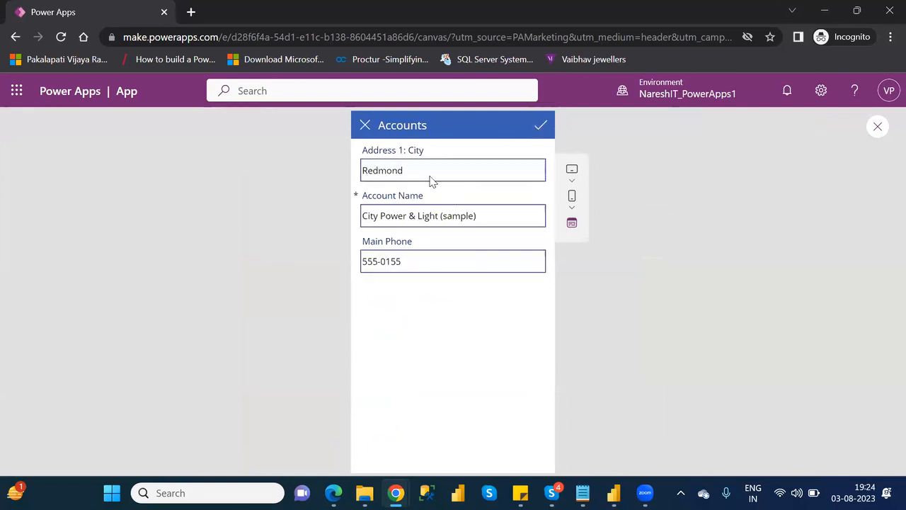
{"action": "left_click", "coordinate": [366, 128]}
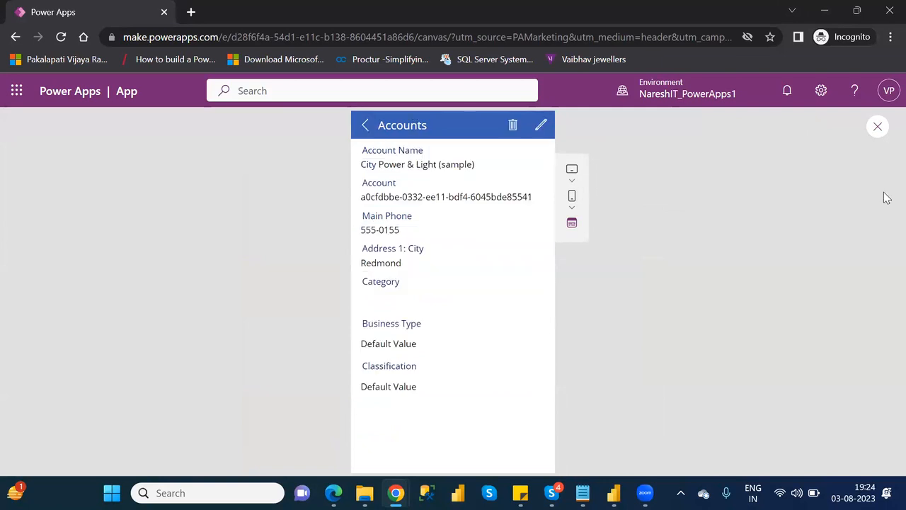
{"action": "left_click", "coordinate": [879, 126]}
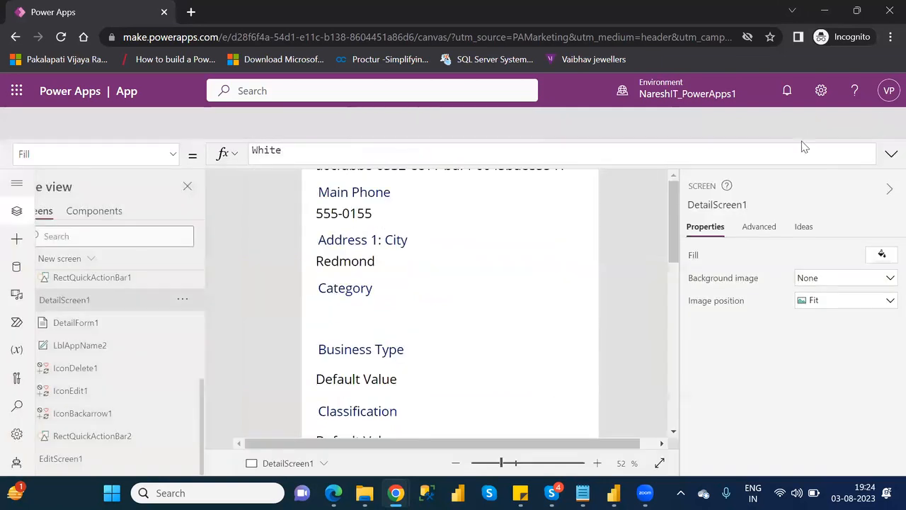
{"action": "left_click", "coordinate": [598, 344]}
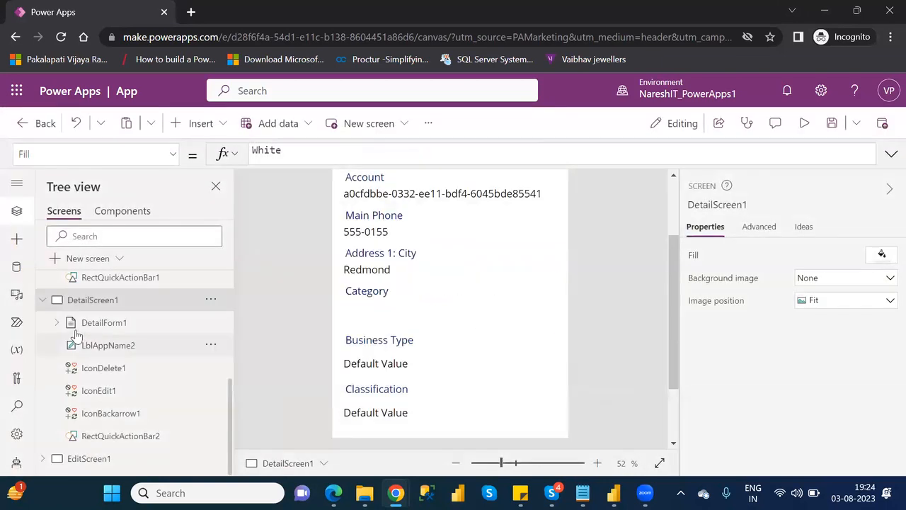
- Expand EditScreen1 in the screen hierarchy and select its EditForm1 form
{"action": "left_click", "coordinate": [56, 324]}
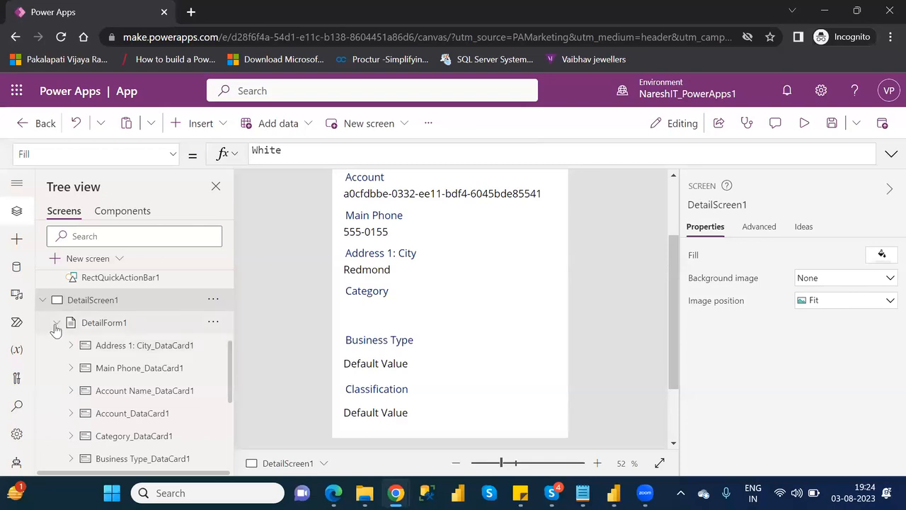
{"action": "left_click", "coordinate": [56, 324]}
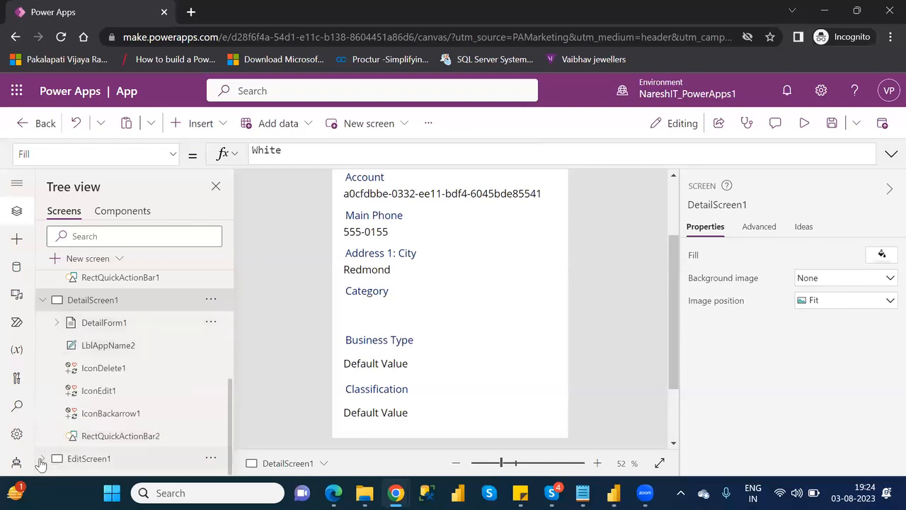
{"action": "left_click", "coordinate": [40, 460]}
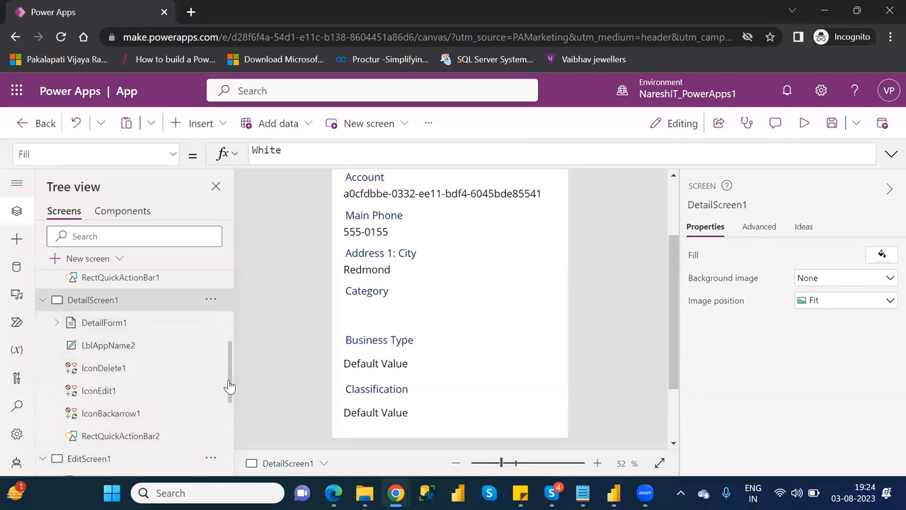
{"action": "left_click_drag", "start_coordinate": [230, 387], "coordinate": [230, 431]}
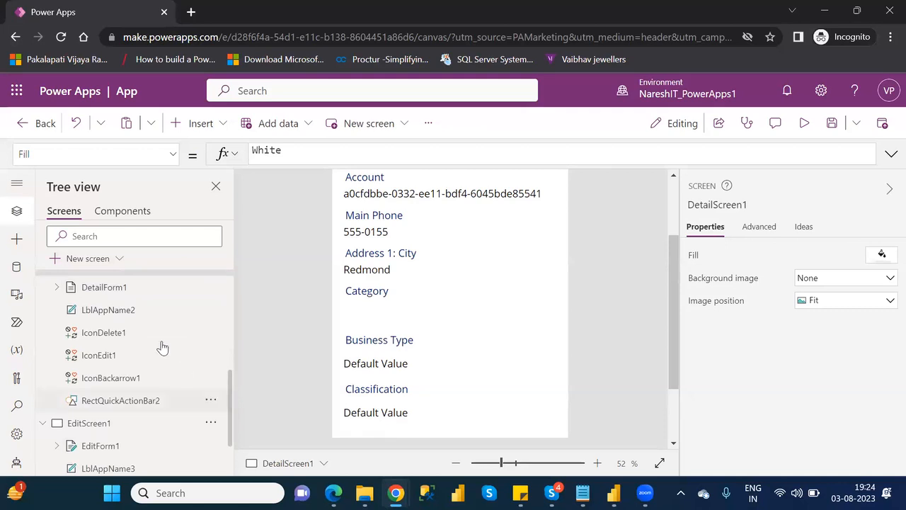
{"action": "left_click", "coordinate": [112, 294]}
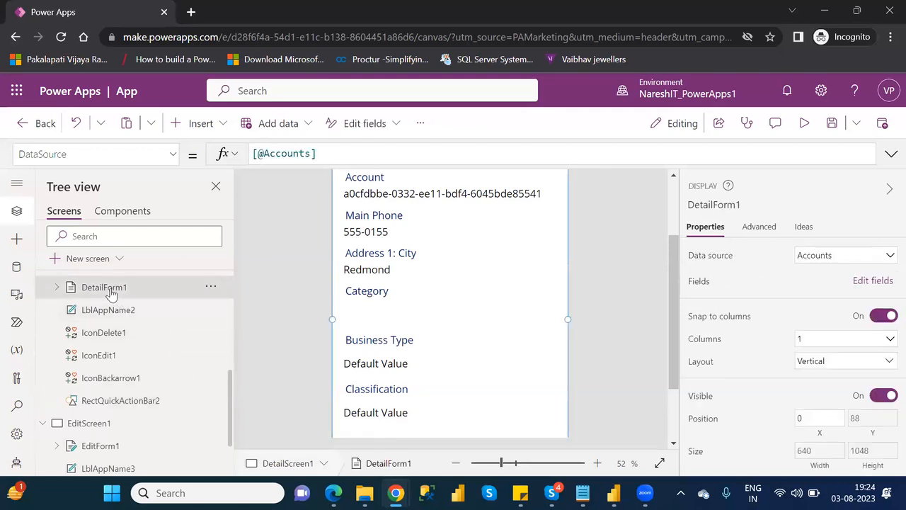
{"action": "left_click", "coordinate": [95, 428]}
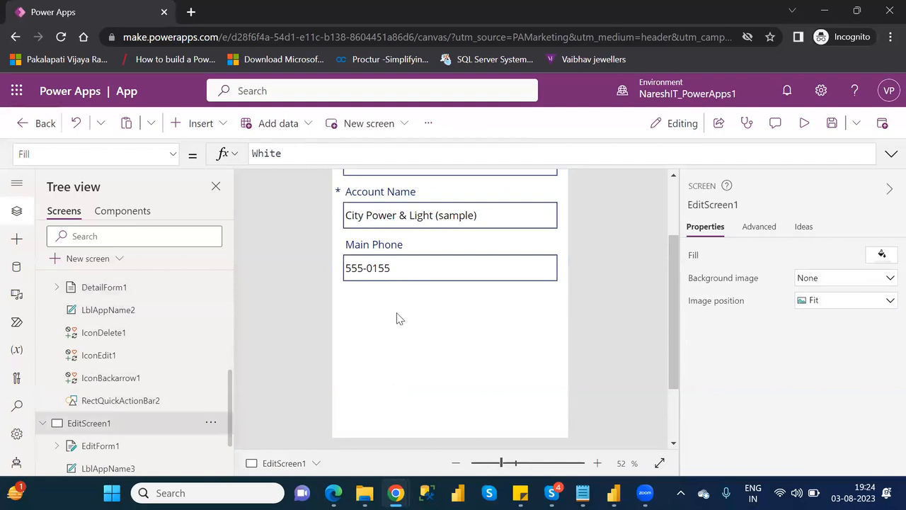
{"action": "left_click", "coordinate": [106, 446]}
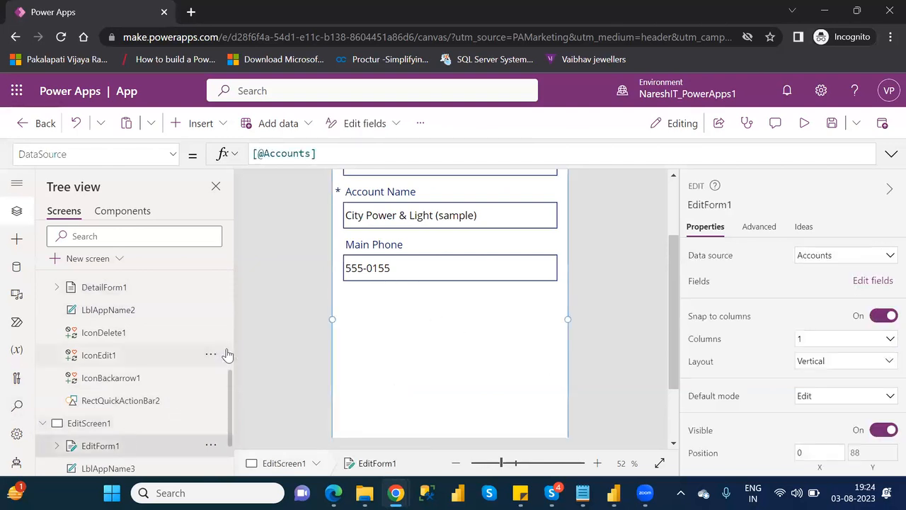
- Collapse BrowseScreen1 and DetailScreen1 in the screen hierarchy, keeping EditScreen1 expanded
{"action": "scroll", "coordinate": [230, 350], "scroll_direction": "up", "scroll_amount": 2}
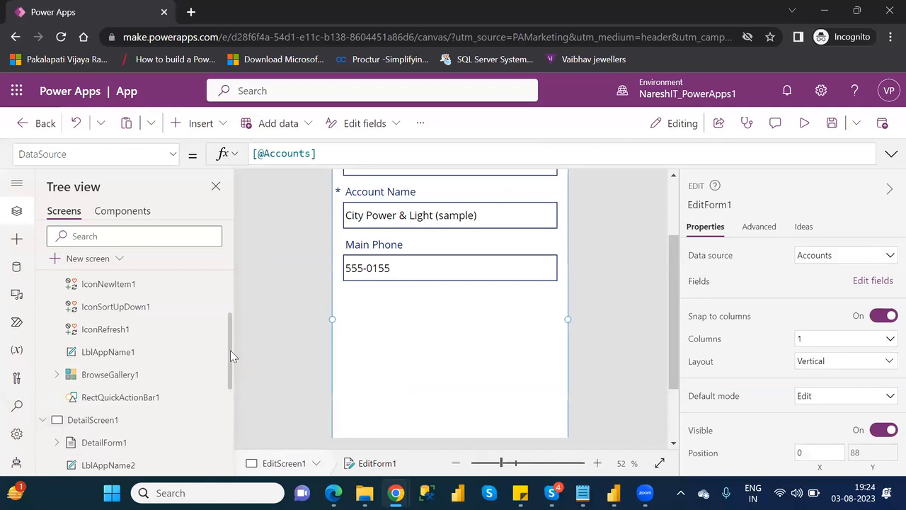
{"action": "scroll", "coordinate": [230, 296], "scroll_direction": "up", "scroll_amount": 3}
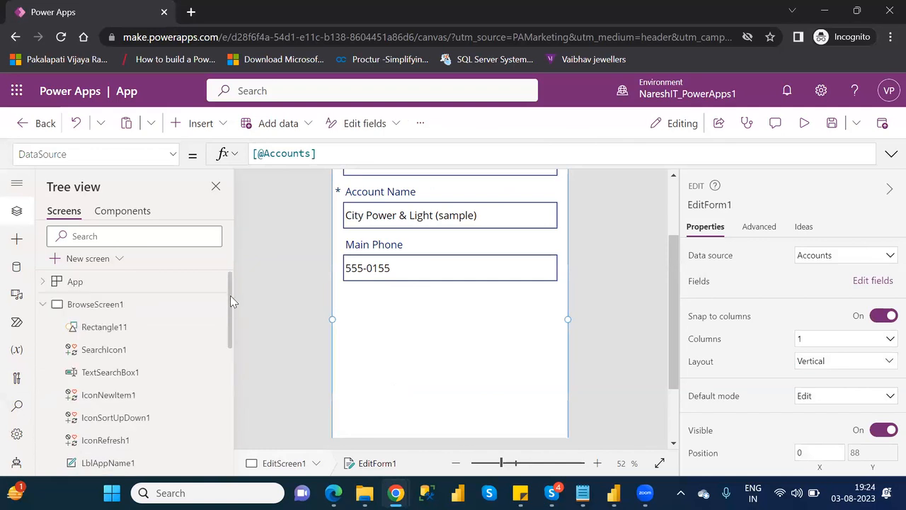
{"action": "left_click", "coordinate": [43, 304]}
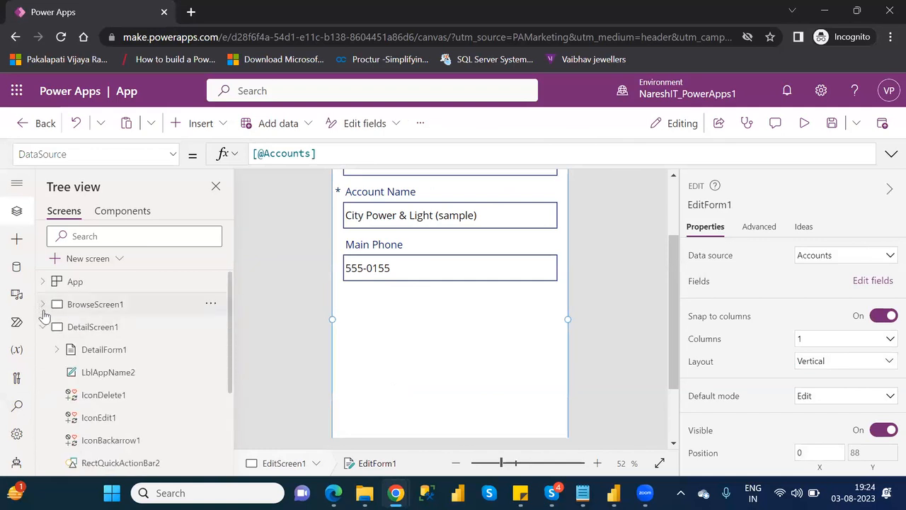
{"action": "left_click", "coordinate": [43, 327]}
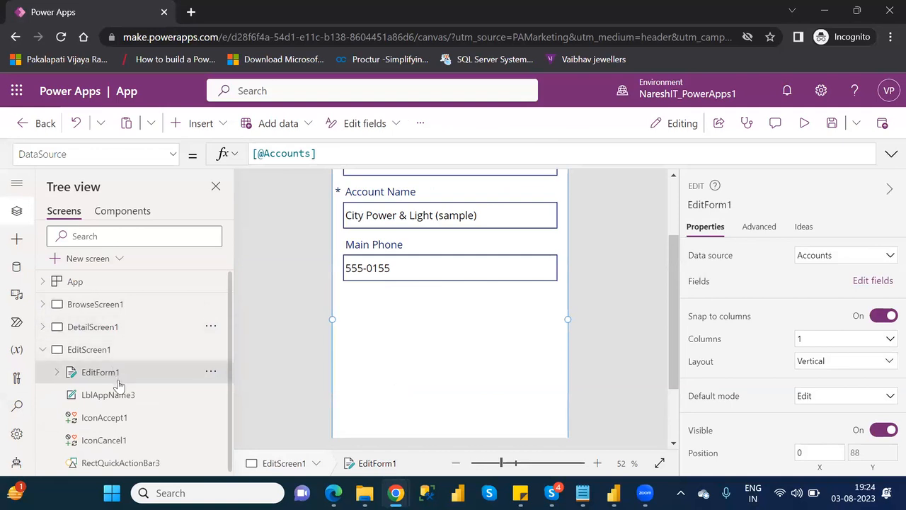
- Add the Account field to EditForm1 on the edit screen
{"action": "left_click", "coordinate": [672, 215]}
{"action": "left_click_drag", "start_coordinate": [672, 215], "coordinate": [673, 206]}
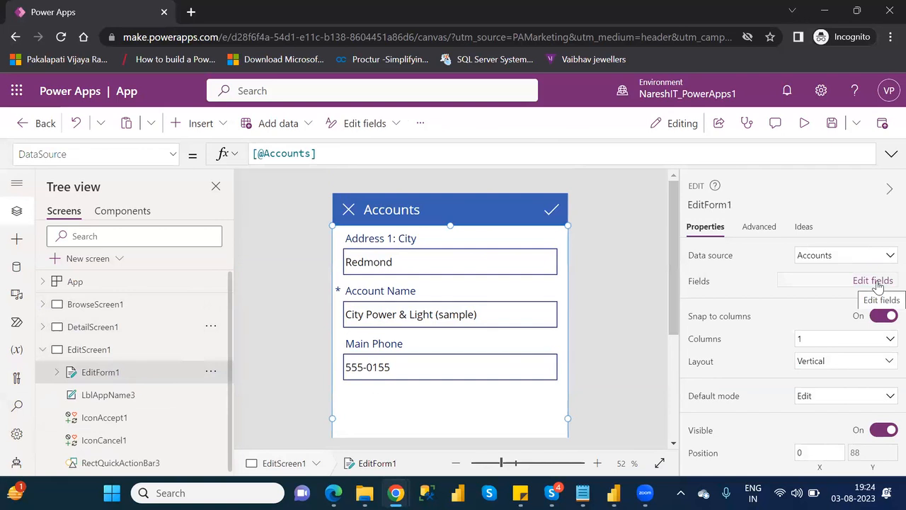
{"action": "left_click", "coordinate": [874, 282]}
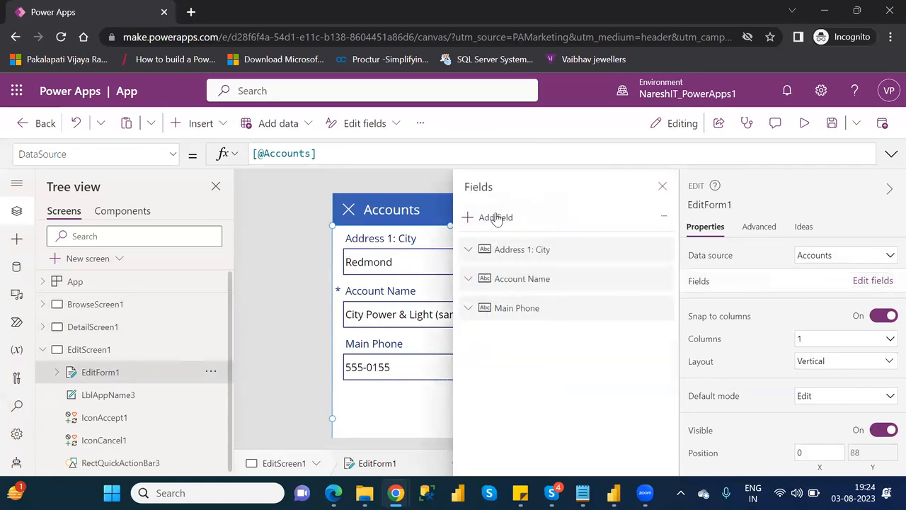
{"action": "left_click", "coordinate": [495, 217]}
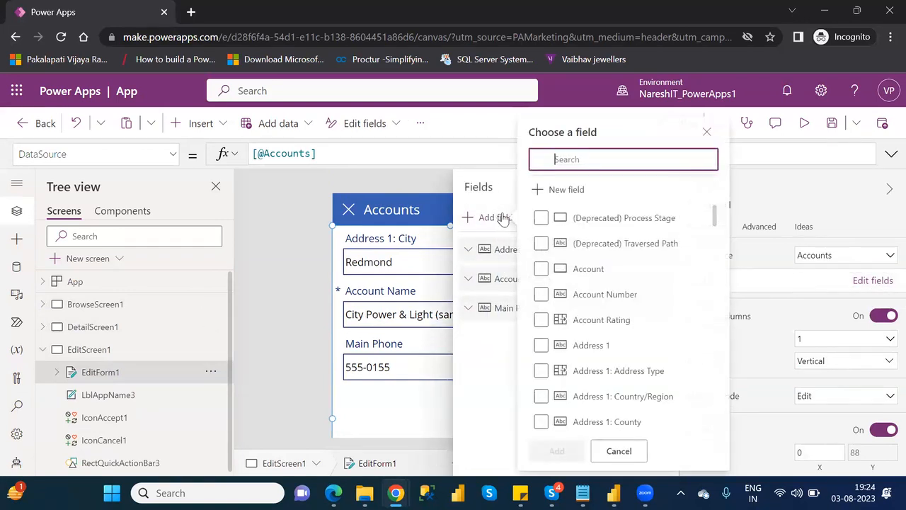
{"action": "left_click", "coordinate": [550, 269]}
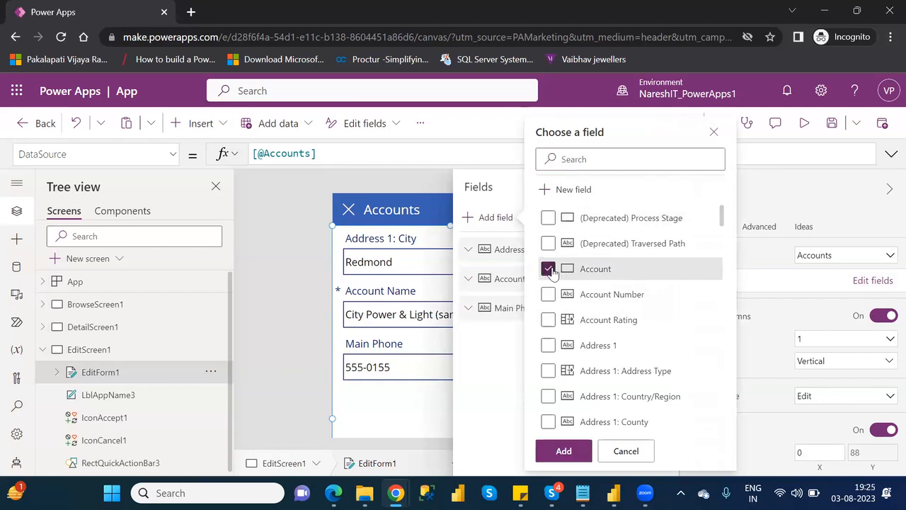
{"action": "left_click", "coordinate": [565, 452]}
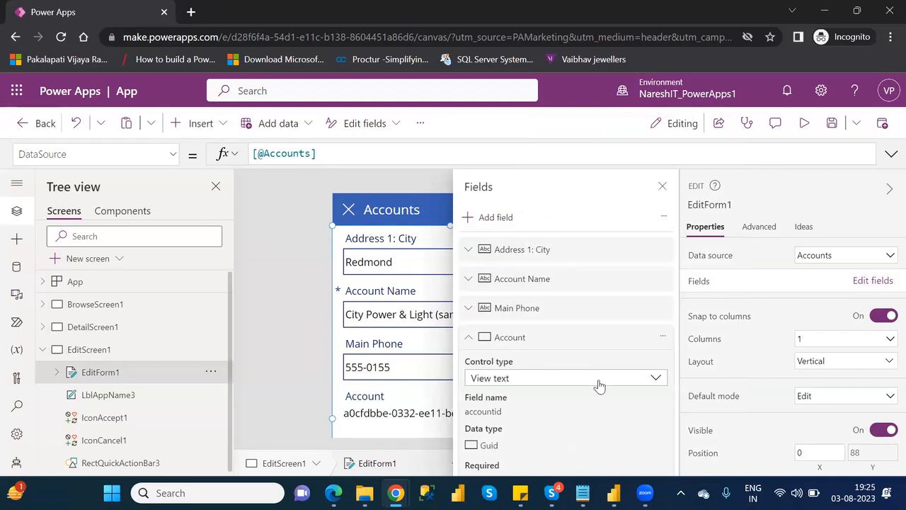
- Check which control types are available for EditForm1's Account field and collapse its details
{"action": "left_click", "coordinate": [504, 383]}
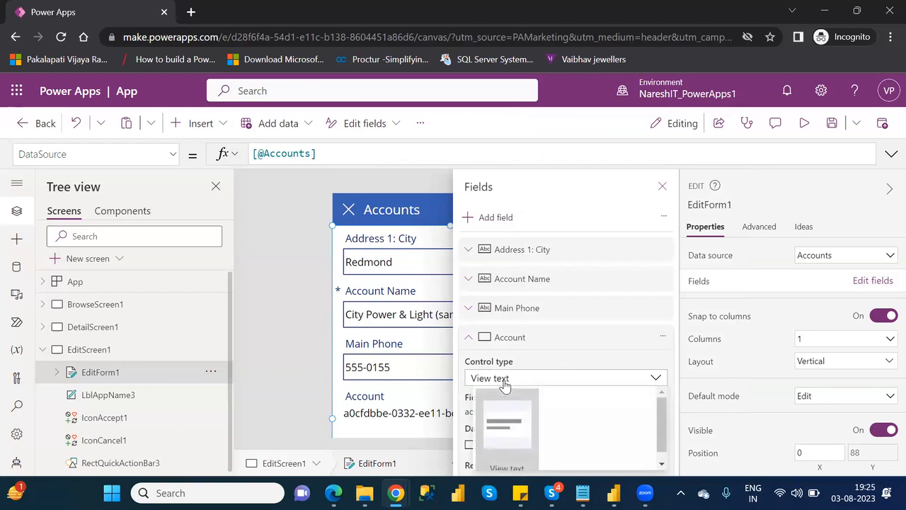
{"action": "left_click", "coordinate": [675, 371]}
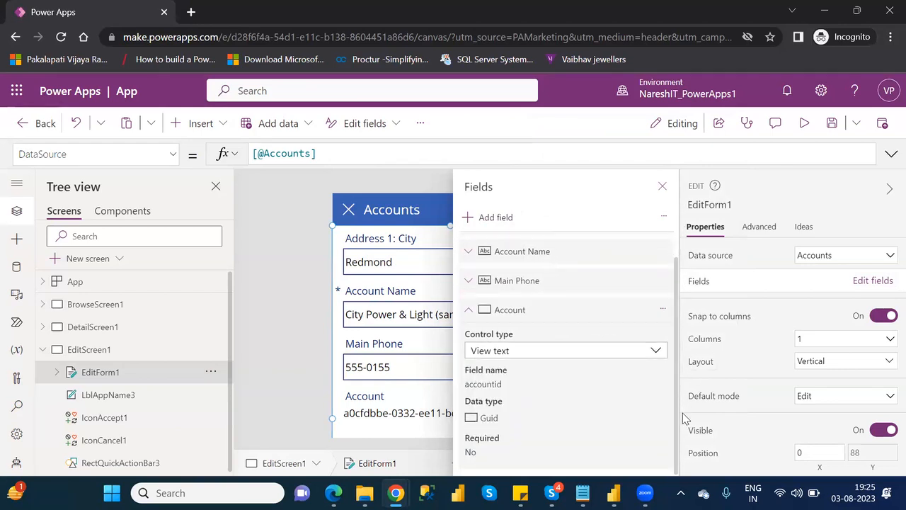
{"action": "left_click", "coordinate": [656, 353]}
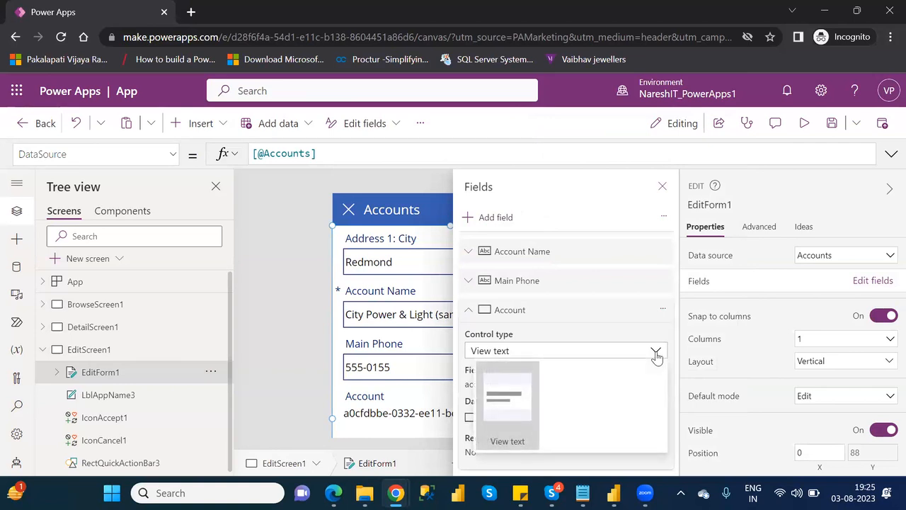
{"action": "left_click", "coordinate": [549, 314]}
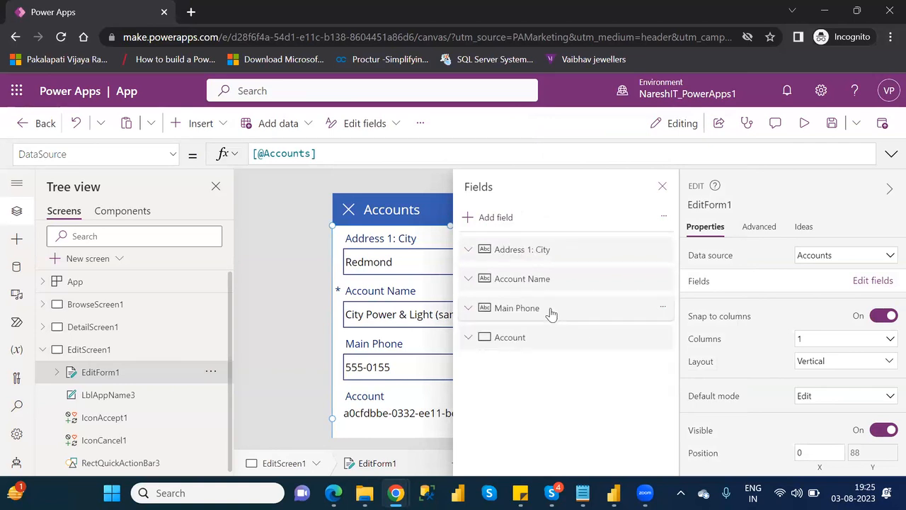
- Set the Address 1: City field's control type to View text in EditForm1 and close the field list
{"action": "left_click", "coordinate": [468, 251]}
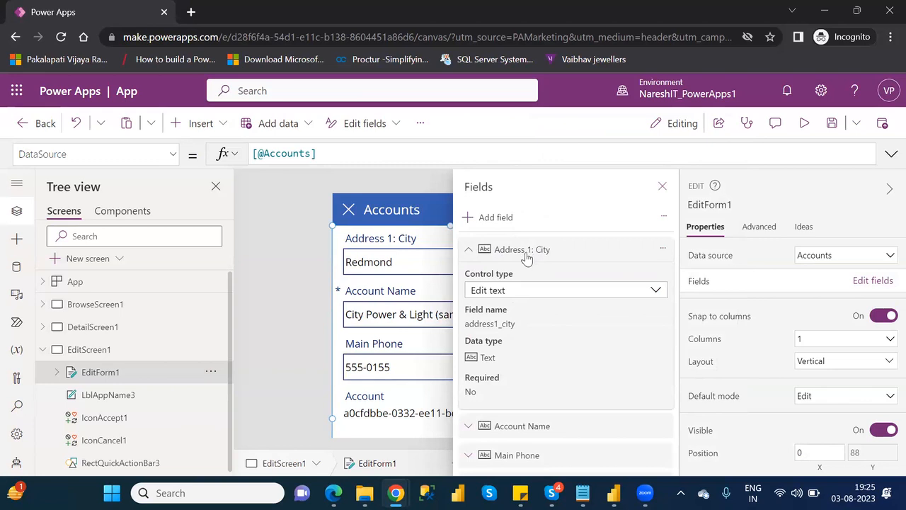
{"action": "left_click", "coordinate": [529, 292]}
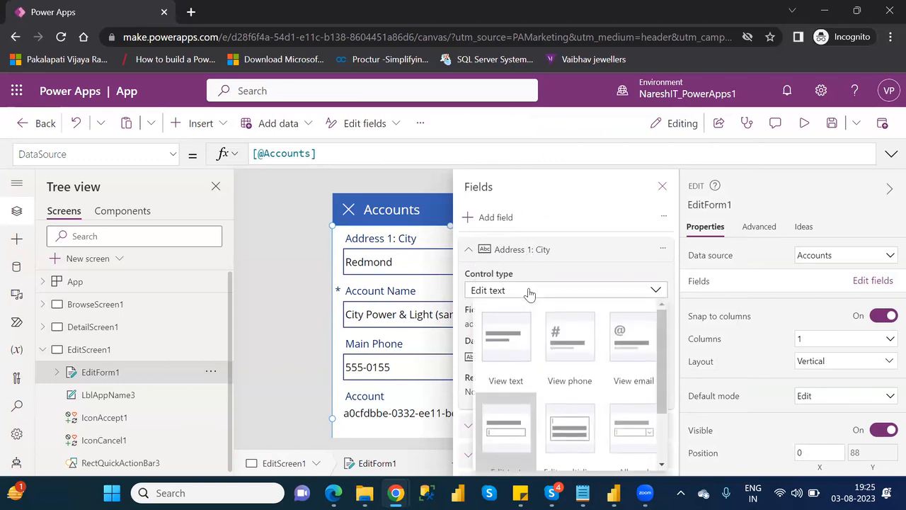
{"action": "left_click", "coordinate": [518, 347]}
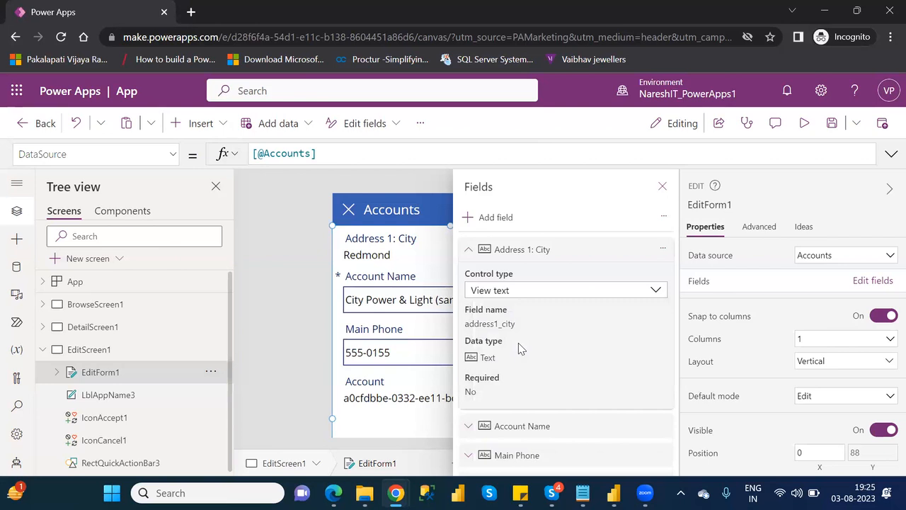
{"action": "left_click", "coordinate": [662, 187]}
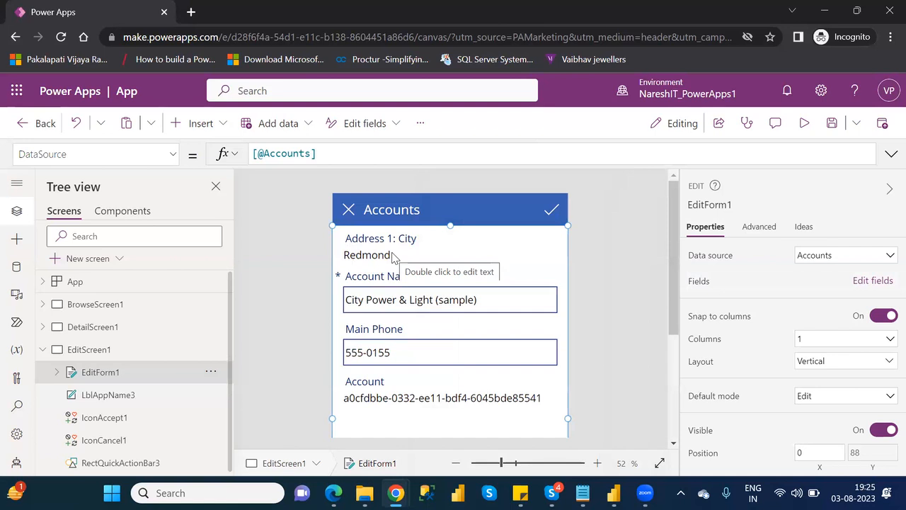
- Set the Address 1: City field's control type back to Edit text in EditForm1 and close the field list
{"action": "left_click", "coordinate": [868, 281]}
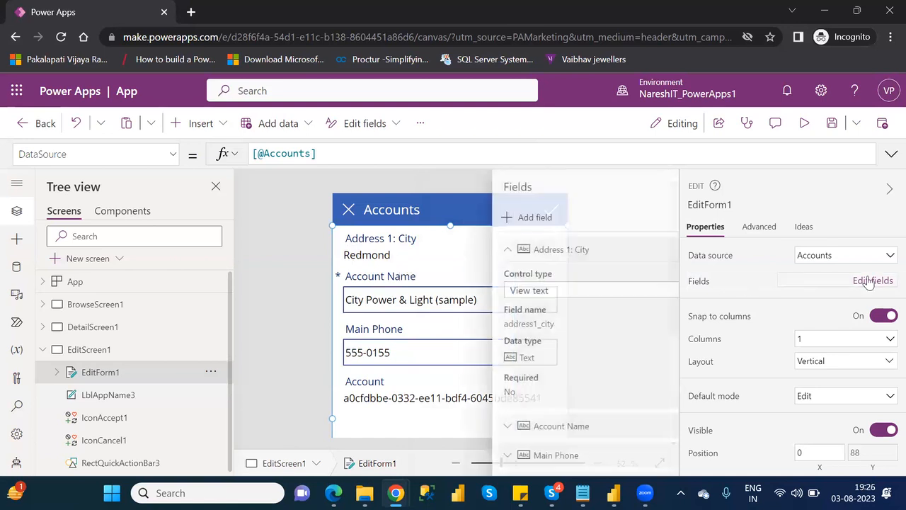
{"action": "left_click", "coordinate": [528, 291]}
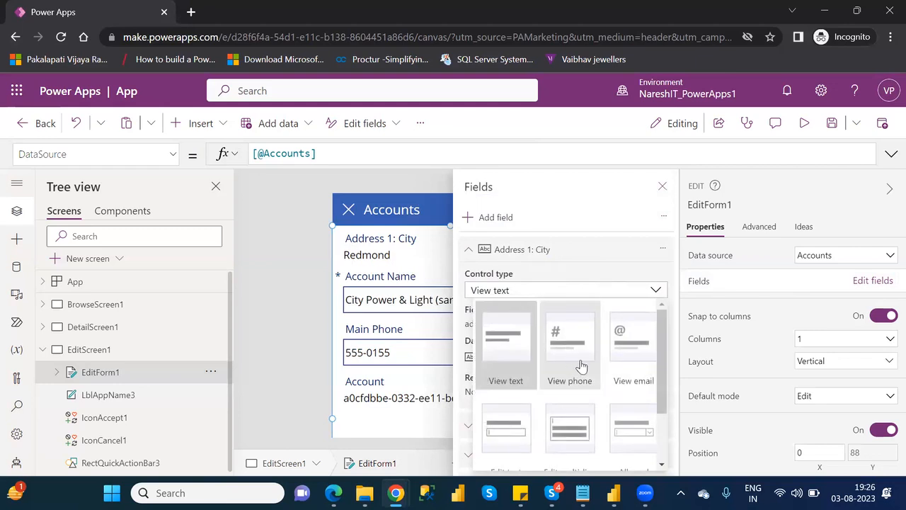
{"action": "scroll", "coordinate": [663, 380], "scroll_direction": "down", "scroll_amount": 2}
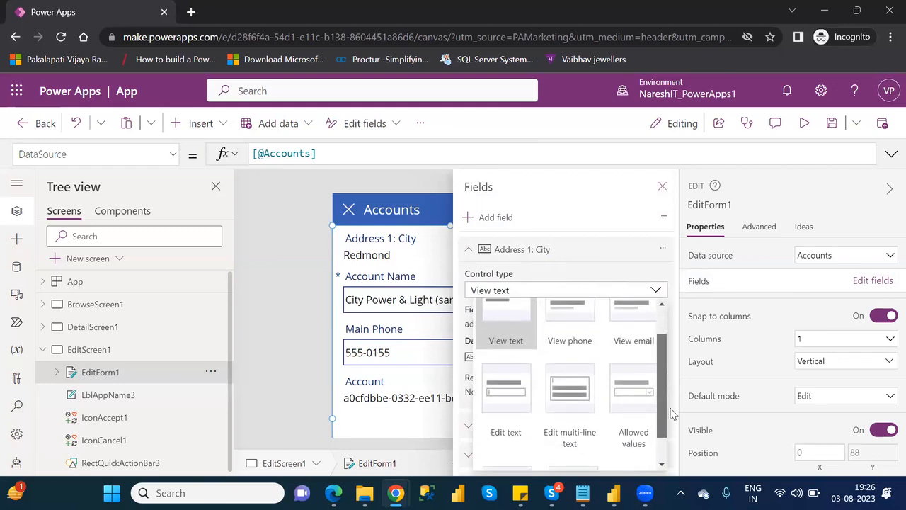
{"action": "left_click", "coordinate": [500, 366]}
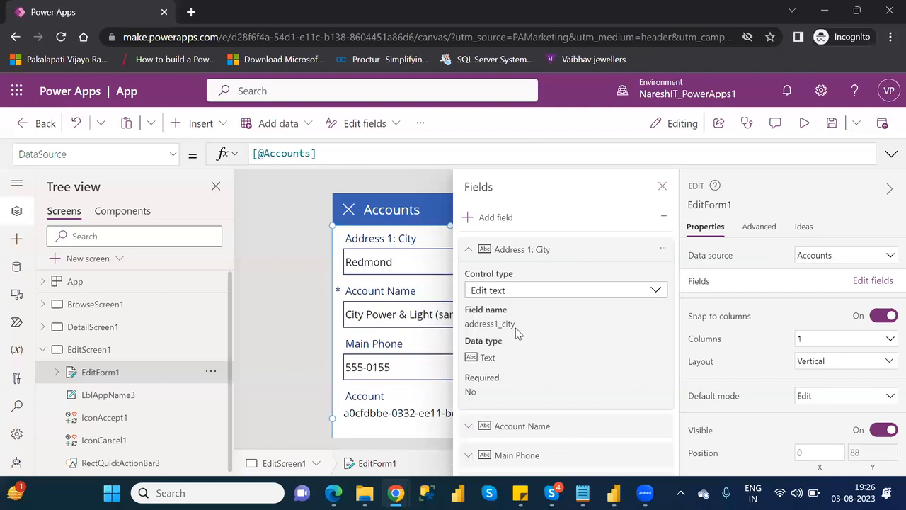
{"action": "left_click", "coordinate": [663, 186]}
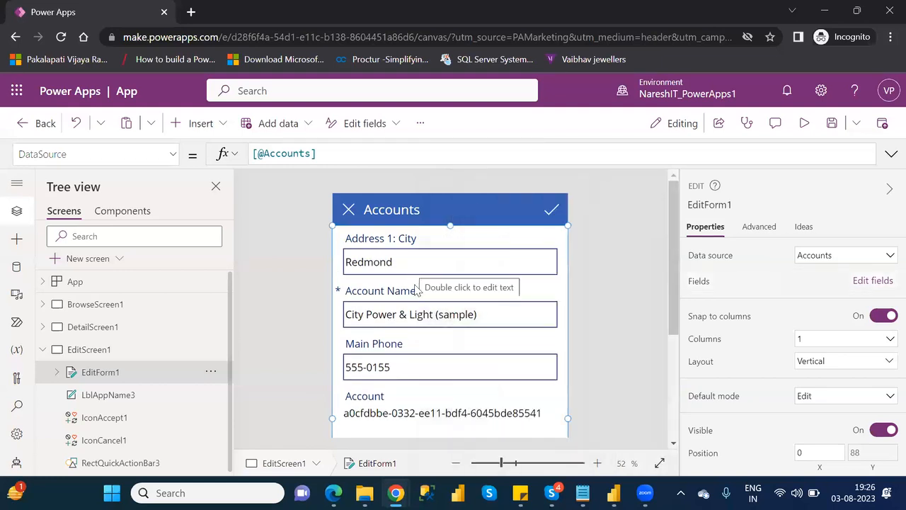
- Preview the edit screen, append 123 to the City Power & Light (sample) account name, submit the record and return to editing
{"action": "left_click", "coordinate": [495, 316]}
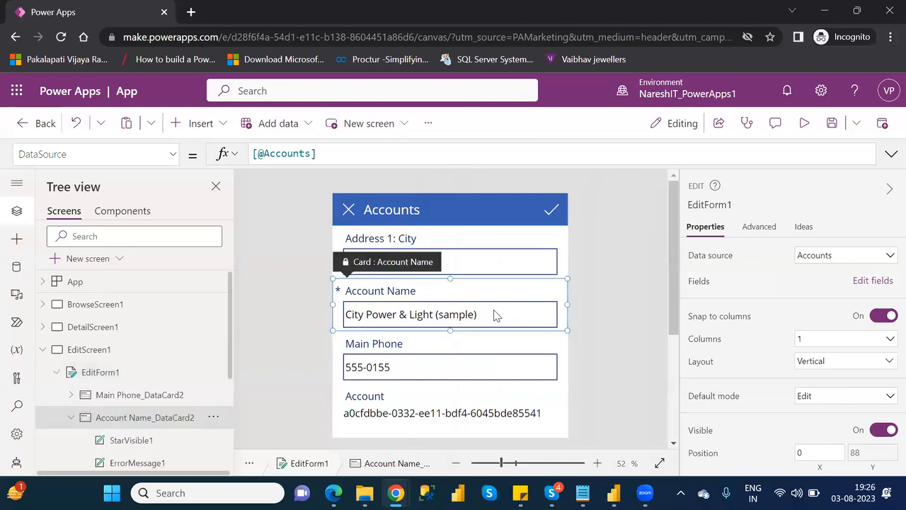
{"action": "left_click", "coordinate": [489, 313]}
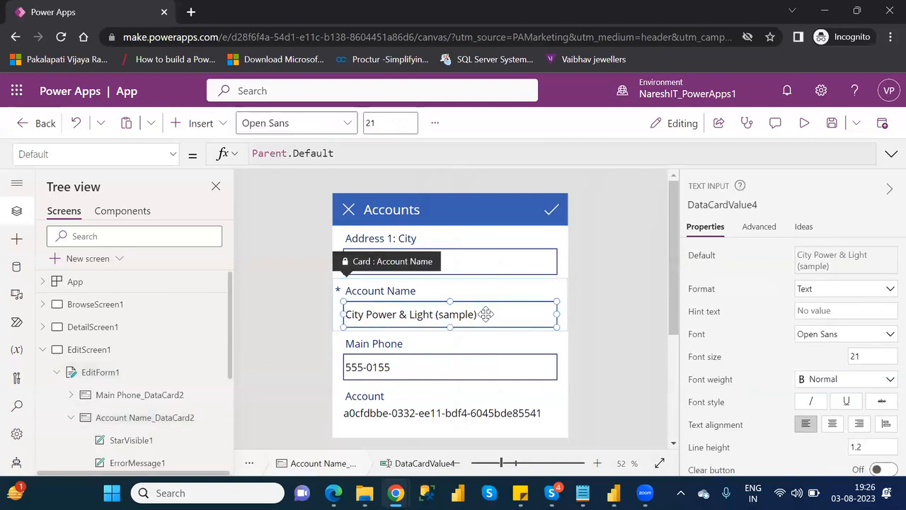
{"action": "left_click", "coordinate": [804, 123]}
{"action": "left_click", "coordinate": [463, 214]}
{"action": "left_click", "coordinate": [492, 220]}
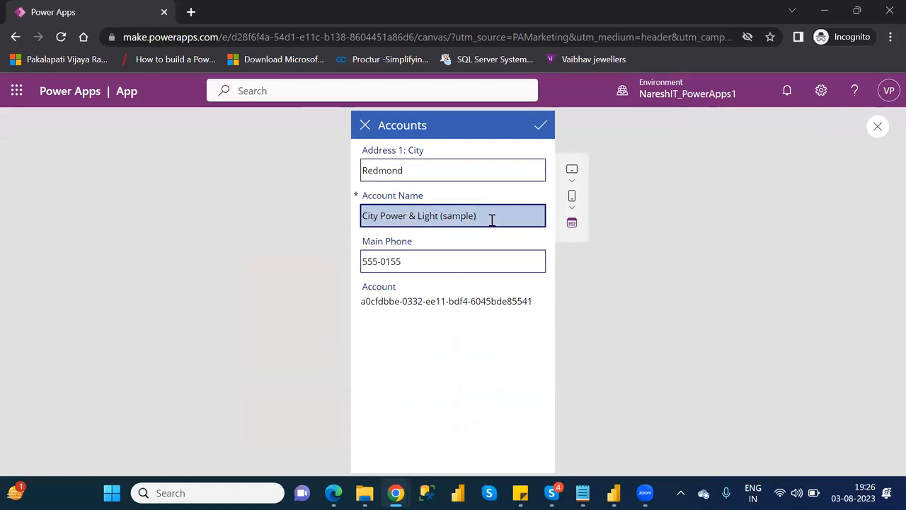
{"action": "type", "text": "123"}
{"action": "left_click", "coordinate": [537, 128]}
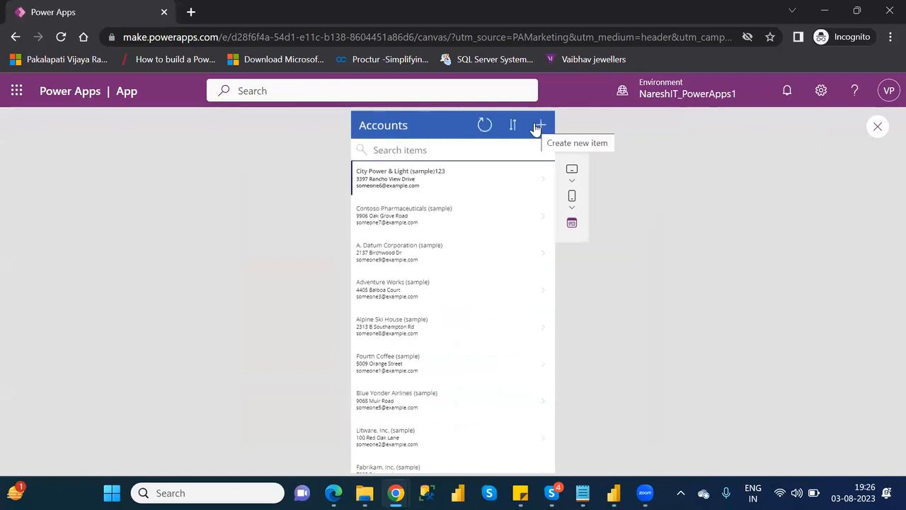
{"action": "left_click", "coordinate": [876, 128]}
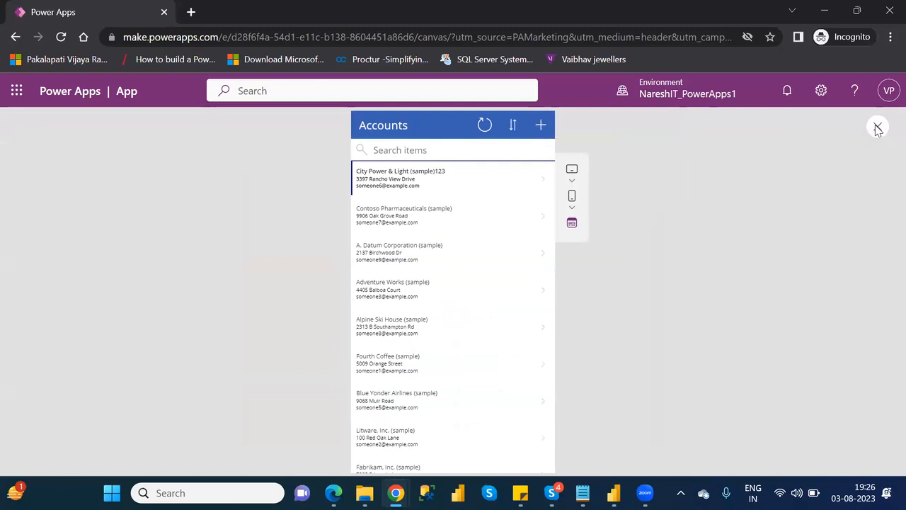
{"action": "left_click", "coordinate": [585, 344]}
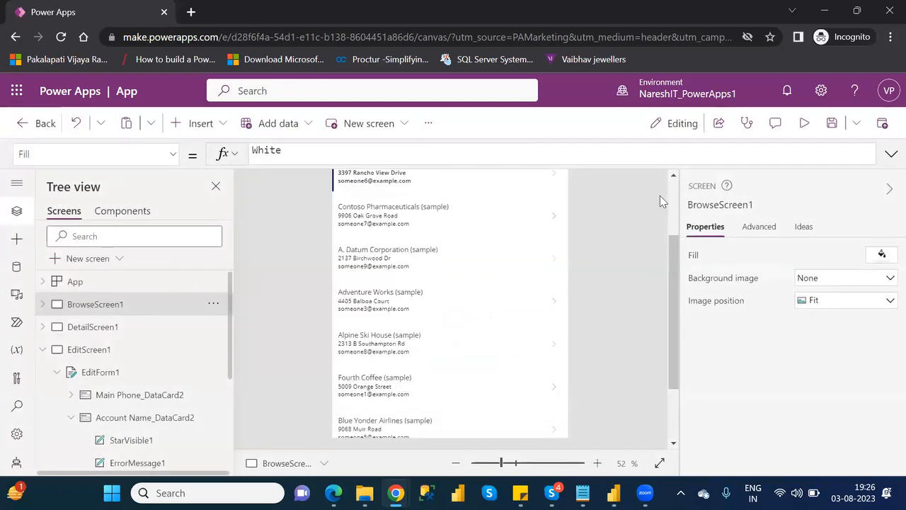
- Save the app in the current environment under the name NareshIT_Demo
{"action": "left_click", "coordinate": [832, 124]}
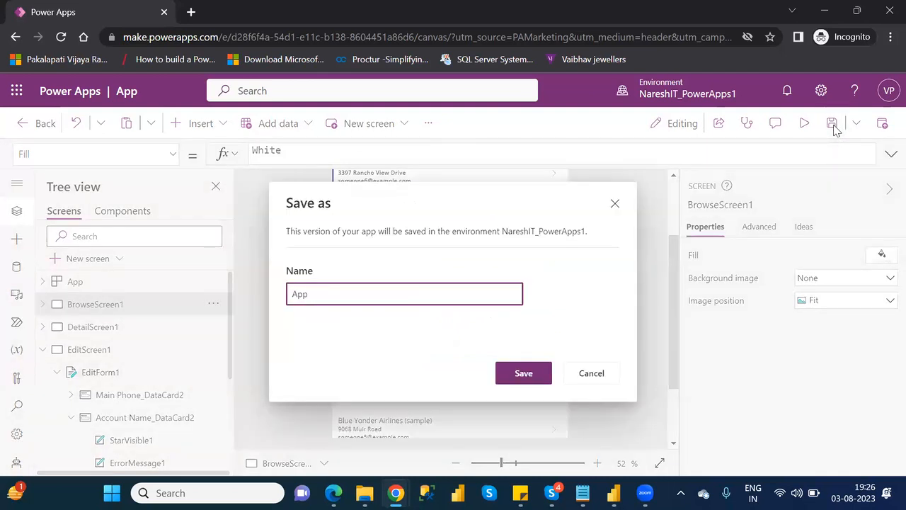
{"action": "left_click", "coordinate": [615, 375]}
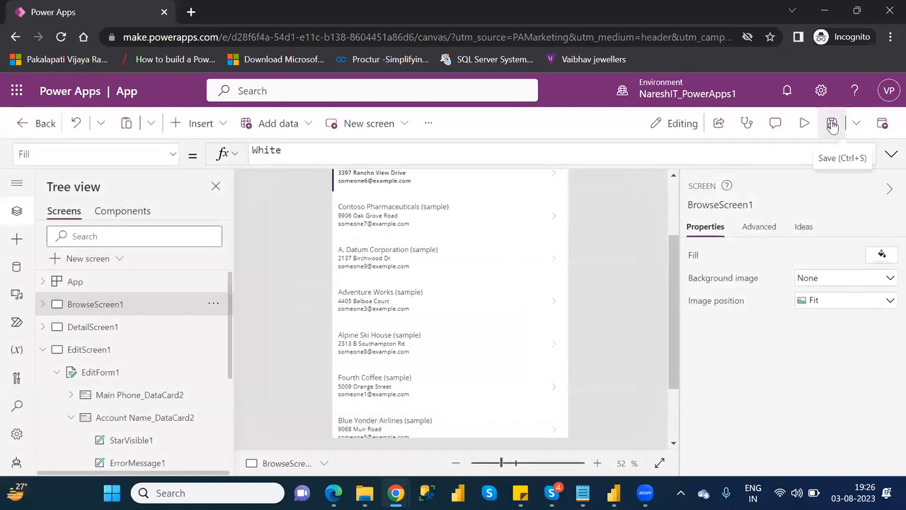
{"action": "left_click", "coordinate": [832, 125]}
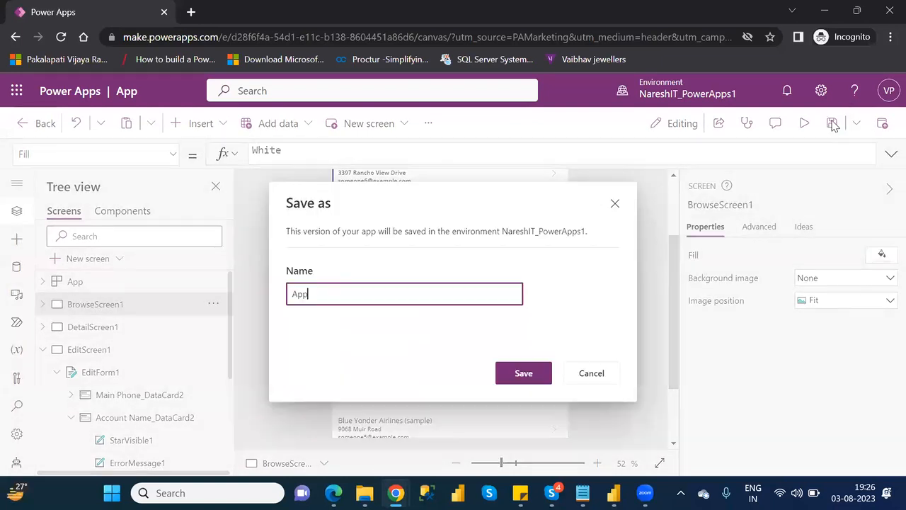
{"action": "double_click", "coordinate": [298, 295]}
{"action": "type", "text": "Naresh"}
{"action": "key", "text": "BackSpace"}
{"action": "type", "text": "hit"}
{"action": "key", "text": "BackSpace"}
{"action": "key", "text": "BackSpace"}
{"action": "type", "text": "T_D"}
{"action": "type", "text": "e"}
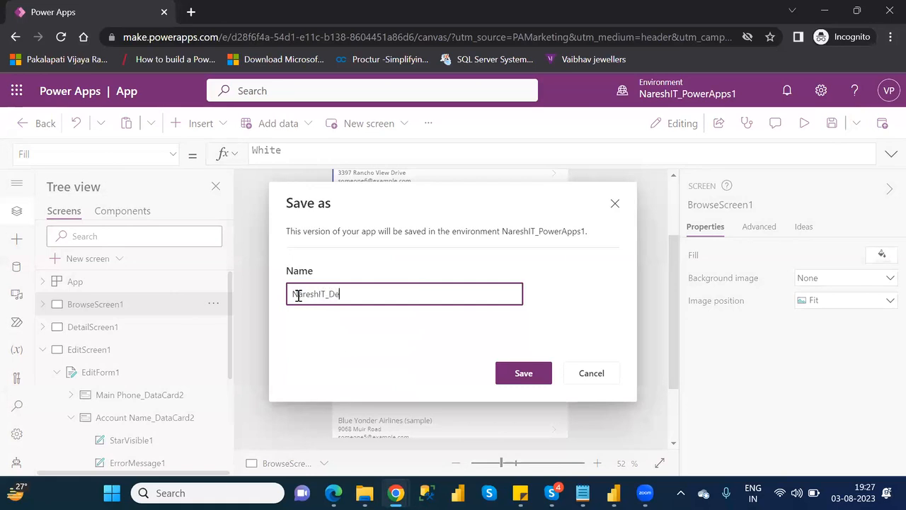
{"action": "type", "text": "mo"}
{"action": "left_click", "coordinate": [534, 380]}
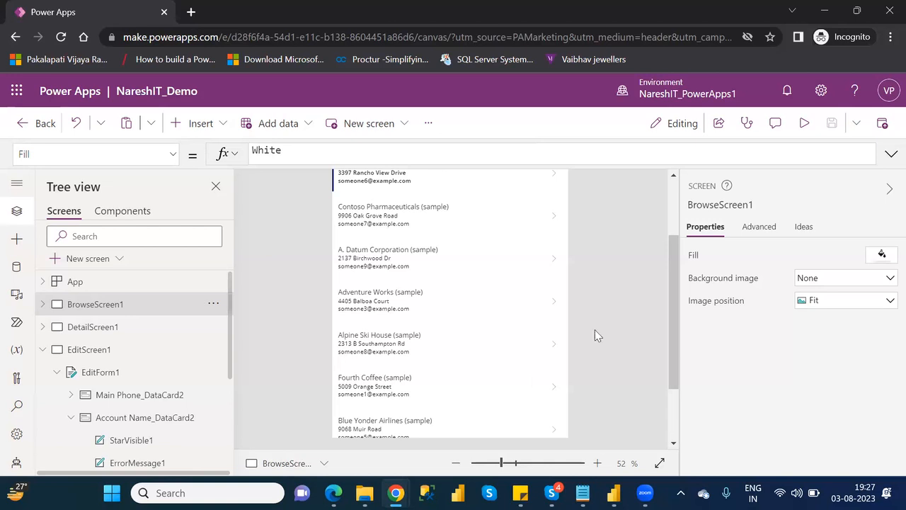
- Leave the app editor for the Power Apps maker portal and confirm leaving the app
{"action": "left_click", "coordinate": [23, 126]}
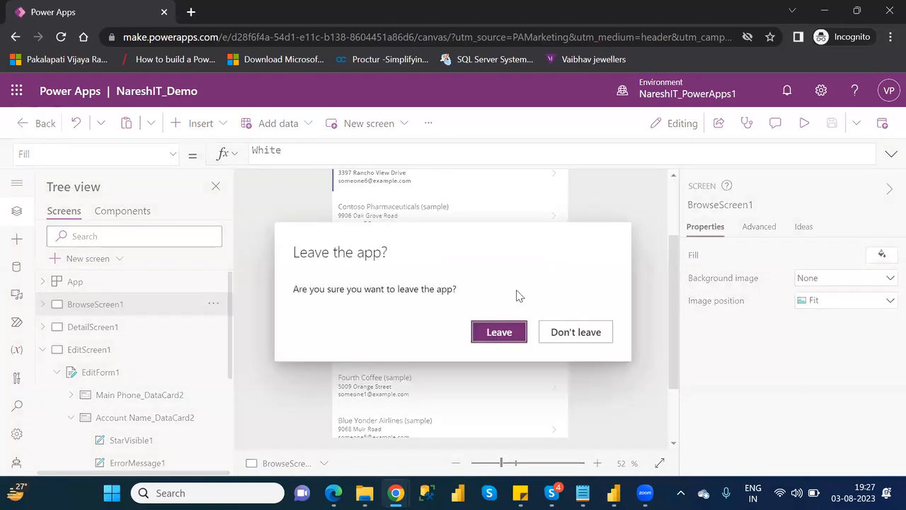
{"action": "left_click", "coordinate": [500, 334]}
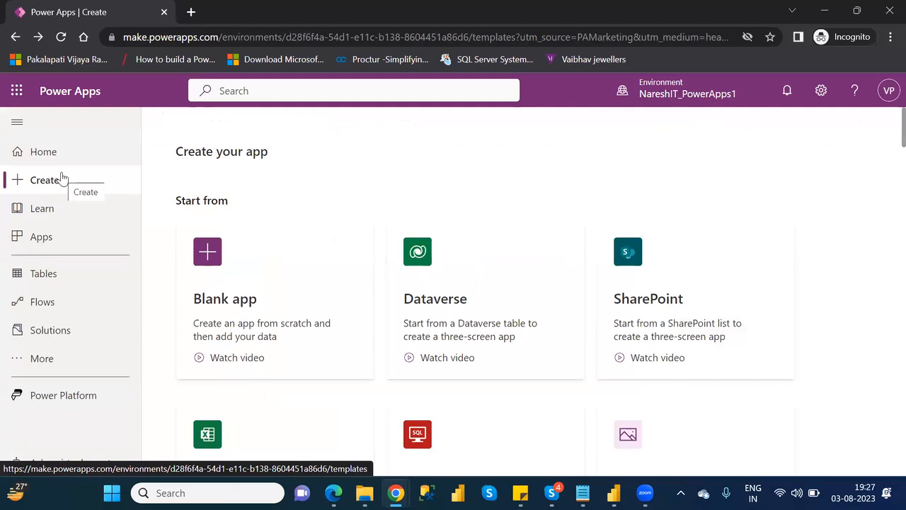
- View the apps list, then open the Account table and check the edited City Power & Light (sample) record in its data
{"action": "left_click", "coordinate": [50, 238]}
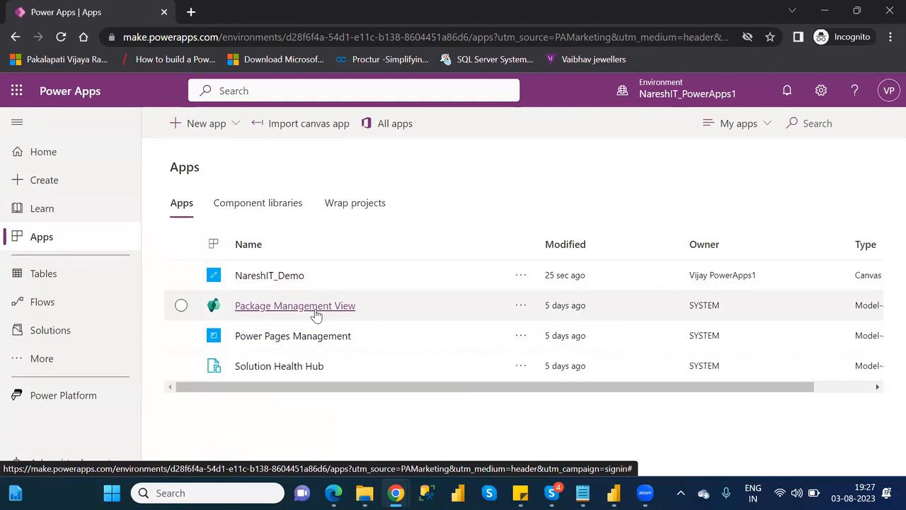
{"action": "left_click", "coordinate": [63, 279]}
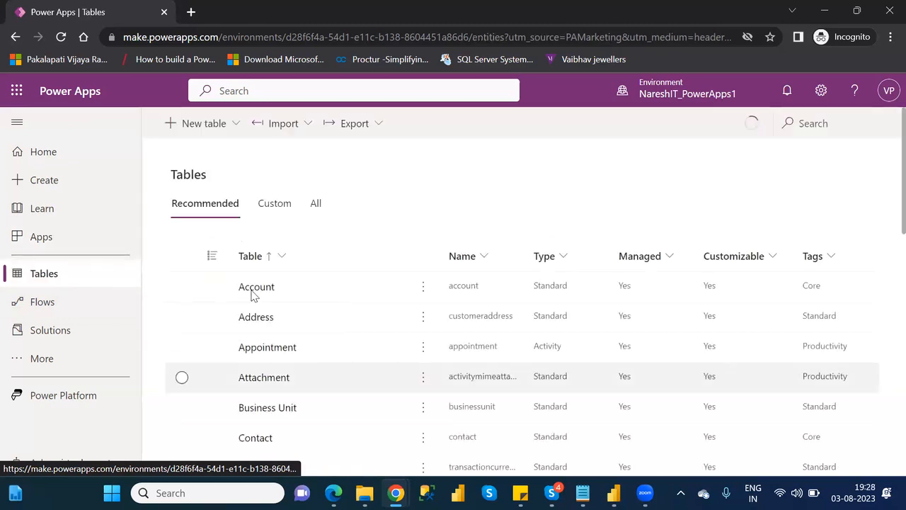
{"action": "left_click", "coordinate": [256, 290]}
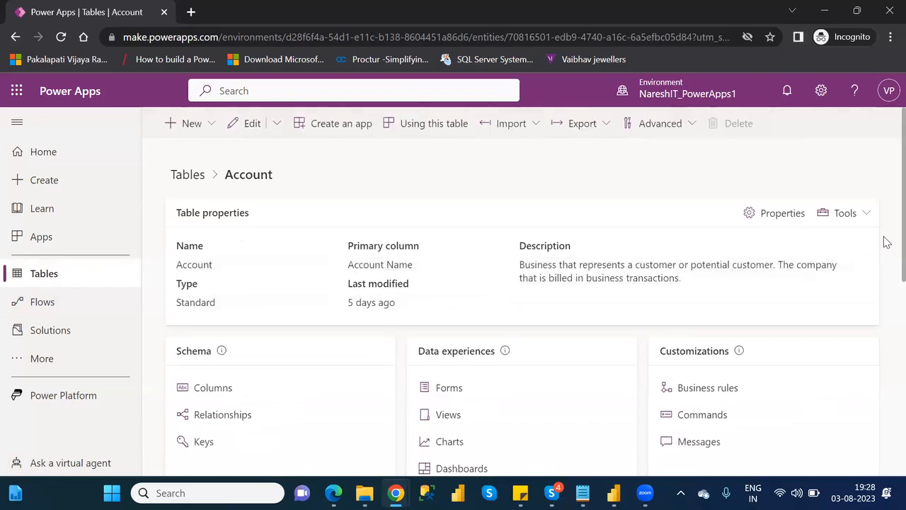
{"action": "scroll", "coordinate": [885, 276], "scroll_direction": "down", "scroll_amount": 2}
{"action": "scroll", "coordinate": [885, 375], "scroll_direction": "down", "scroll_amount": 5}
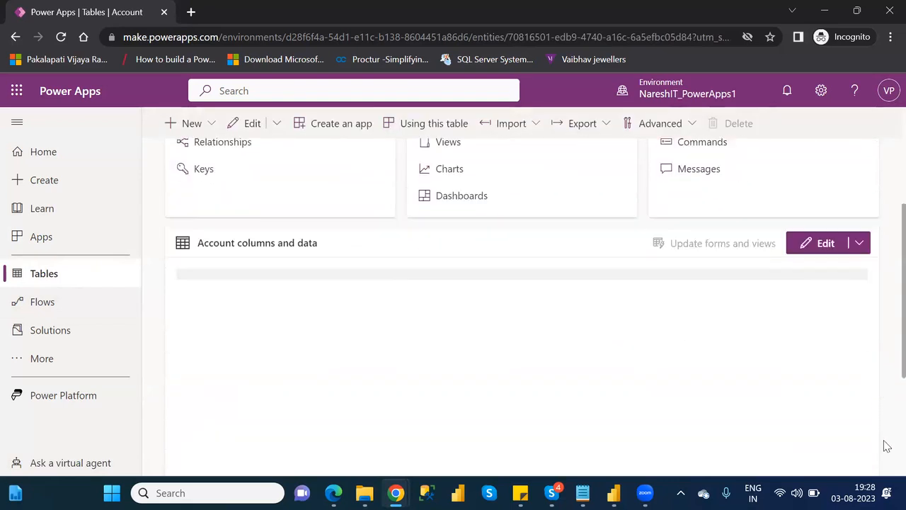
{"action": "scroll", "coordinate": [887, 446], "scroll_direction": "down", "scroll_amount": 2}
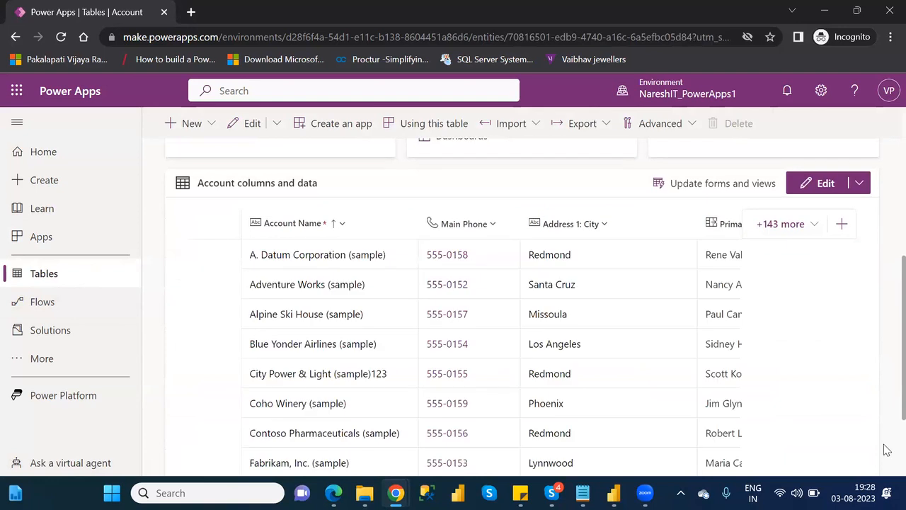
{"action": "scroll", "coordinate": [886, 450], "scroll_direction": "down", "scroll_amount": 1}
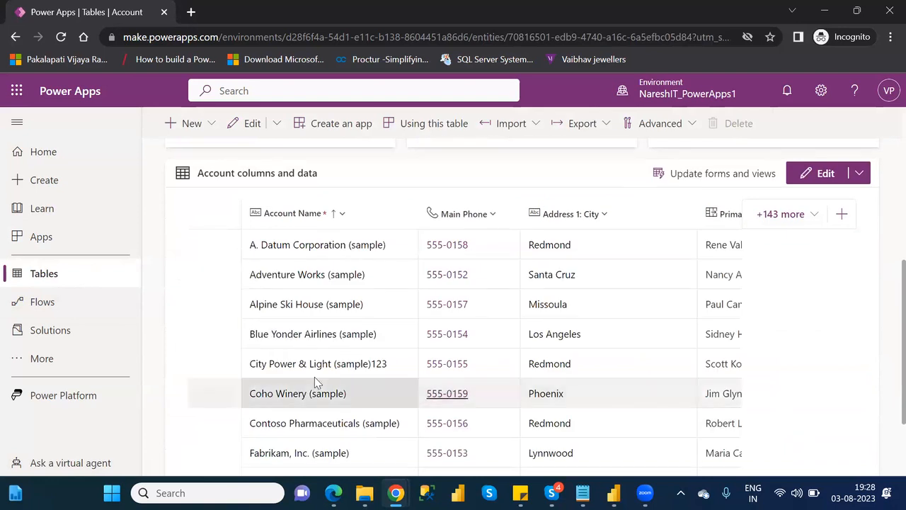
{"action": "left_click", "coordinate": [388, 366]}
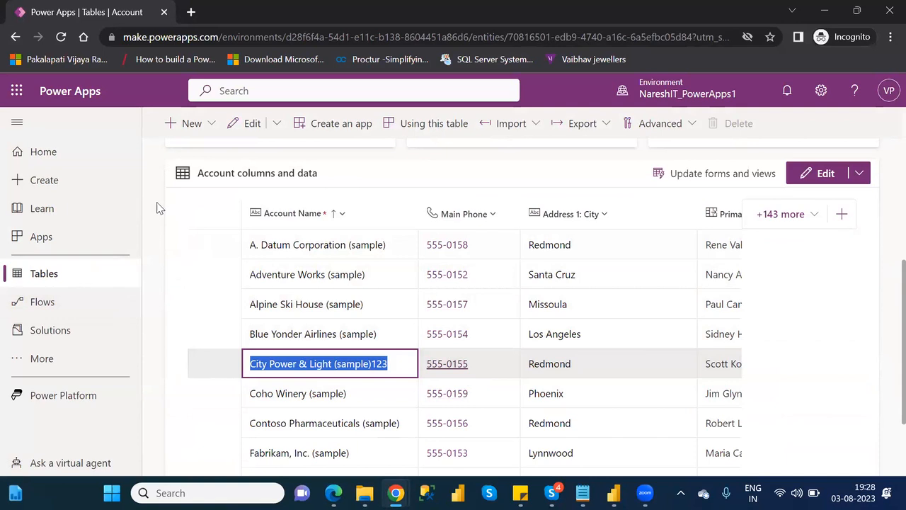
{"action": "key", "text": "Return"}
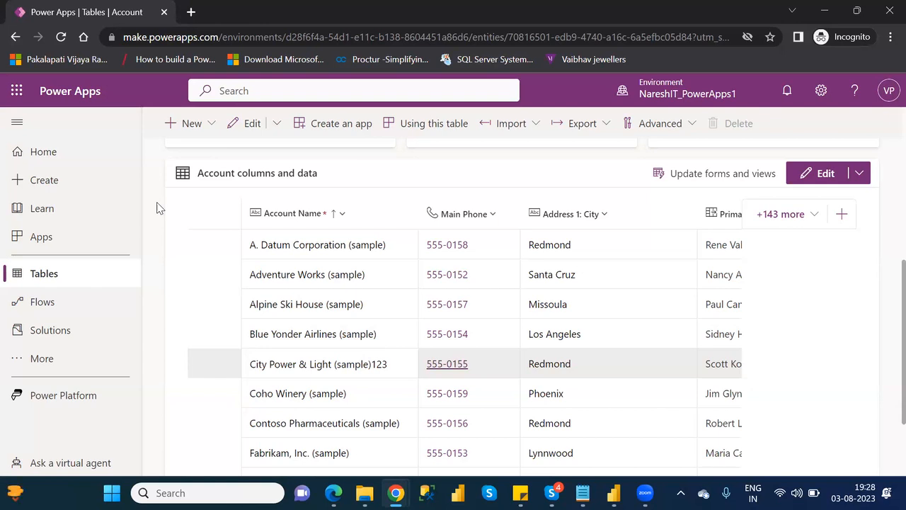
- Create a new Dataverse table with the display name Financial Table and save it
{"action": "left_click", "coordinate": [70, 273]}
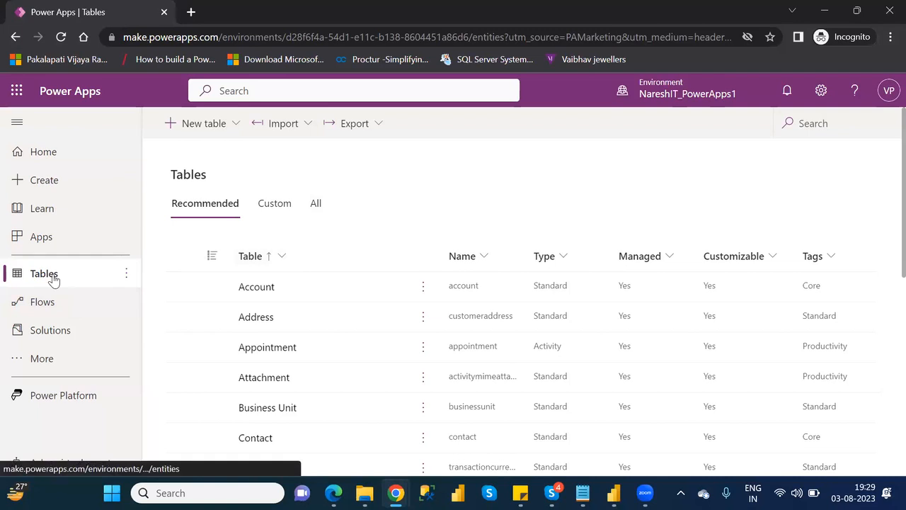
{"action": "left_click", "coordinate": [205, 128]}
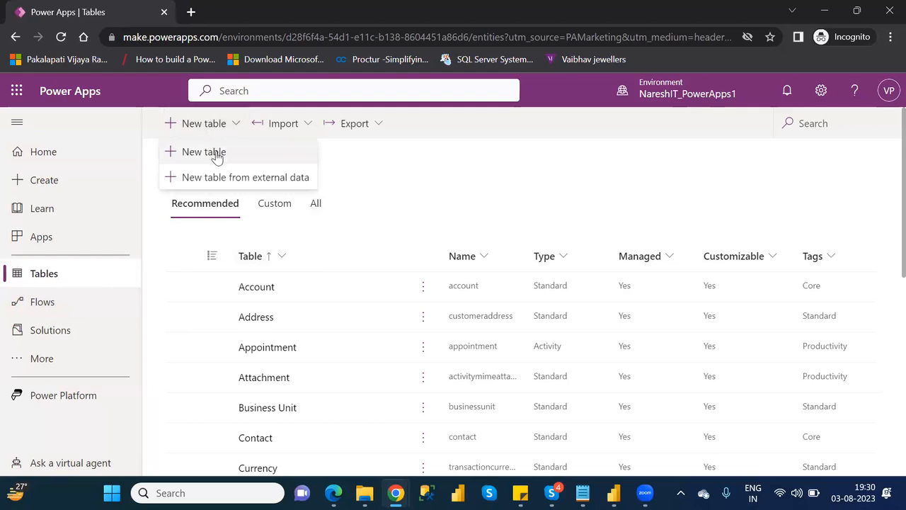
{"action": "left_click", "coordinate": [217, 155]}
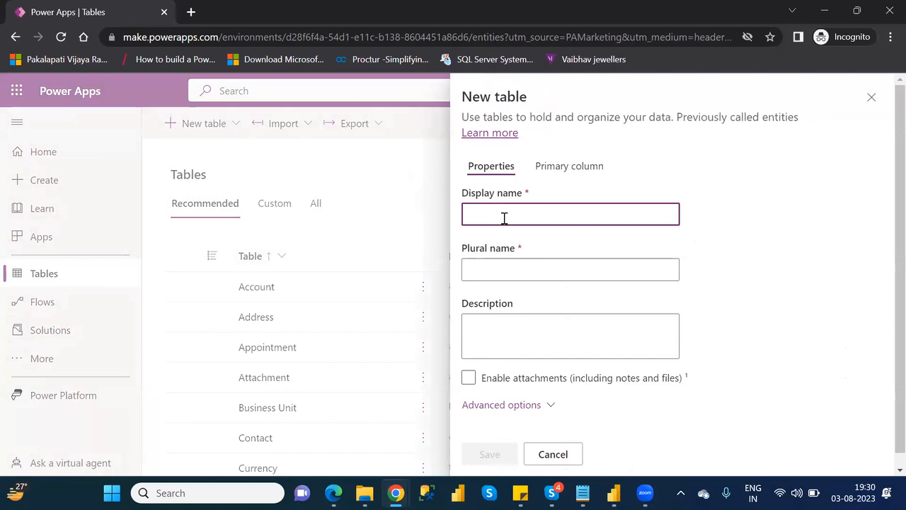
{"action": "type", "text": "Fin"}
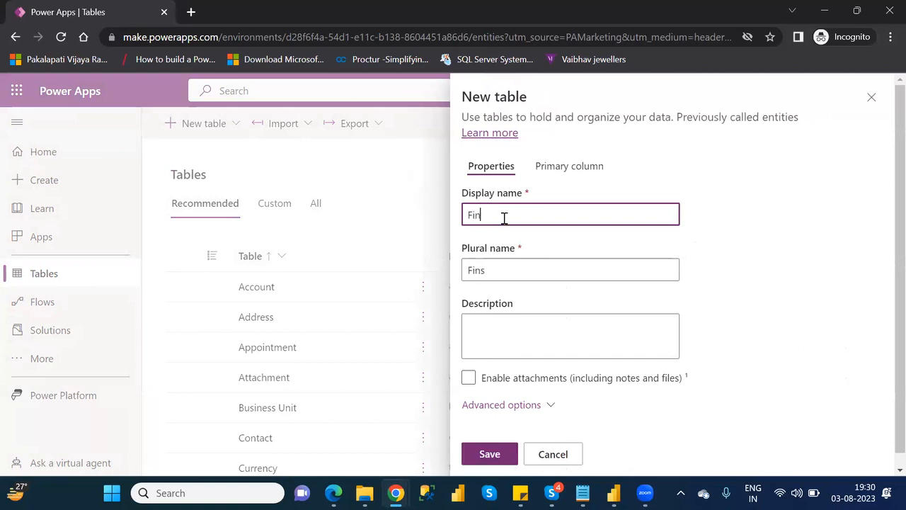
{"action": "type", "text": "ancial Table"}
{"action": "scroll", "coordinate": [884, 371], "scroll_direction": "down", "scroll_amount": 1}
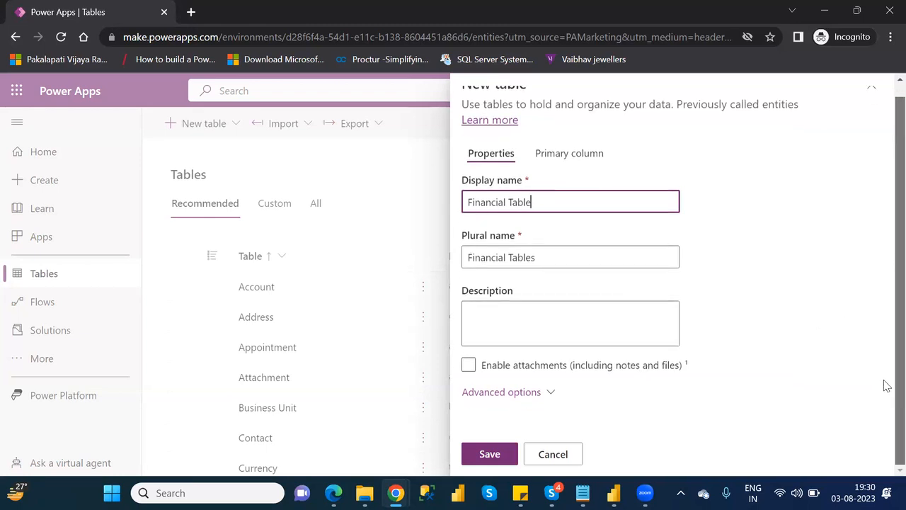
{"action": "left_click", "coordinate": [491, 455]}
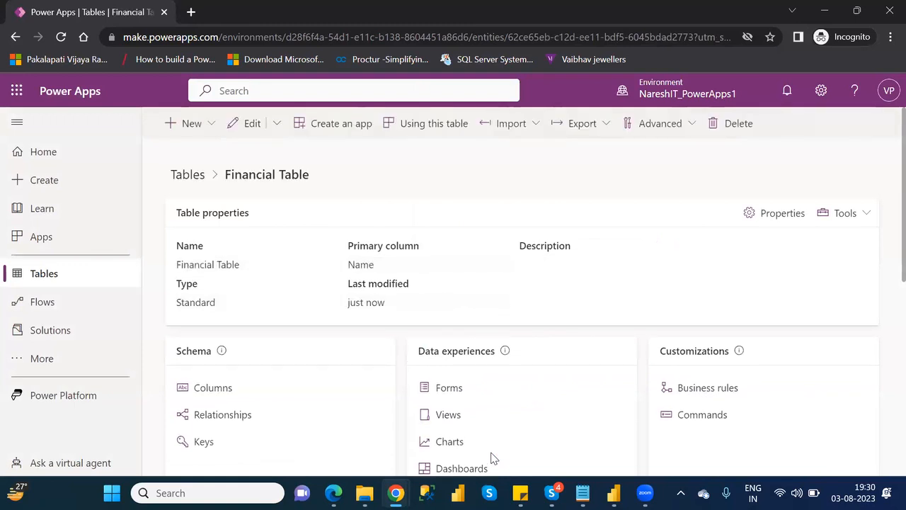
- Search the tables list for "fina" and open Financial Table to view its columns and data
{"action": "left_click", "coordinate": [46, 278]}
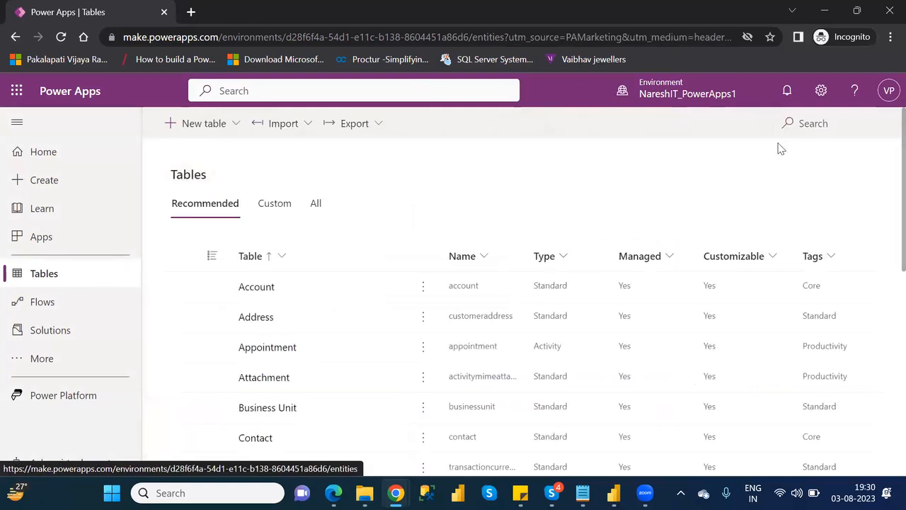
{"action": "left_click", "coordinate": [810, 124]}
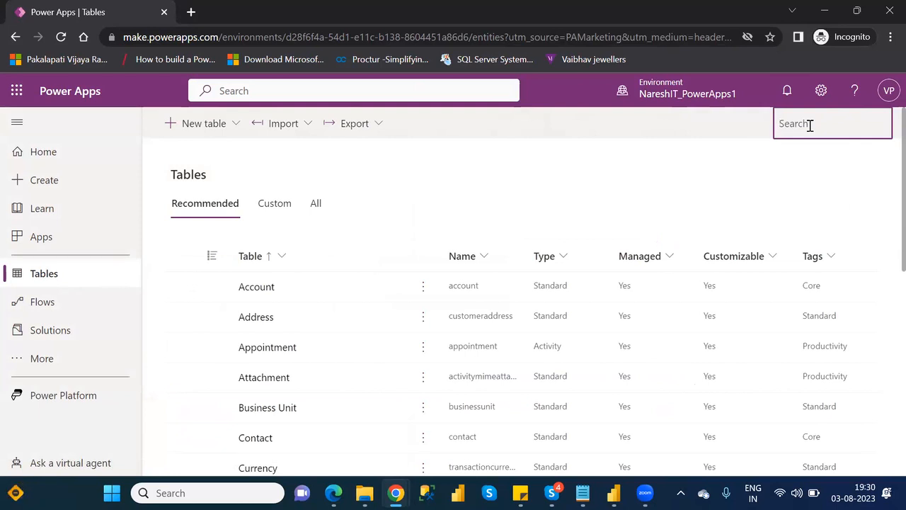
{"action": "type", "text": "fina"}
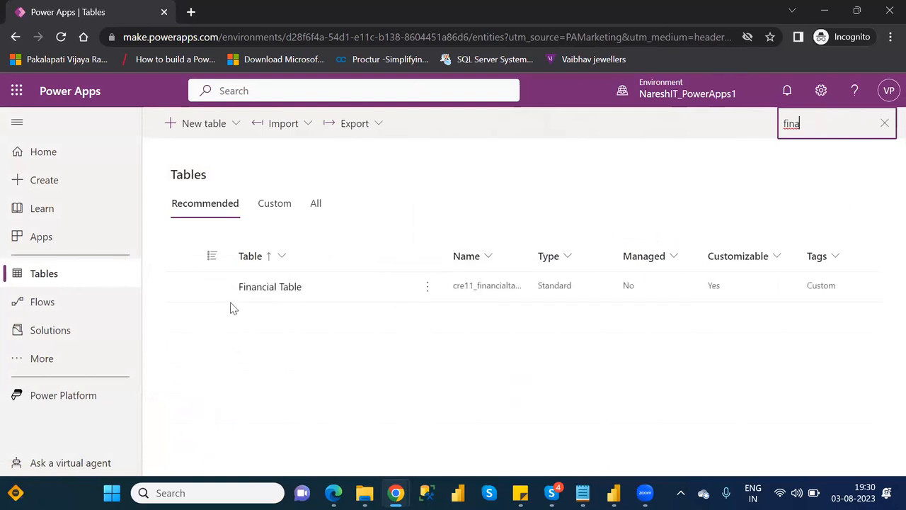
{"action": "left_click", "coordinate": [270, 288]}
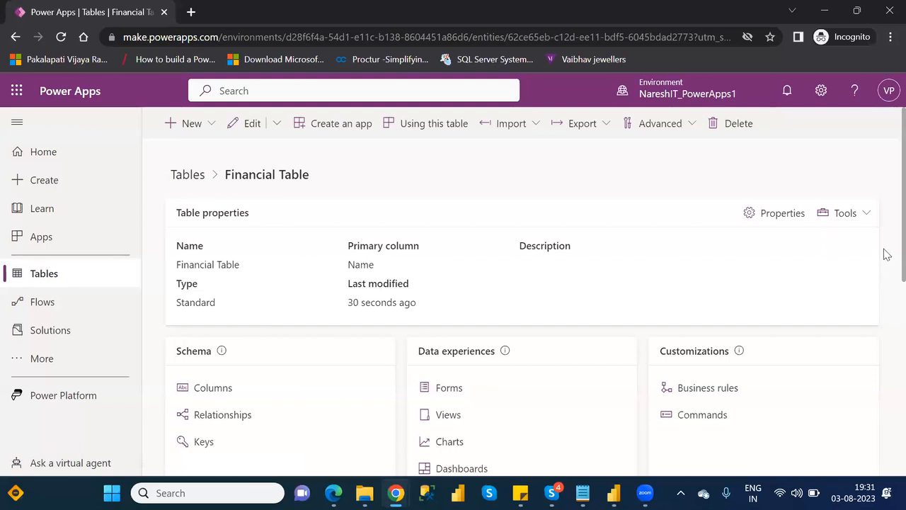
{"action": "scroll", "coordinate": [884, 276], "scroll_direction": "down", "scroll_amount": 4}
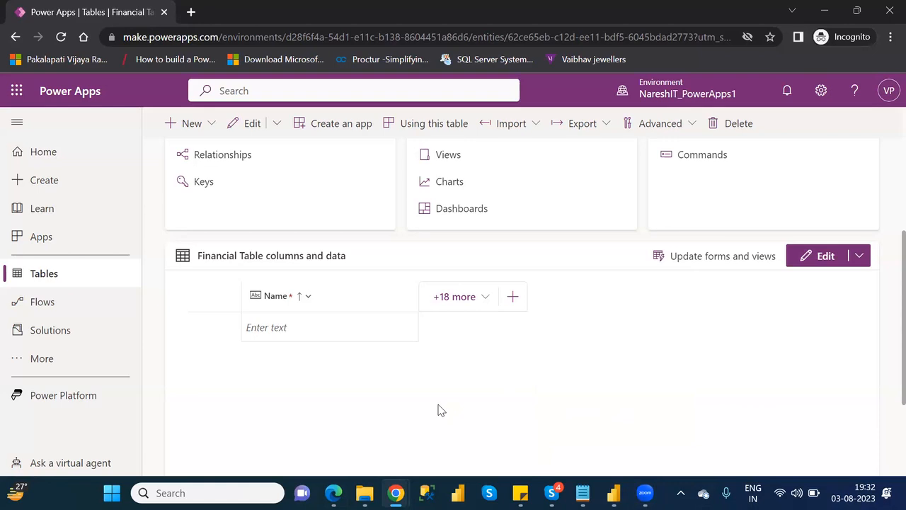
- Open the Financial Data workbook from the OneDrive folder and review its Segment, Country and Product column headers
{"action": "left_click", "coordinate": [364, 491]}
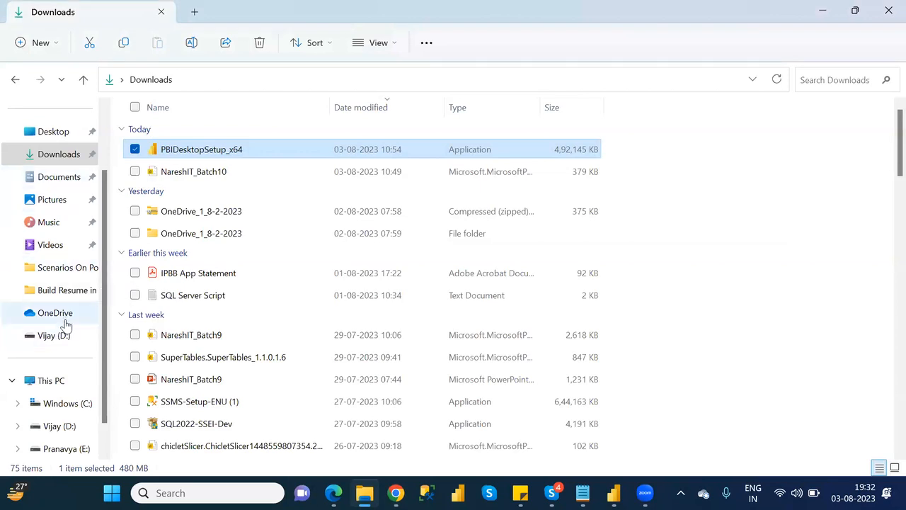
{"action": "left_click", "coordinate": [64, 315]}
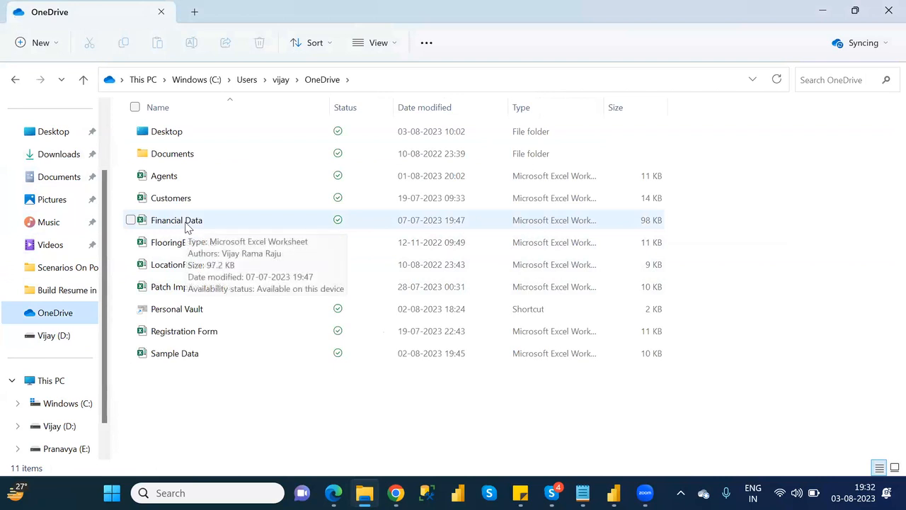
{"action": "double_click", "coordinate": [176, 220]}
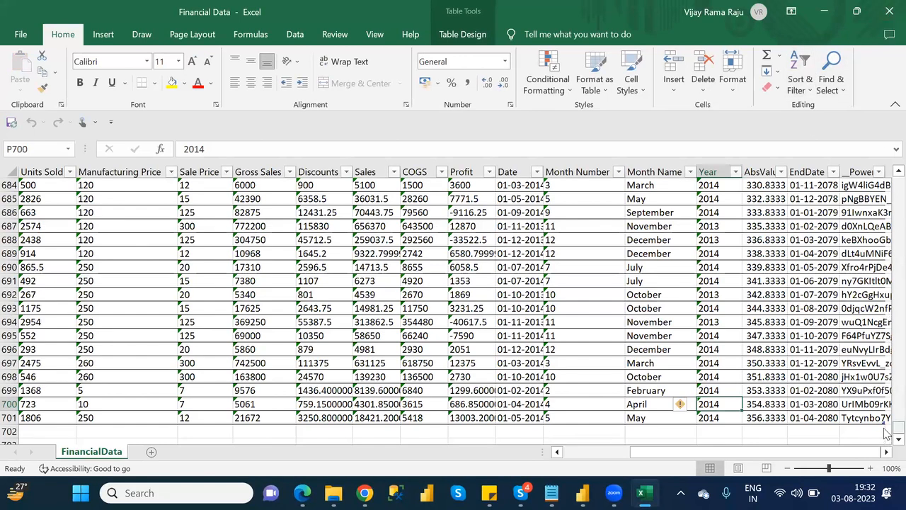
{"action": "left_click_drag", "start_coordinate": [896, 425], "coordinate": [886, 174]}
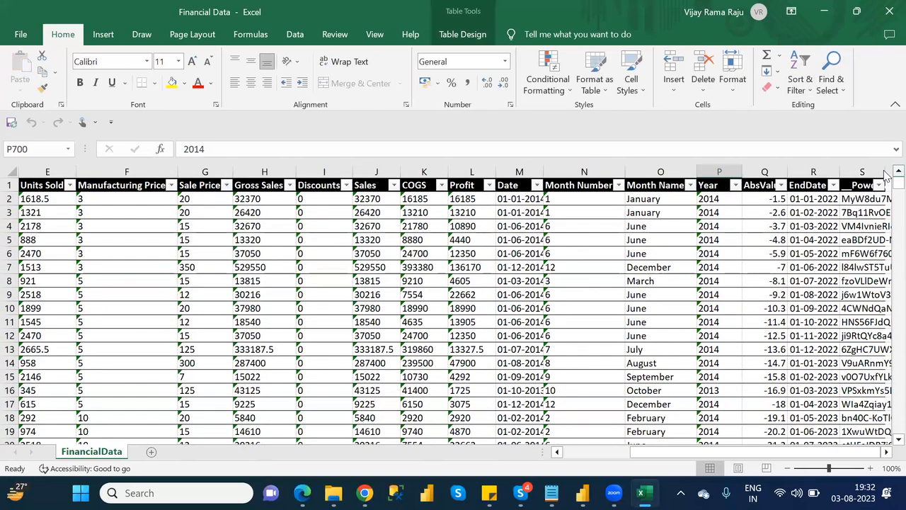
{"action": "left_click_drag", "start_coordinate": [669, 456], "coordinate": [620, 454]}
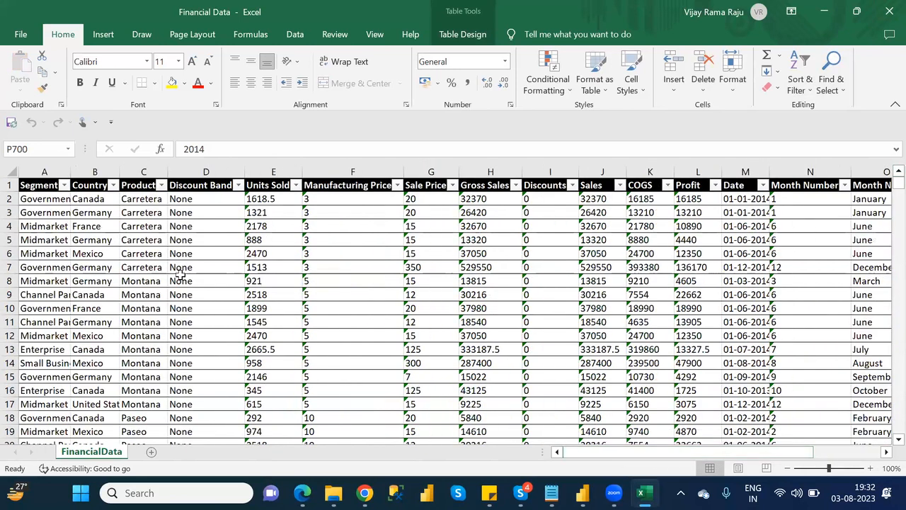
{"action": "left_click", "coordinate": [44, 188]}
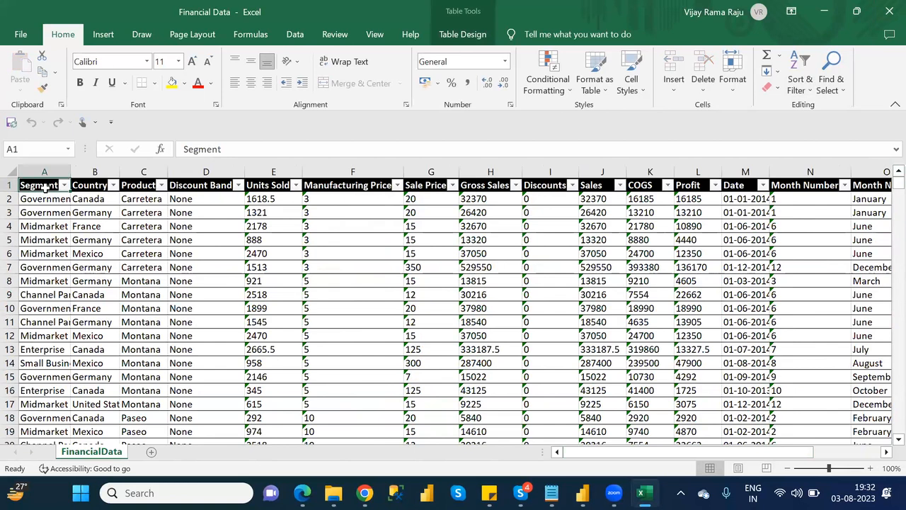
{"action": "left_click", "coordinate": [91, 186]}
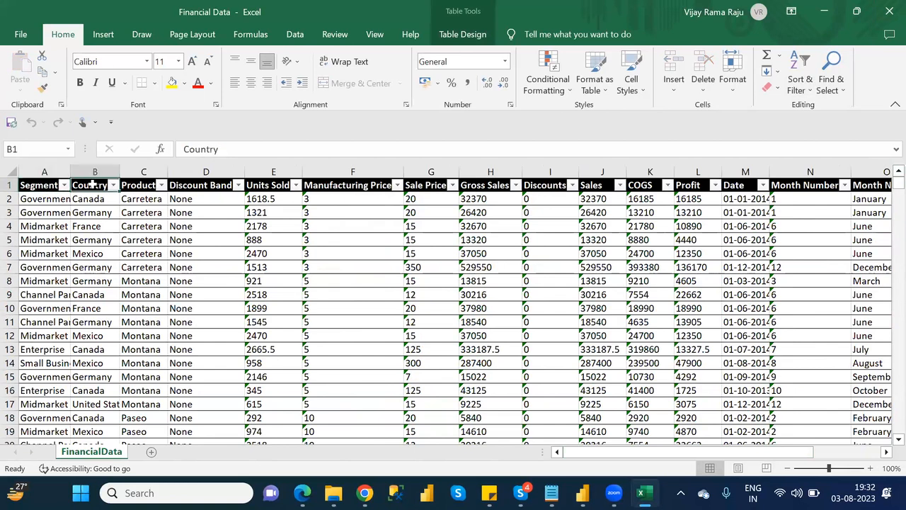
{"action": "left_click", "coordinate": [139, 186]}
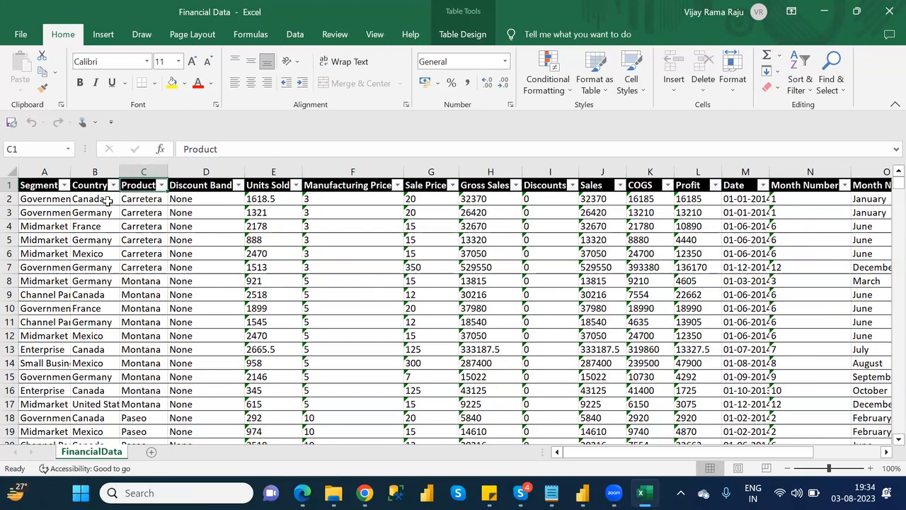
- Switch back to Power Apps and rename Financial Table's Name column as Segment, then save the column
{"action": "key", "text": "alt+Tab"}
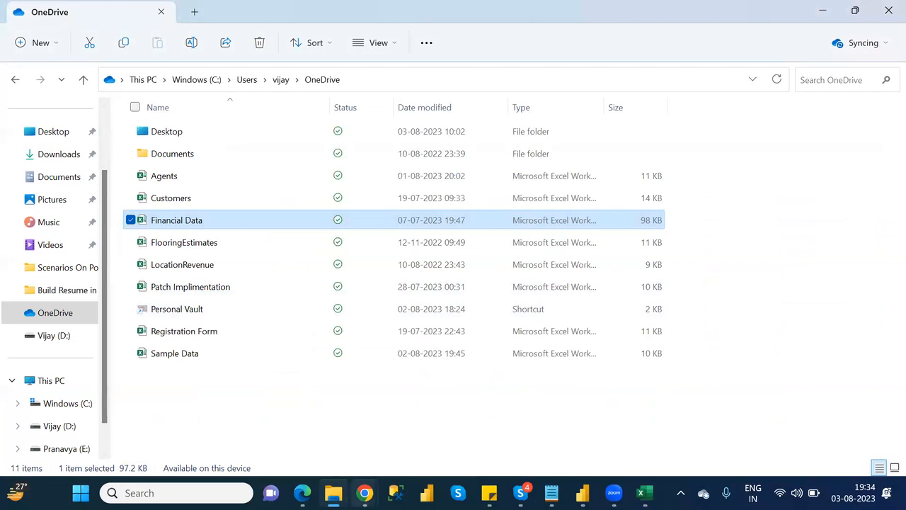
{"action": "left_click", "coordinate": [364, 492]}
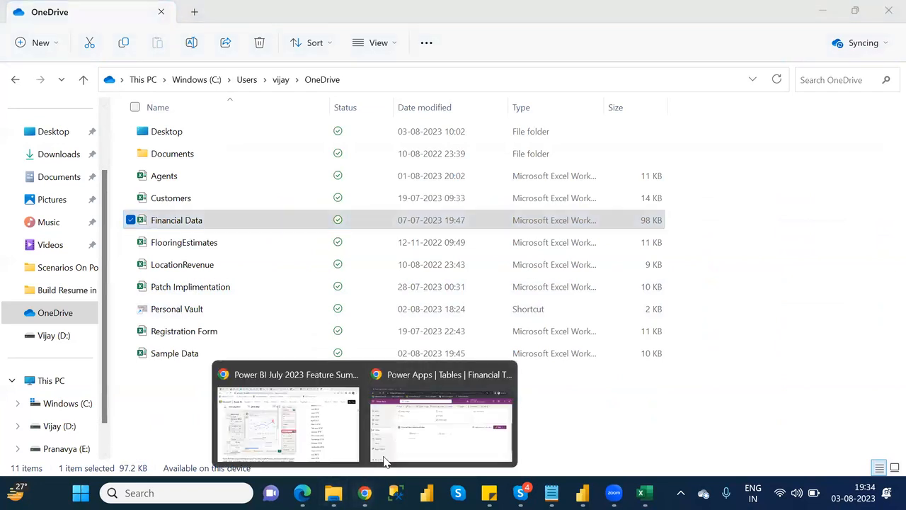
{"action": "left_click", "coordinate": [414, 437]}
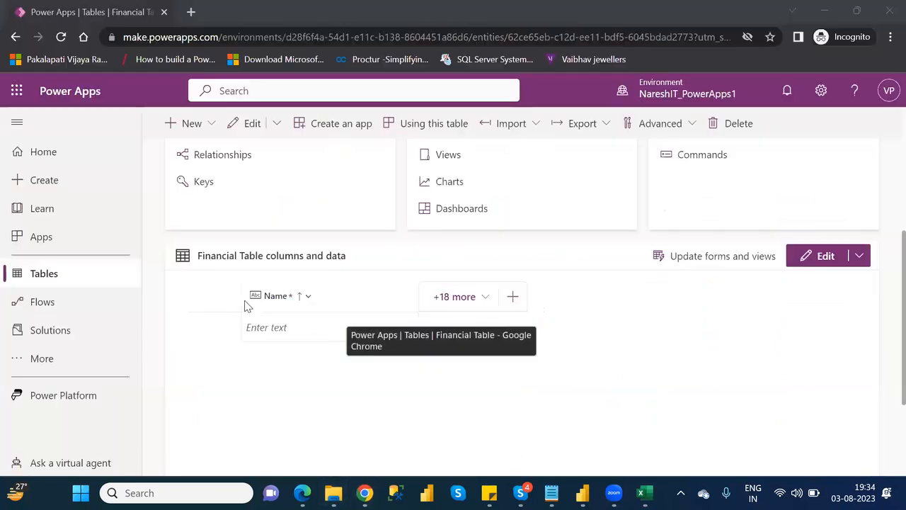
{"action": "left_click", "coordinate": [307, 297]}
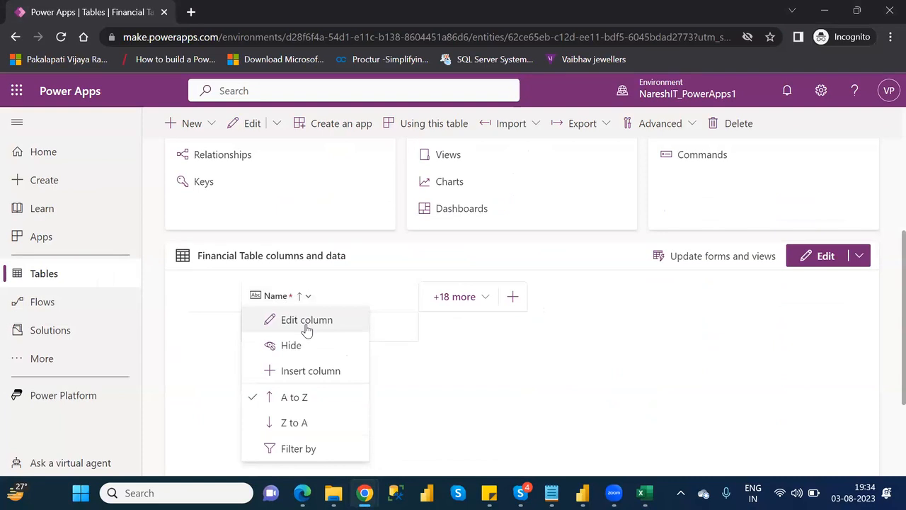
{"action": "left_click", "coordinate": [307, 322]}
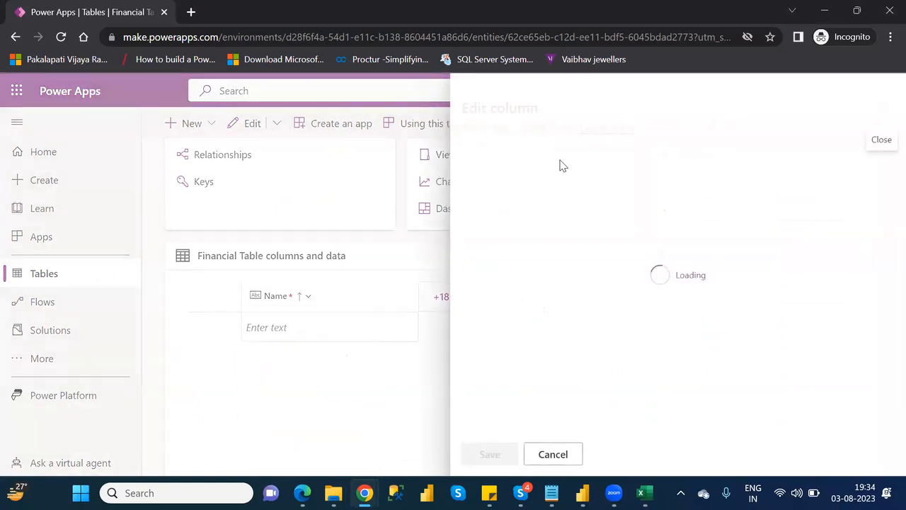
{"action": "left_click", "coordinate": [484, 185]}
{"action": "double_click", "coordinate": [484, 185]}
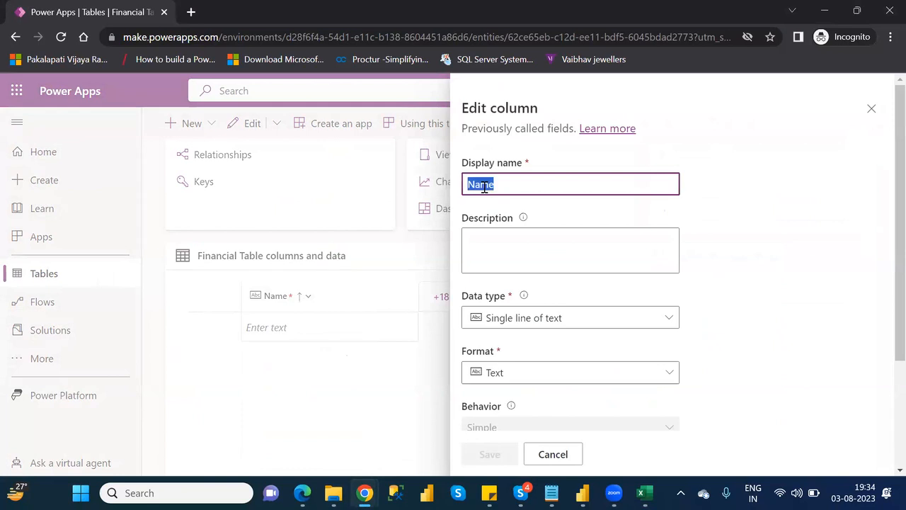
{"action": "type", "text": "Segme"}
{"action": "key", "text": "BackSpace"}
{"action": "key", "text": "BackSpace"}
{"action": "key", "text": "BackSpace"}
{"action": "type", "text": "ment"}
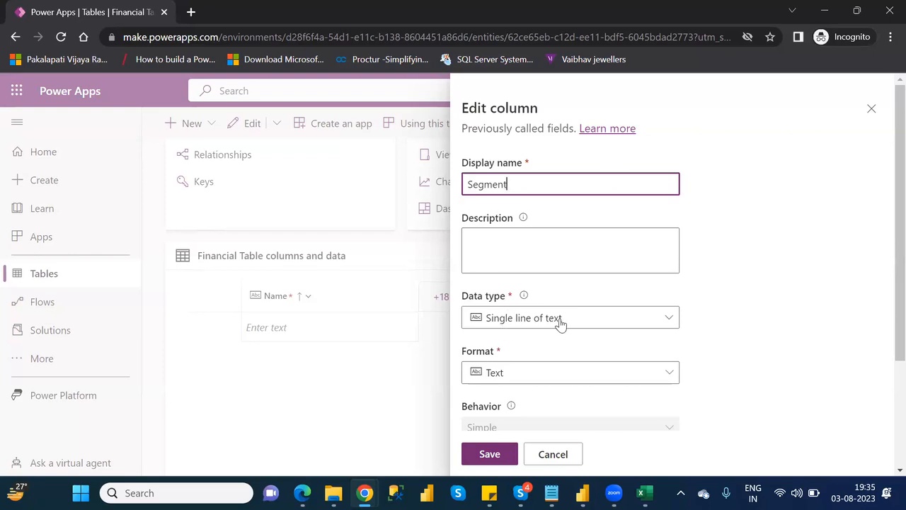
{"action": "left_click", "coordinate": [502, 460]}
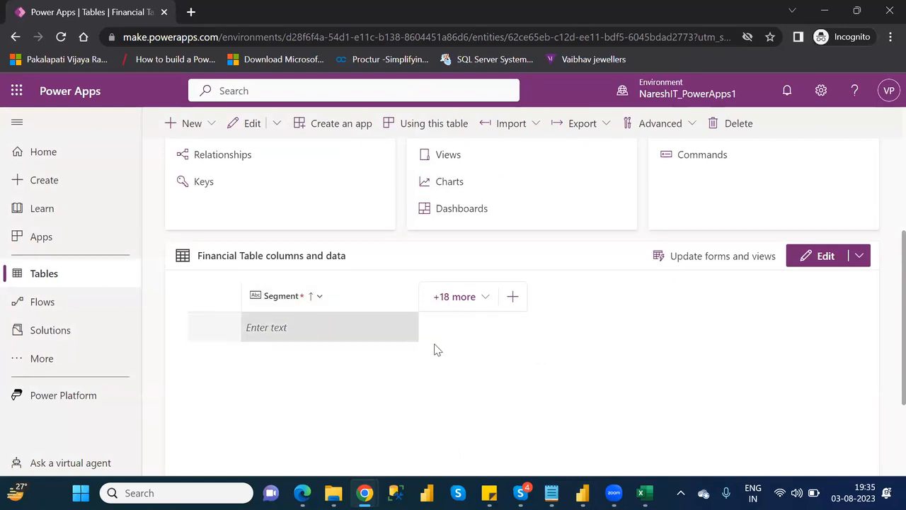
- Start a new column in Financial Table and switch to the Financial Data workbook in Excel to check the Country header
{"action": "left_click", "coordinate": [512, 298]}
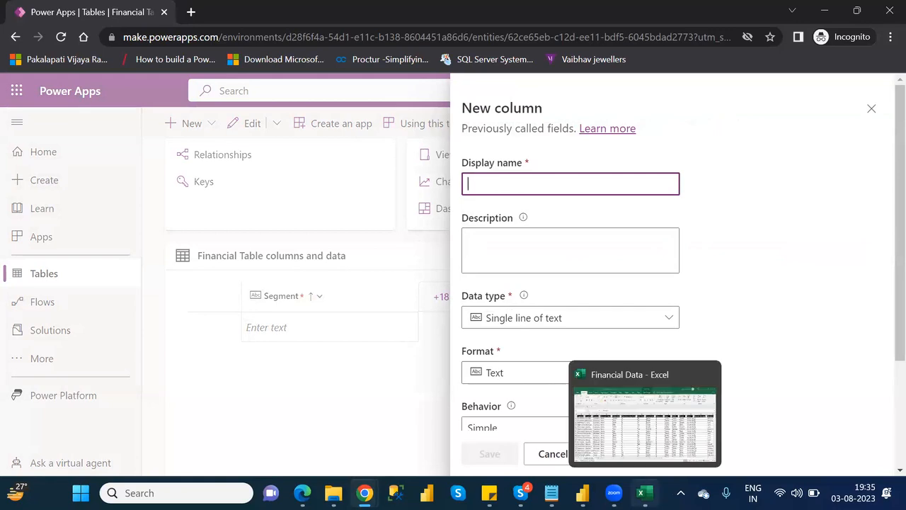
{"action": "left_click", "coordinate": [644, 493]}
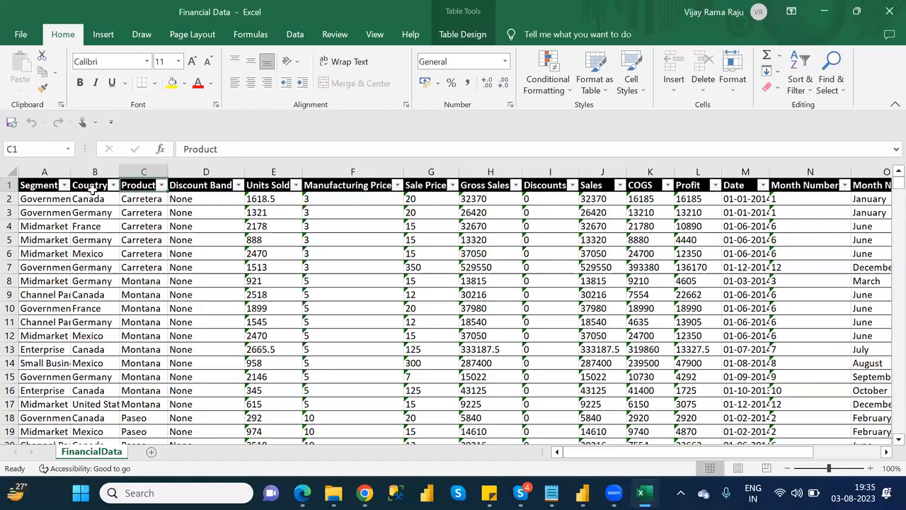
{"action": "left_click", "coordinate": [91, 187]}
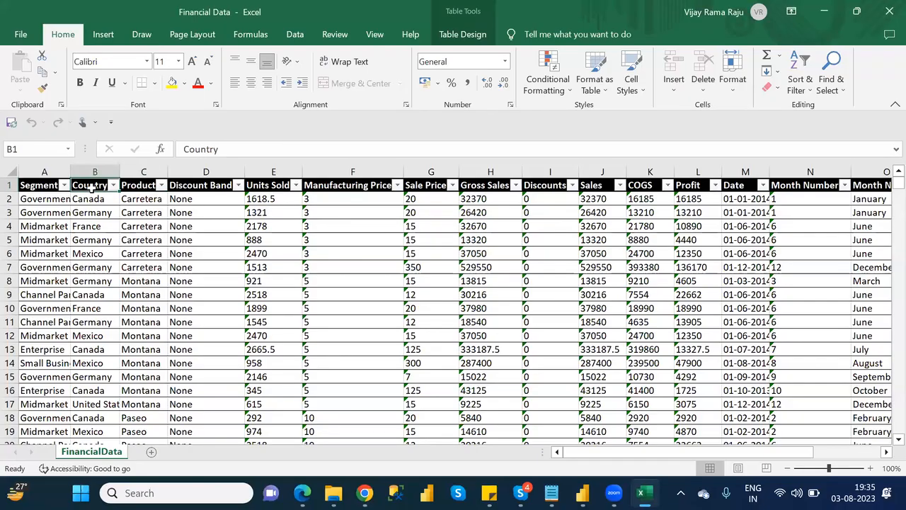
- Copy the Country header from the Excel sheet and use it as the new column's display name in Power Apps
{"action": "key", "text": "ctrl+c"}
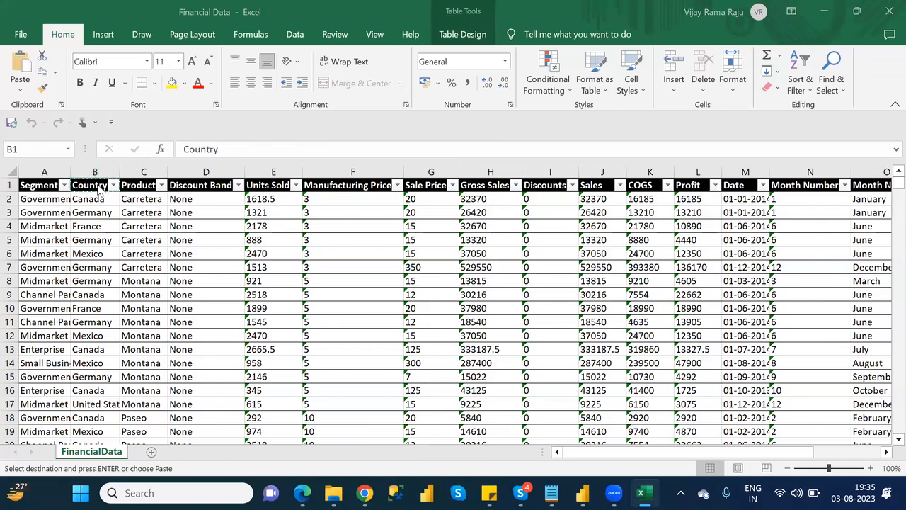
{"action": "key", "text": "alt+Tab"}
{"action": "left_click", "coordinate": [500, 177]}
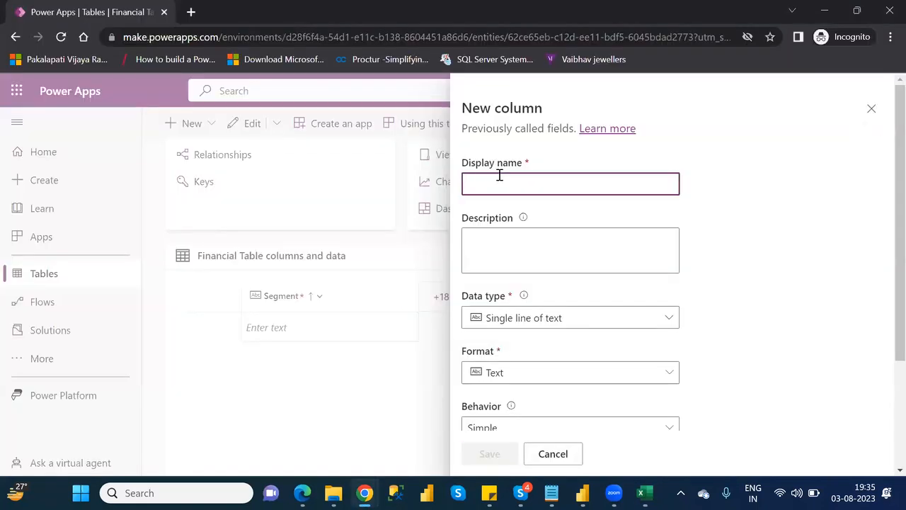
{"action": "key", "text": "ctrl+v"}
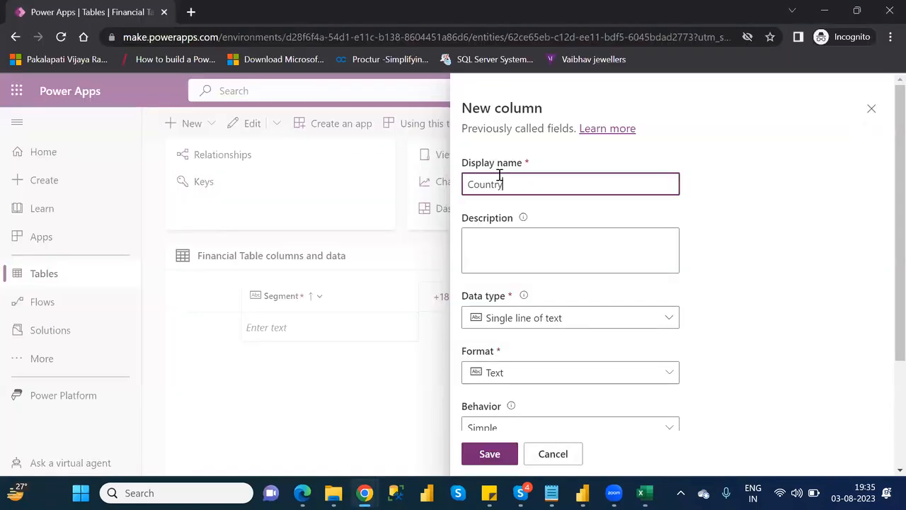
- Review the data type and format options for the Country column, keep Single line of text with Text format, and save the column
{"action": "left_click", "coordinate": [538, 319]}
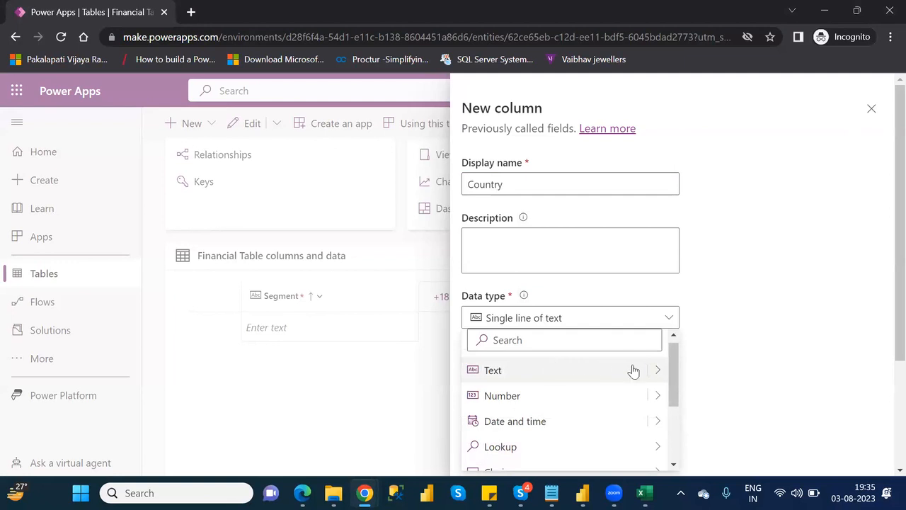
{"action": "mouse_move", "coordinate": [657, 376]}
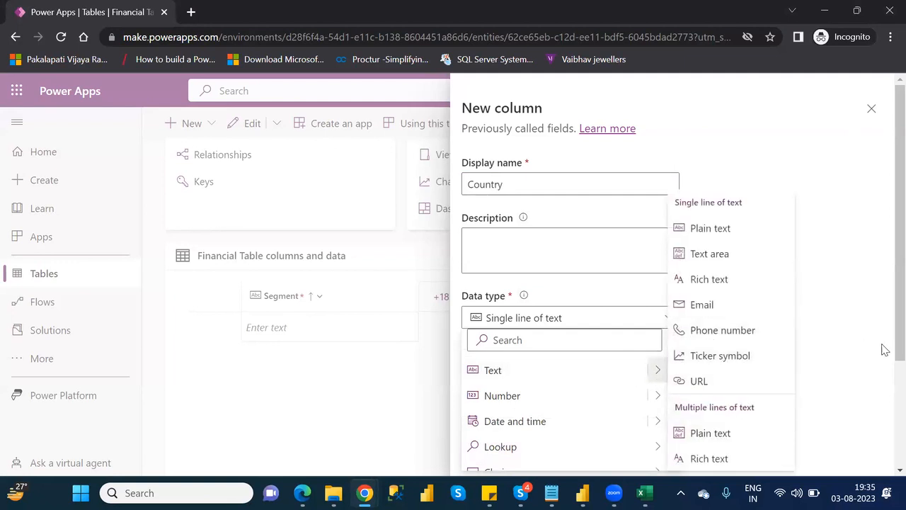
{"action": "scroll", "coordinate": [884, 338], "scroll_direction": "down", "scroll_amount": 1}
{"action": "scroll", "coordinate": [886, 411], "scroll_direction": "down", "scroll_amount": 1}
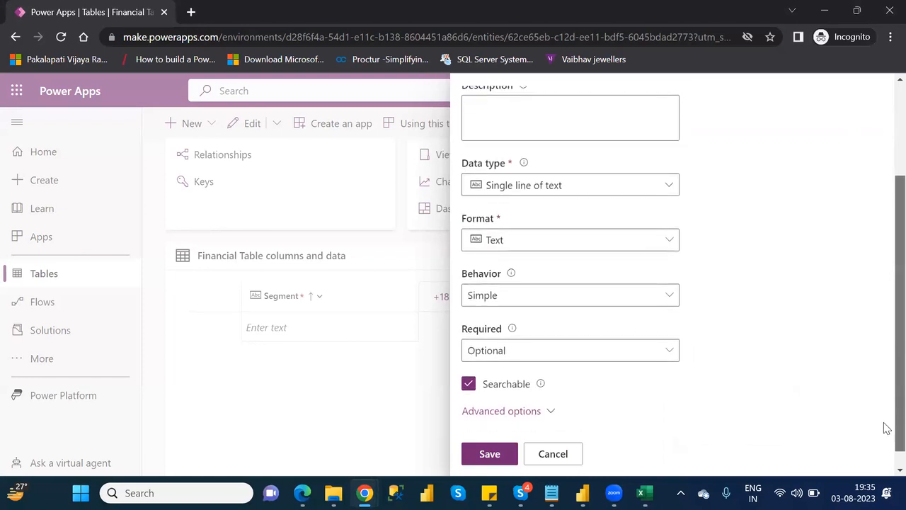
{"action": "left_click", "coordinate": [614, 186]}
{"action": "mouse_move", "coordinate": [669, 245]}
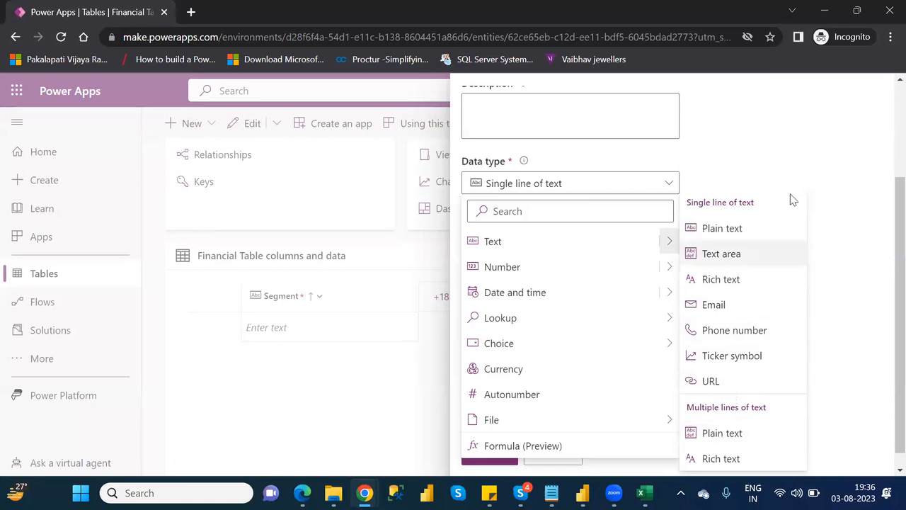
{"action": "left_click", "coordinate": [810, 177]}
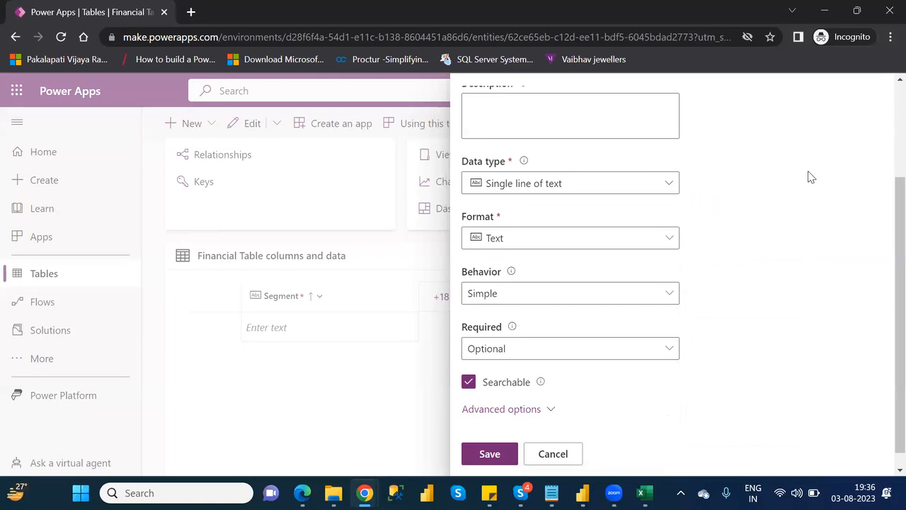
{"action": "left_click", "coordinate": [633, 246]}
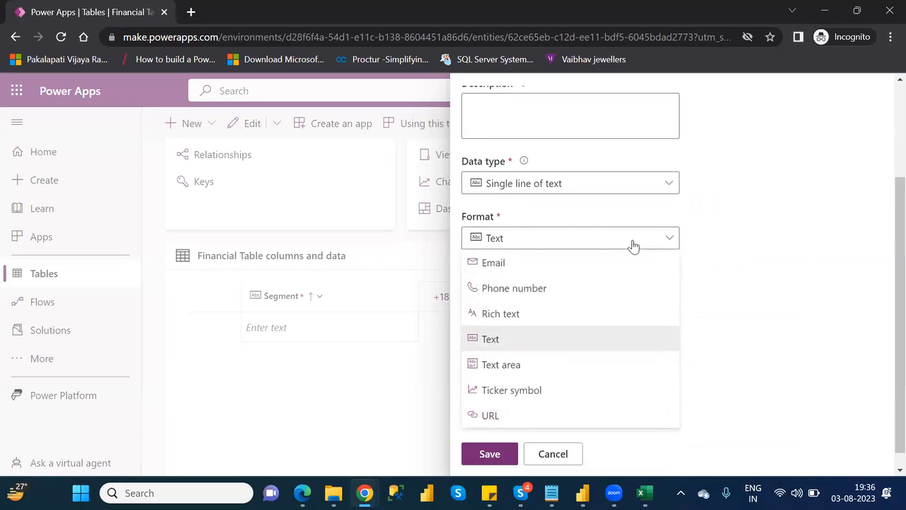
{"action": "left_click", "coordinate": [566, 339]}
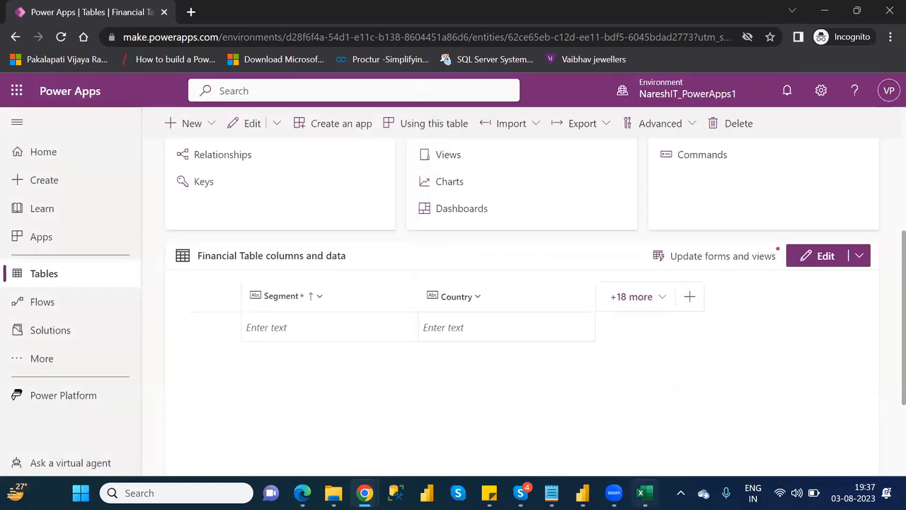
- Check the headers in the Excel sheet and add a Product column to the Financial Table in Power Apps
{"action": "left_click", "coordinate": [644, 492]}
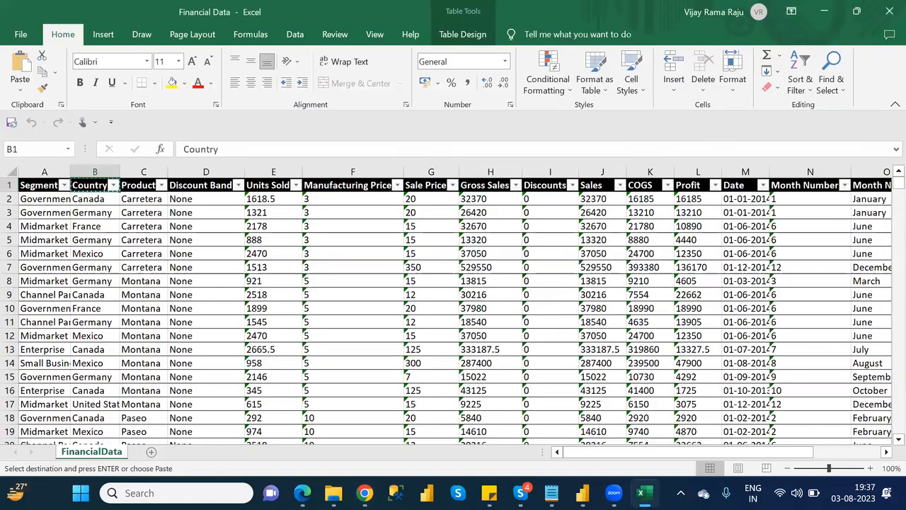
{"action": "key", "text": "alt+Tab"}
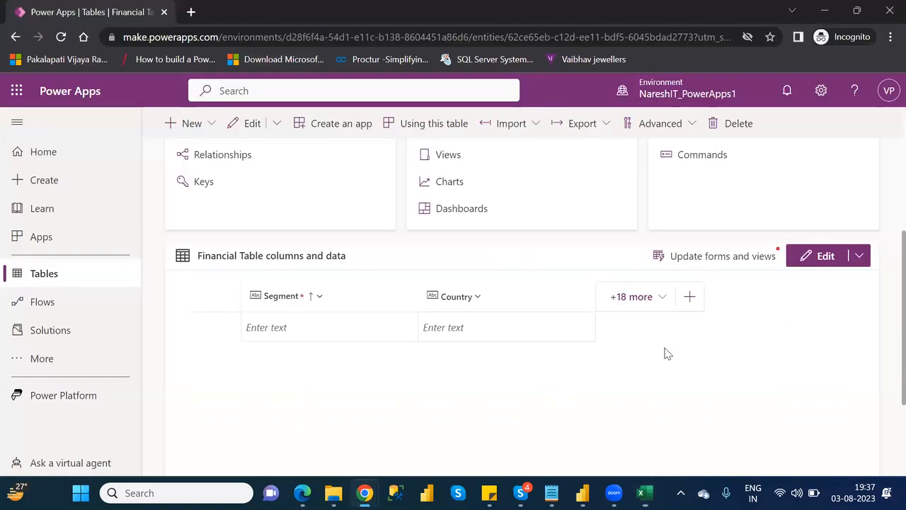
{"action": "left_click", "coordinate": [687, 296]}
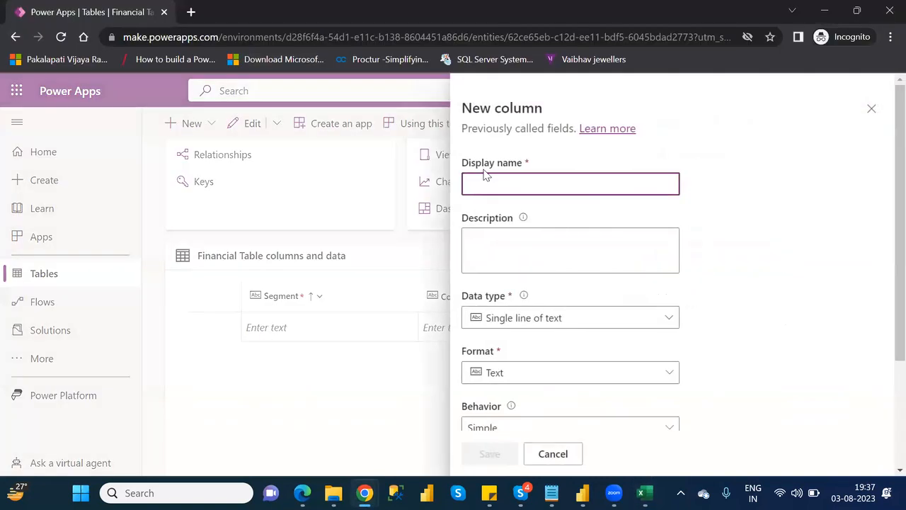
{"action": "type", "text": "Pro"}
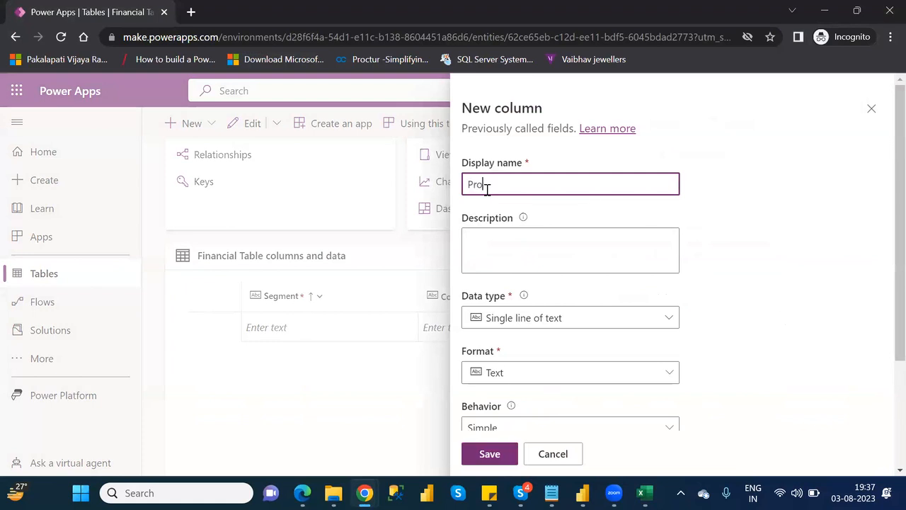
{"action": "type", "text": "duct"}
{"action": "left_click", "coordinate": [490, 453]}
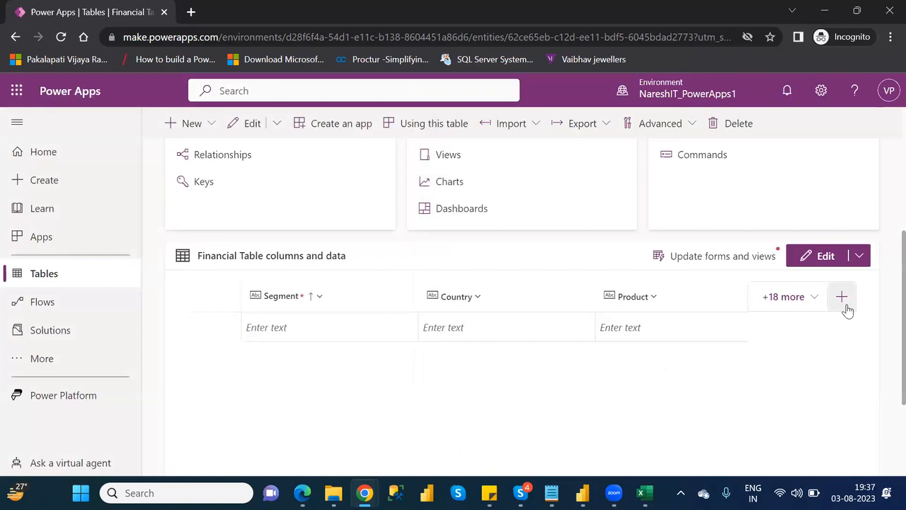
- Add another column named Segment to the Financial Table and save it
{"action": "left_click", "coordinate": [845, 305]}
{"action": "type", "text": "s"}
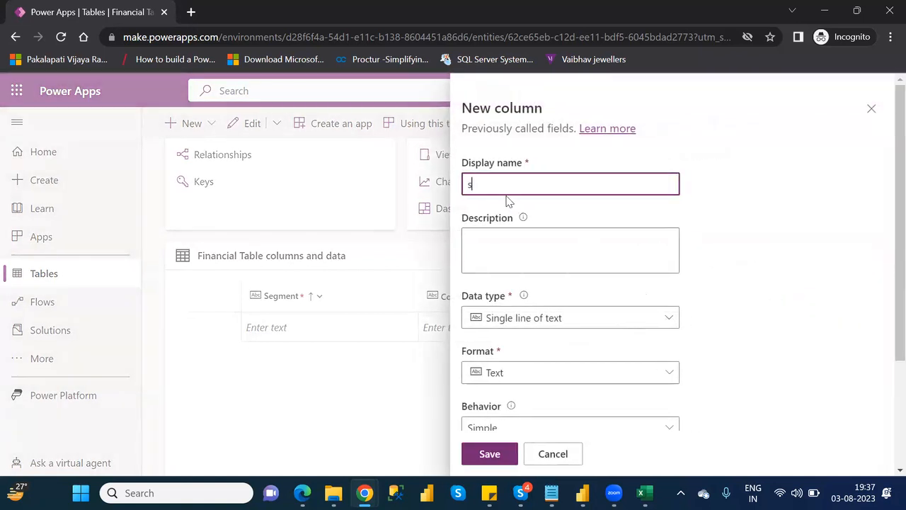
{"action": "key", "text": "BackSpace"}
{"action": "type", "text": "Segment"}
{"action": "left_click", "coordinate": [489, 455]}
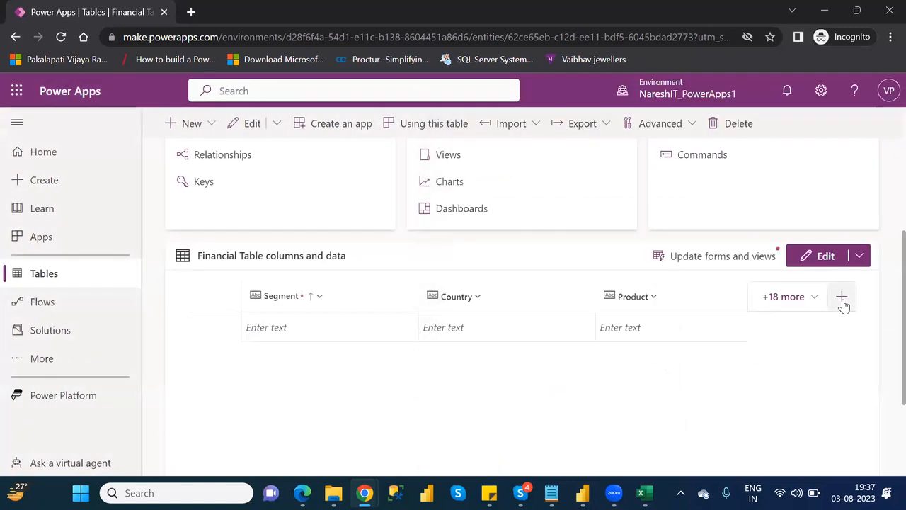
- Add a Sales column with the Decimal data type to the Financial Table
{"action": "left_click", "coordinate": [842, 298]}
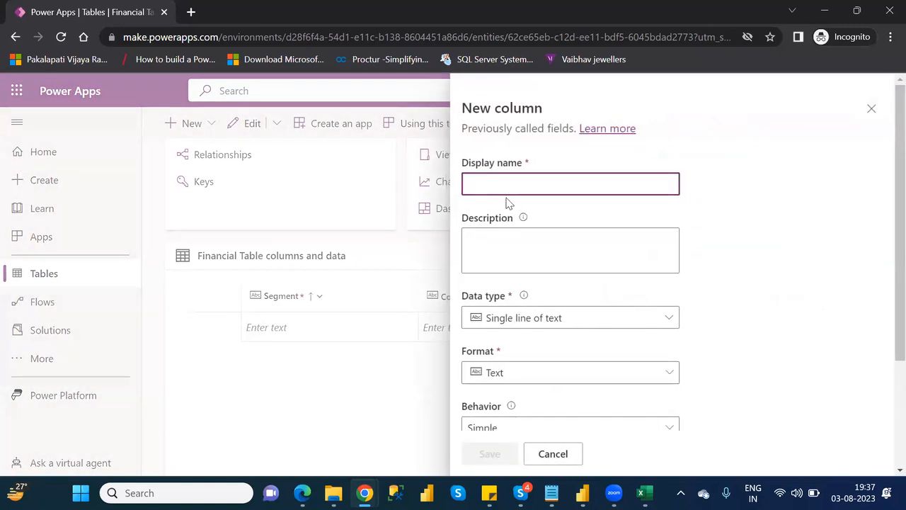
{"action": "type", "text": "Sales"}
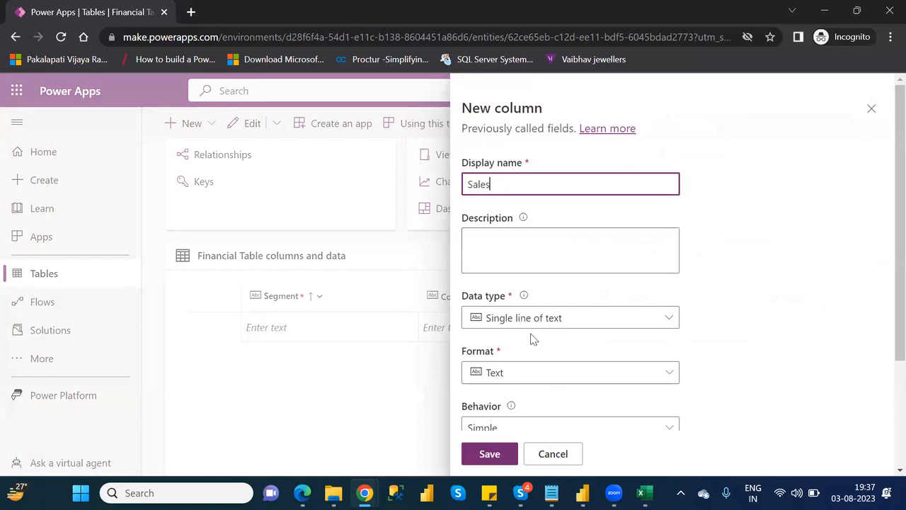
{"action": "left_click", "coordinate": [650, 325]}
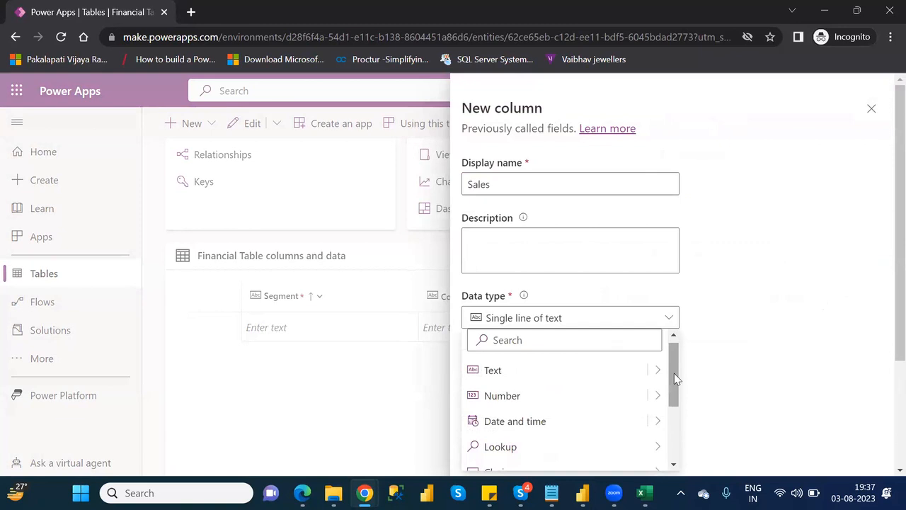
{"action": "left_click_drag", "start_coordinate": [673, 373], "coordinate": [676, 387]}
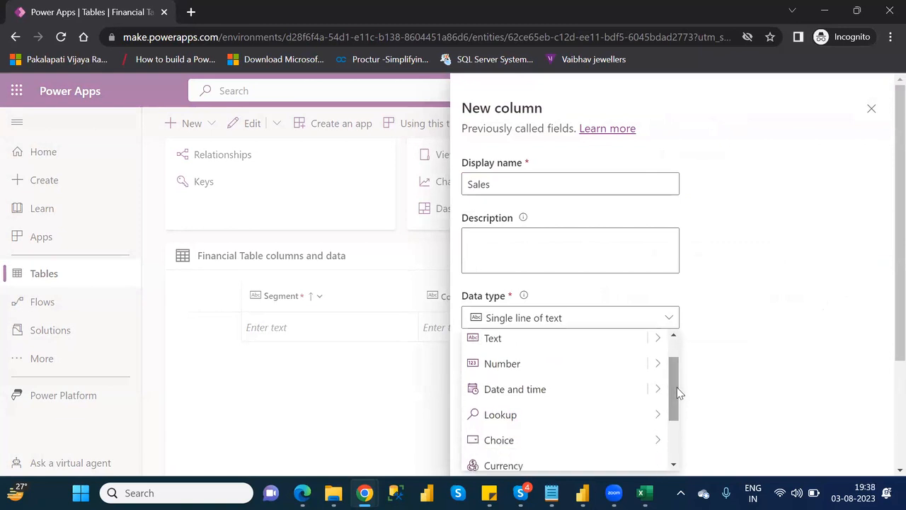
{"action": "mouse_move", "coordinate": [655, 364]}
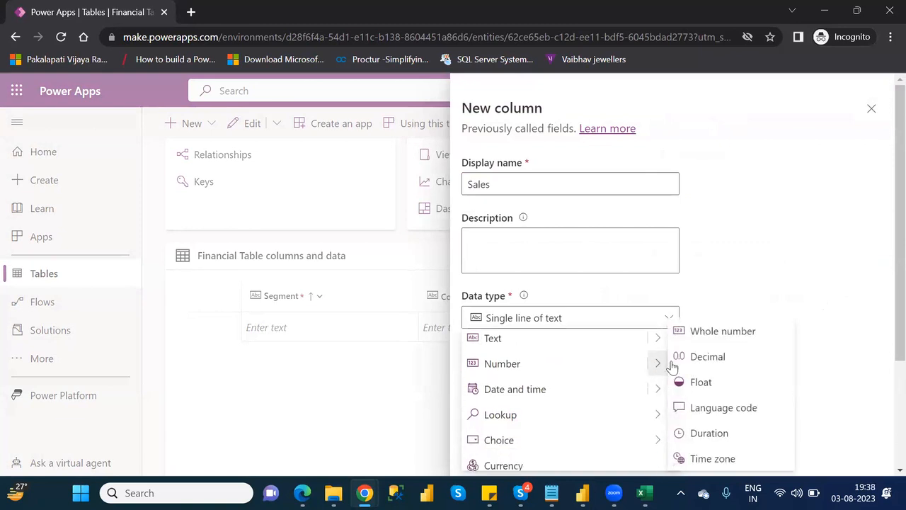
{"action": "left_click", "coordinate": [700, 359]}
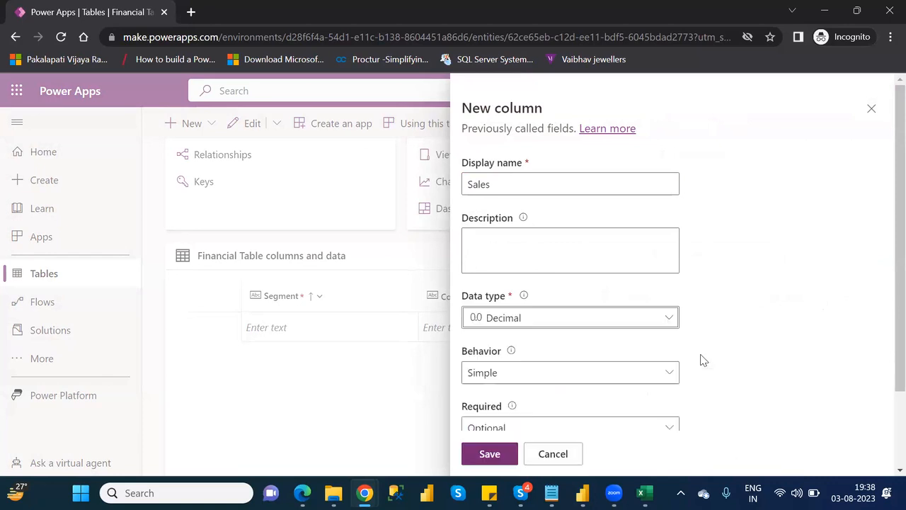
{"action": "left_click", "coordinate": [488, 453]}
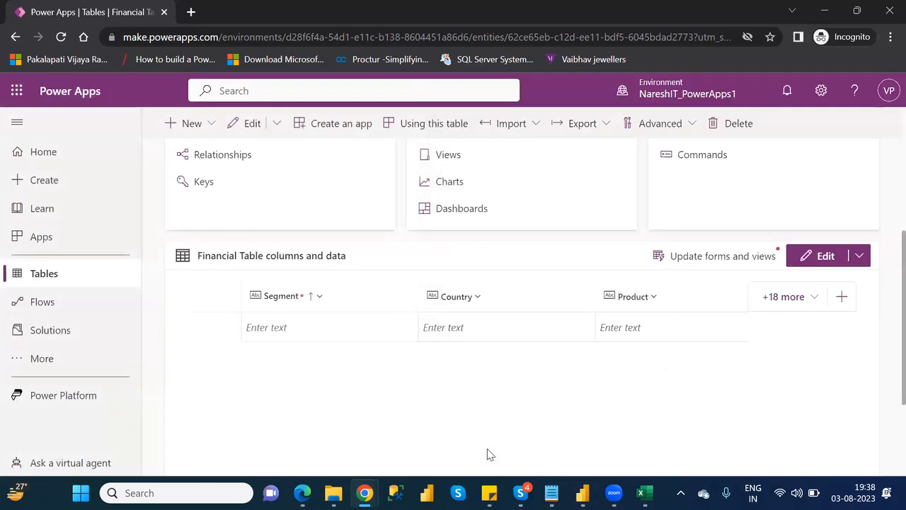
- Add a Profit column with the Decimal data type to the Financial Table
{"action": "left_click", "coordinate": [842, 307]}
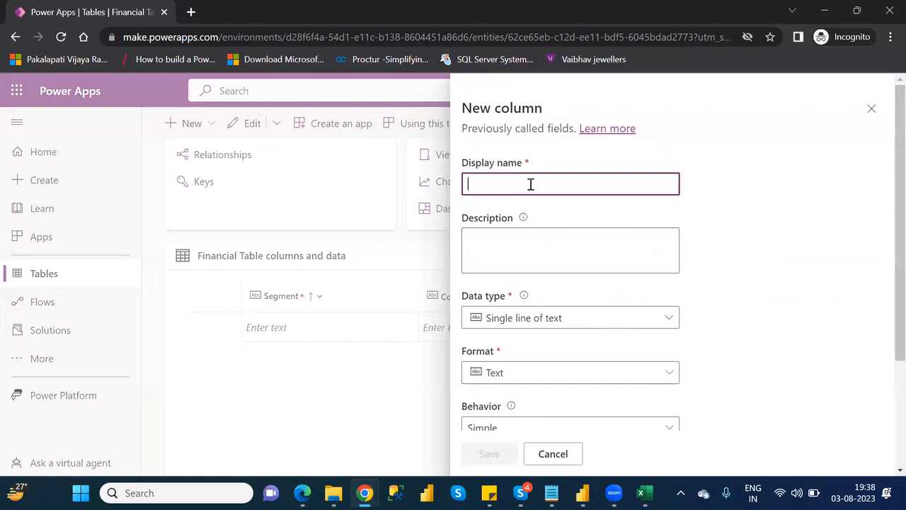
{"action": "type", "text": "Profit"}
{"action": "left_click", "coordinate": [573, 316]}
{"action": "mouse_move", "coordinate": [664, 393]}
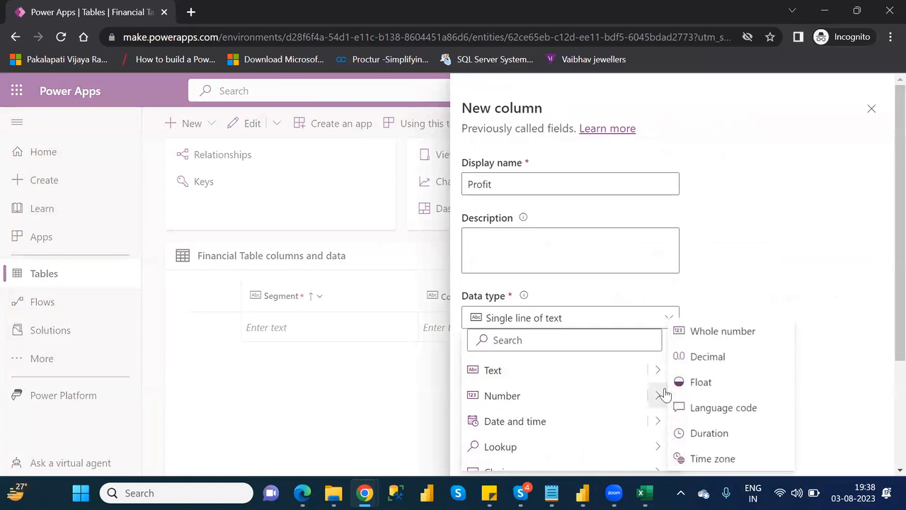
{"action": "left_click", "coordinate": [718, 357]}
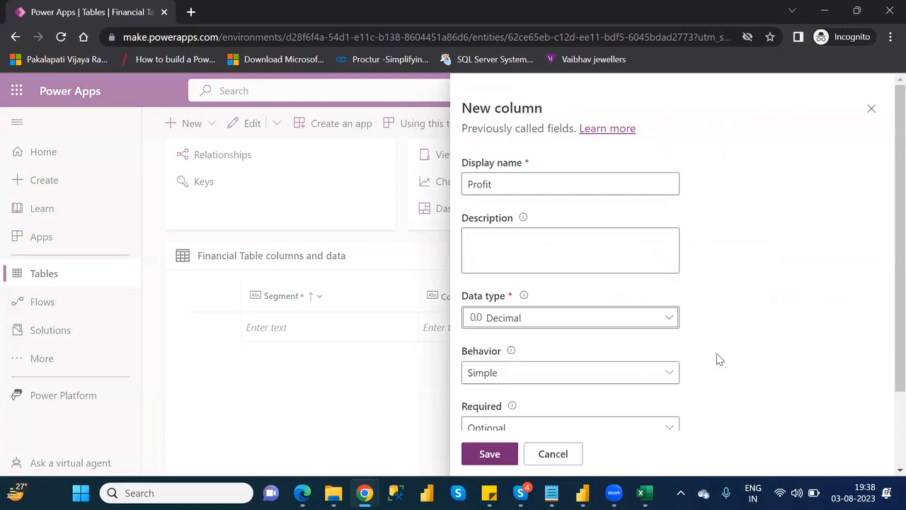
{"action": "left_click", "coordinate": [496, 453]}
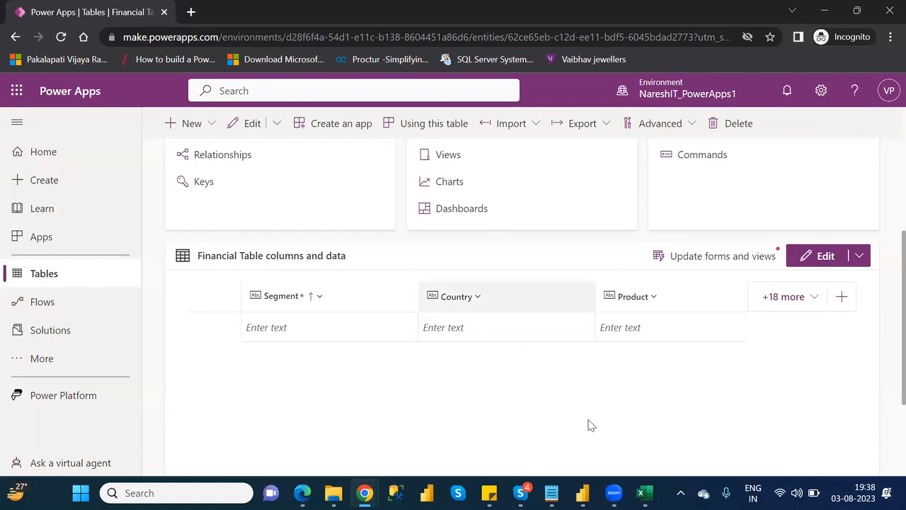
- Close the Financial Data workbook in Excel and upload Financial Data.xlsx to the Financial Table's Excel data import in Power Apps
{"action": "key", "text": "alt+Tab"}
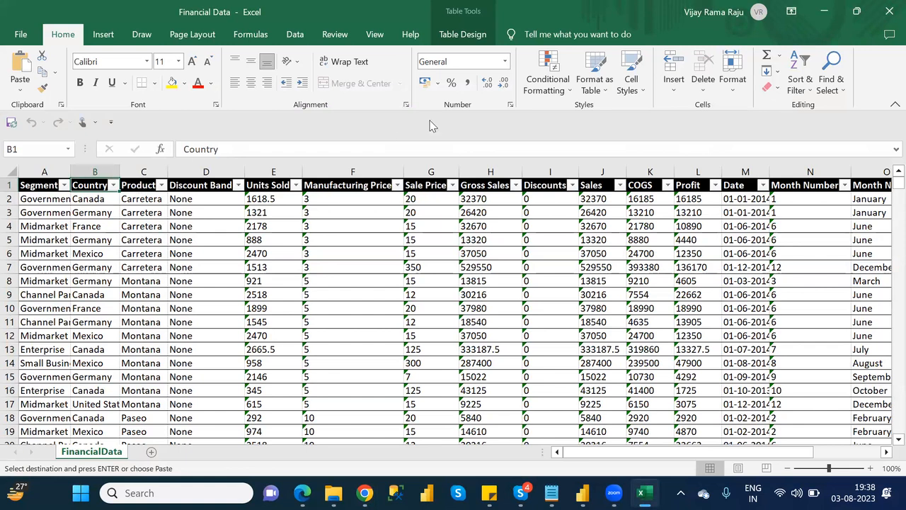
{"action": "left_click", "coordinate": [884, 17]}
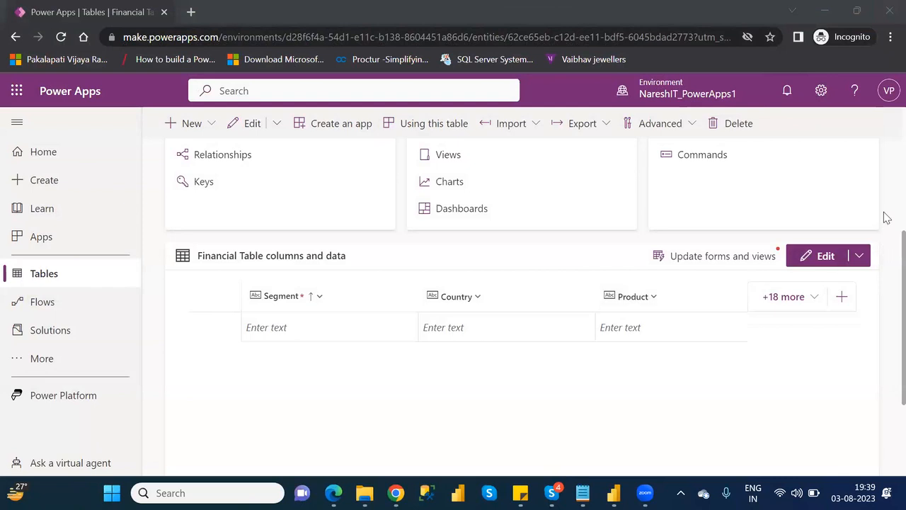
{"action": "scroll", "coordinate": [884, 214], "scroll_direction": "up", "scroll_amount": 4}
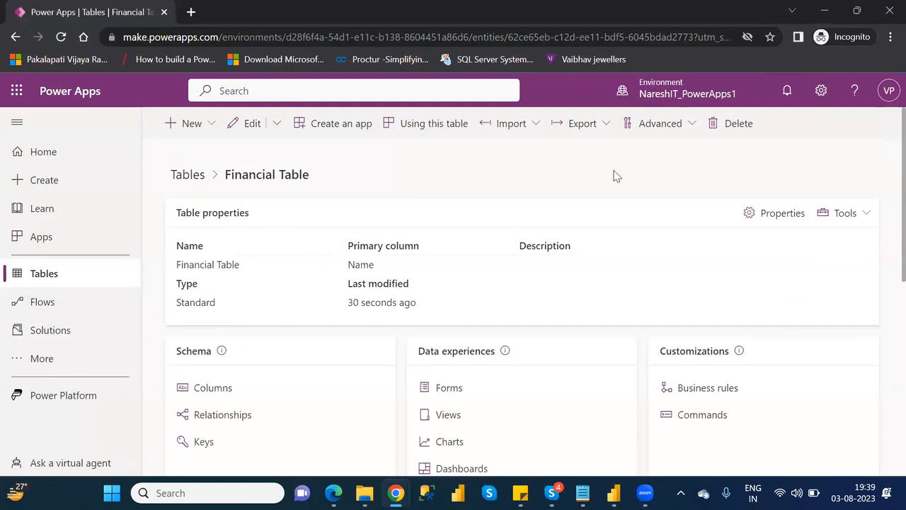
{"action": "left_click", "coordinate": [528, 128]}
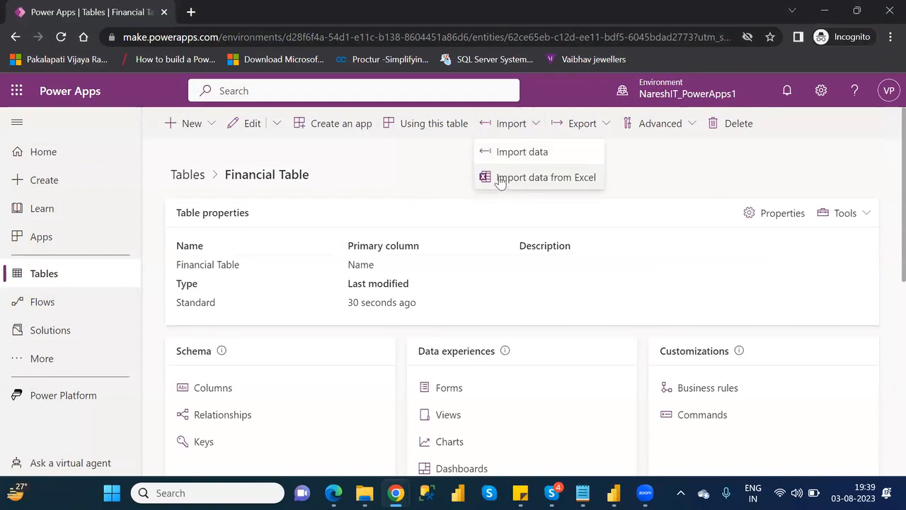
{"action": "left_click", "coordinate": [576, 182]}
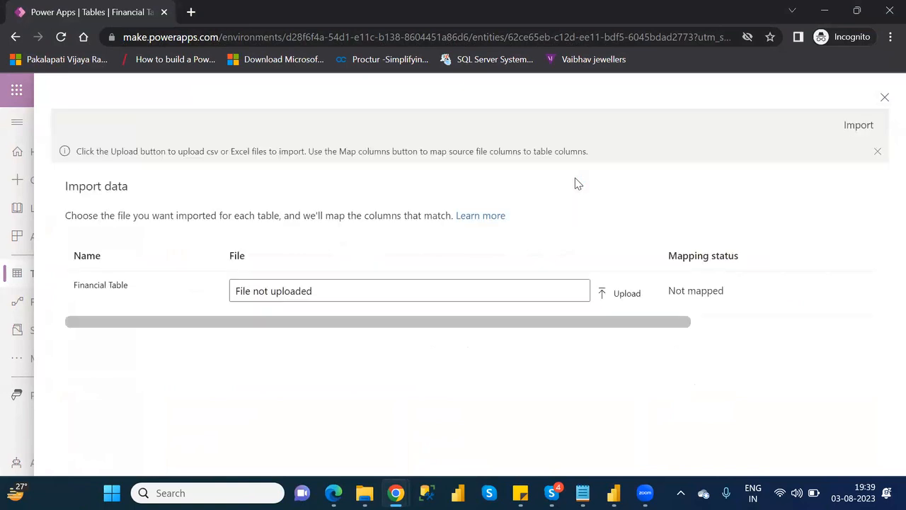
{"action": "left_click", "coordinate": [624, 298]}
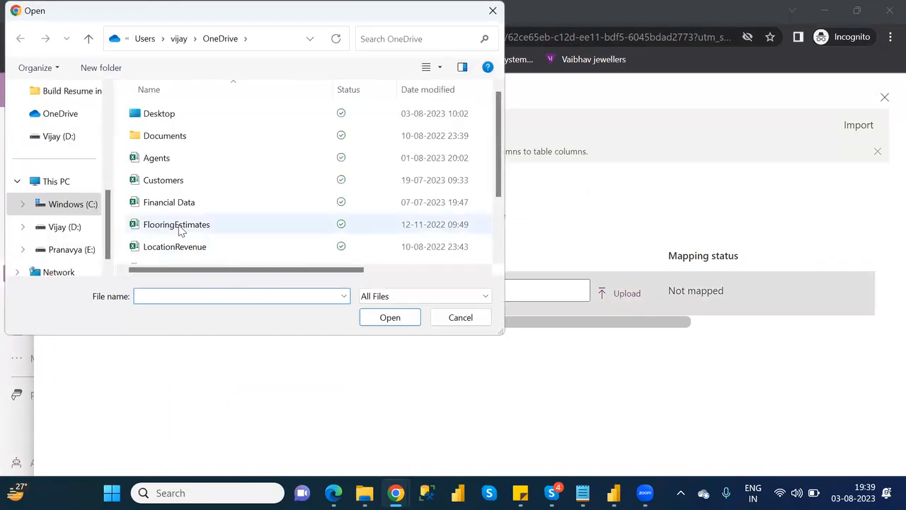
{"action": "double_click", "coordinate": [176, 208]}
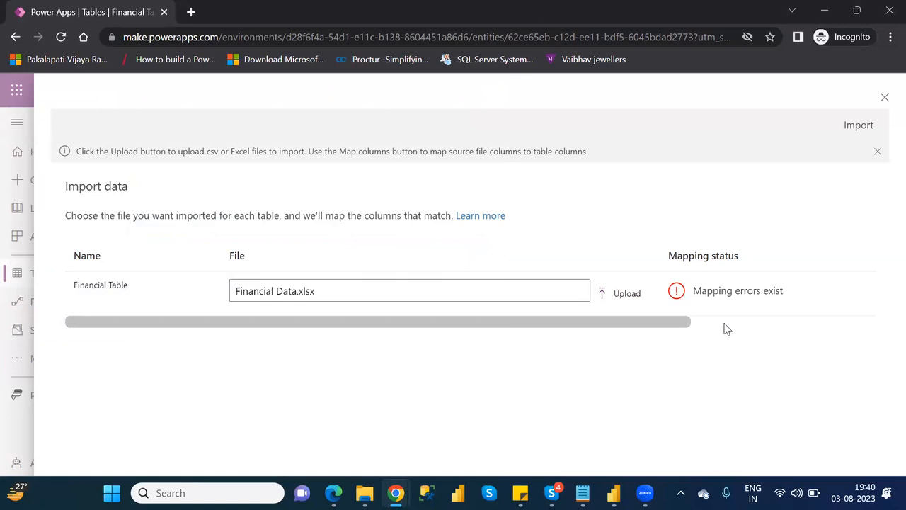
- Open the column mapping for the Financial Table import and map the Country column to the Country source column
{"action": "left_click", "coordinate": [727, 328]}
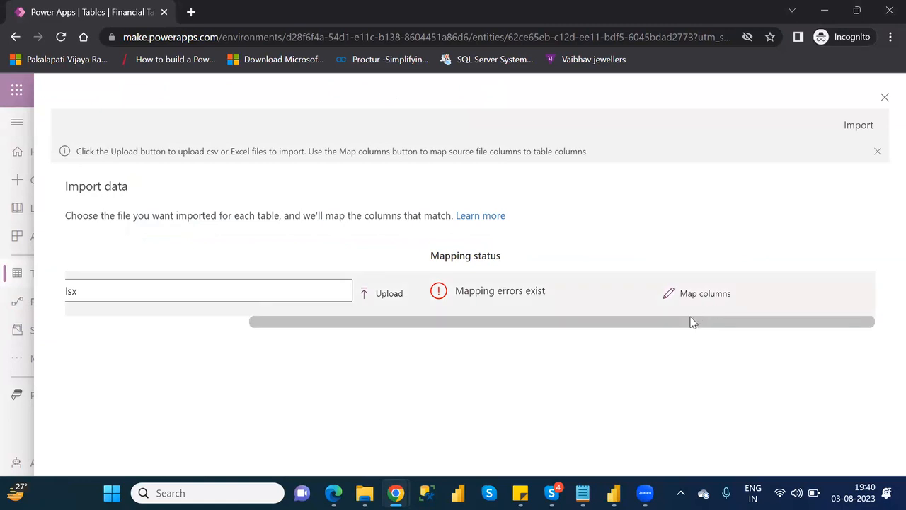
{"action": "left_click", "coordinate": [162, 322]}
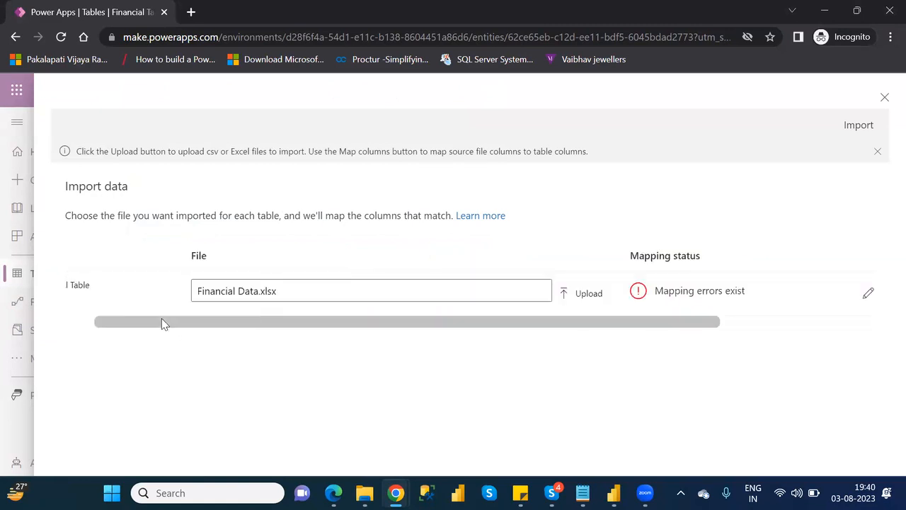
{"action": "left_click", "coordinate": [732, 322]}
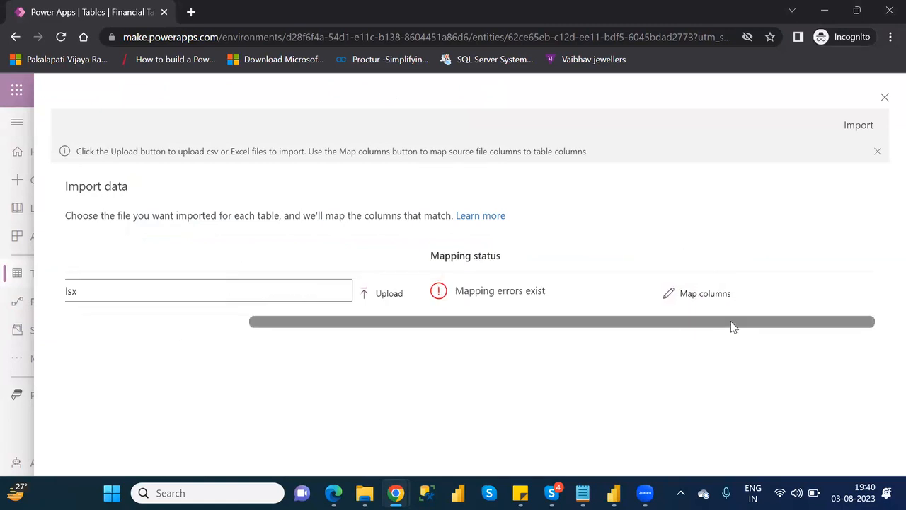
{"action": "left_click", "coordinate": [699, 297]}
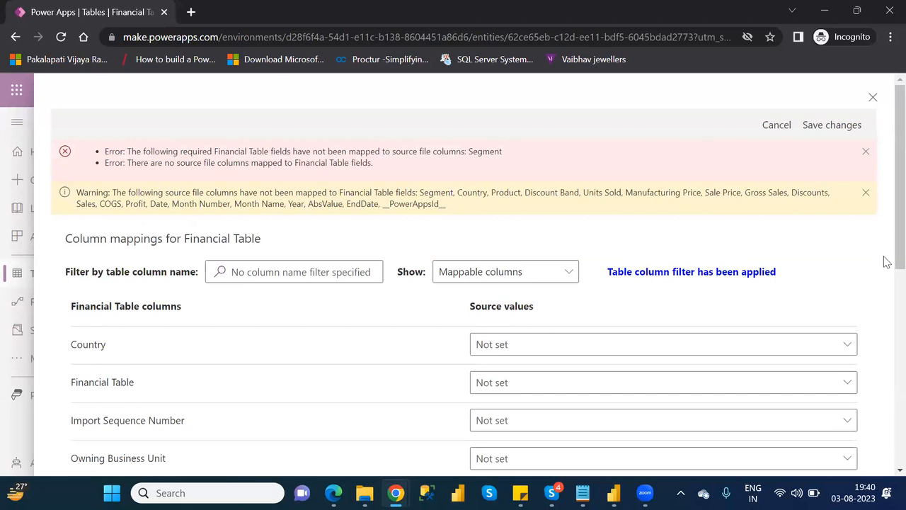
{"action": "left_click_drag", "start_coordinate": [886, 242], "coordinate": [886, 317]}
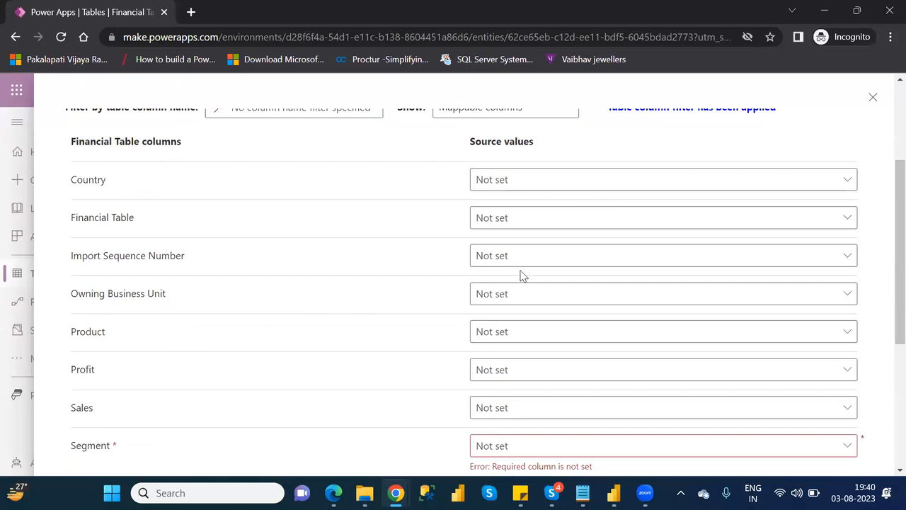
{"action": "left_click", "coordinate": [641, 185]}
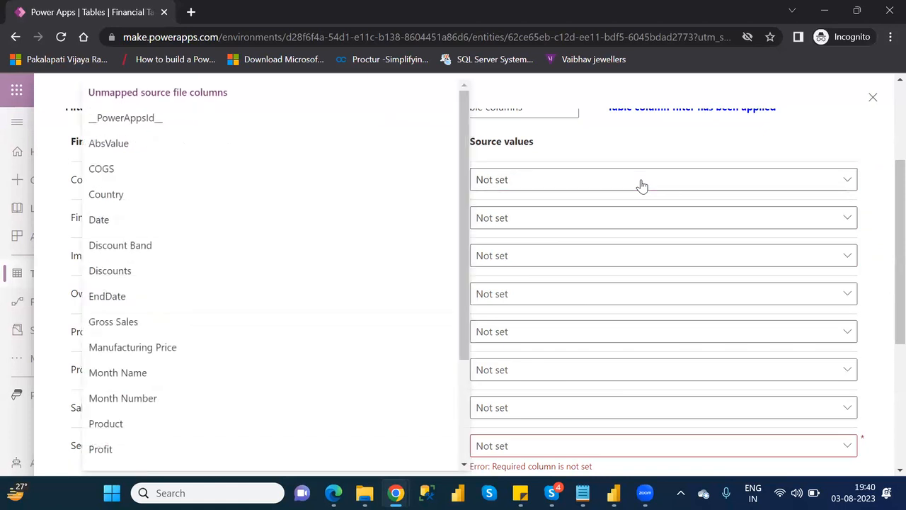
{"action": "left_click", "coordinate": [193, 193]}
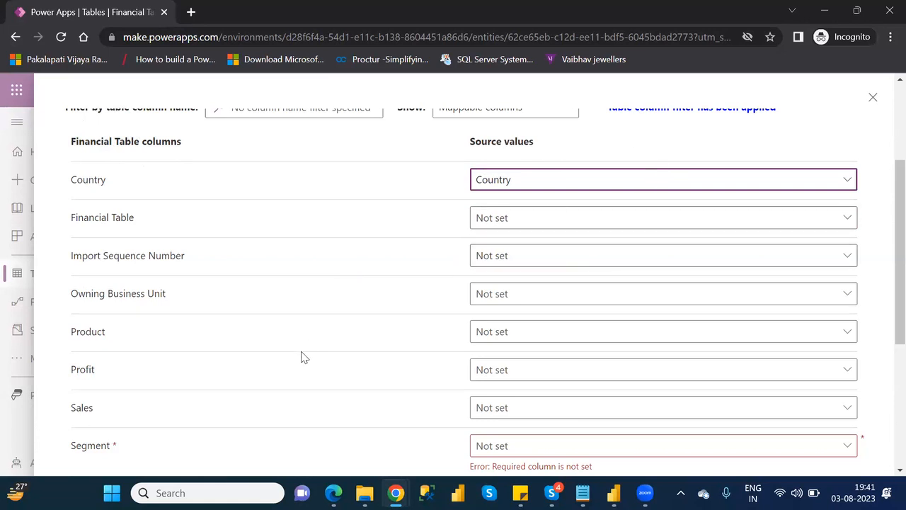
- Map the Product, Profit, Sales and Segment columns of the Financial Table to the source columns of the same names
{"action": "left_click", "coordinate": [538, 340]}
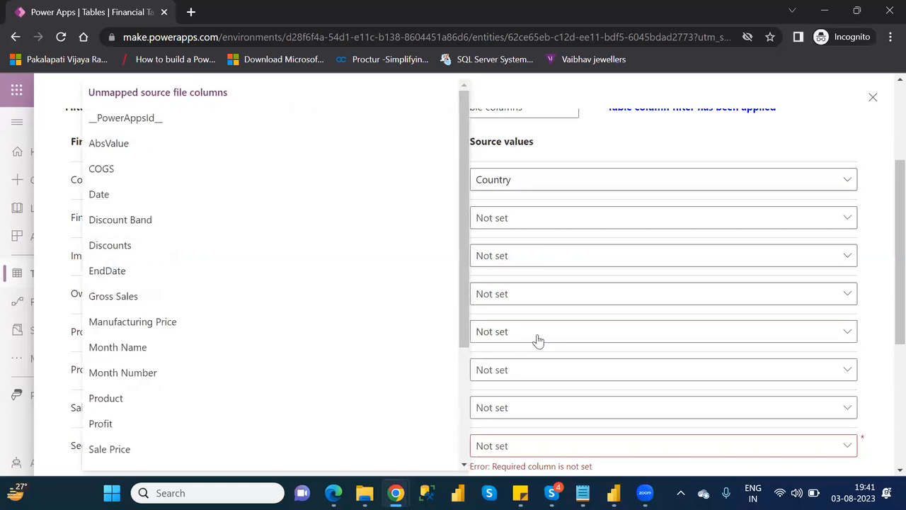
{"action": "left_click", "coordinate": [147, 400]}
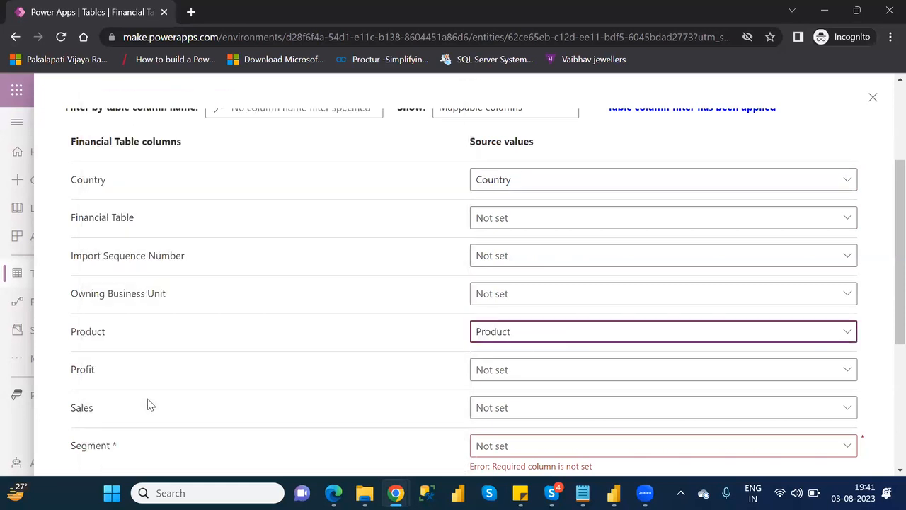
{"action": "left_click", "coordinate": [524, 377]}
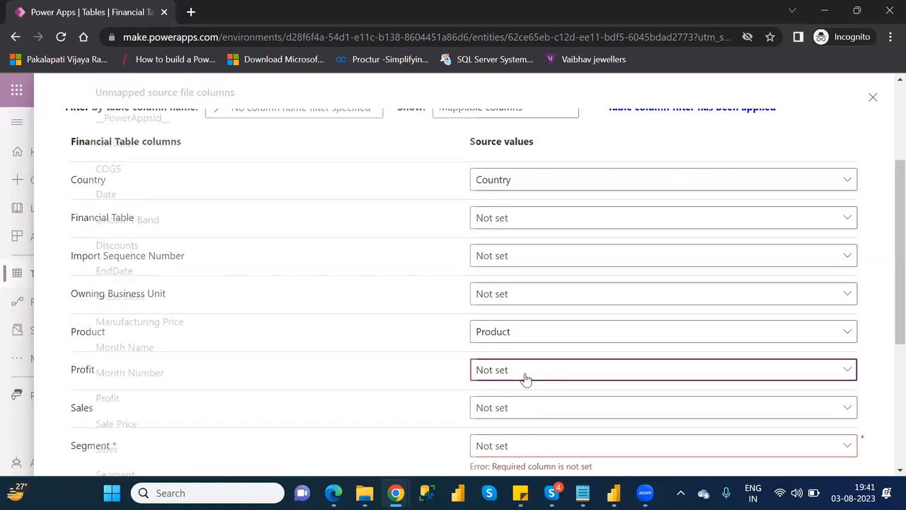
{"action": "left_click", "coordinate": [121, 398]}
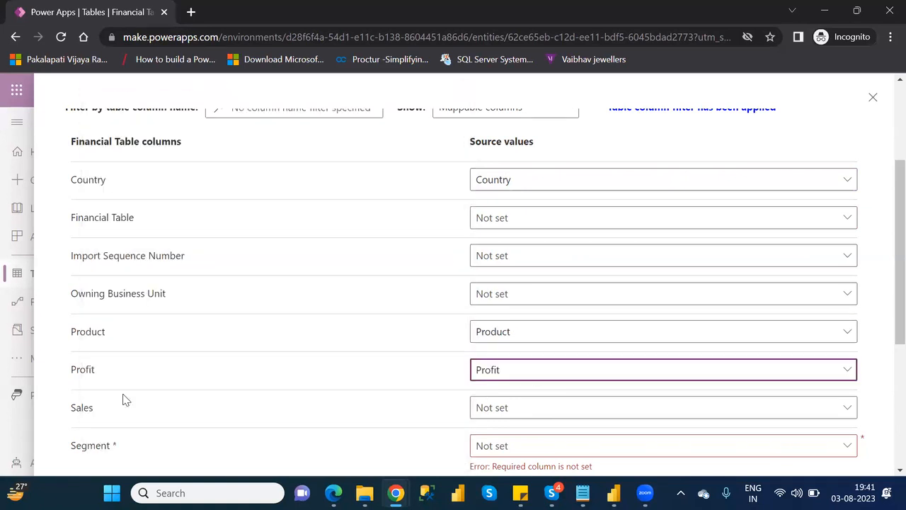
{"action": "left_click", "coordinate": [556, 413]}
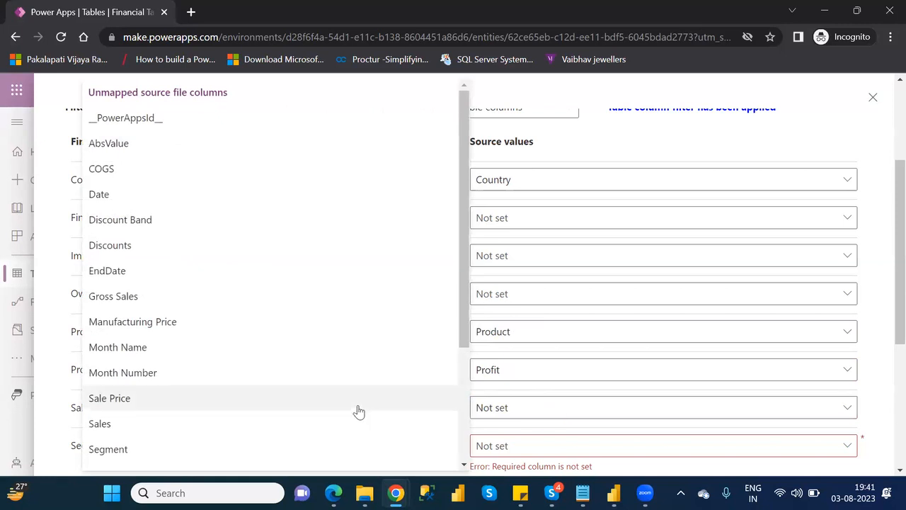
{"action": "left_click", "coordinate": [271, 425]}
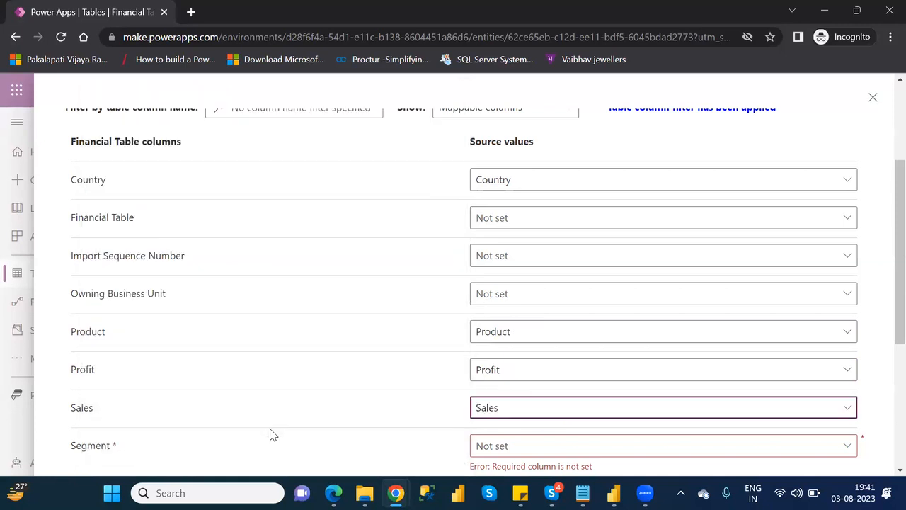
{"action": "left_click", "coordinate": [543, 446]}
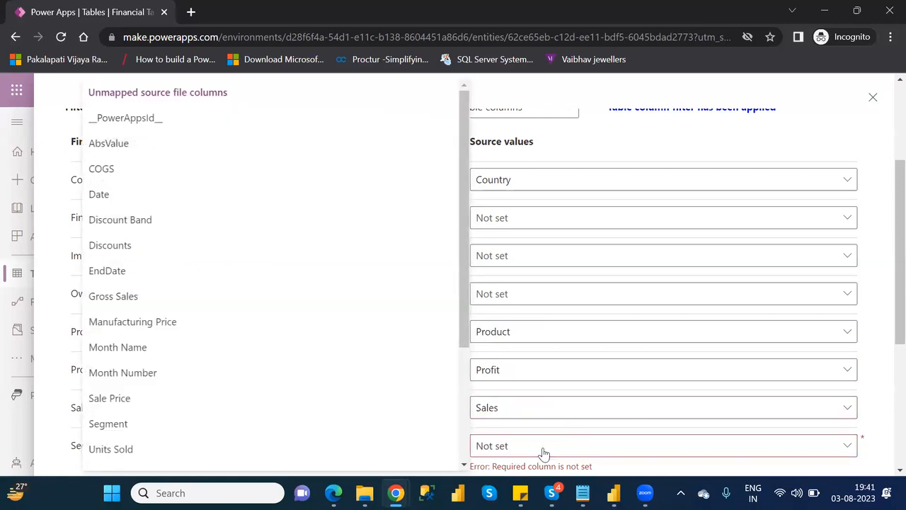
{"action": "left_click", "coordinate": [145, 423]}
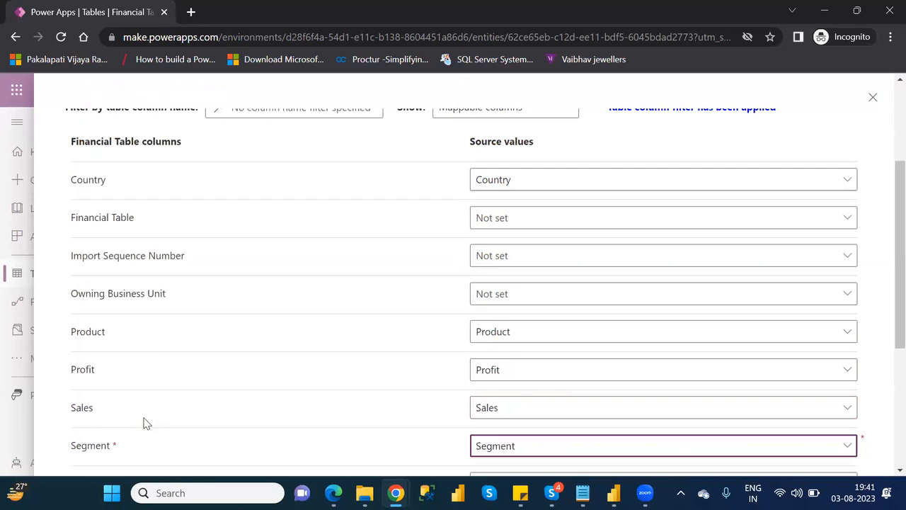
- Save the column mappings, import Financial Data.xlsx into the Financial Table and close the import page
{"action": "left_click_drag", "start_coordinate": [886, 326], "coordinate": [886, 241]}
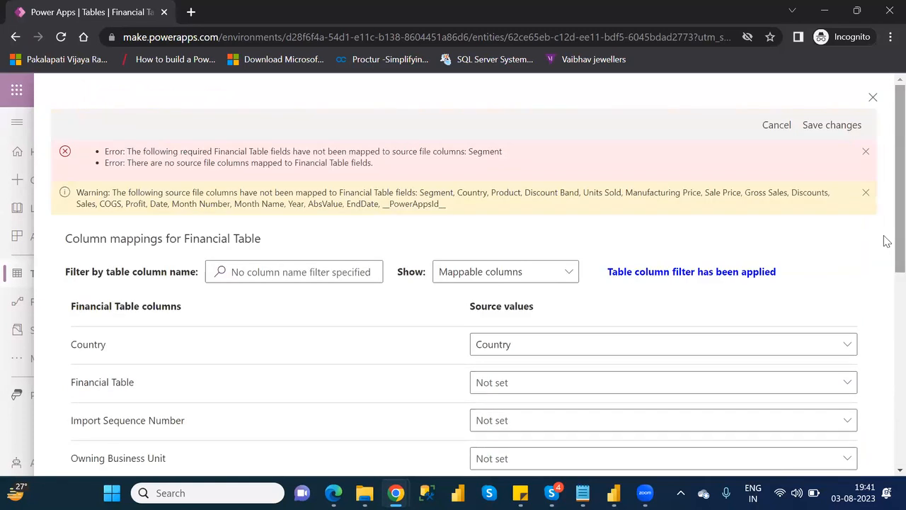
{"action": "left_click", "coordinate": [832, 126]}
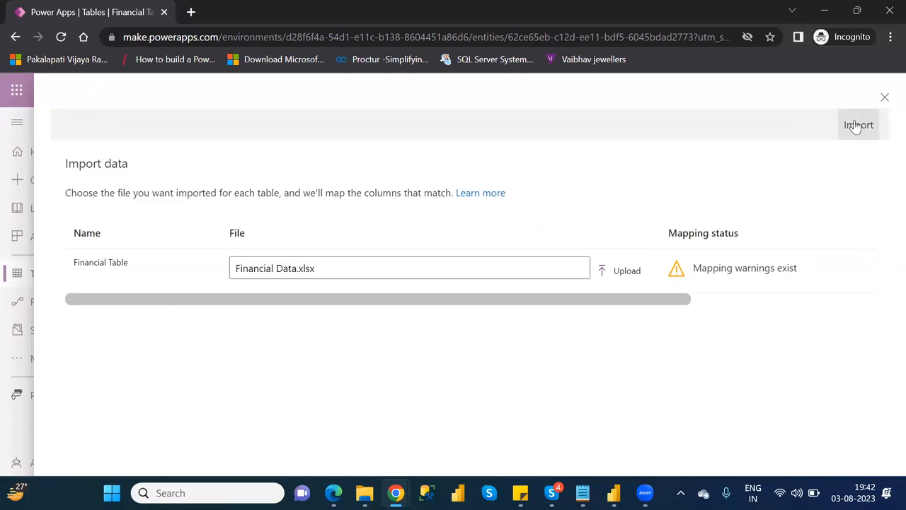
{"action": "left_click", "coordinate": [858, 125]}
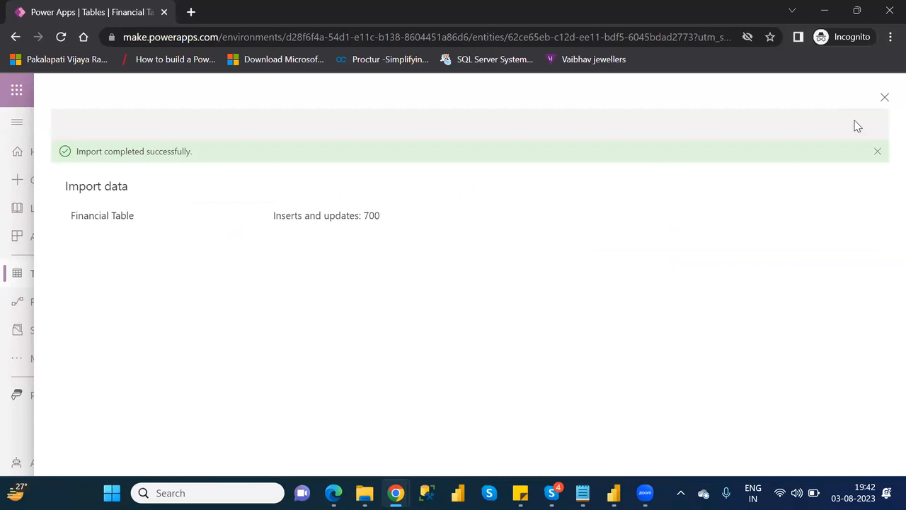
{"action": "left_click", "coordinate": [884, 99]}
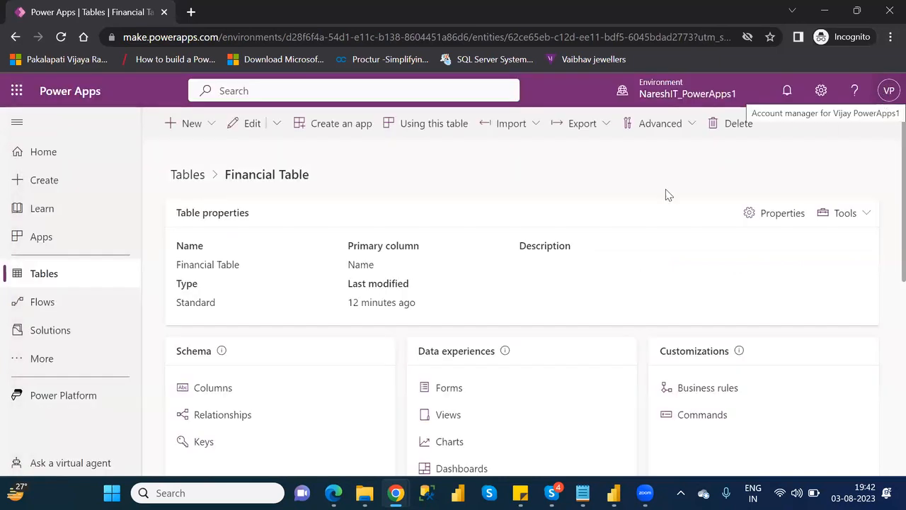
- Search the tables for "fina", open the Financial Table and examine its imported rows
{"action": "left_click", "coordinate": [63, 283]}
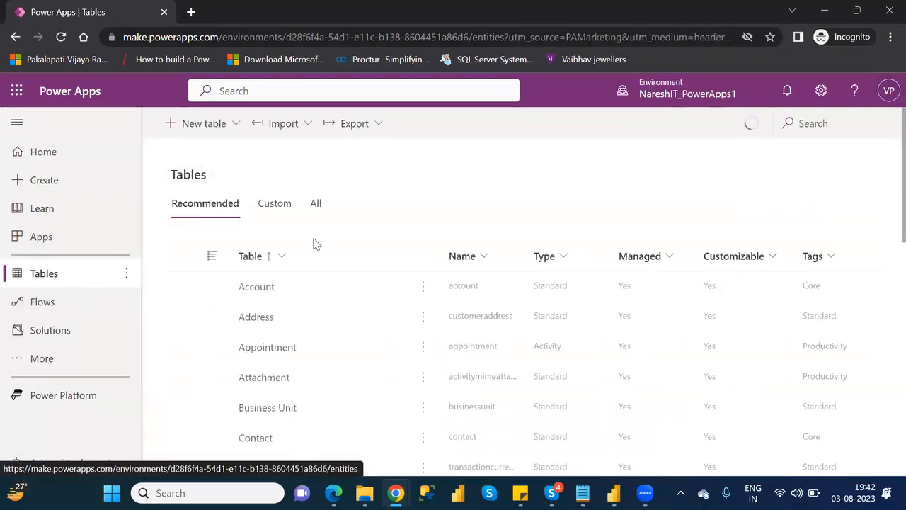
{"action": "left_click", "coordinate": [814, 125]}
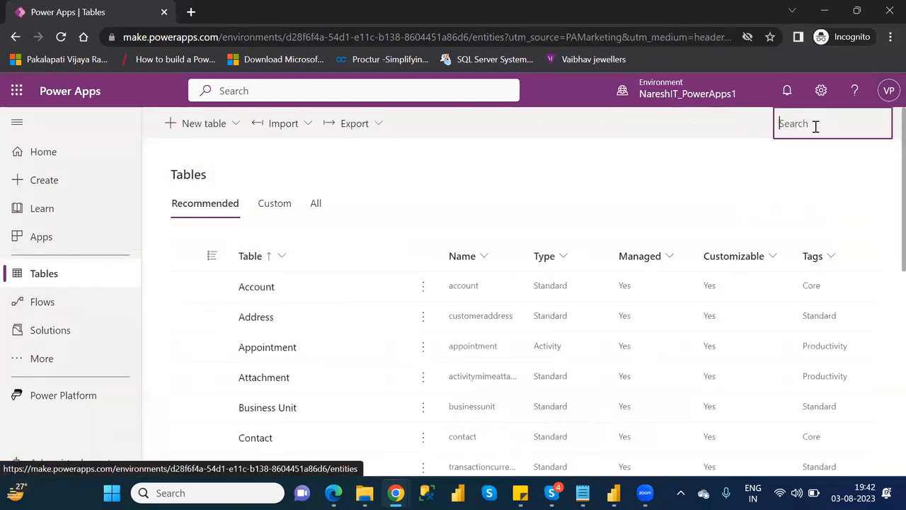
{"action": "type", "text": "fina"}
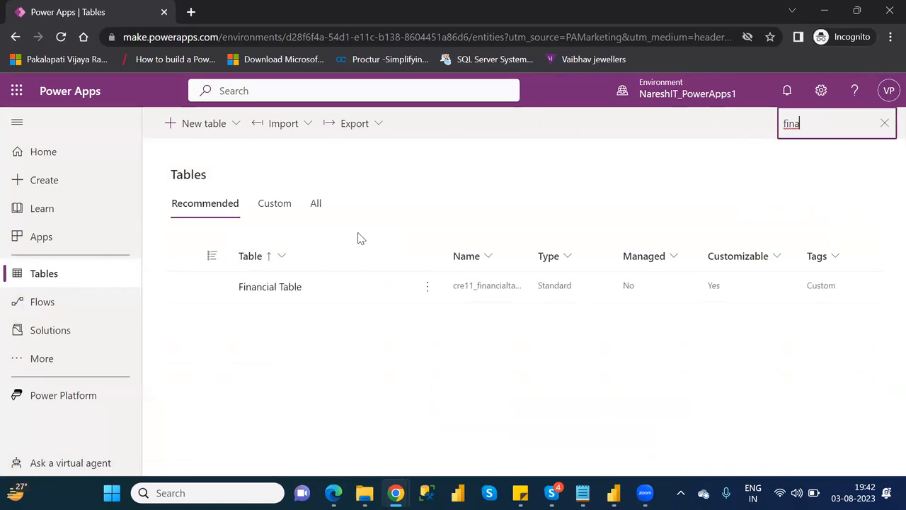
{"action": "left_click", "coordinate": [290, 291]}
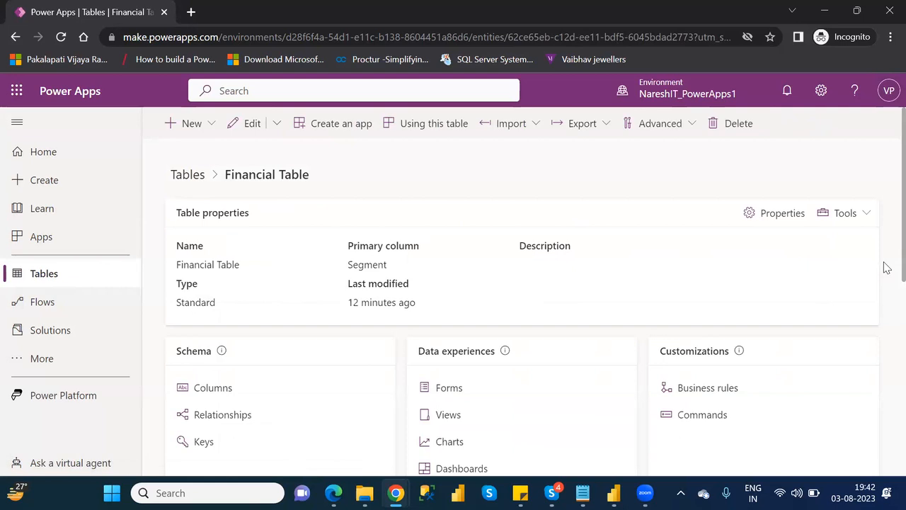
{"action": "scroll", "coordinate": [886, 330], "scroll_direction": "down", "scroll_amount": 1}
{"action": "scroll", "coordinate": [887, 330], "scroll_direction": "down", "scroll_amount": 5}
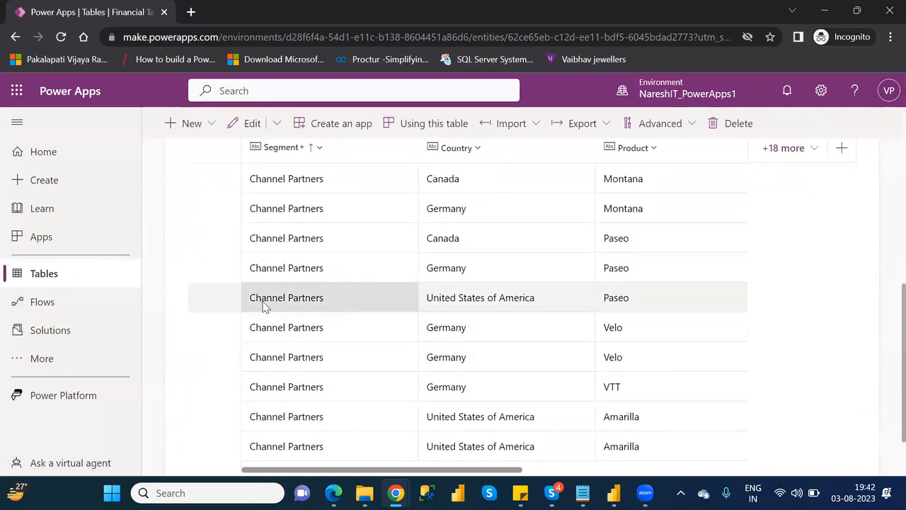
{"action": "left_click", "coordinate": [51, 277]}
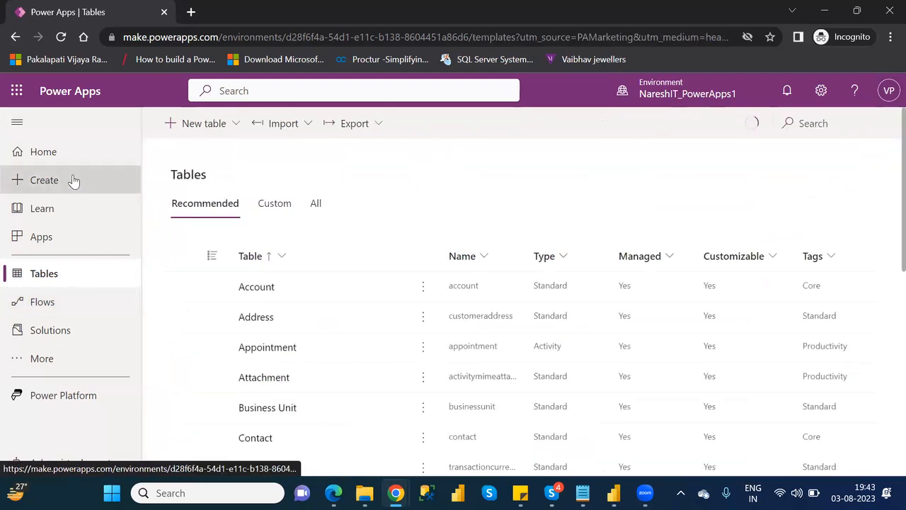
- Create an app from Dataverse using the first Microsoft Dataverse connection and the Financial Tables table, skipping the welcome message
{"action": "left_click", "coordinate": [73, 180]}
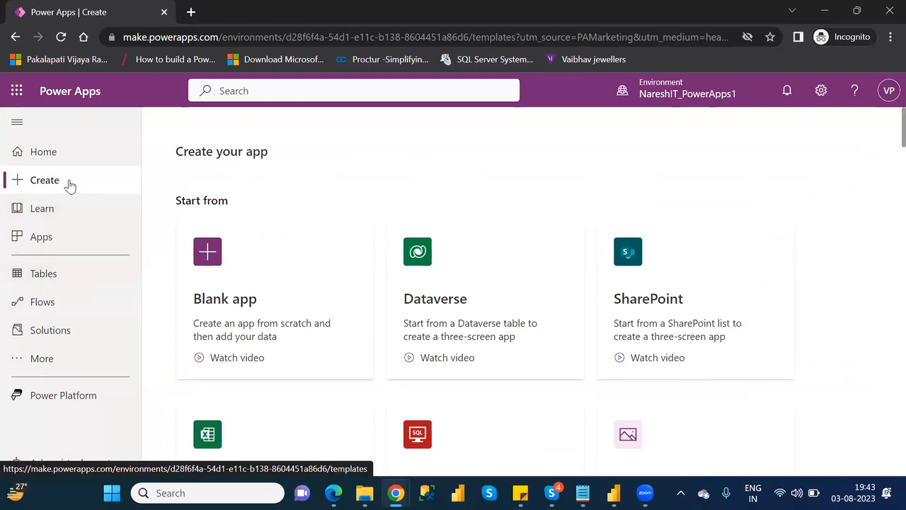
{"action": "left_click", "coordinate": [470, 283]}
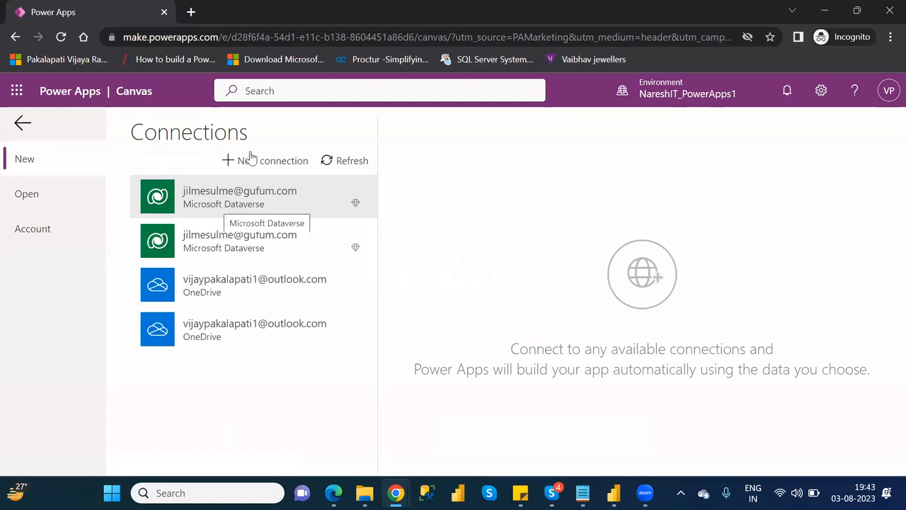
{"action": "left_click", "coordinate": [253, 209]}
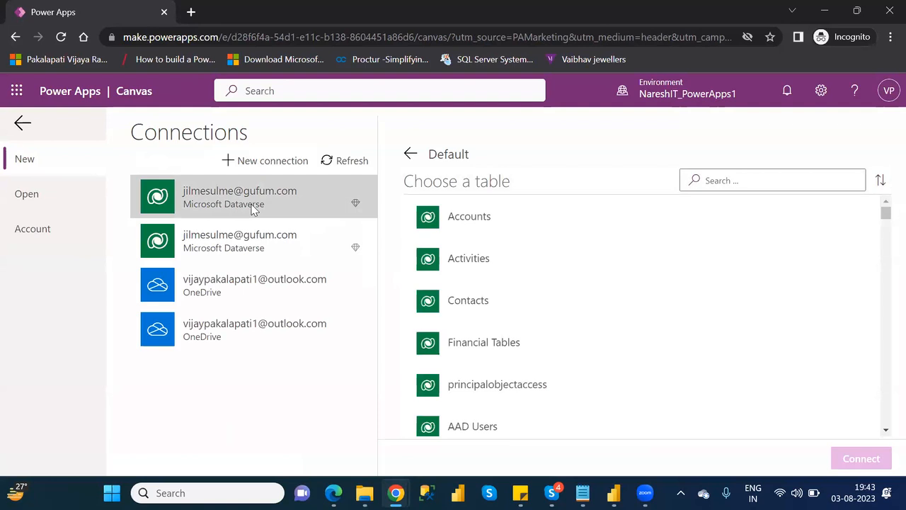
{"action": "left_click", "coordinate": [739, 181]}
{"action": "type", "text": "fina"}
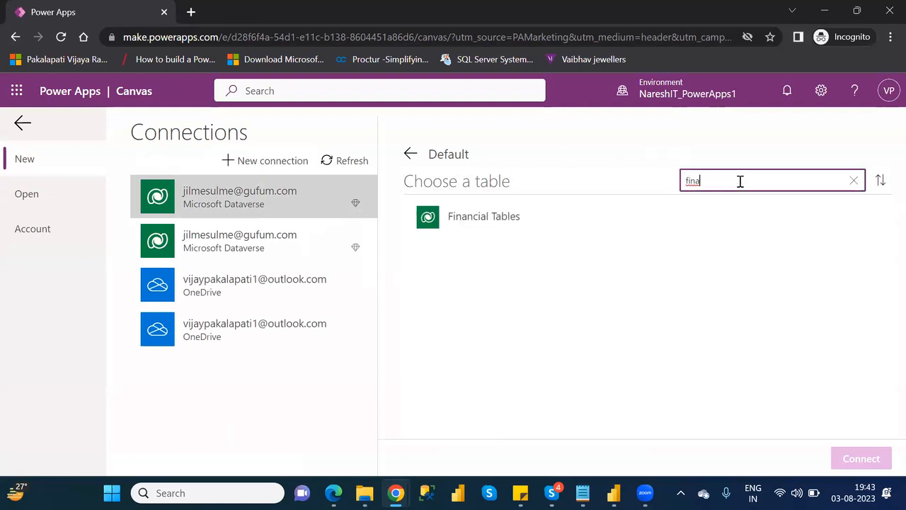
{"action": "left_click", "coordinate": [529, 215]}
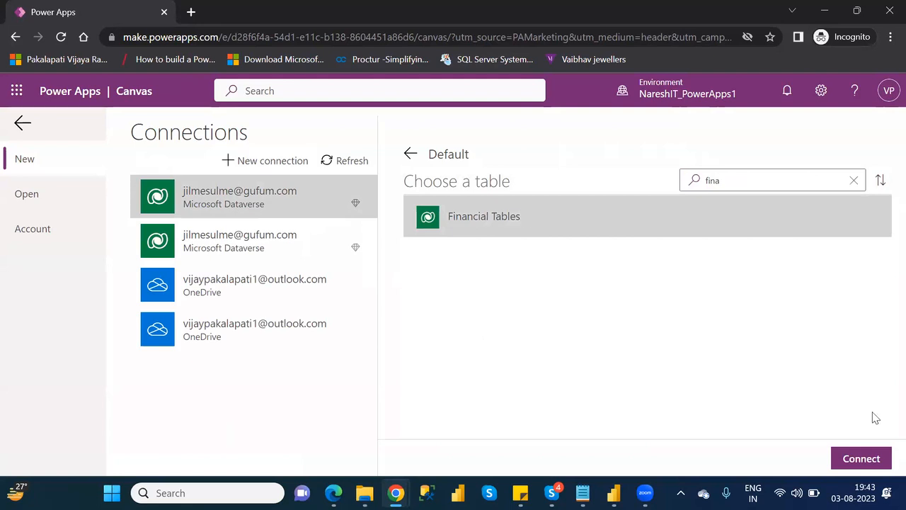
{"action": "left_click", "coordinate": [862, 458]}
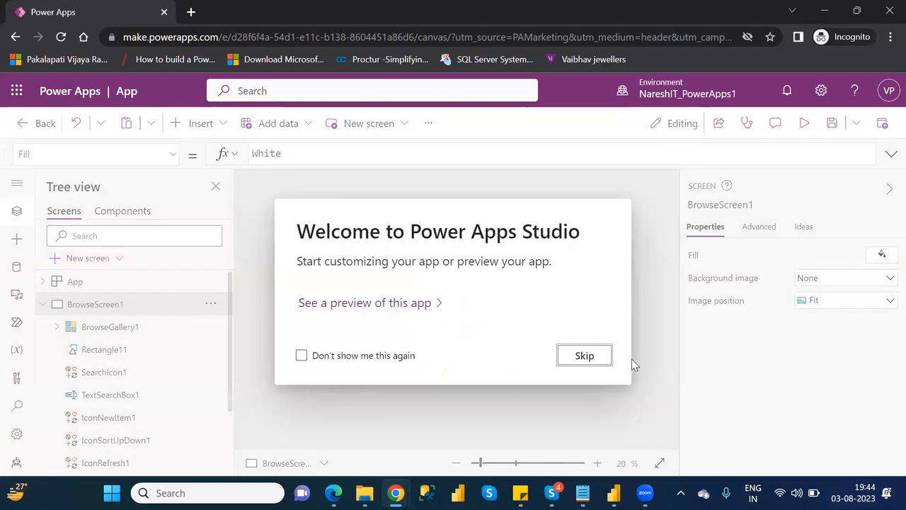
{"action": "left_click", "coordinate": [584, 356]}
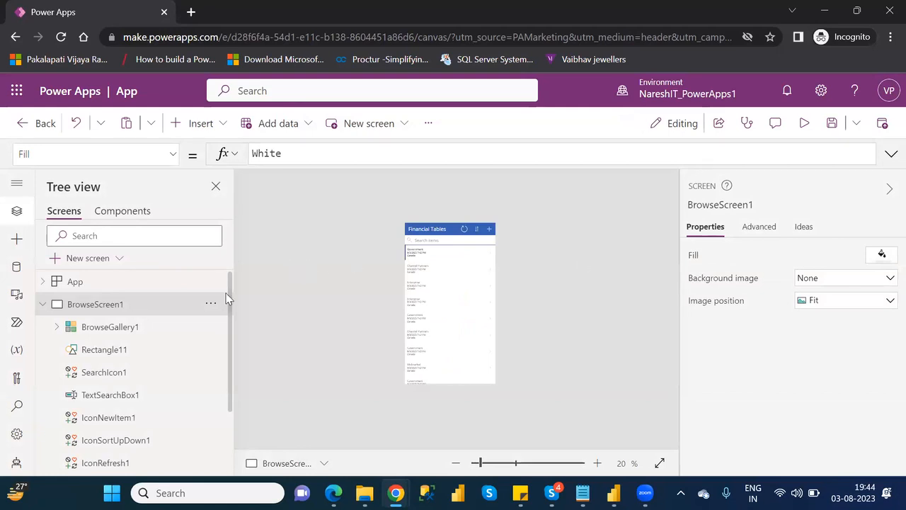
- Edit the fields of BrowseGallery1 and set Title1 to the Country column
{"action": "left_click", "coordinate": [134, 334]}
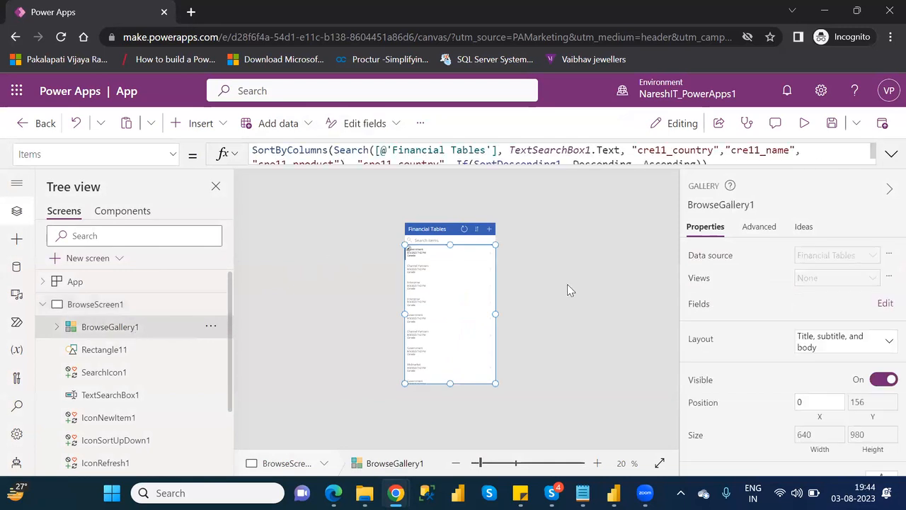
{"action": "left_click", "coordinate": [884, 305]}
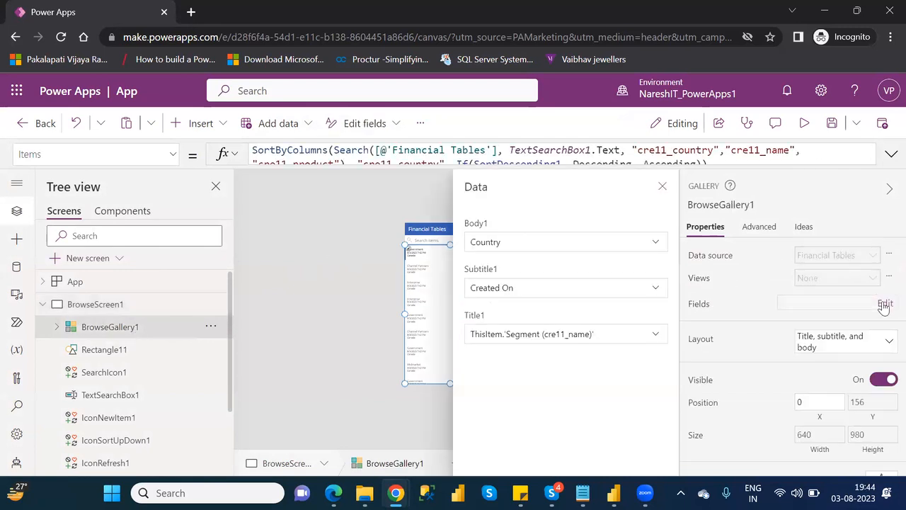
{"action": "left_click", "coordinate": [635, 338]}
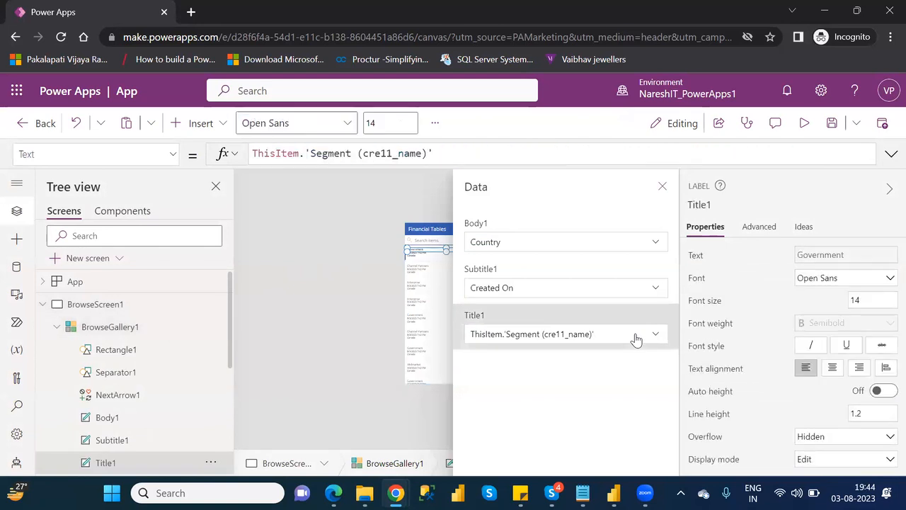
{"action": "left_click", "coordinate": [654, 336]}
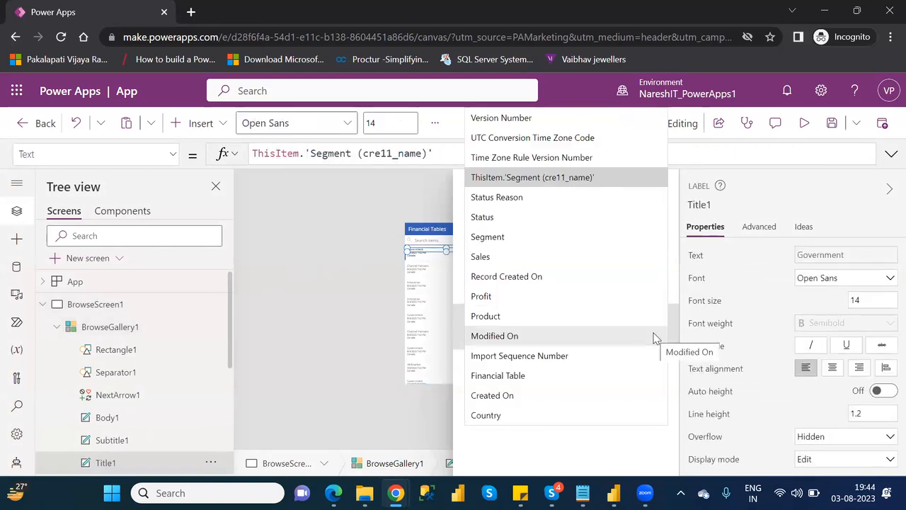
{"action": "left_click", "coordinate": [506, 238]}
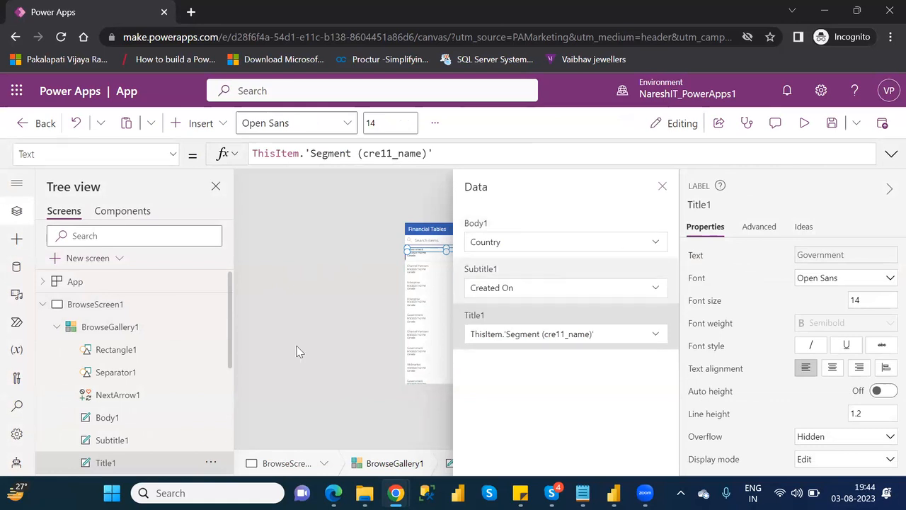
{"action": "left_click", "coordinate": [521, 335]}
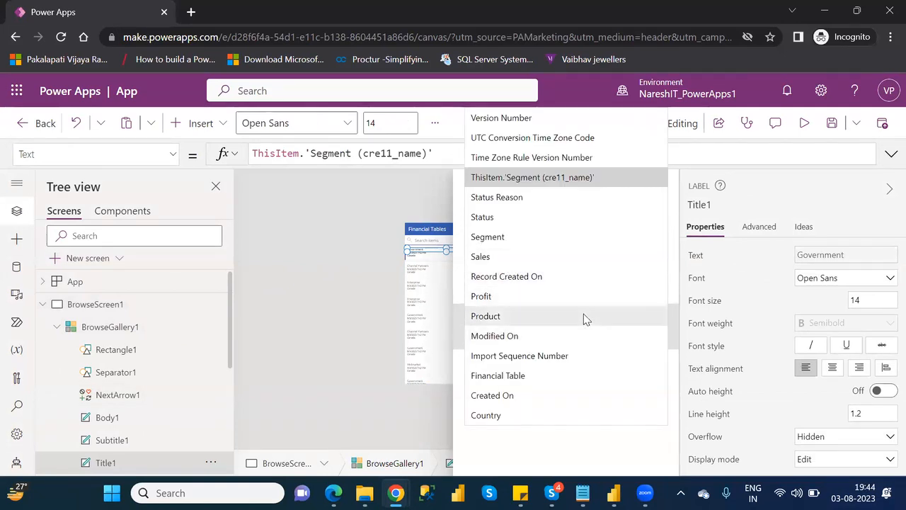
{"action": "left_click", "coordinate": [504, 414]}
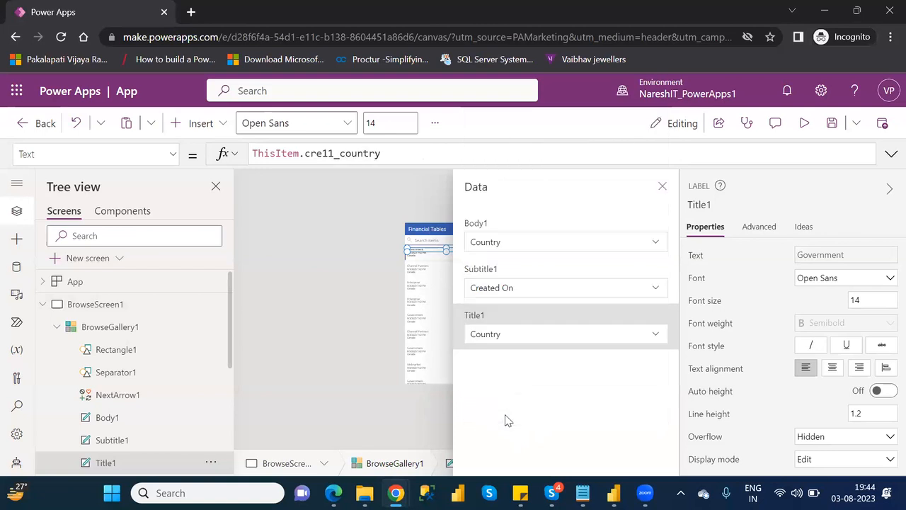
- Set the gallery's Subtitle1 field to the Product column
{"action": "left_click", "coordinate": [538, 289]}
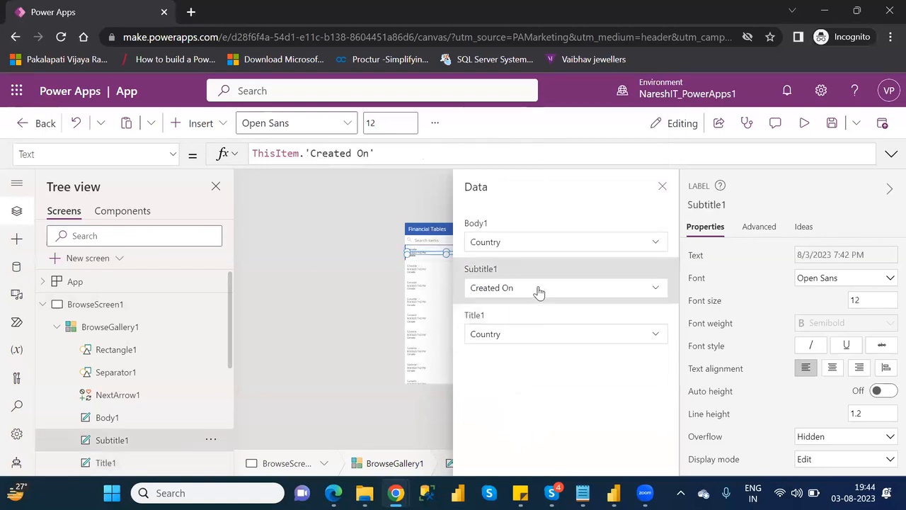
{"action": "left_click", "coordinate": [538, 288]}
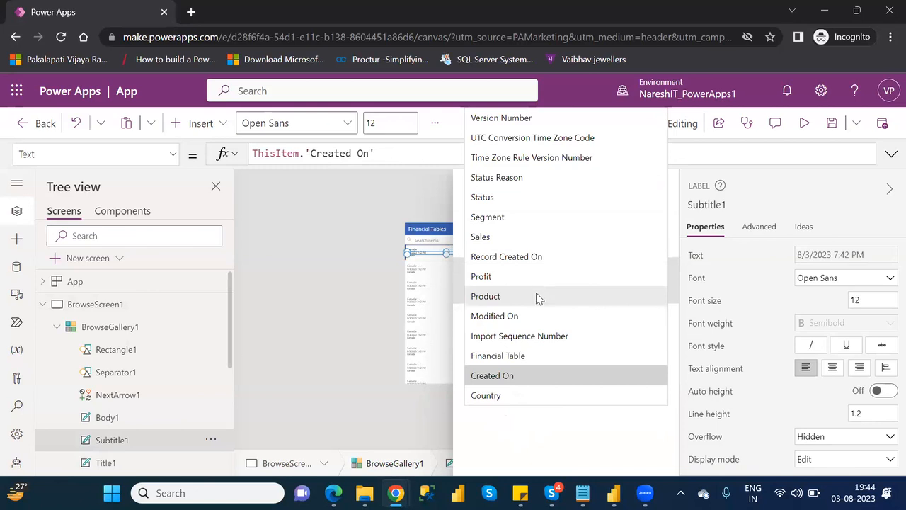
{"action": "left_click", "coordinate": [495, 296]}
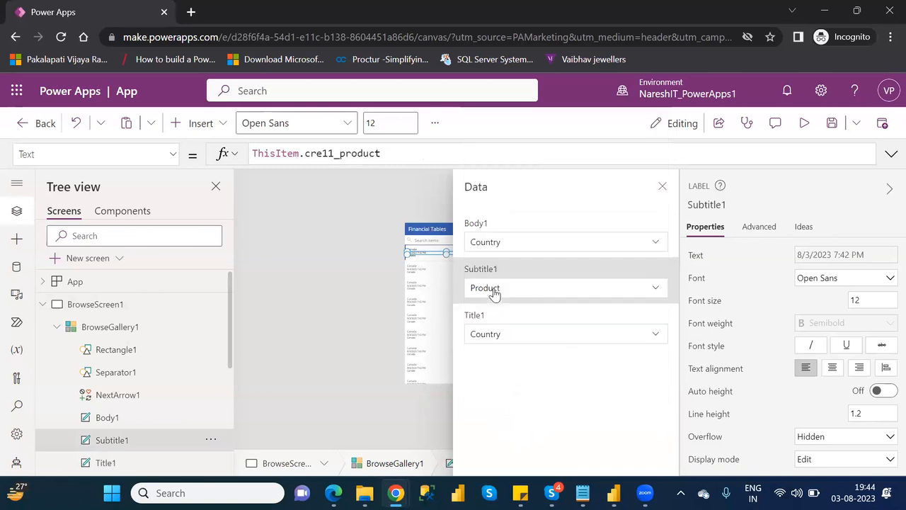
{"action": "left_click", "coordinate": [570, 343]}
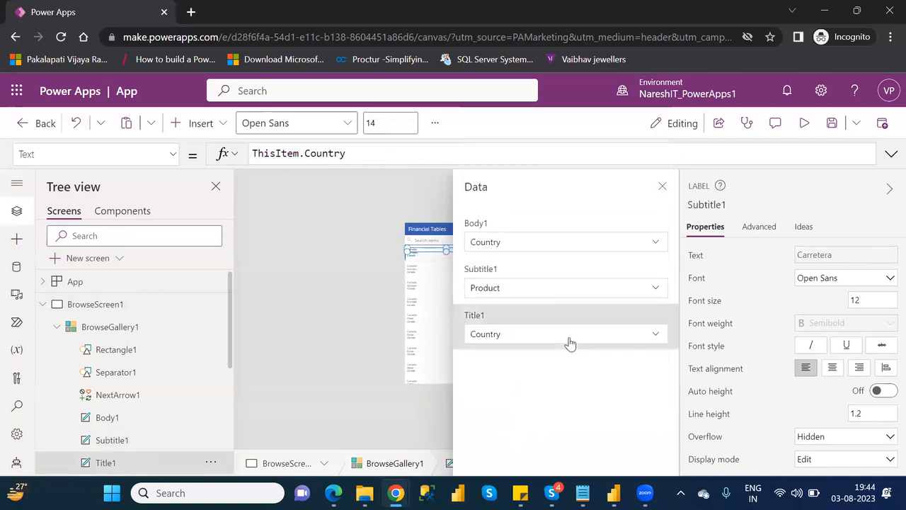
{"action": "left_click", "coordinate": [630, 342]}
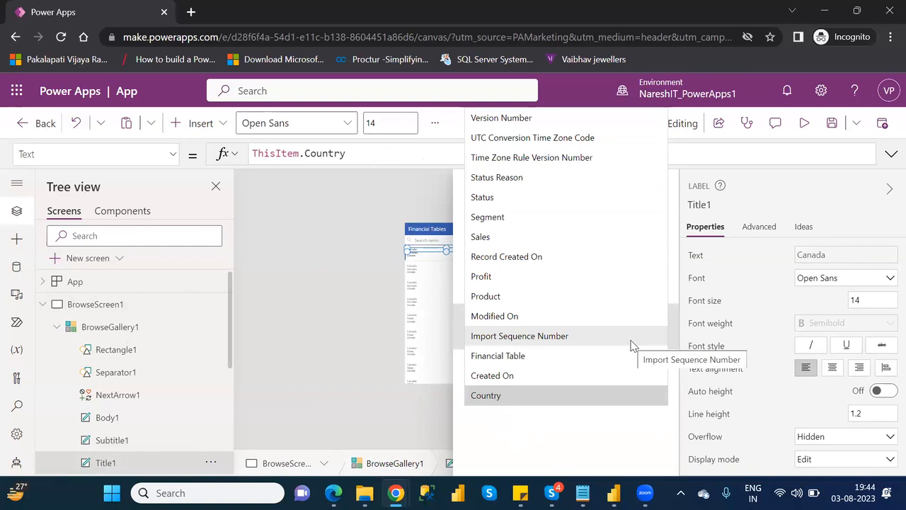
{"action": "left_click", "coordinate": [479, 471]}
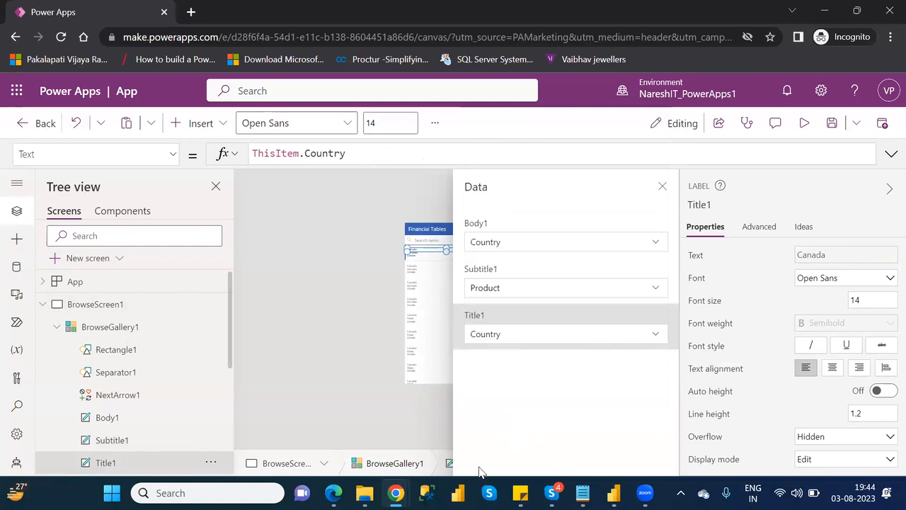
- Set the gallery's Body1 field to the Segment column and finish editing the gallery's data fields
{"action": "left_click", "coordinate": [508, 243]}
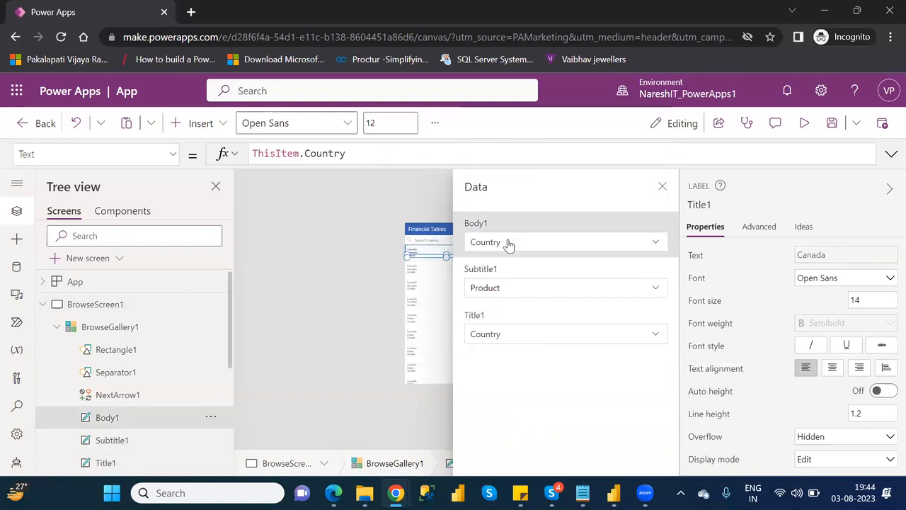
{"action": "left_click", "coordinate": [547, 243]}
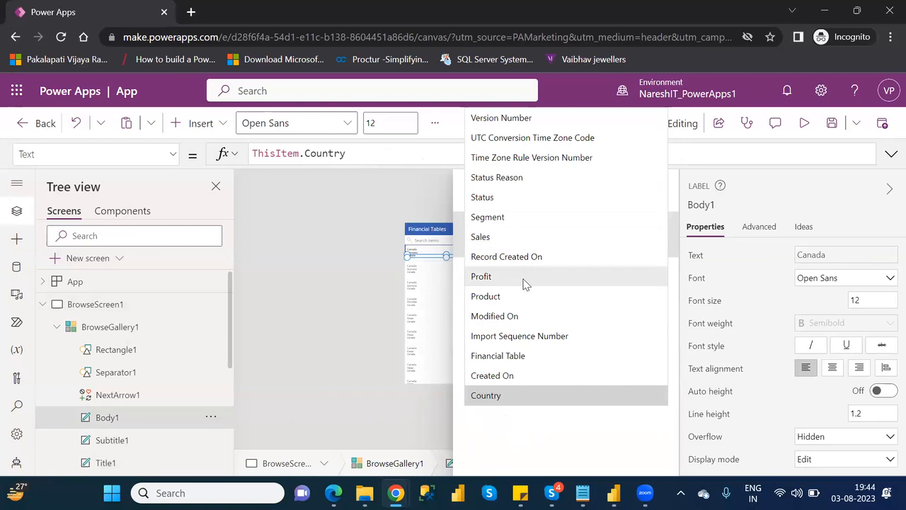
{"action": "left_click", "coordinate": [496, 217]}
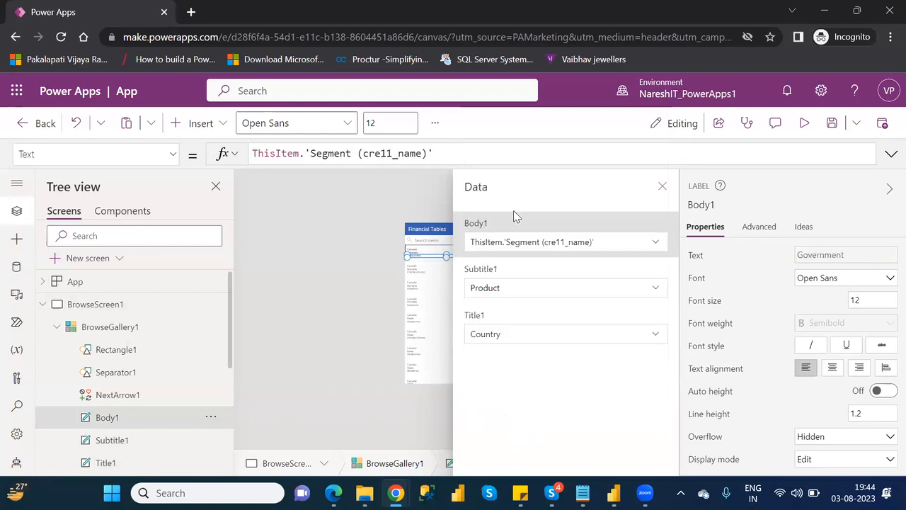
{"action": "left_click", "coordinate": [661, 186]}
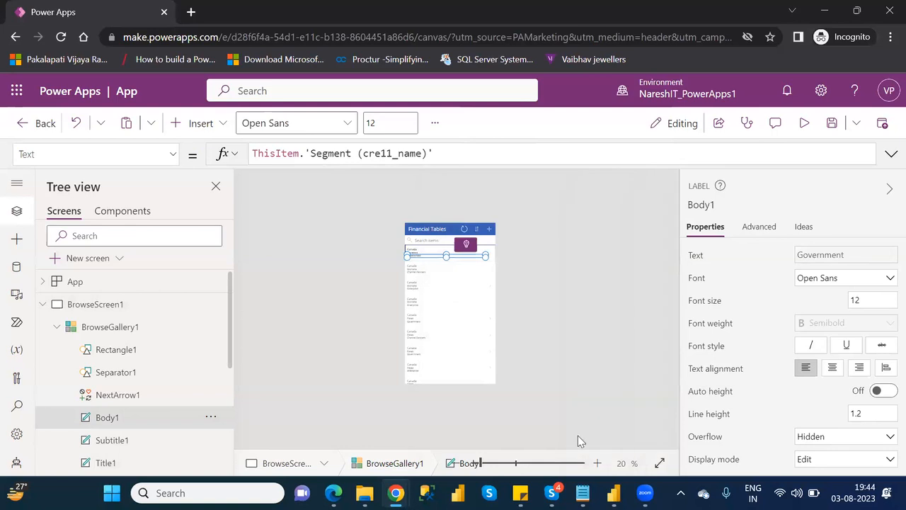
- Preview the app to examine the gallery and the first record's detail and edit screens, ending the preview afterward
{"action": "left_click_drag", "start_coordinate": [485, 463], "coordinate": [496, 467]}
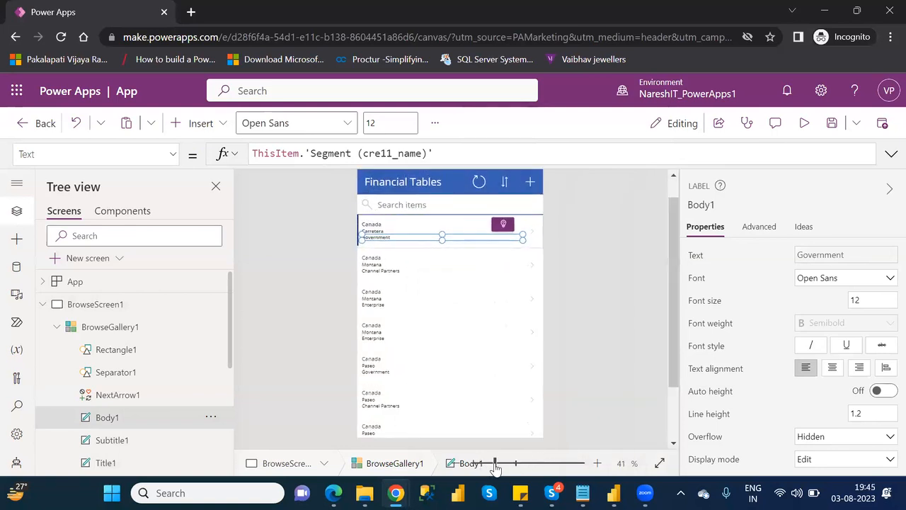
{"action": "left_click", "coordinate": [388, 225]}
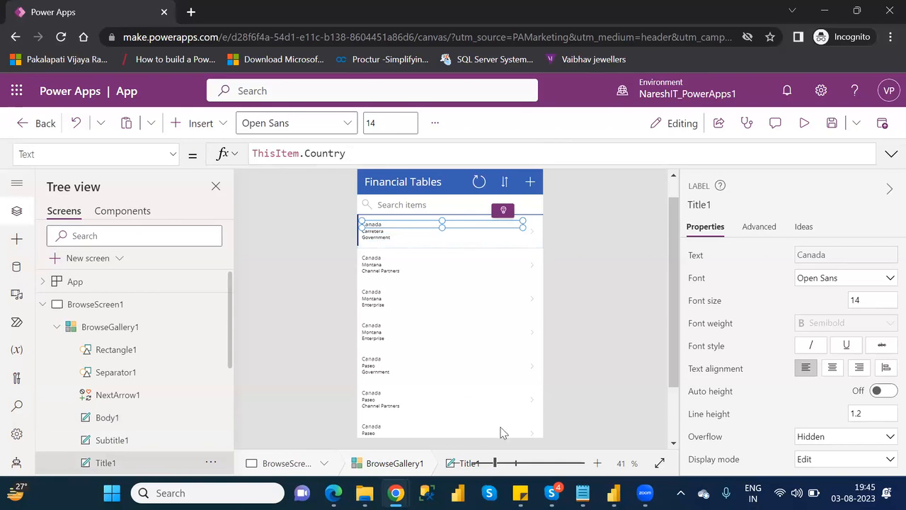
{"action": "left_click", "coordinate": [501, 464]}
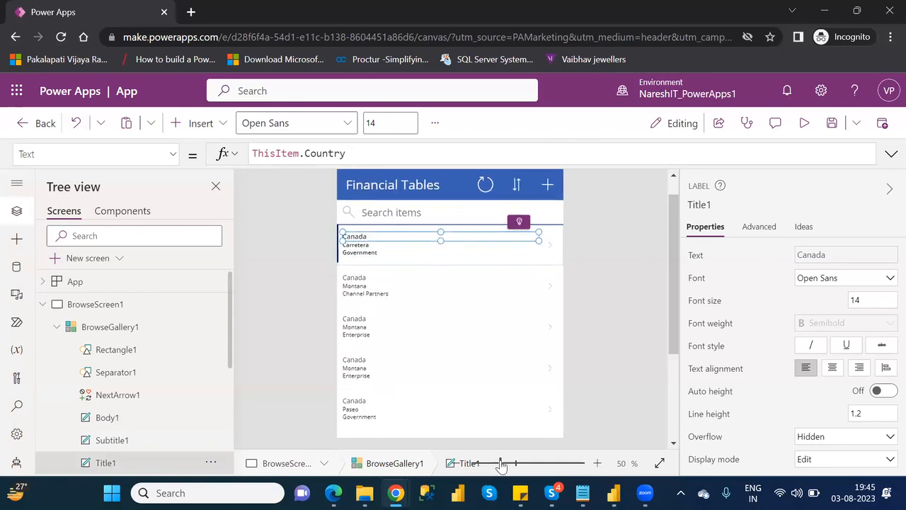
{"action": "left_click", "coordinate": [507, 464]}
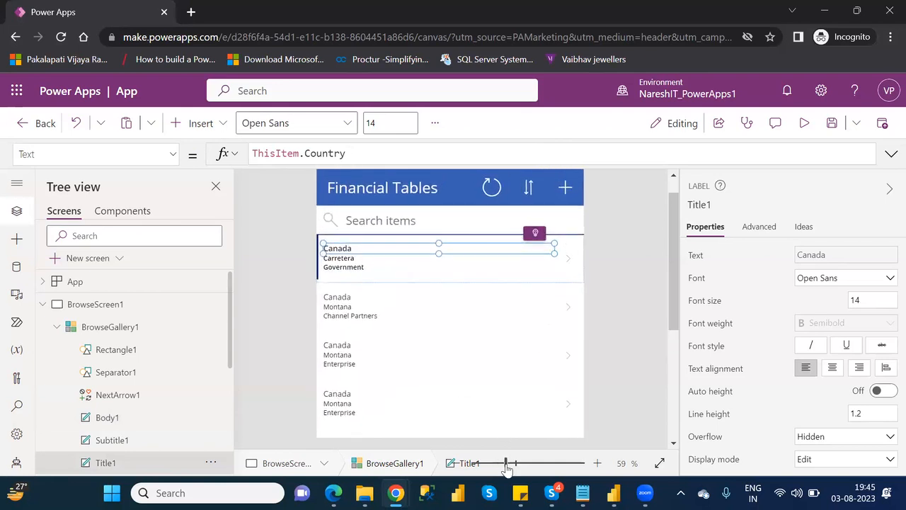
{"action": "left_click", "coordinate": [805, 125]}
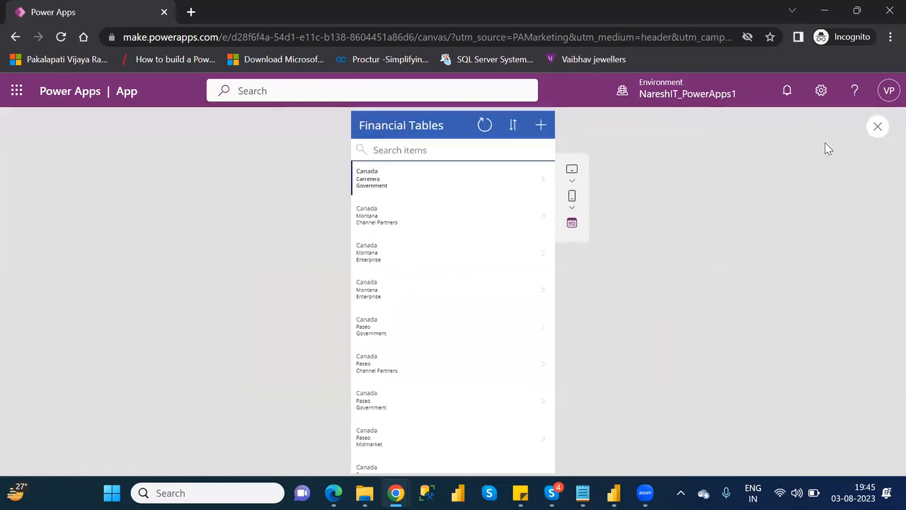
{"action": "left_click", "coordinate": [542, 185]}
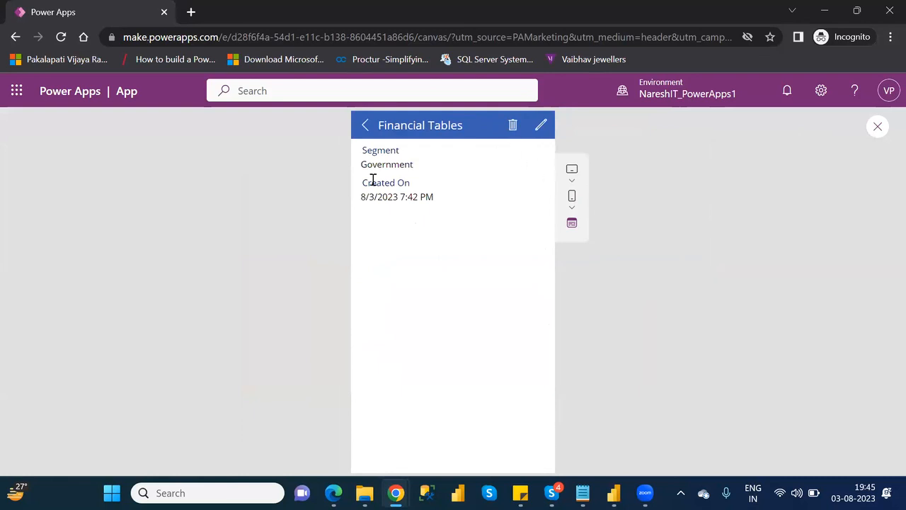
{"action": "left_click", "coordinate": [541, 125]}
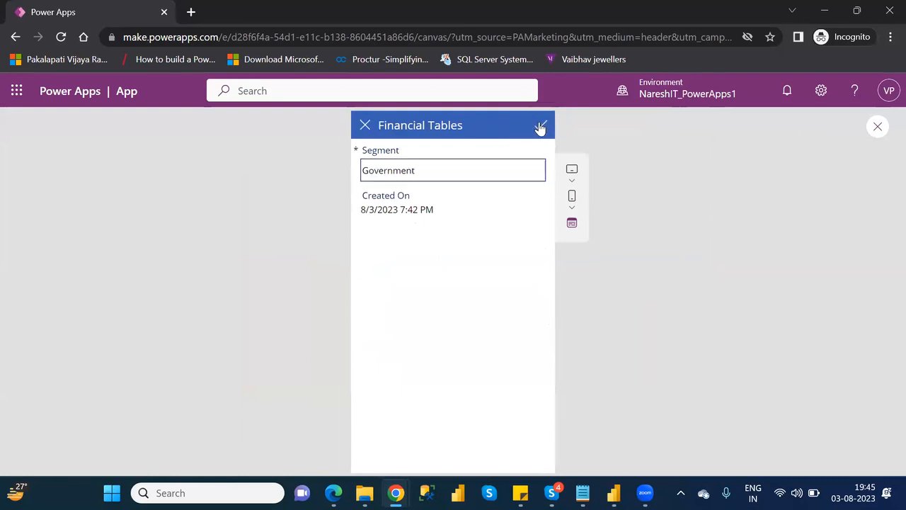
{"action": "left_click", "coordinate": [877, 127]}
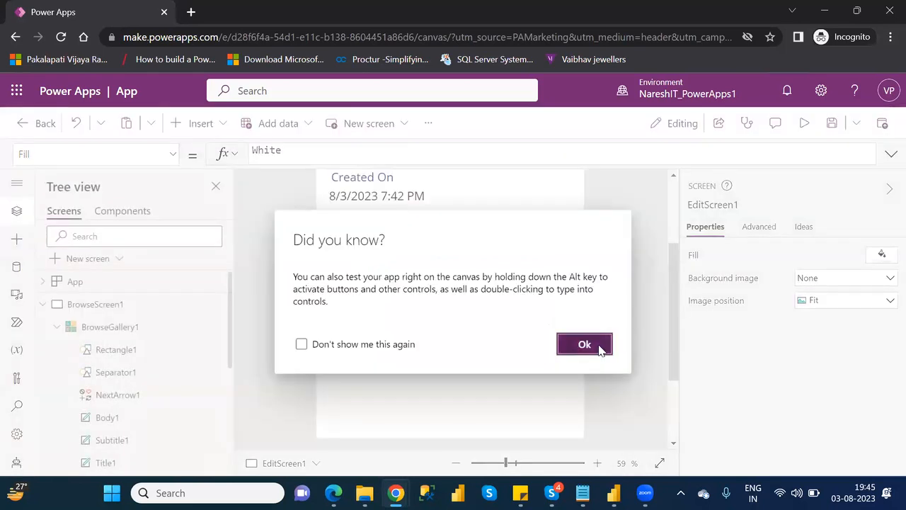
{"action": "left_click", "coordinate": [585, 344]}
- Select DetailForm1 on DetailScreen1 and open its fields for editing
{"action": "left_click", "coordinate": [56, 327]}
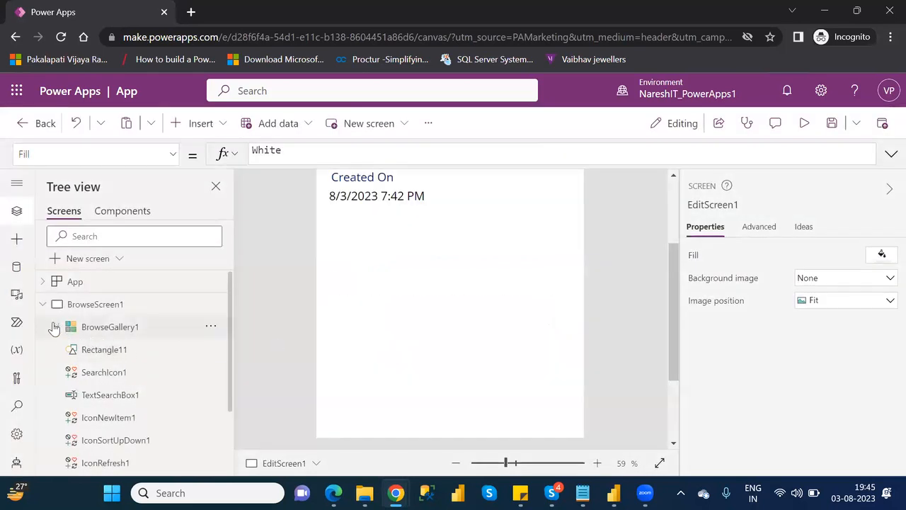
{"action": "left_click", "coordinate": [42, 304]}
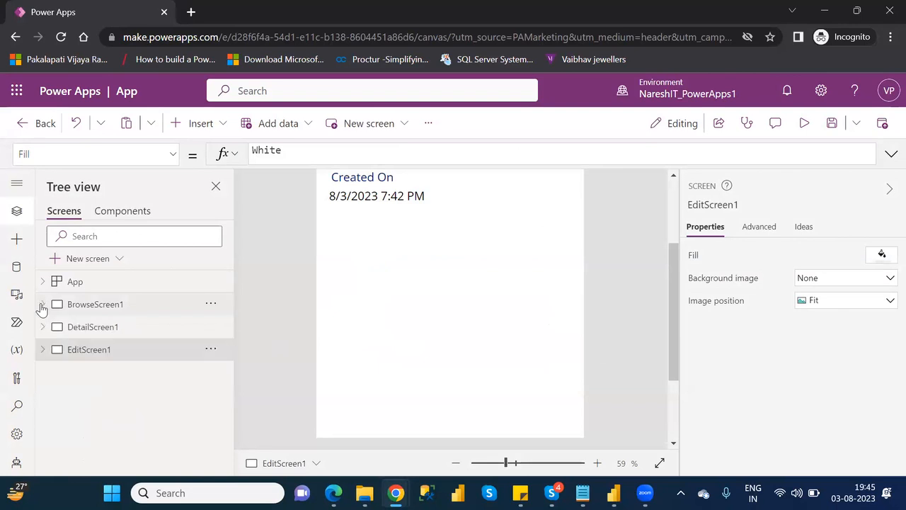
{"action": "left_click", "coordinate": [42, 327]}
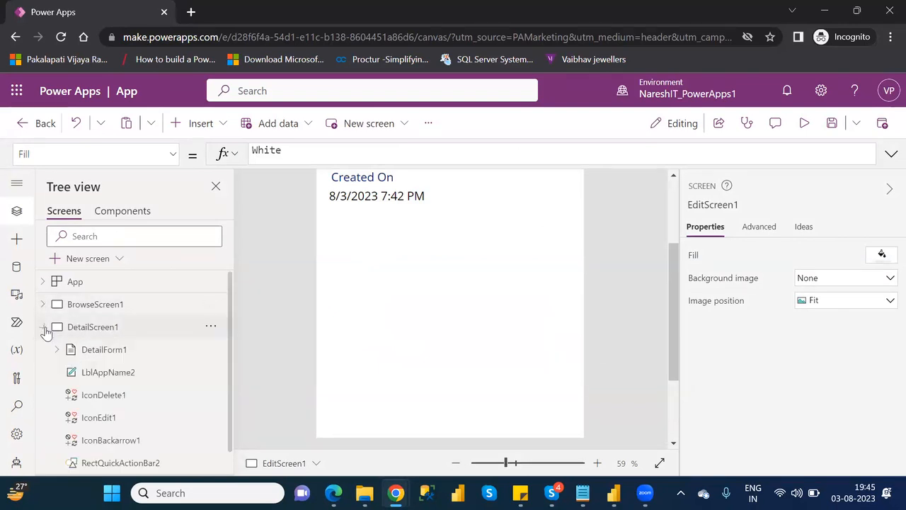
{"action": "left_click", "coordinate": [102, 351]}
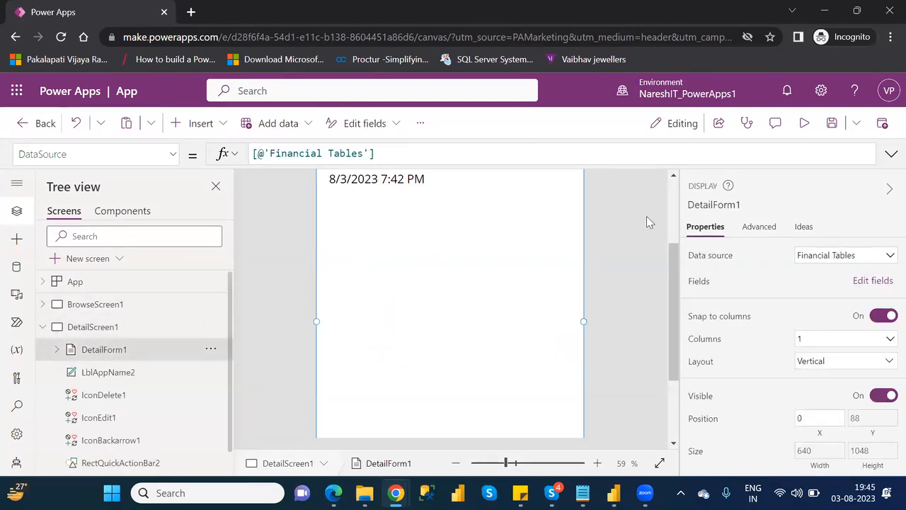
{"action": "scroll", "coordinate": [676, 205], "scroll_direction": "up", "scroll_amount": 3}
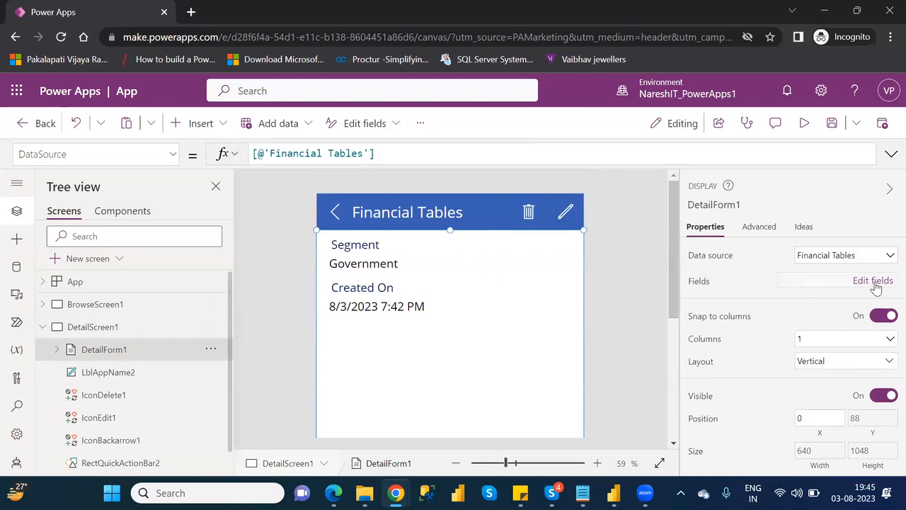
{"action": "left_click", "coordinate": [873, 281]}
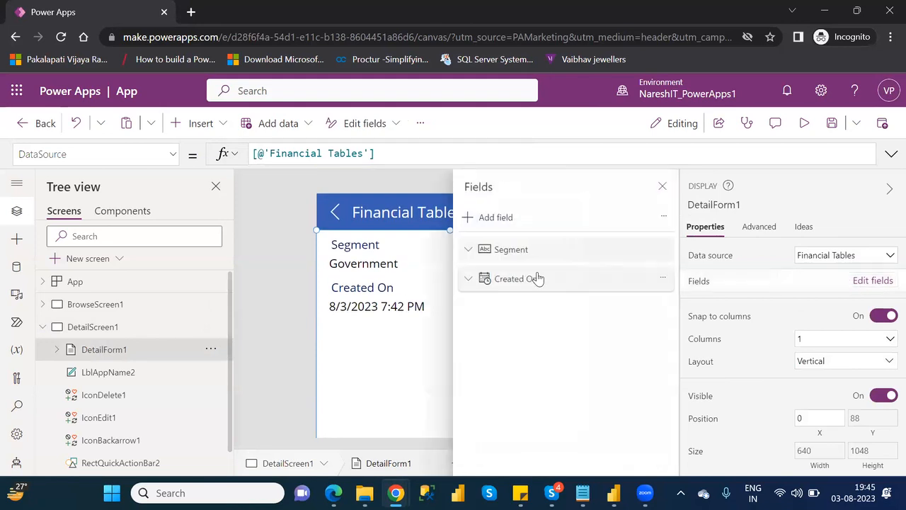
- Add the Country, Product, Profit and Sales fields to the detail form and finish editing its fields
{"action": "left_click", "coordinate": [496, 218]}
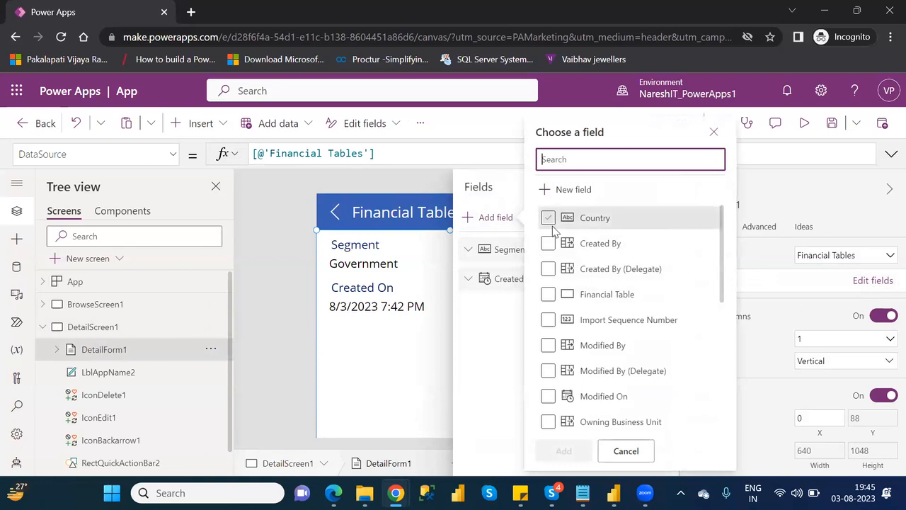
{"action": "left_click", "coordinate": [549, 218]}
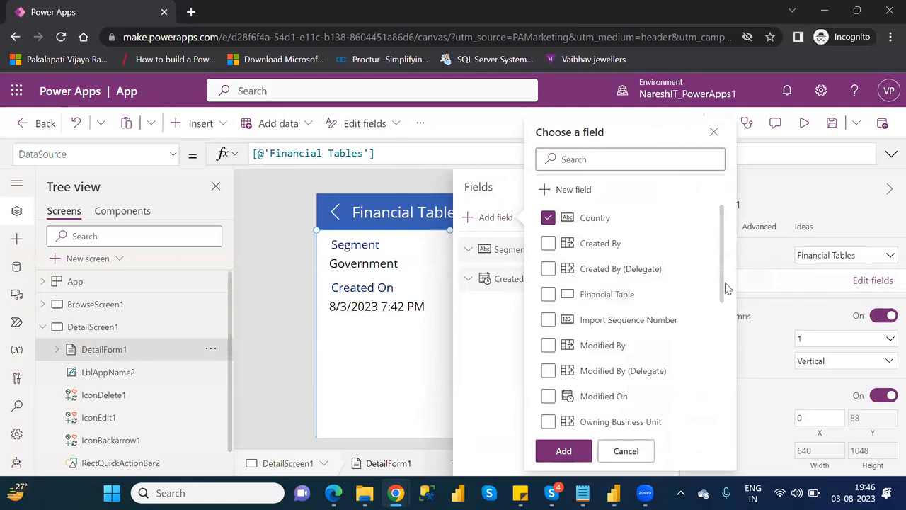
{"action": "scroll", "coordinate": [722, 293], "scroll_direction": "down", "scroll_amount": 3}
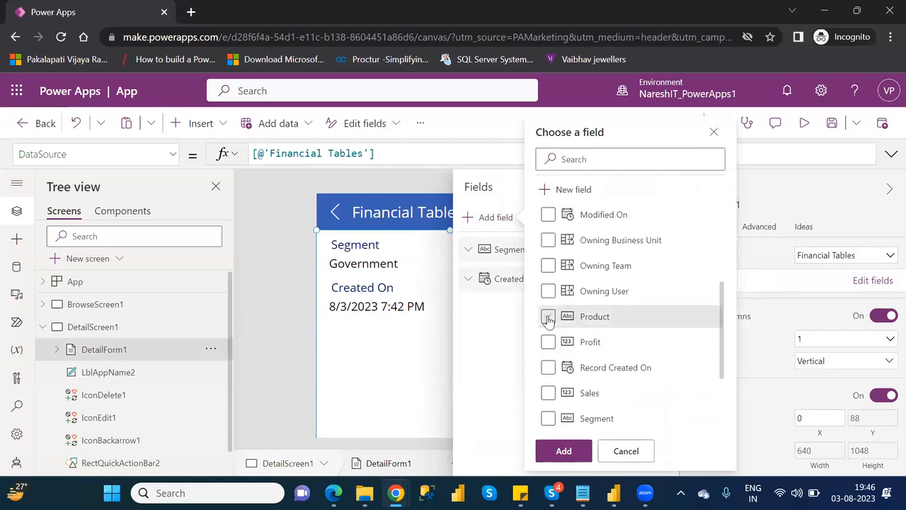
{"action": "left_click", "coordinate": [548, 318]}
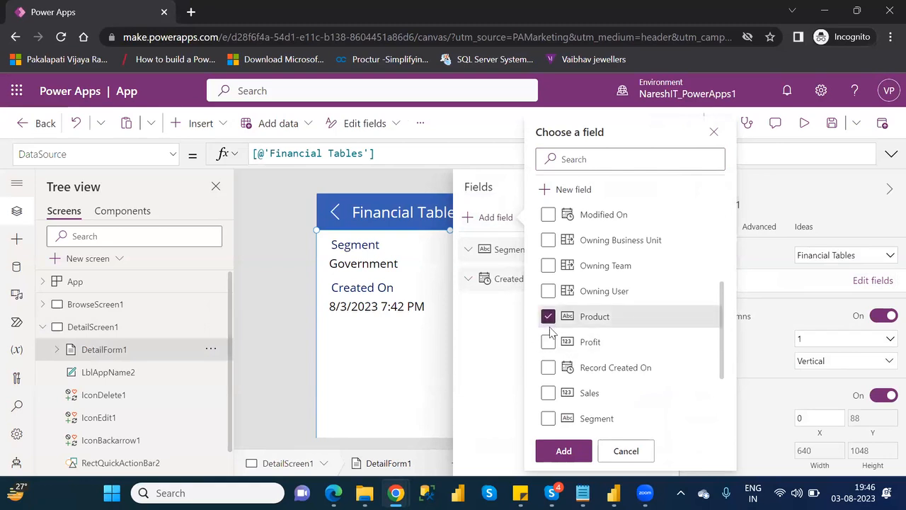
{"action": "left_click", "coordinate": [548, 342]}
{"action": "left_click", "coordinate": [548, 394]}
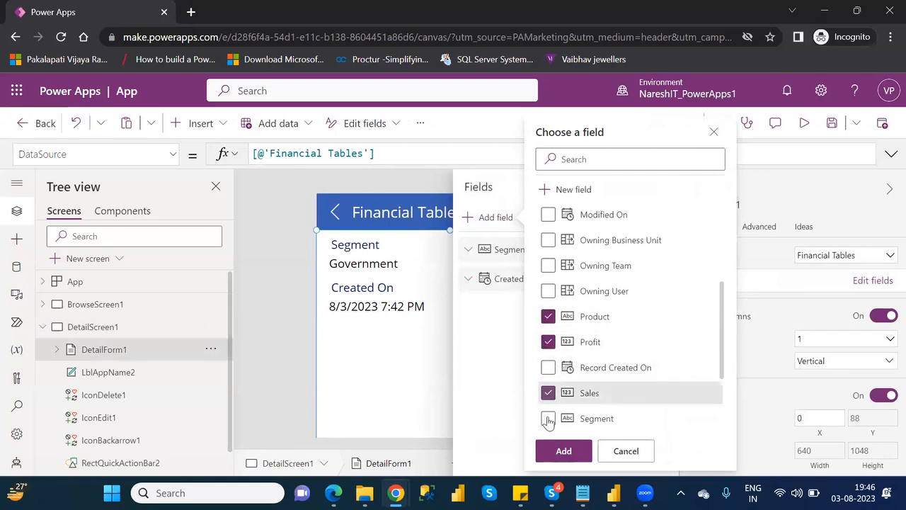
{"action": "left_click", "coordinate": [565, 451]}
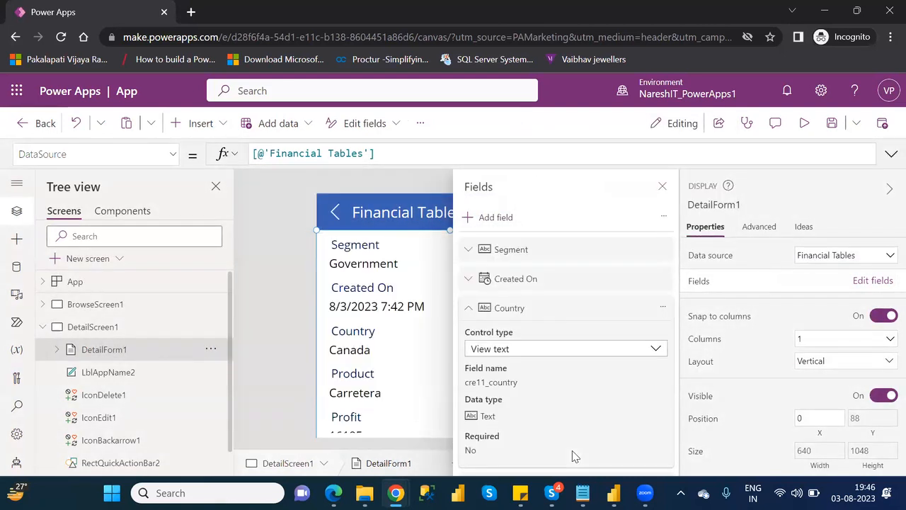
{"action": "left_click", "coordinate": [662, 186]}
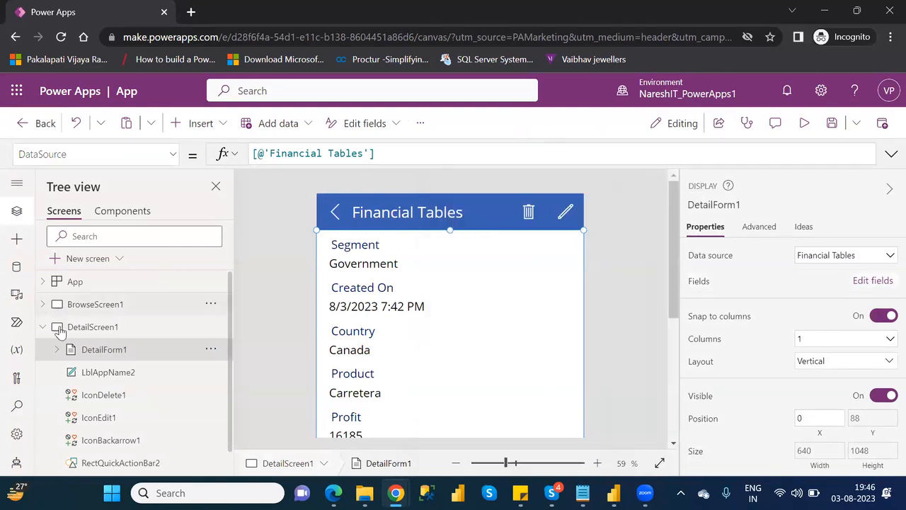
- Select EditForm1 on EditScreen1 and open its fields for editing
{"action": "left_click", "coordinate": [42, 327]}
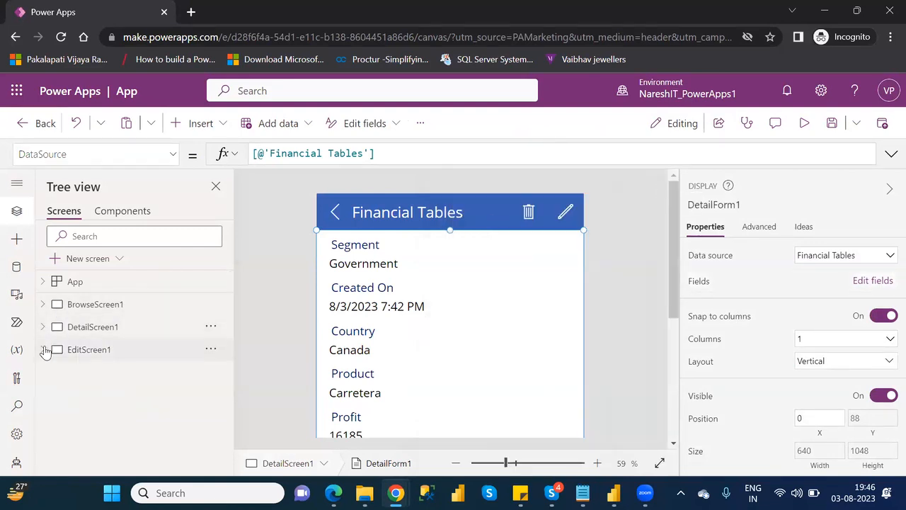
{"action": "left_click", "coordinate": [43, 349]}
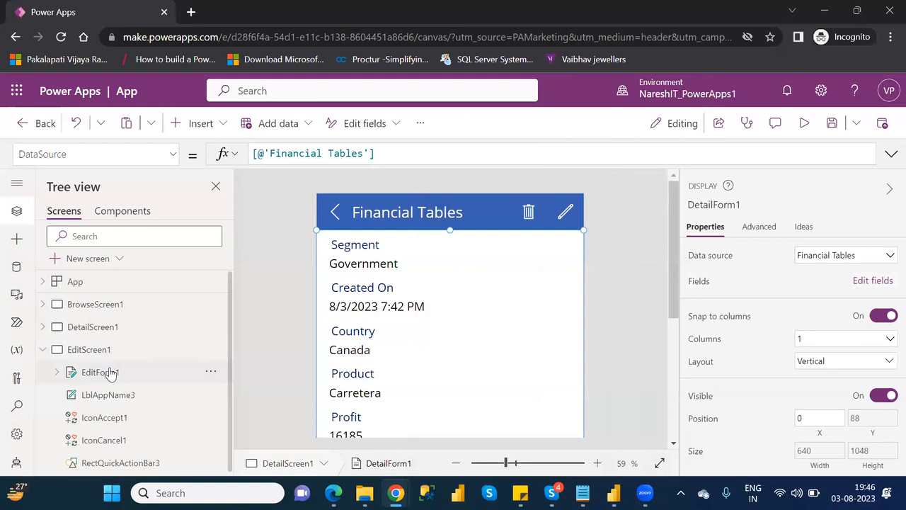
{"action": "left_click", "coordinate": [100, 372]}
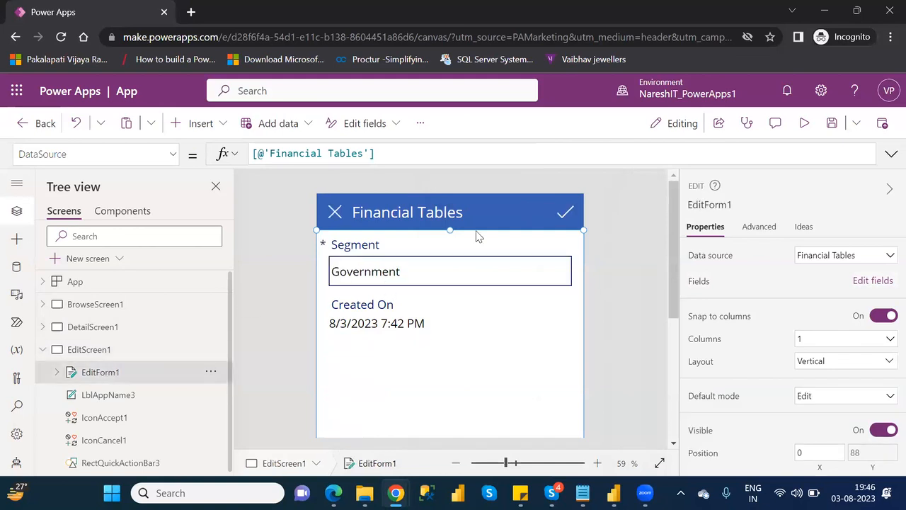
{"action": "left_click", "coordinate": [865, 283]}
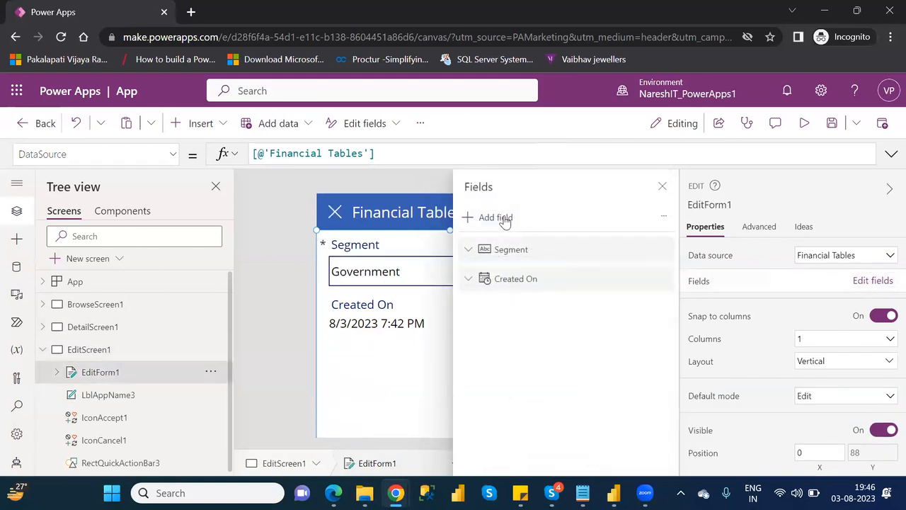
- Add the Country, Product, Profit, Sales, Segment and Status fields to EditForm1
{"action": "left_click", "coordinate": [495, 217]}
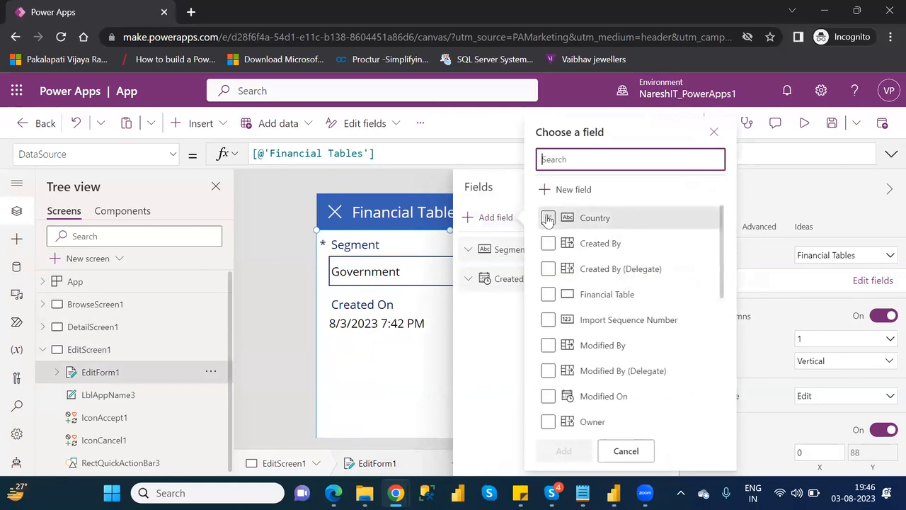
{"action": "left_click", "coordinate": [547, 218]}
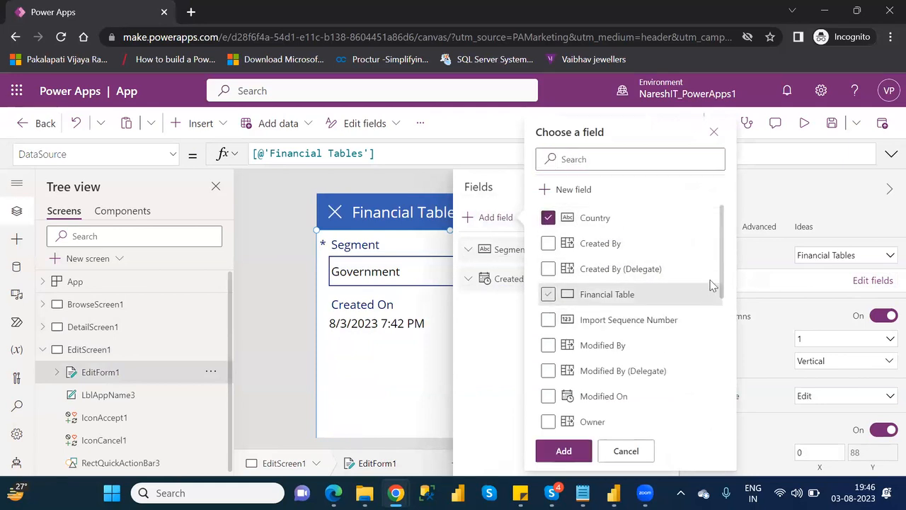
{"action": "left_click_drag", "start_coordinate": [721, 283], "coordinate": [736, 358]}
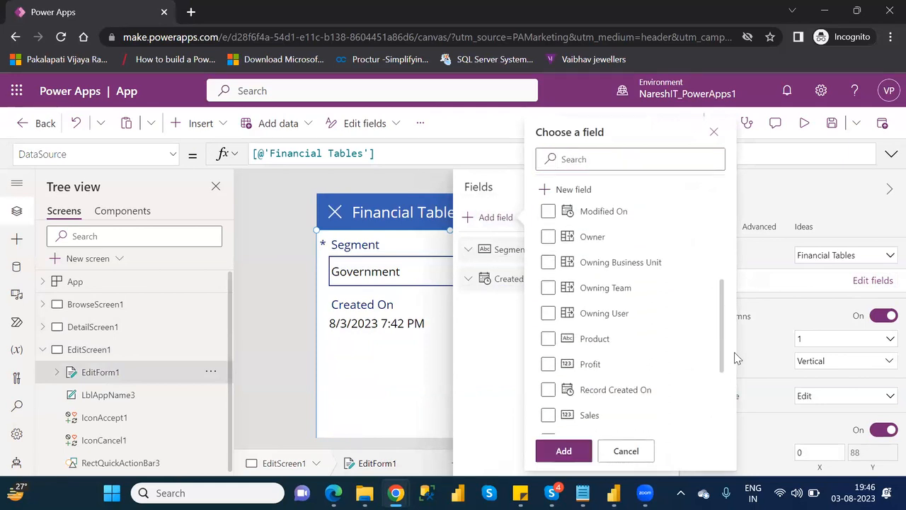
{"action": "left_click", "coordinate": [549, 339]}
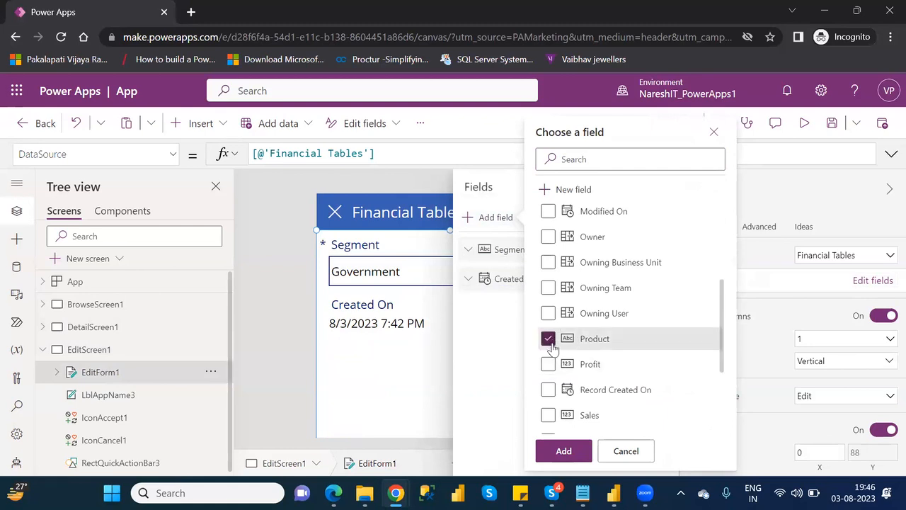
{"action": "left_click", "coordinate": [550, 364]}
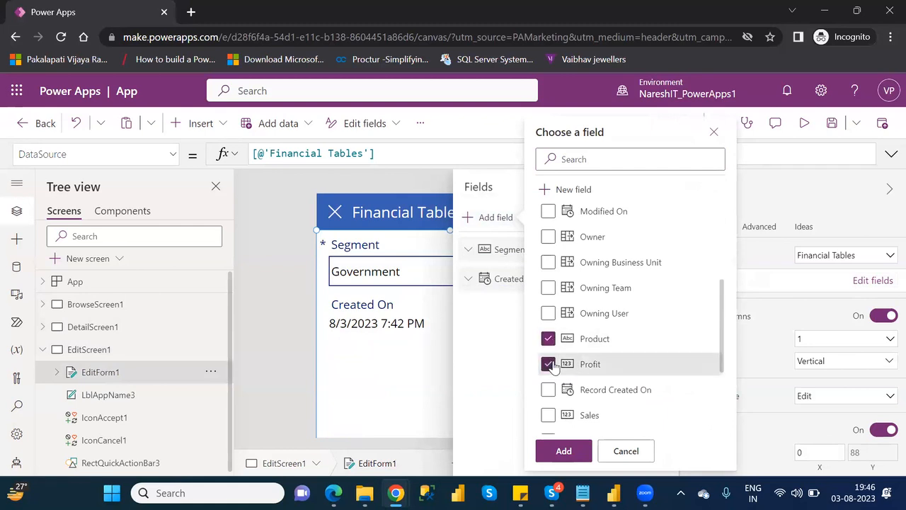
{"action": "left_click", "coordinate": [551, 417]}
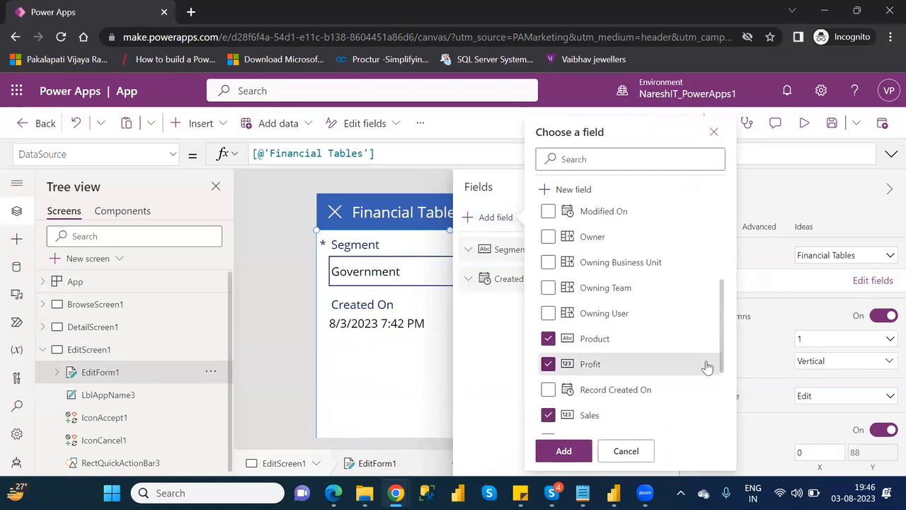
{"action": "left_click_drag", "start_coordinate": [719, 366], "coordinate": [731, 415]}
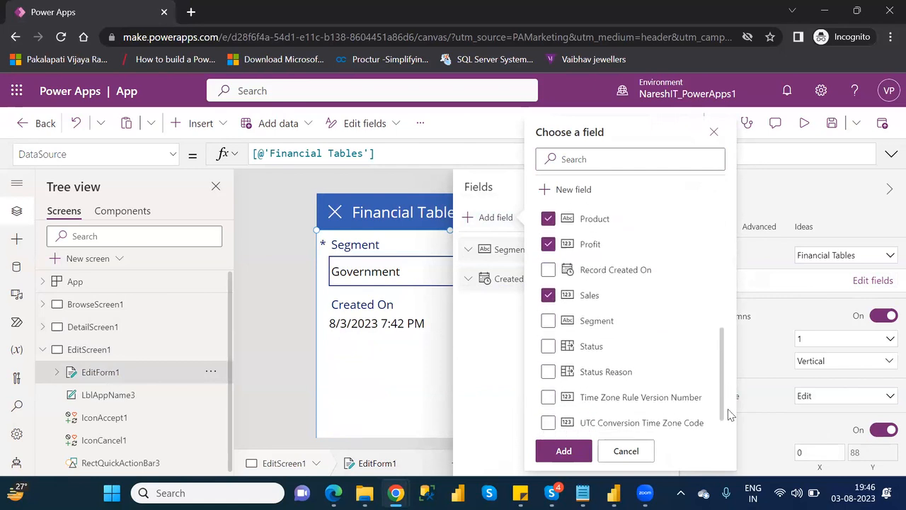
{"action": "left_click", "coordinate": [554, 325]}
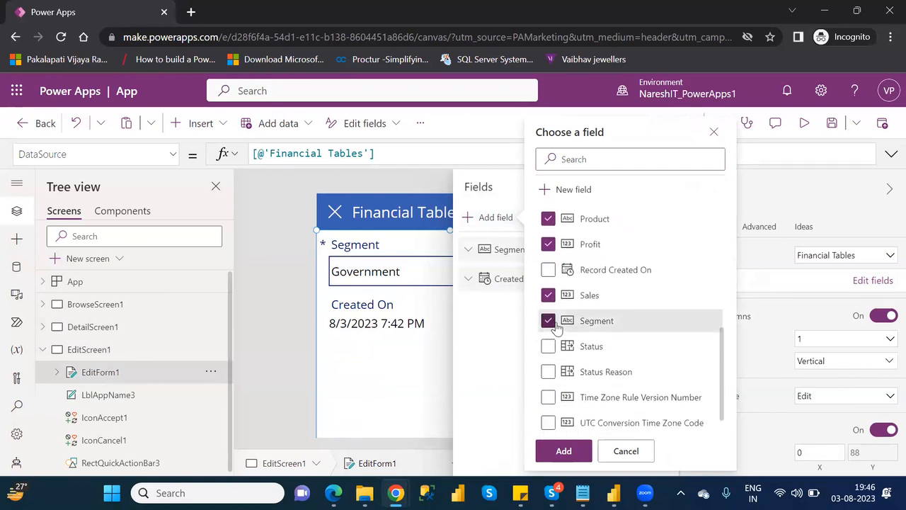
{"action": "left_click", "coordinate": [549, 351]}
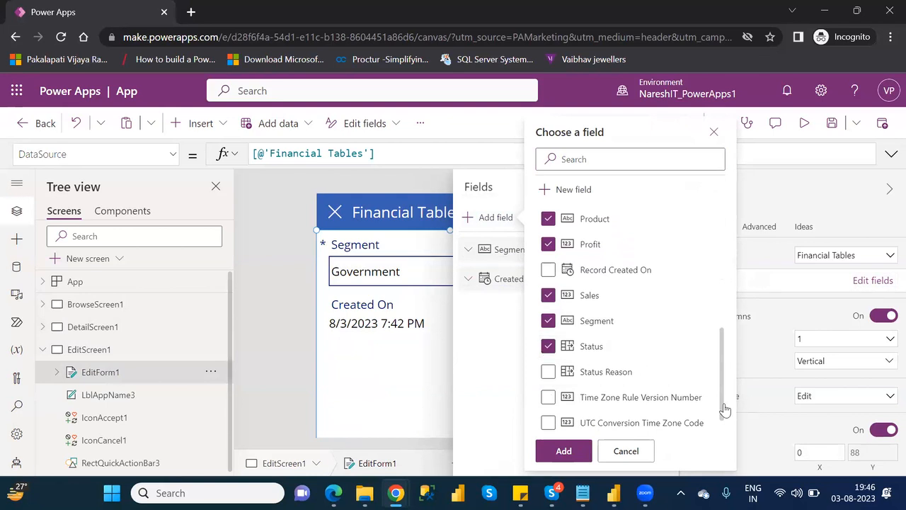
{"action": "left_click", "coordinate": [567, 448]}
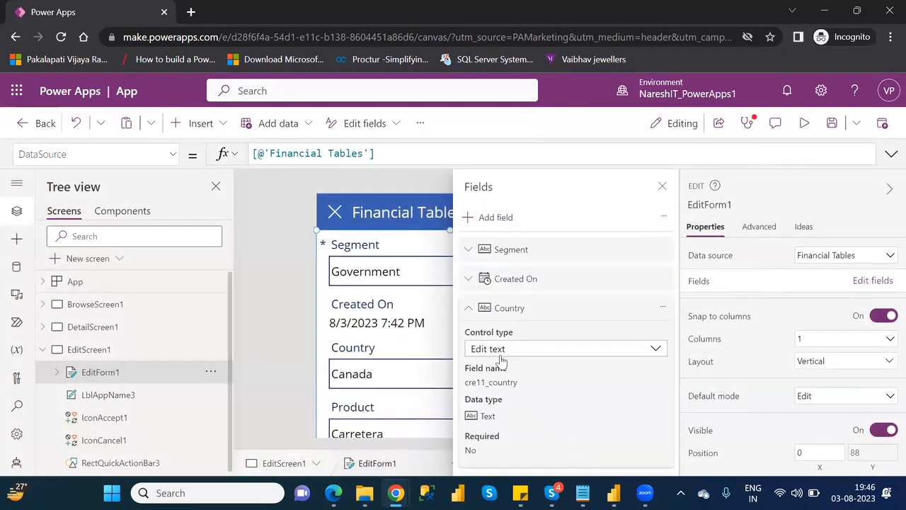
- Collapse the field details and reorder EditForm1's fields as Country, Segment, Product and Sales, ahead of Created On and Profit
{"action": "left_click", "coordinate": [468, 307]}
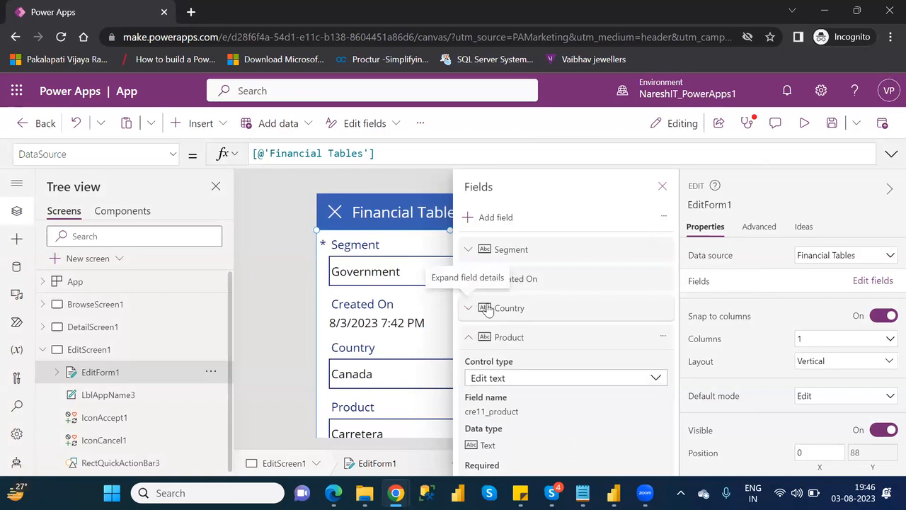
{"action": "left_click", "coordinate": [469, 338]}
{"action": "left_click", "coordinate": [470, 368]}
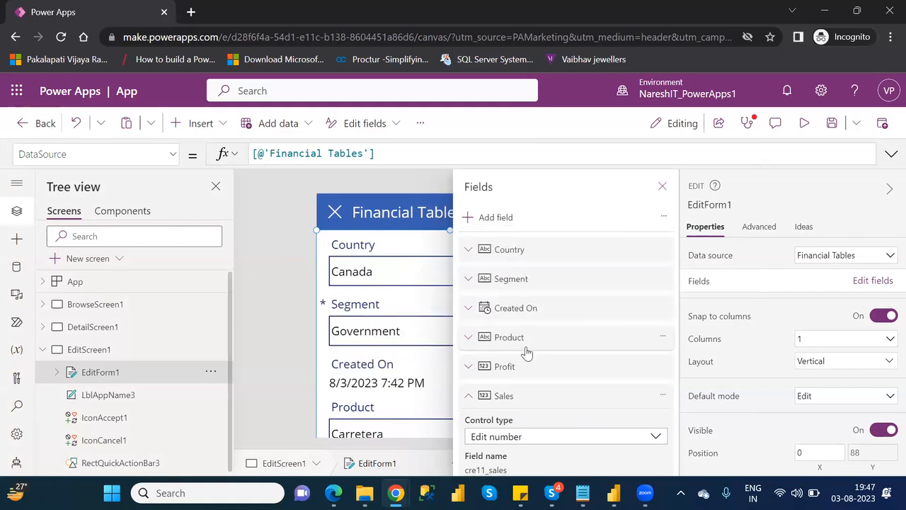
{"action": "left_click_drag", "start_coordinate": [530, 349], "coordinate": [526, 329]}
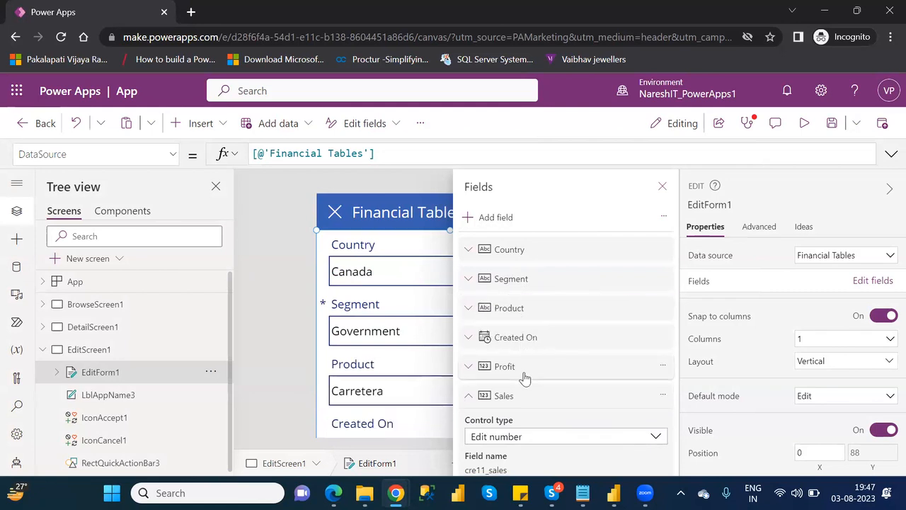
{"action": "left_click_drag", "start_coordinate": [518, 404], "coordinate": [530, 348]}
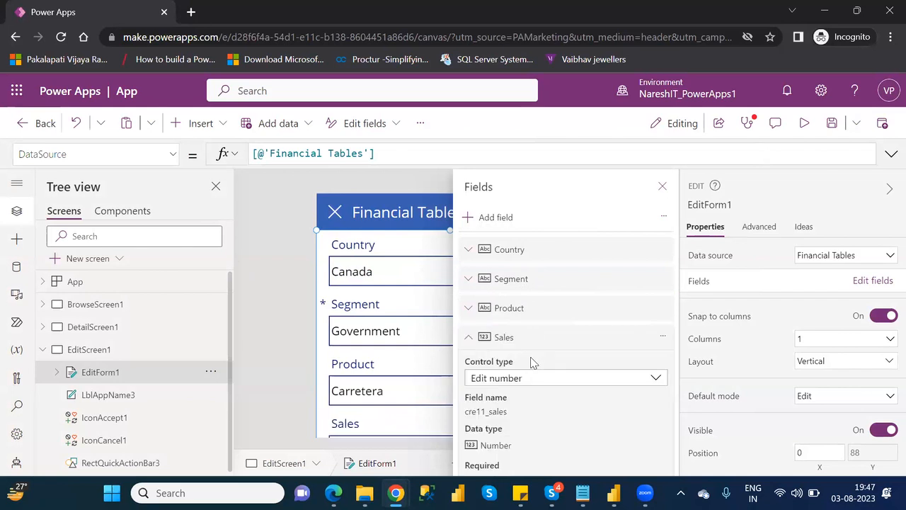
{"action": "left_click", "coordinate": [469, 337]}
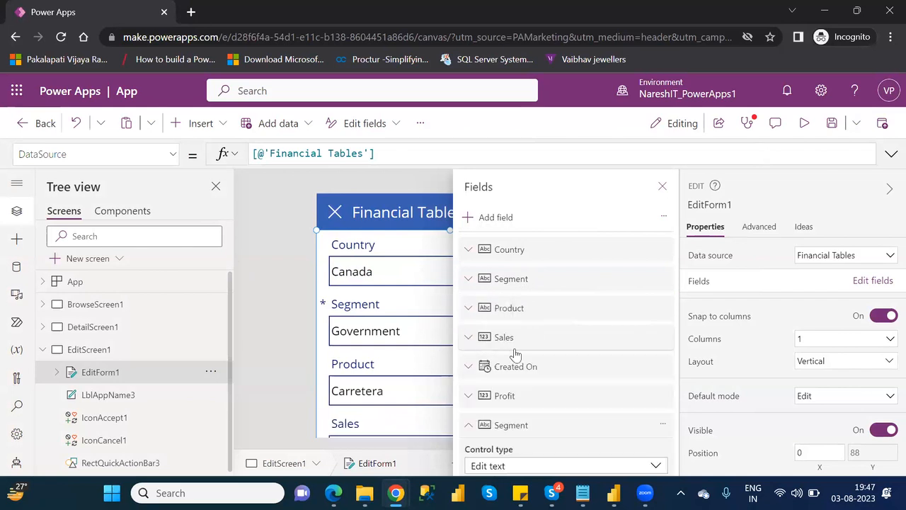
- Move the Profit field above Created On and remove the duplicate Segment field below Created On from EditForm1
{"action": "left_click_drag", "start_coordinate": [529, 403], "coordinate": [533, 364]}
{"action": "mouse_move", "coordinate": [523, 432]}
{"action": "left_mouse_down"}
{"action": "mouse_move", "coordinate": [514, 380]}
{"action": "mouse_move", "coordinate": [523, 433]}
{"action": "left_mouse_up"}
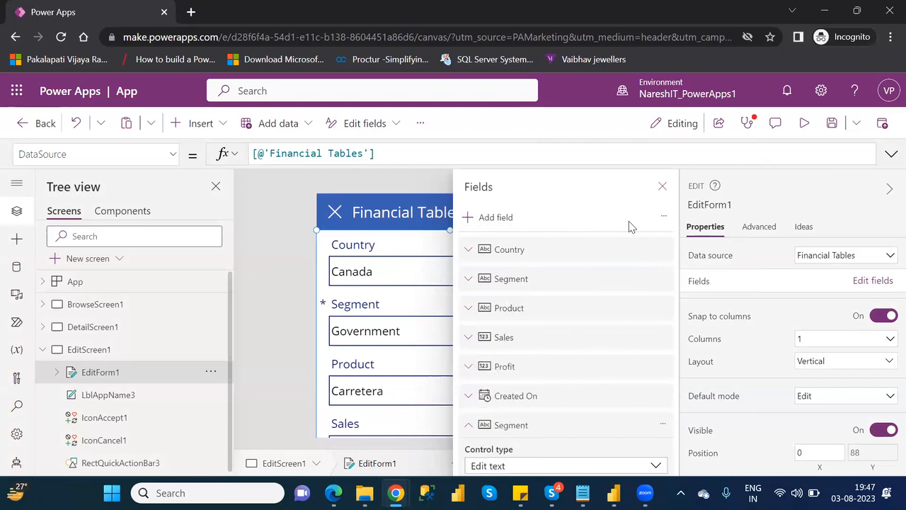
{"action": "left_click", "coordinate": [666, 424]}
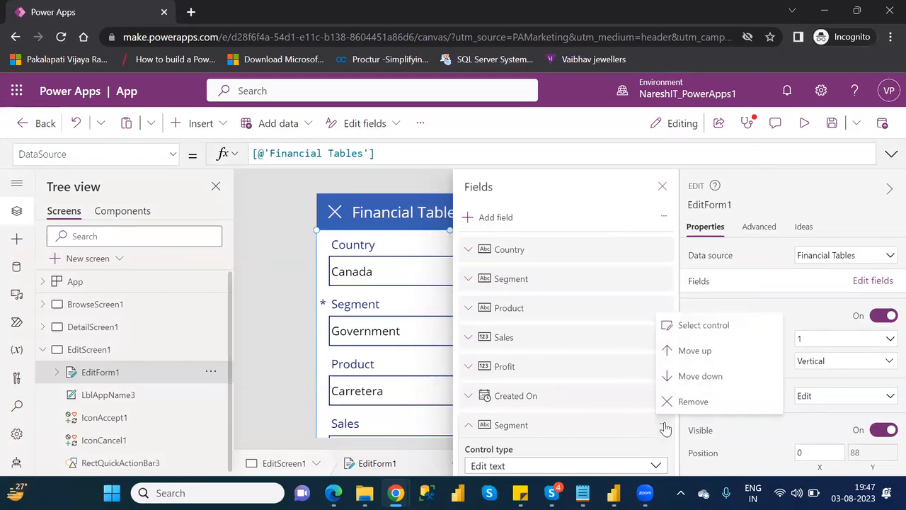
{"action": "left_click", "coordinate": [693, 402]}
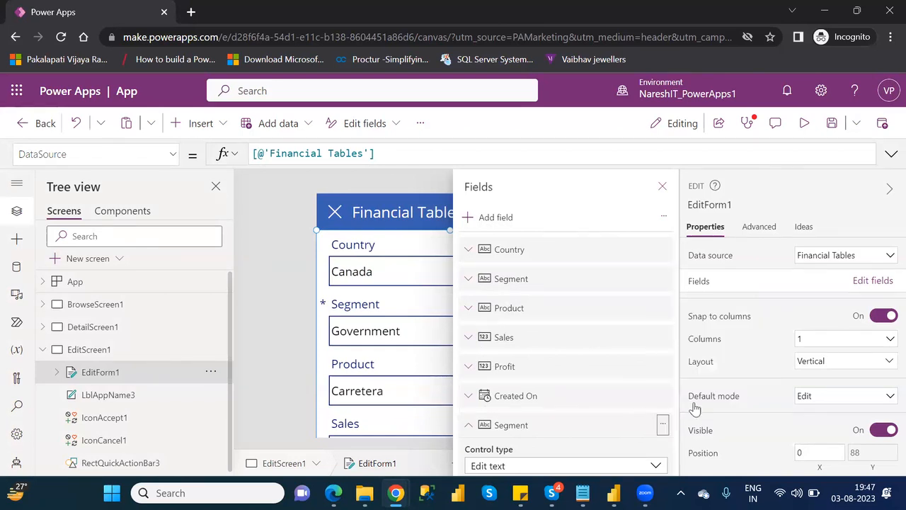
- Close EditForm1's field list, preview the edit screen, append 123 to the Country value, submit the item and exit the preview
{"action": "left_click", "coordinate": [661, 183]}
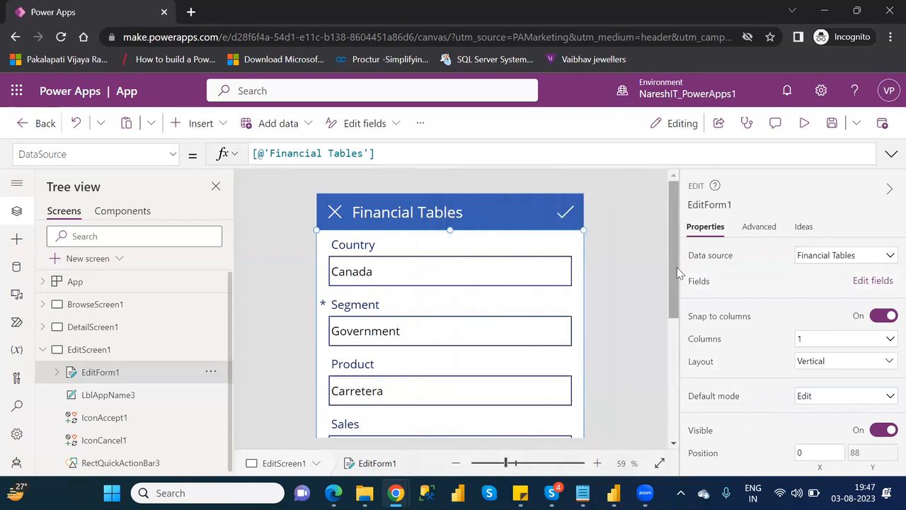
{"action": "scroll", "coordinate": [677, 272], "scroll_direction": "down", "scroll_amount": 5}
{"action": "left_click_drag", "start_coordinate": [697, 283], "coordinate": [698, 260]}
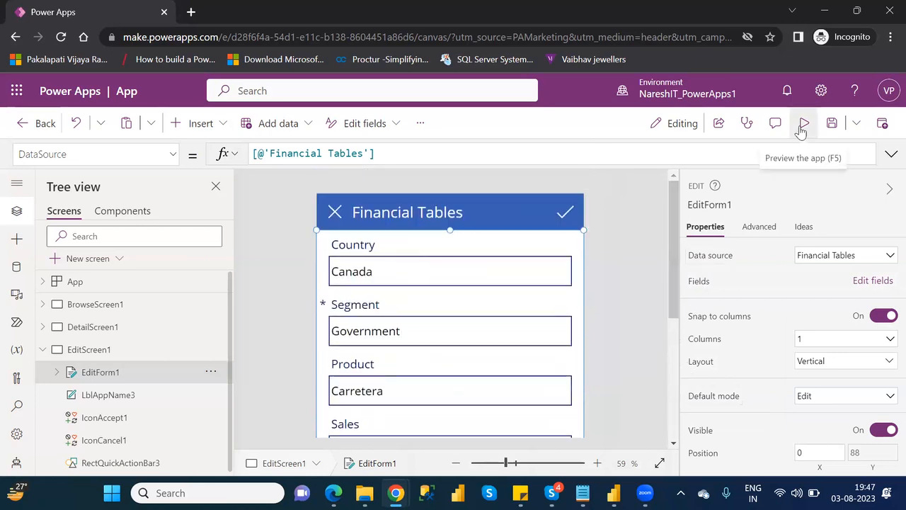
{"action": "left_click", "coordinate": [804, 125]}
{"action": "left_click", "coordinate": [415, 176]}
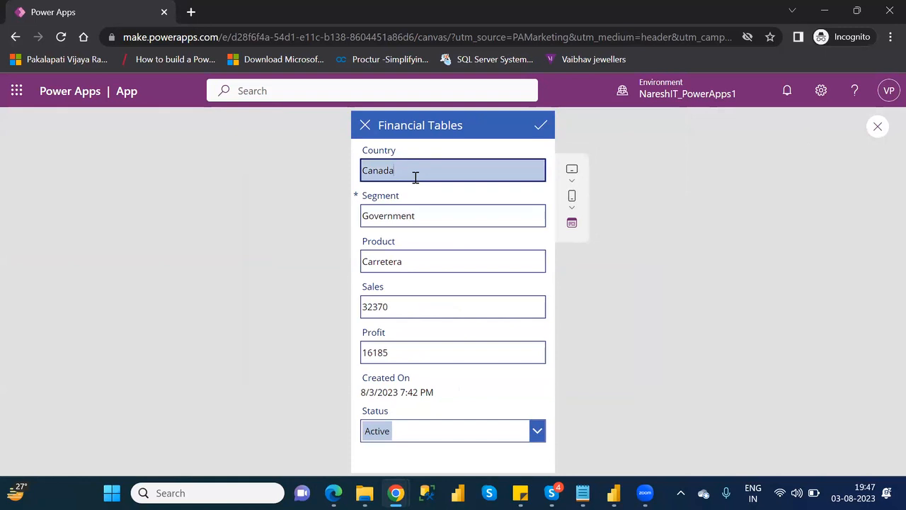
{"action": "type", "text": "123"}
{"action": "left_click", "coordinate": [536, 126]}
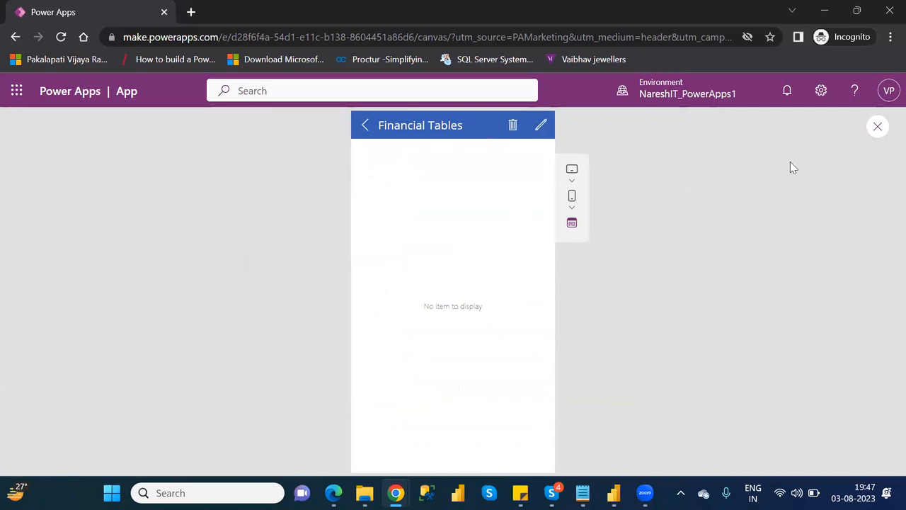
{"action": "left_click", "coordinate": [877, 127]}
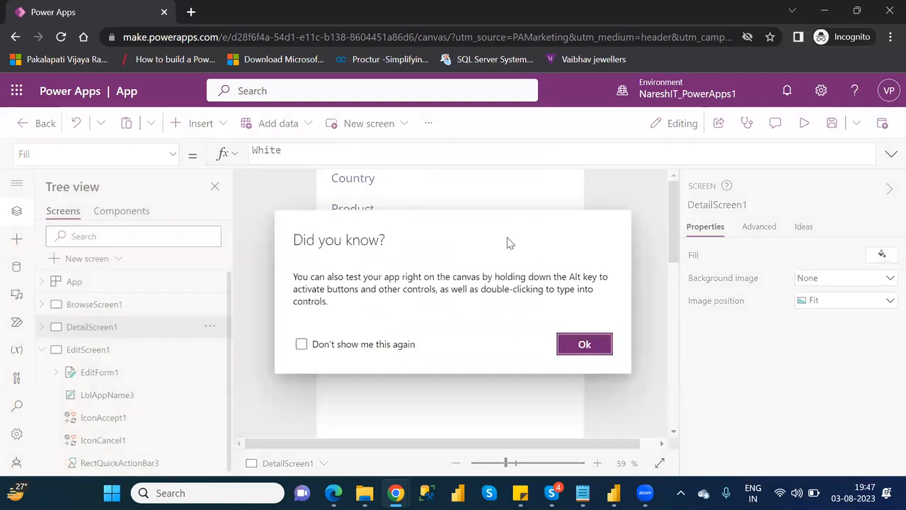
{"action": "left_click", "coordinate": [584, 346]}
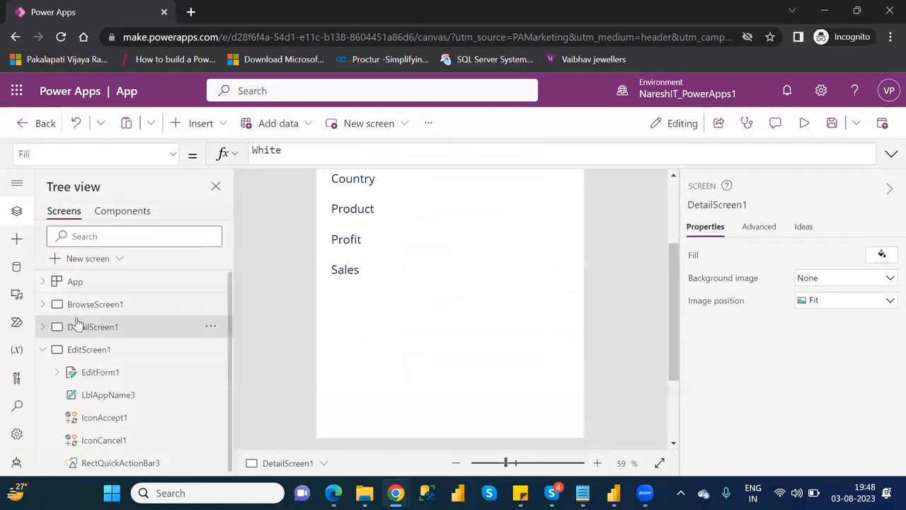
- Preview the app from BrowseScreen1 and open the first Canada, Montana, Channel Partners record for editing
{"action": "left_click", "coordinate": [85, 306]}
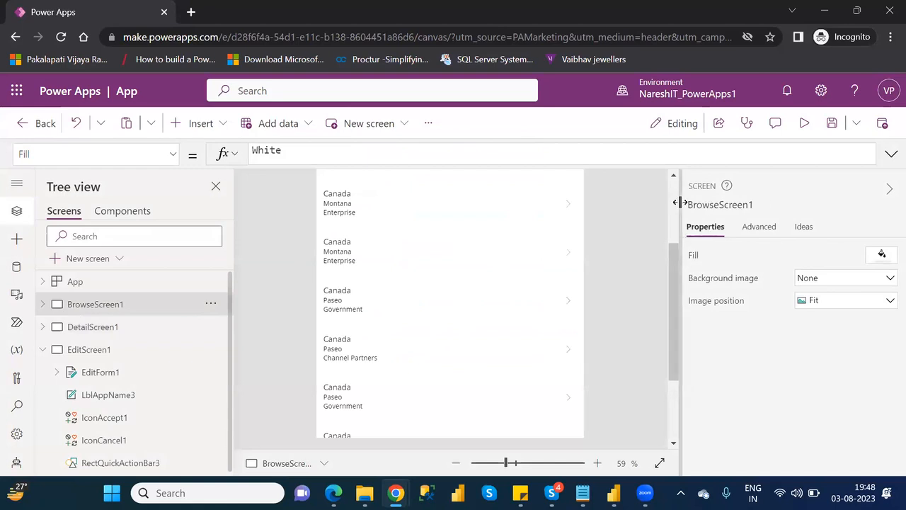
{"action": "scroll", "coordinate": [672, 205], "scroll_direction": "up", "scroll_amount": 3}
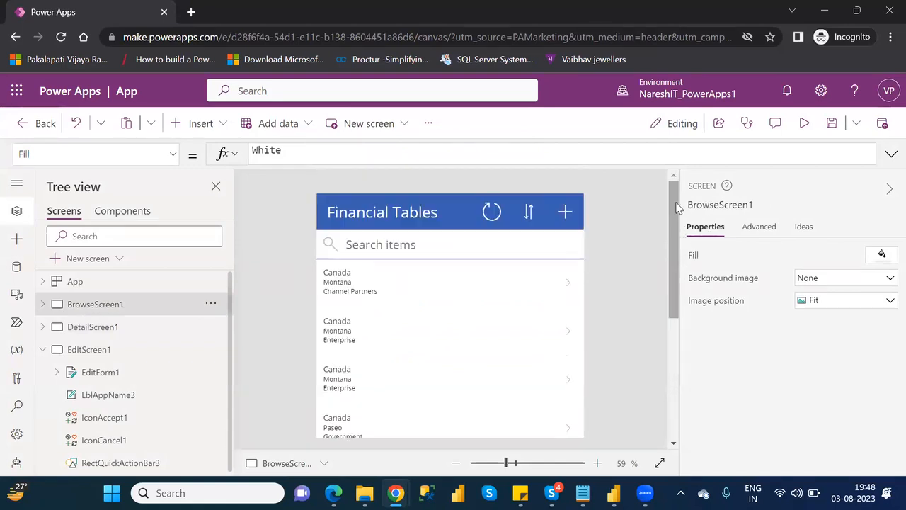
{"action": "left_click", "coordinate": [569, 281]}
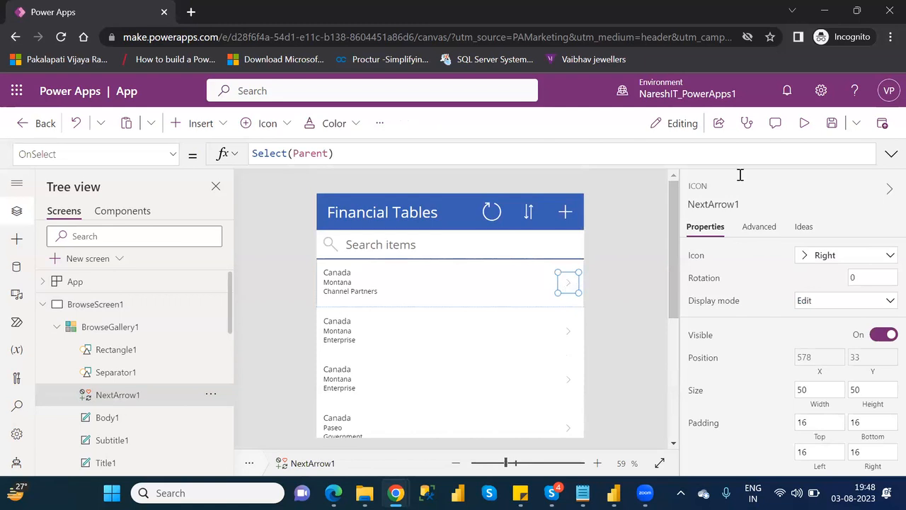
{"action": "left_click", "coordinate": [803, 125]}
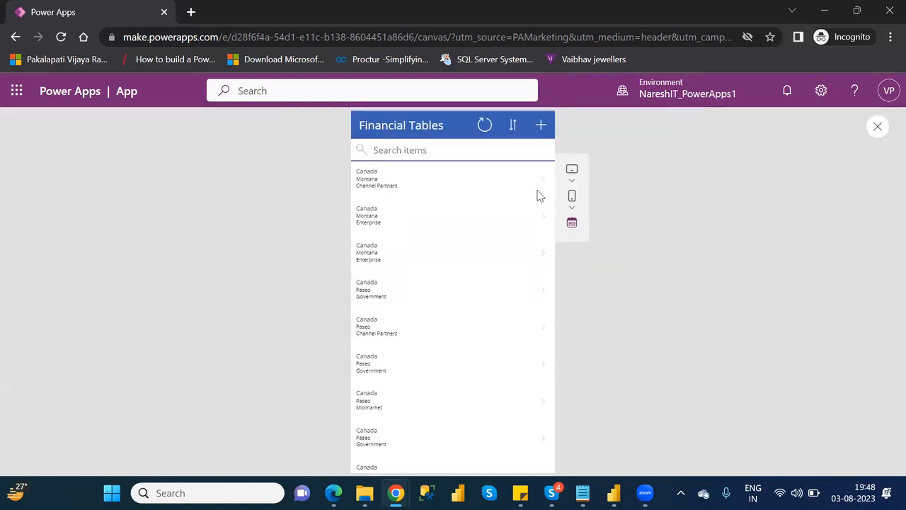
{"action": "left_click", "coordinate": [543, 183]}
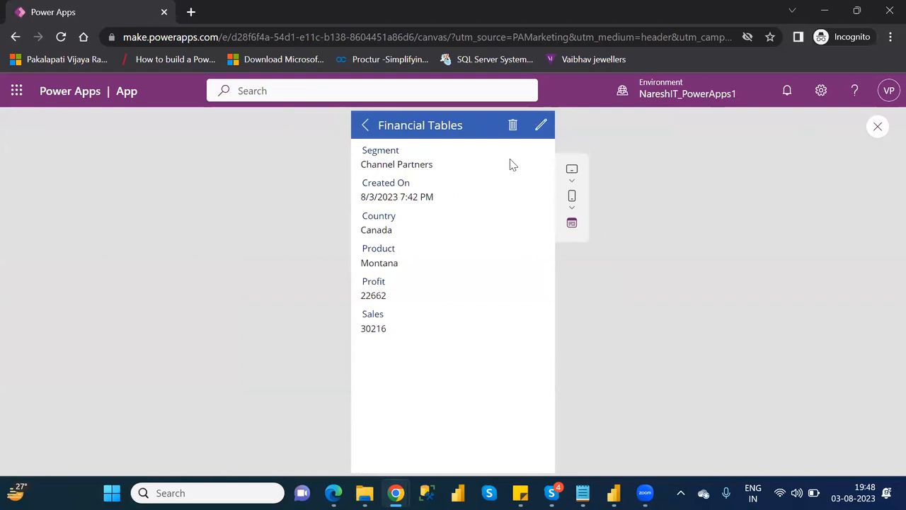
{"action": "left_click", "coordinate": [539, 127]}
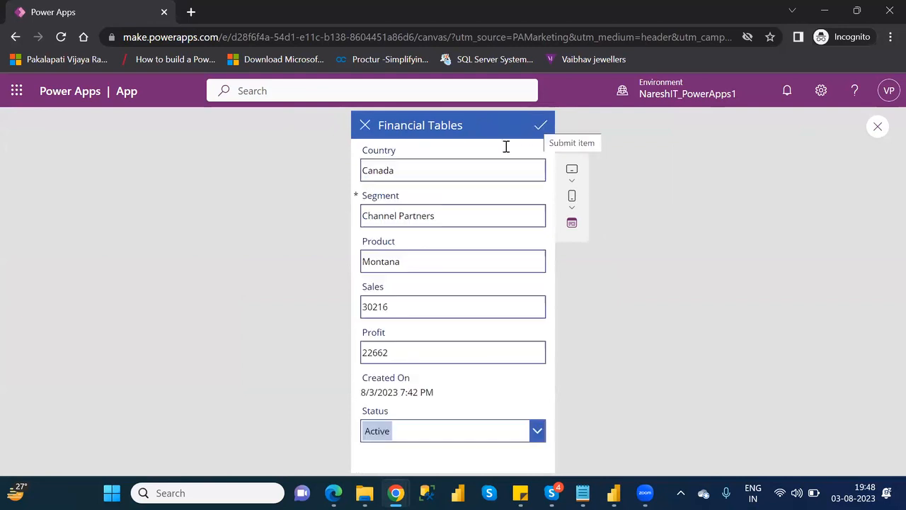
- Change the record's Product to Montana123 and its Status to Inactive, and submit the item
{"action": "left_click", "coordinate": [410, 265]}
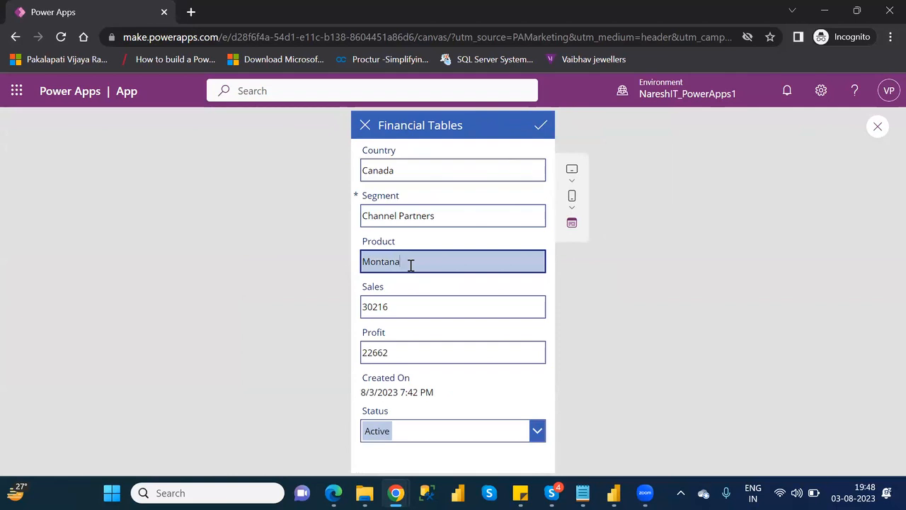
{"action": "type", "text": "123"}
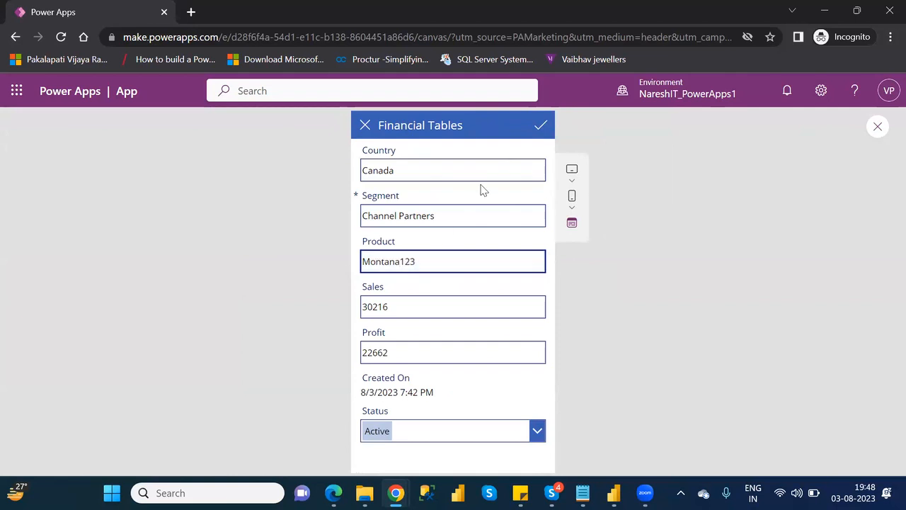
{"action": "left_click", "coordinate": [538, 432]}
{"action": "left_click", "coordinate": [538, 431]}
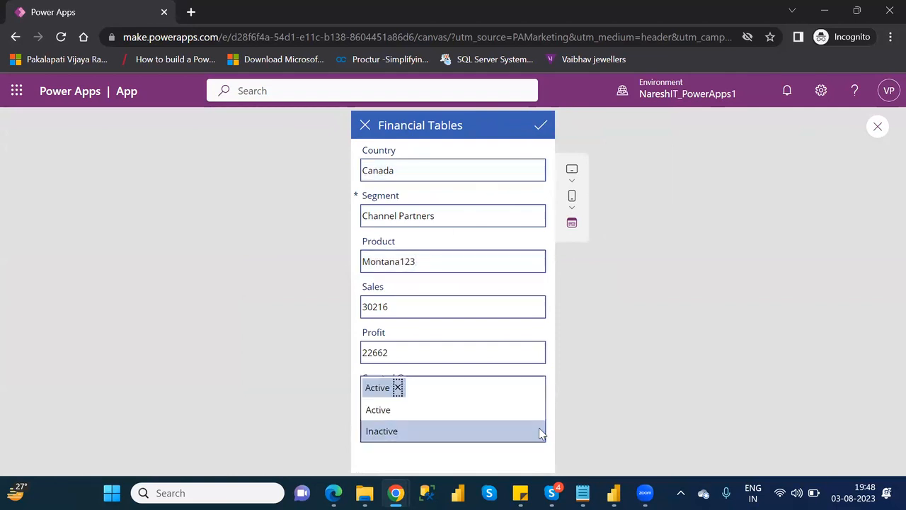
{"action": "left_click", "coordinate": [465, 438]}
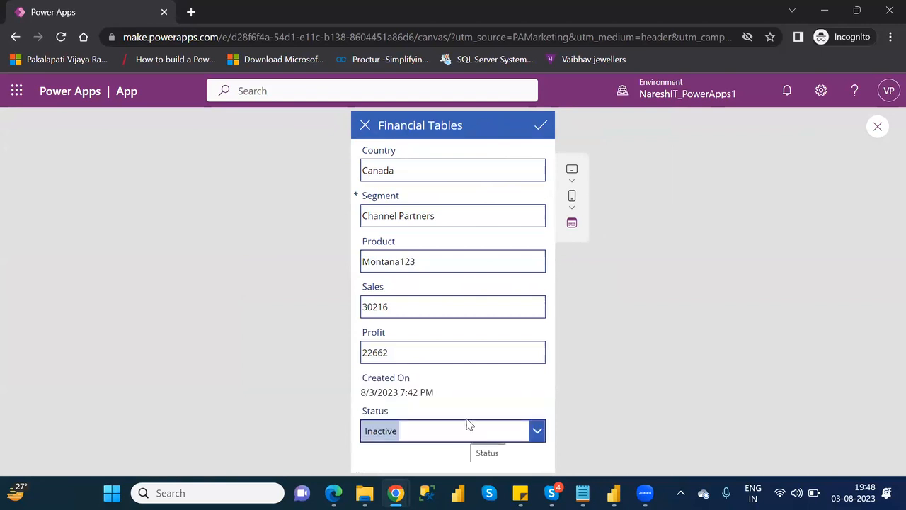
{"action": "left_click", "coordinate": [543, 127]}
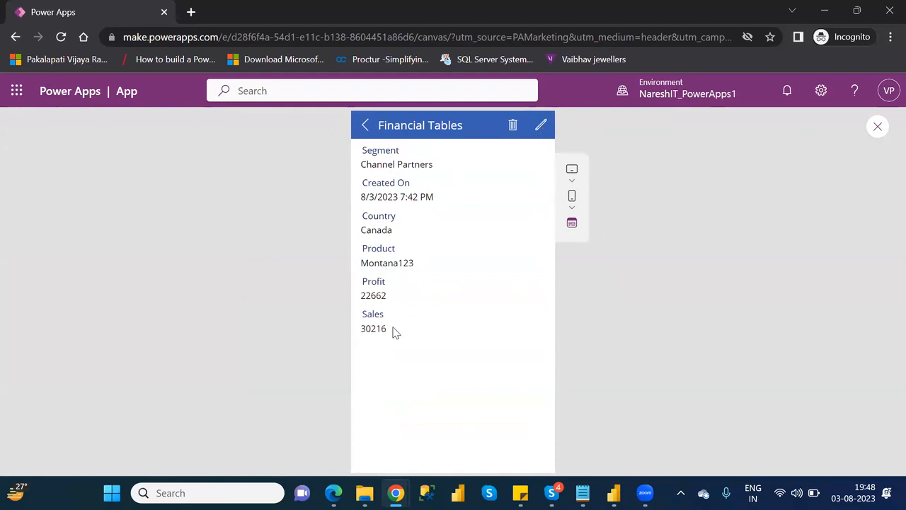
- Return to the browse list of records and exit the app preview
{"action": "left_click", "coordinate": [366, 128]}
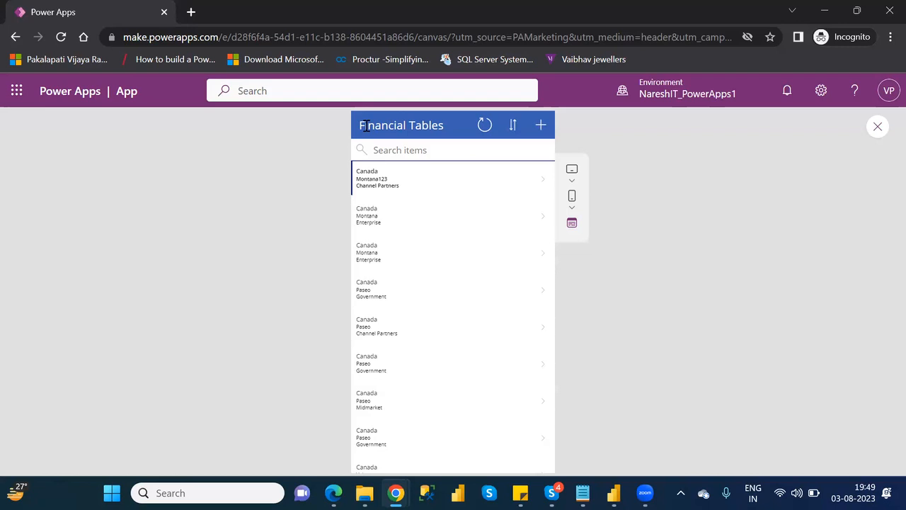
{"action": "left_click", "coordinate": [877, 128]}
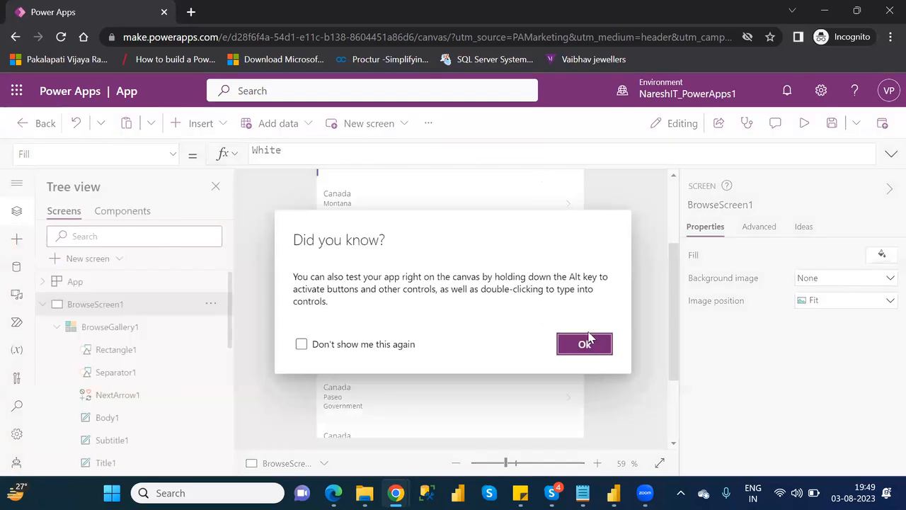
{"action": "left_click", "coordinate": [586, 343]}
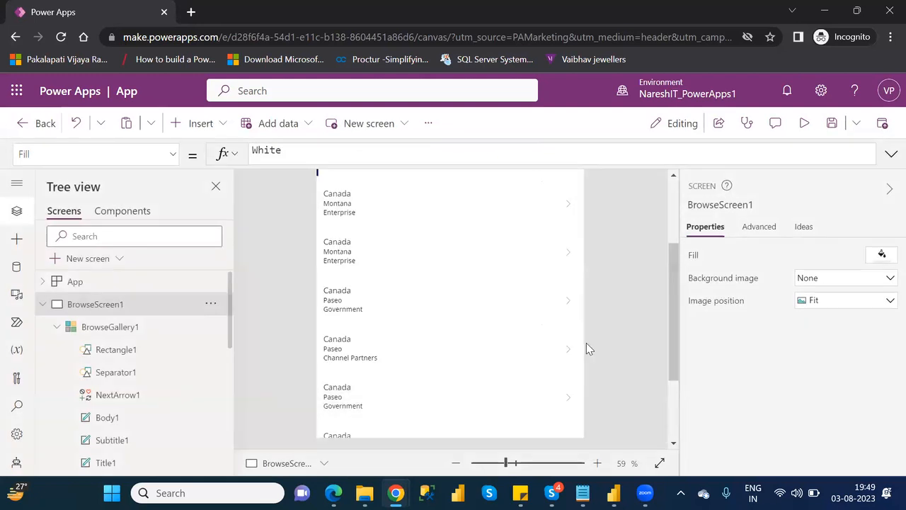
- Save the app under the name Financial APP
{"action": "left_click", "coordinate": [836, 128]}
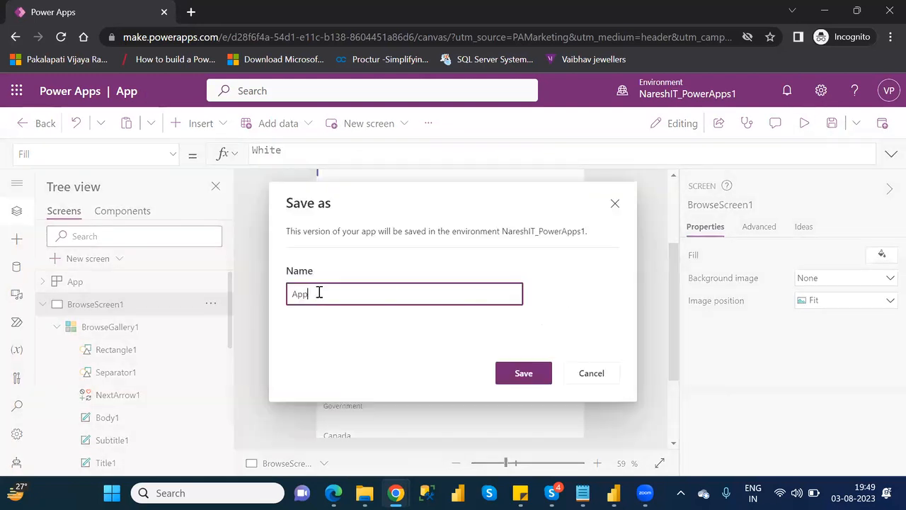
{"action": "double_click", "coordinate": [302, 293]}
{"action": "type", "text": "Financial APp"}
{"action": "key", "text": "BackSpace"}
{"action": "type", "text": "P"}
{"action": "left_click", "coordinate": [538, 375]}
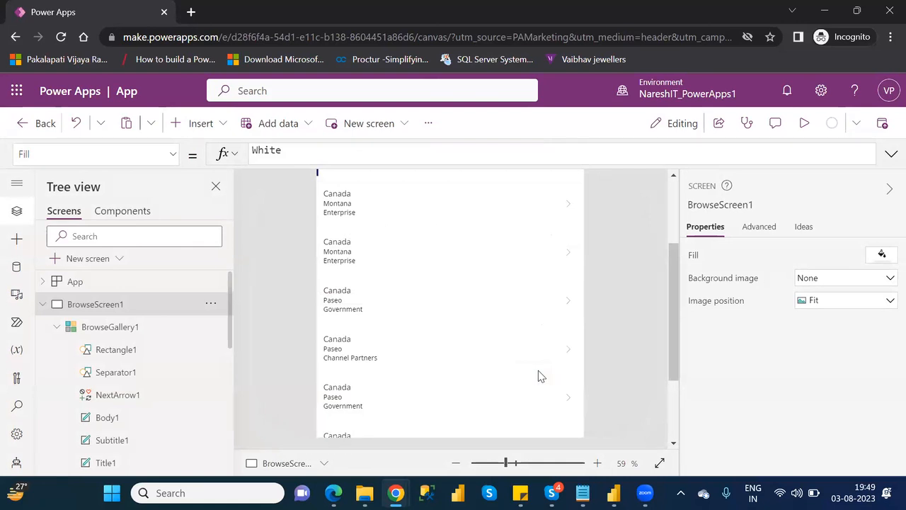
- Leave the app editor, search the environment's tables for "fina" and open the Financial Table
{"action": "left_click", "coordinate": [46, 126]}
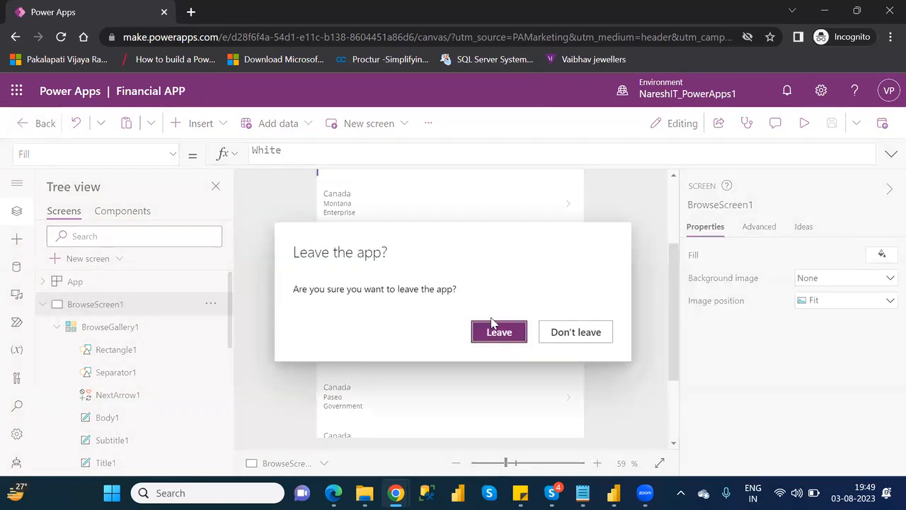
{"action": "left_click", "coordinate": [498, 337]}
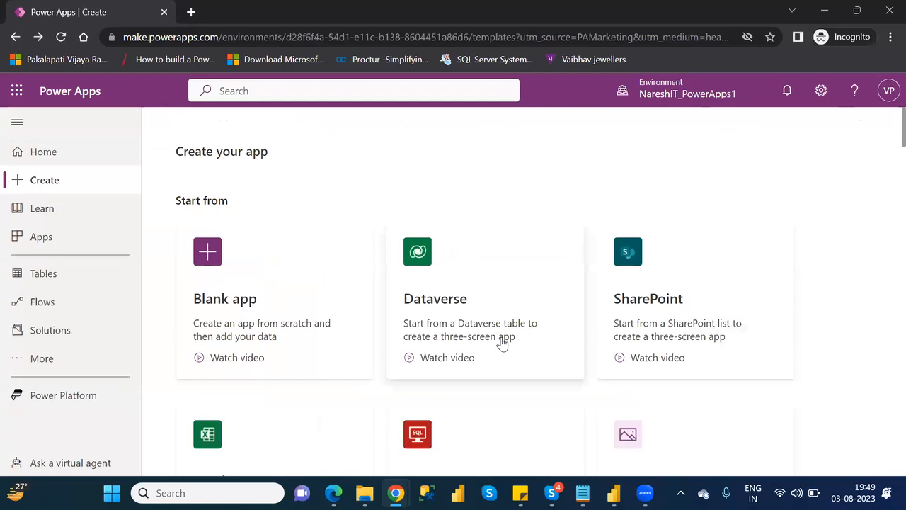
{"action": "left_click", "coordinate": [74, 273]}
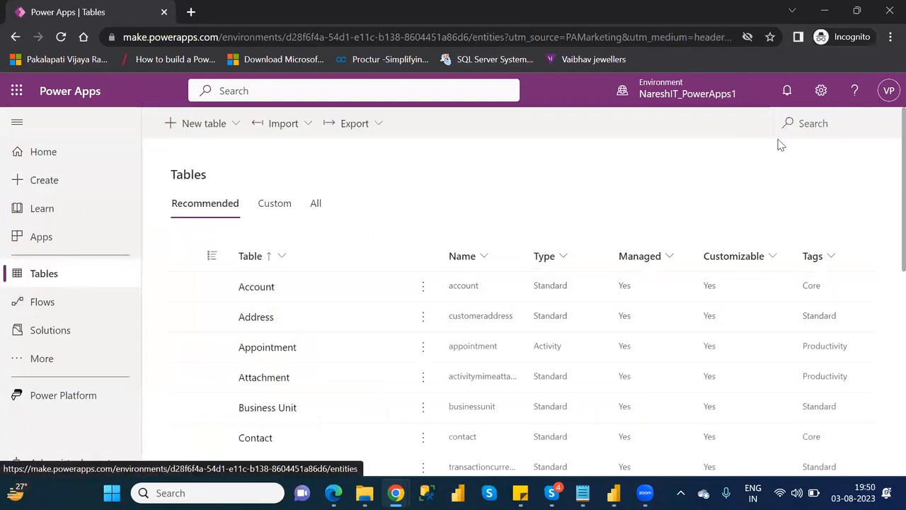
{"action": "left_click", "coordinate": [798, 125]}
{"action": "type", "text": "fina"}
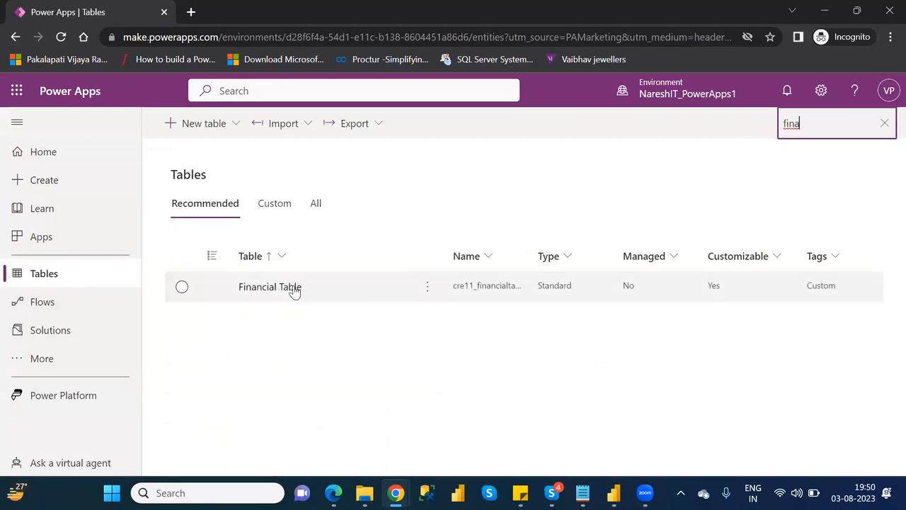
{"action": "left_click", "coordinate": [293, 289]}
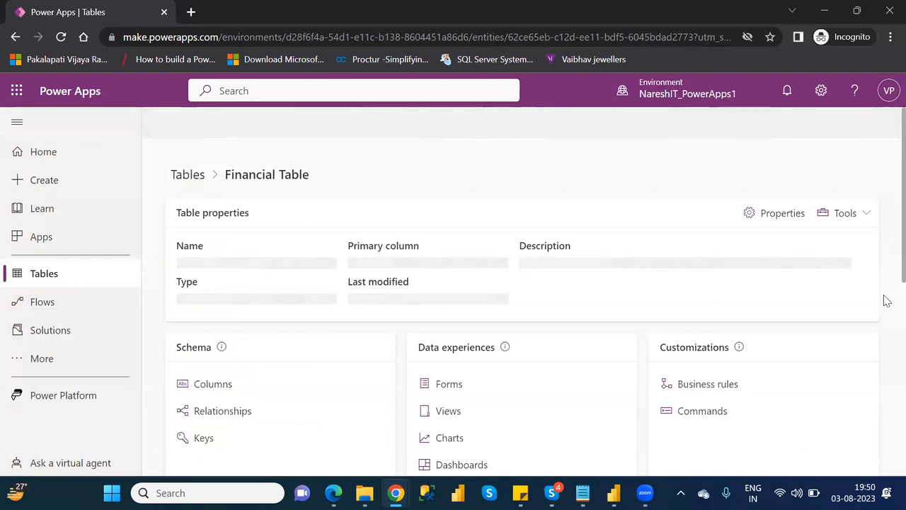
- Examine the Financial Table's columns and data for the edited product record, and look at the table's export options
{"action": "scroll", "coordinate": [887, 323], "scroll_direction": "down", "scroll_amount": 3}
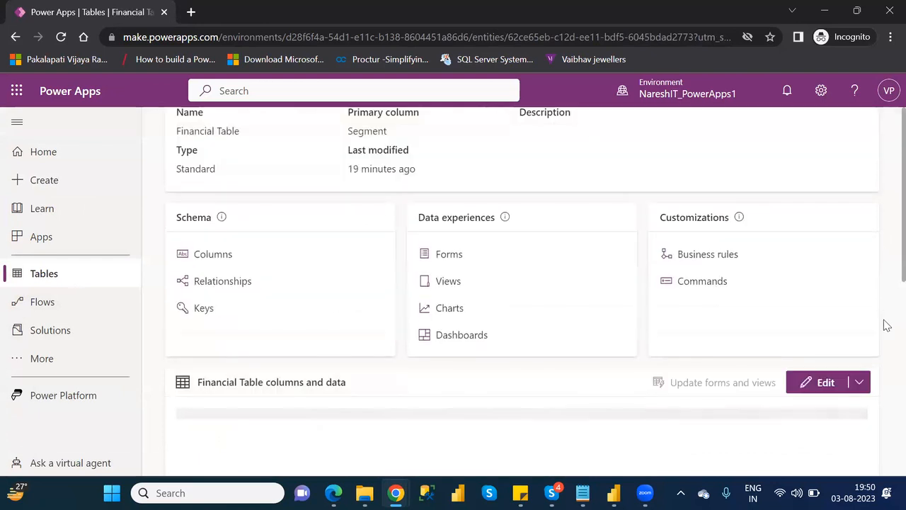
{"action": "scroll", "coordinate": [886, 329], "scroll_direction": "down", "scroll_amount": 2}
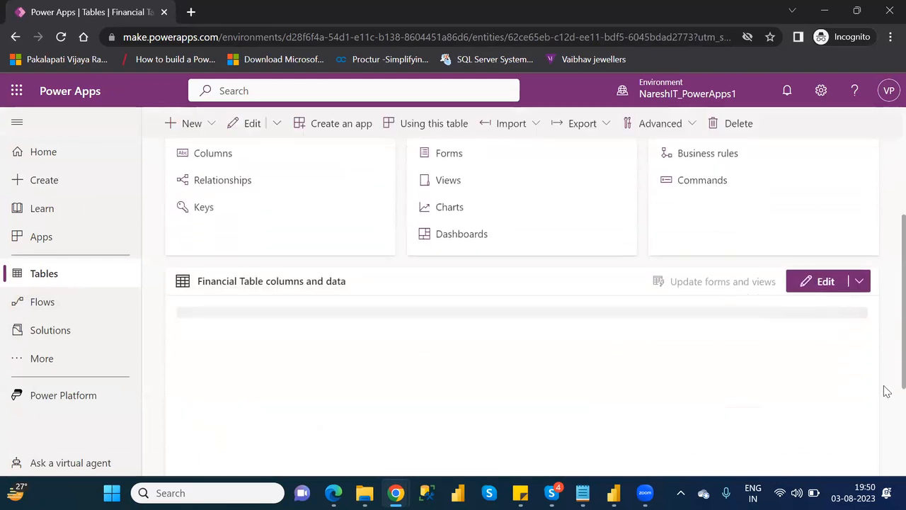
{"action": "scroll", "coordinate": [887, 403], "scroll_direction": "up", "scroll_amount": 1}
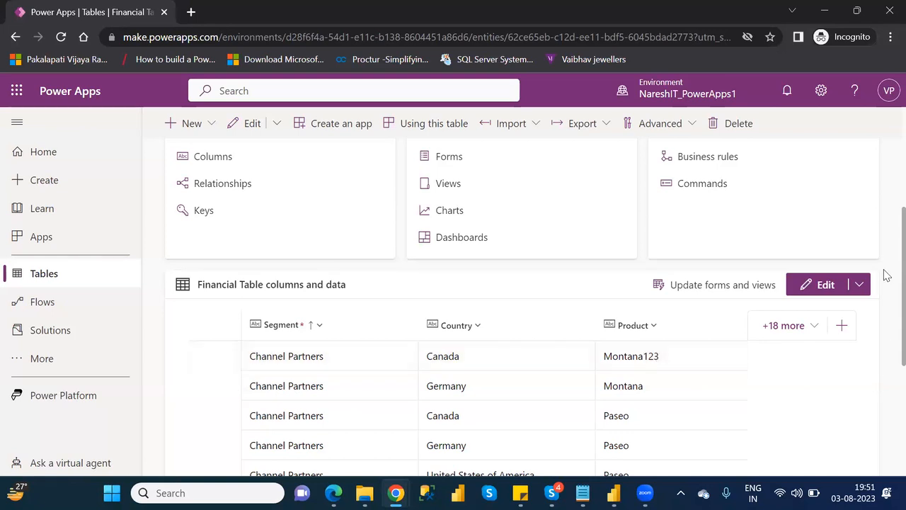
{"action": "scroll", "coordinate": [886, 275], "scroll_direction": "up", "scroll_amount": 3}
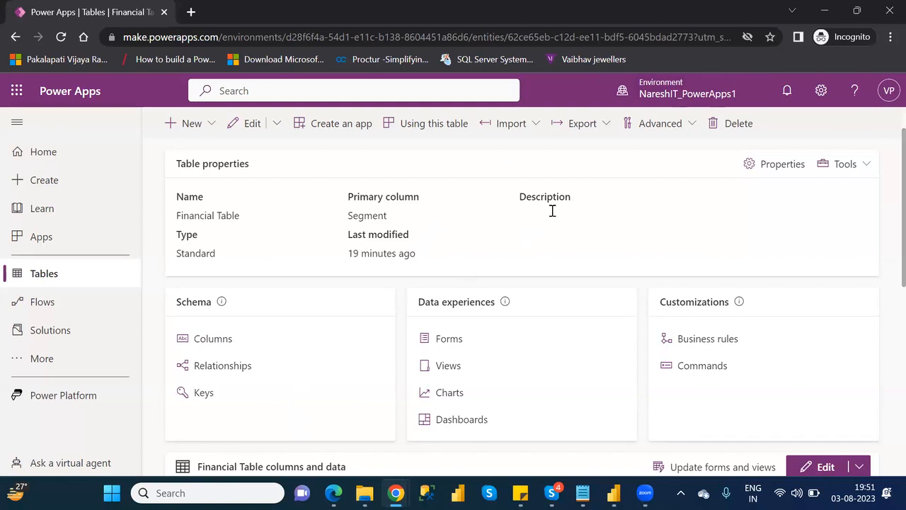
{"action": "left_click", "coordinate": [599, 127]}
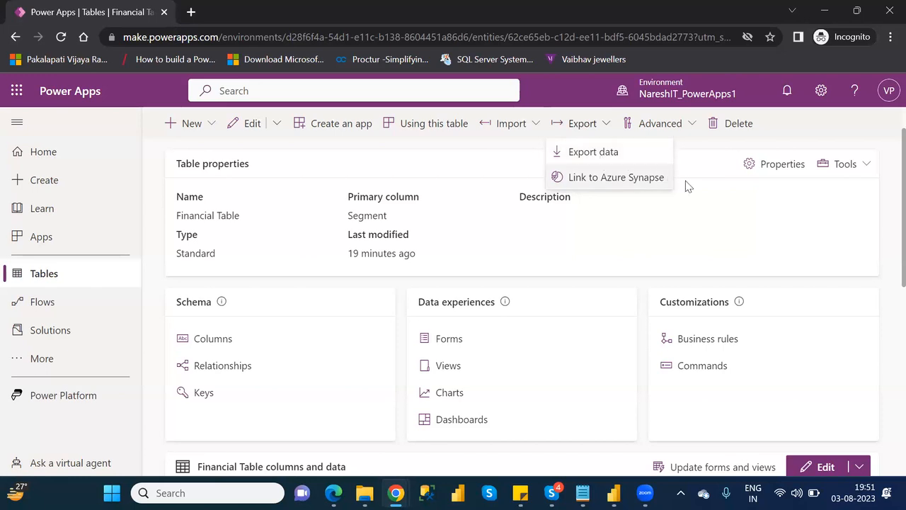
{"action": "left_click", "coordinate": [716, 195]}
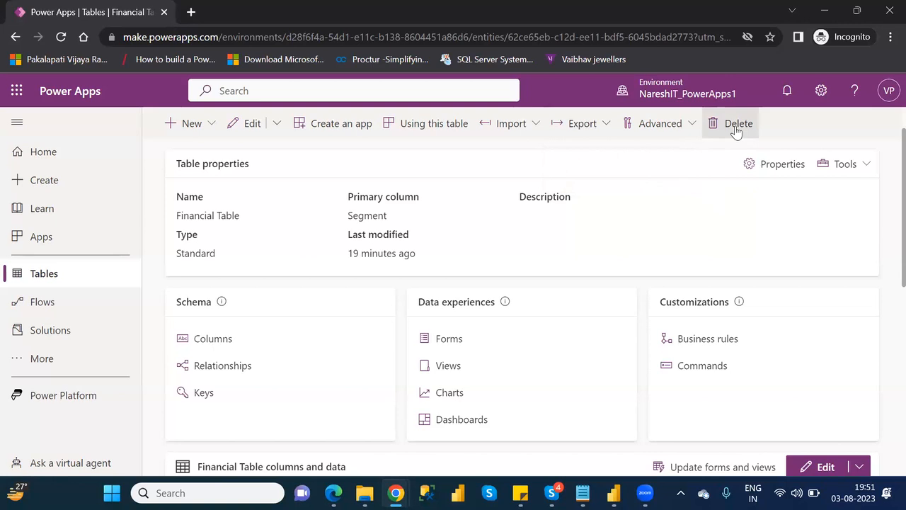
- Return to the list of all recommended tables and select the Account table
{"action": "left_click", "coordinate": [81, 277]}
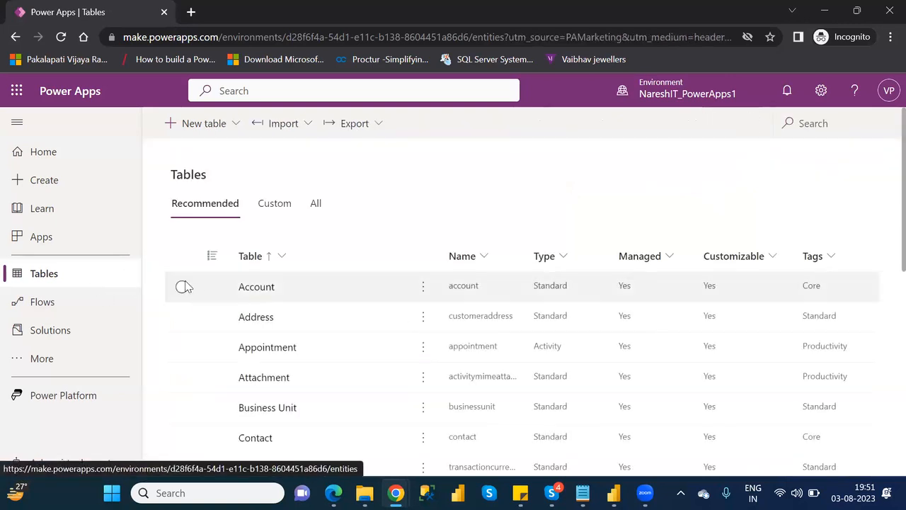
{"action": "left_click", "coordinate": [182, 288]}
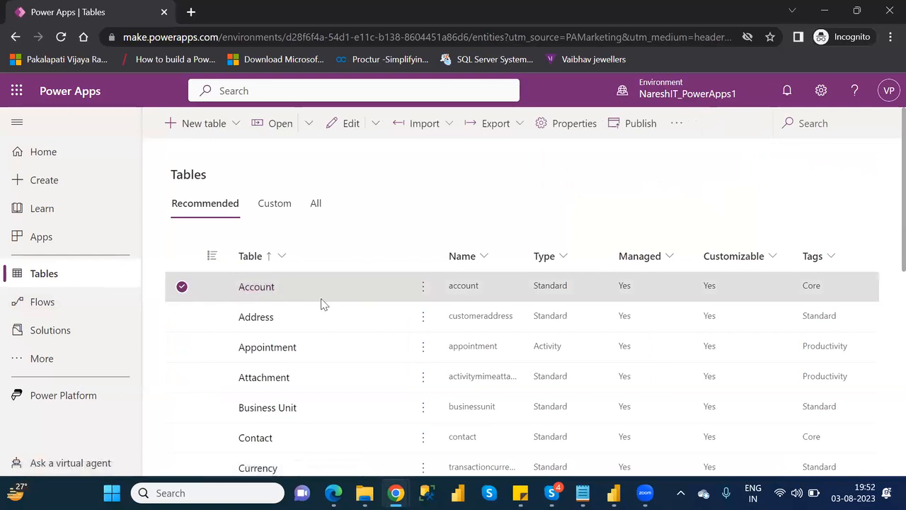
- Look at the Account table's available actions, open the table and examine its schema, data experience and customization options
{"action": "left_click", "coordinate": [423, 288]}
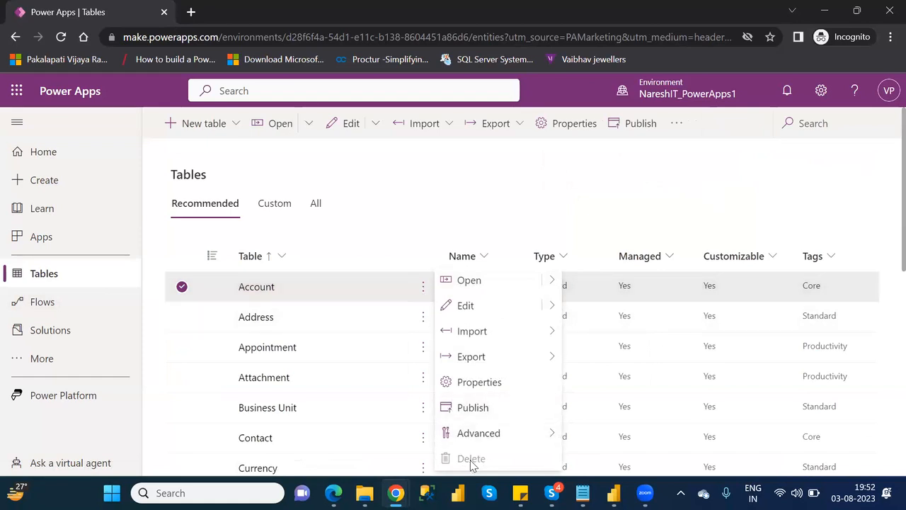
{"action": "left_click", "coordinate": [259, 290]}
{"action": "left_click", "coordinate": [259, 291]}
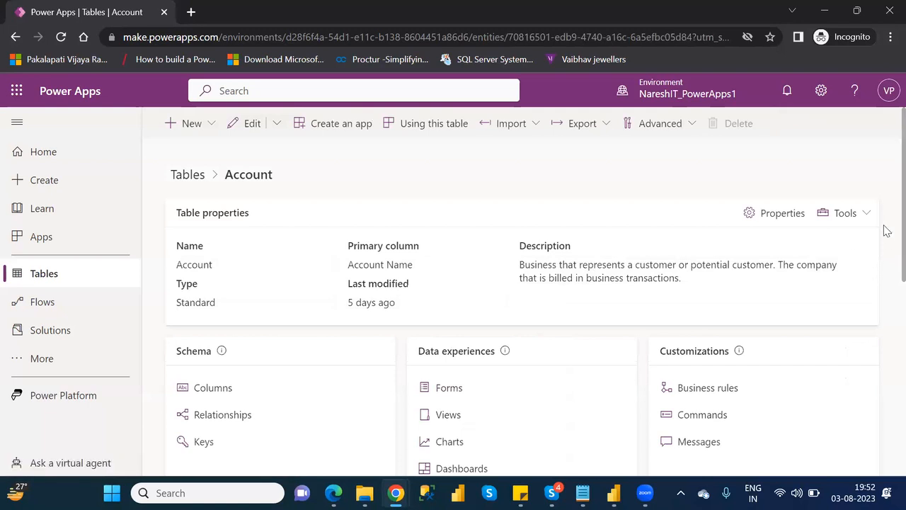
{"action": "scroll", "coordinate": [884, 253], "scroll_direction": "down", "scroll_amount": 2}
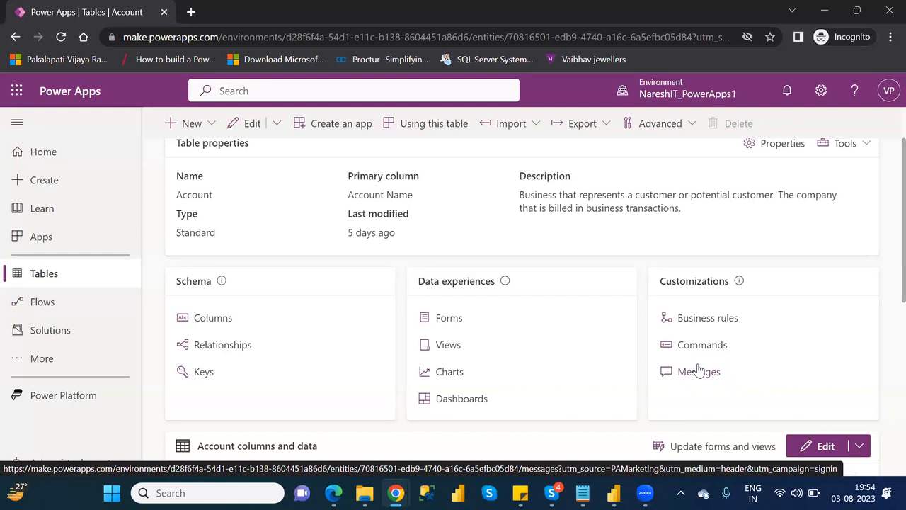
- Return to the home page and review the ways to create an app, the existing apps and the learning modules
{"action": "left_click", "coordinate": [44, 274]}
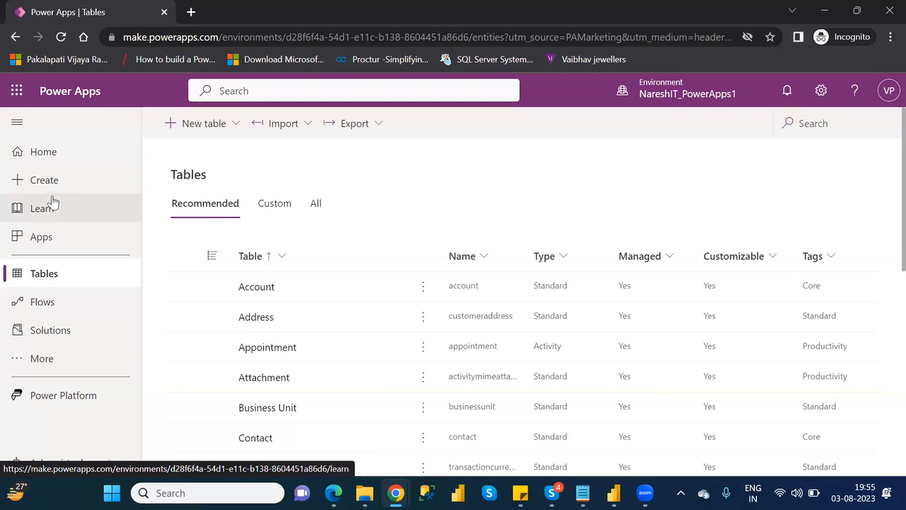
{"action": "left_click", "coordinate": [50, 158]}
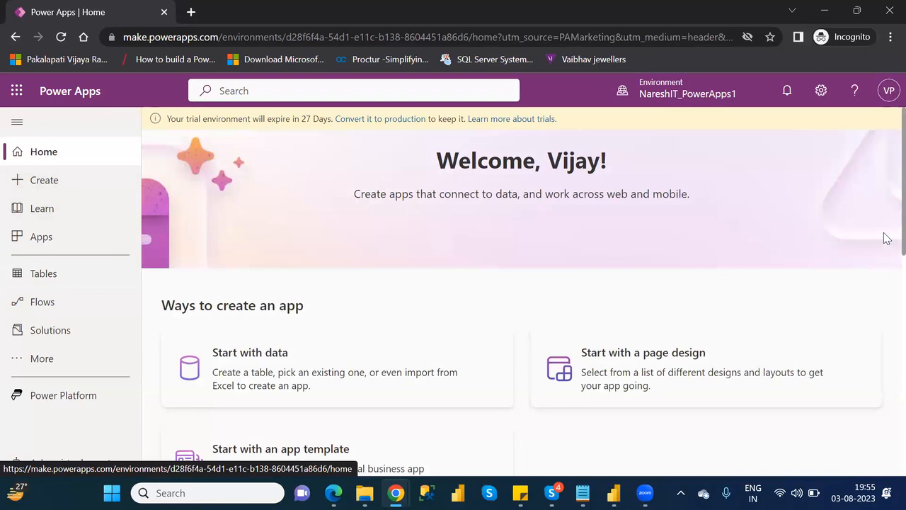
{"action": "scroll", "coordinate": [887, 238], "scroll_direction": "down", "scroll_amount": 3}
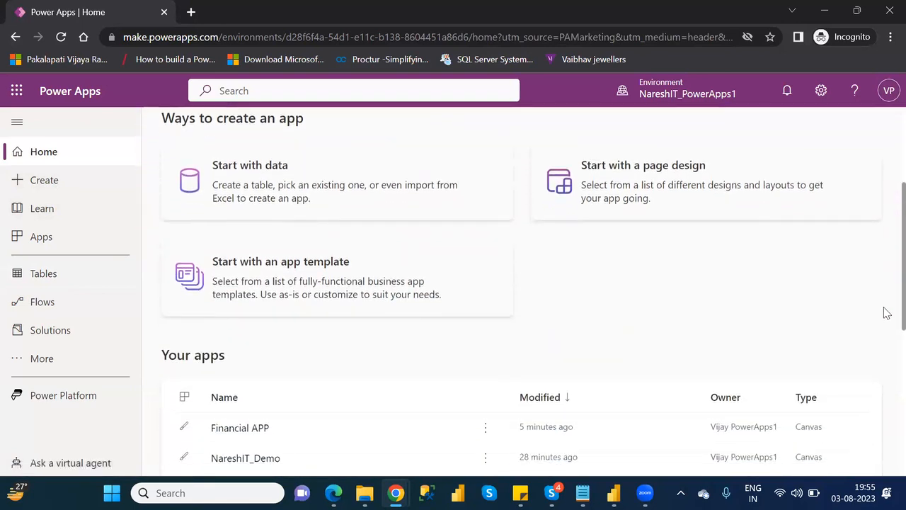
{"action": "scroll", "coordinate": [887, 329], "scroll_direction": "down", "scroll_amount": 3}
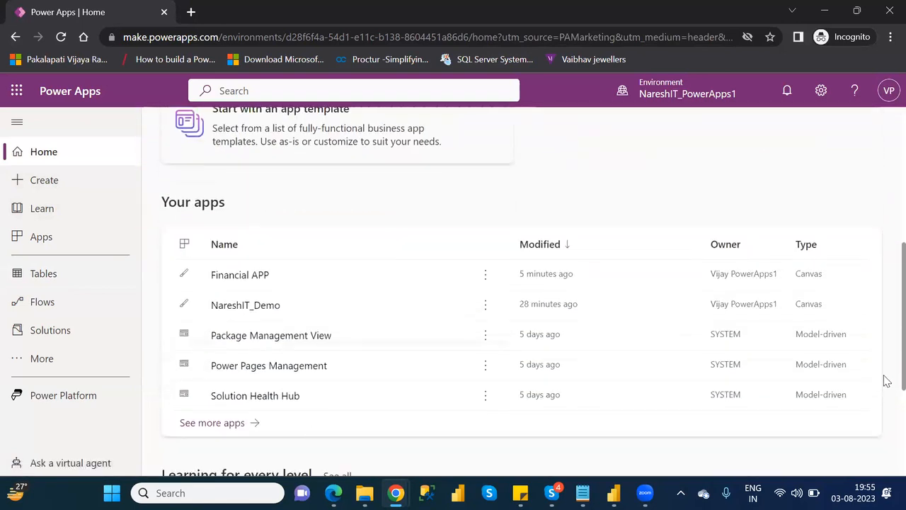
{"action": "scroll", "coordinate": [884, 410], "scroll_direction": "down", "scroll_amount": 2}
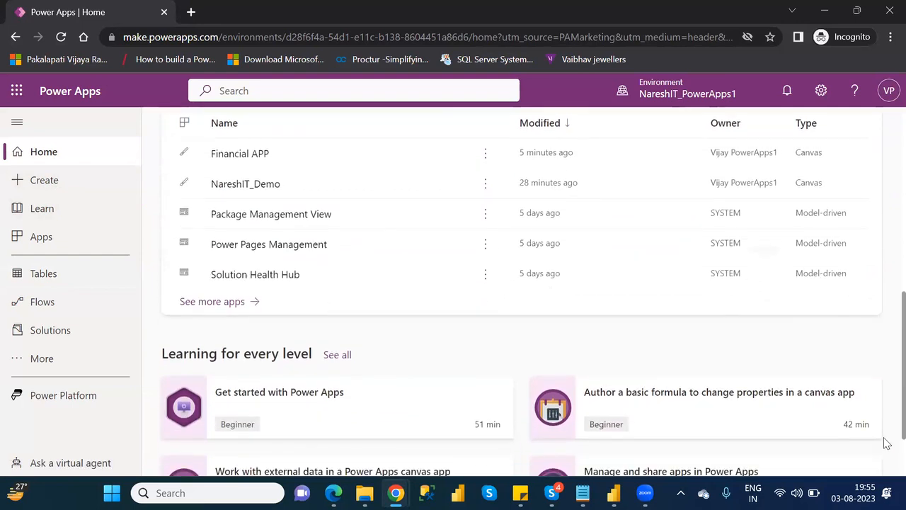
{"action": "scroll", "coordinate": [886, 446], "scroll_direction": "down", "scroll_amount": 1}
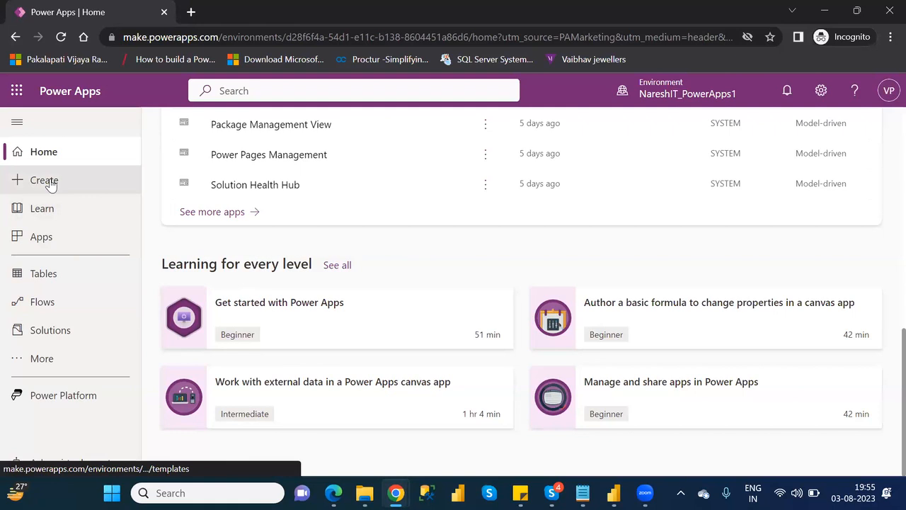
- Open the app creation page and review its starting data sources, extra capabilities and app templates
{"action": "left_click", "coordinate": [49, 183]}
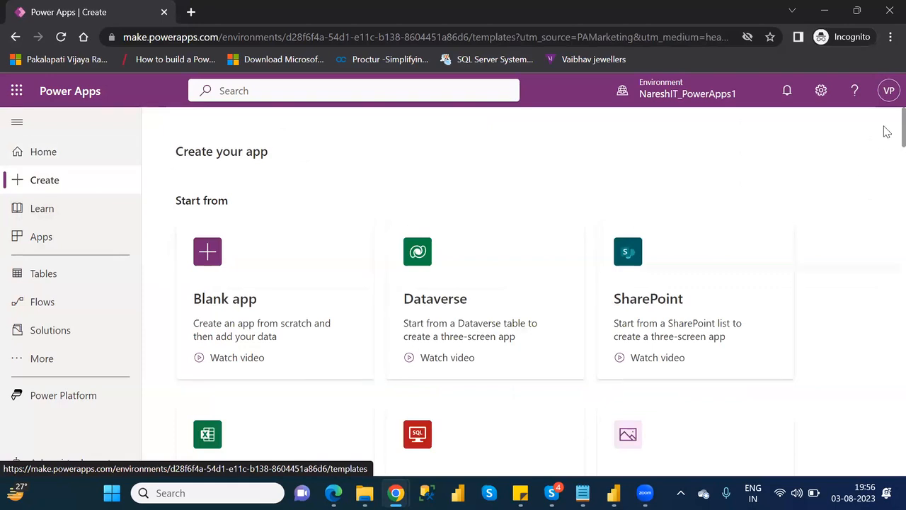
{"action": "scroll", "coordinate": [885, 142], "scroll_direction": "down", "scroll_amount": 5}
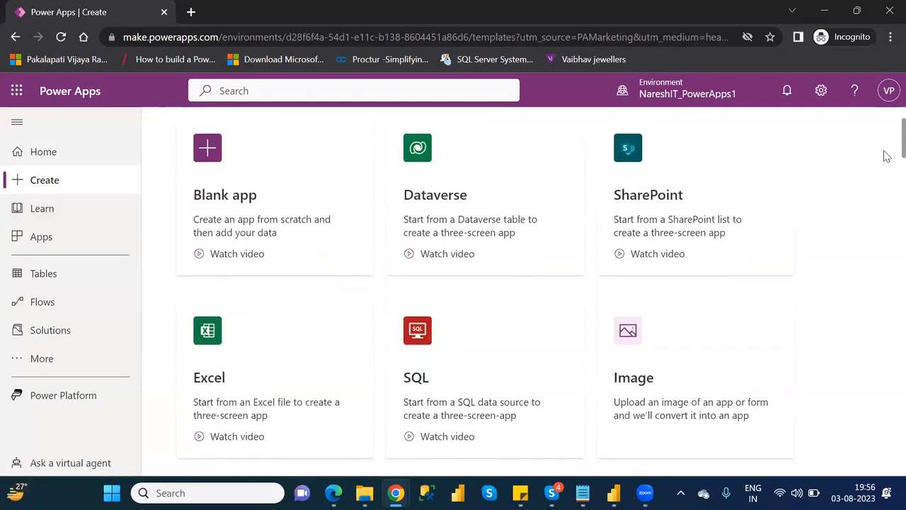
{"action": "scroll", "coordinate": [886, 191], "scroll_direction": "down", "scroll_amount": 4}
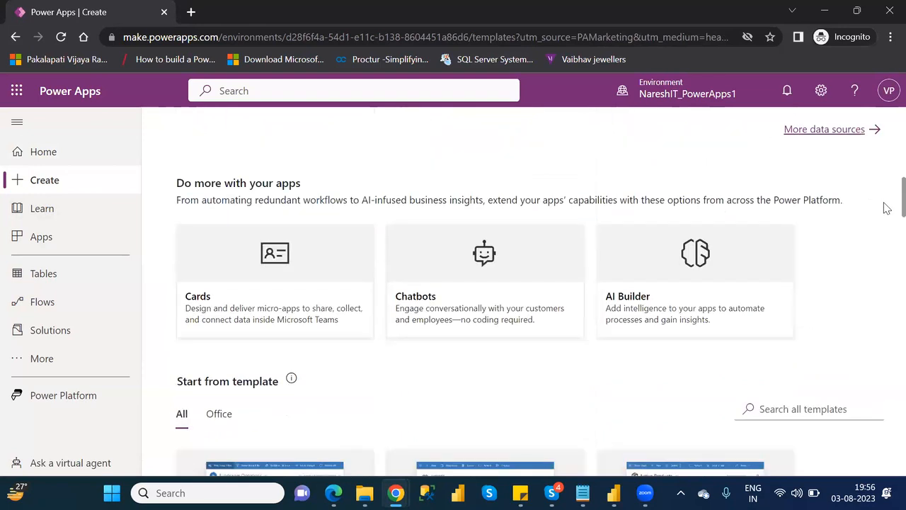
{"action": "scroll", "coordinate": [885, 221], "scroll_direction": "down", "scroll_amount": 3}
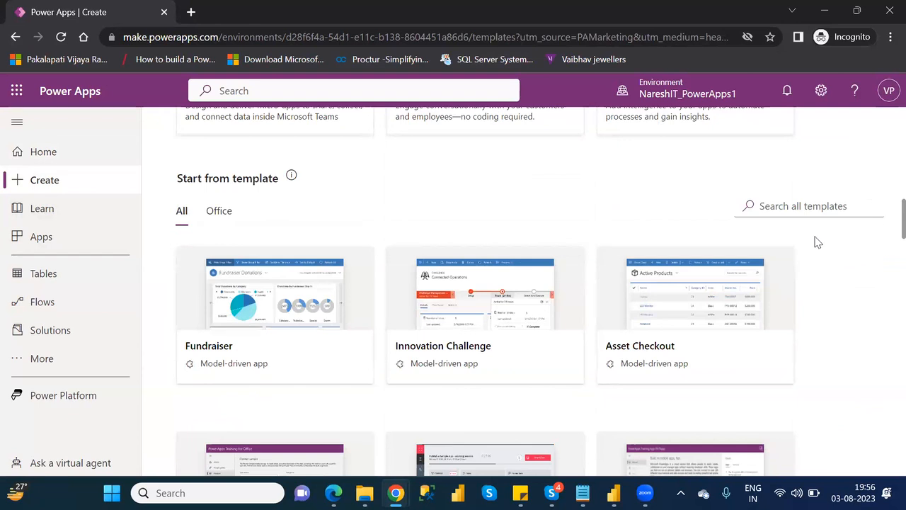
- Try to create a model-driven app from the Innovation Challenge template
{"action": "left_click", "coordinate": [479, 315]}
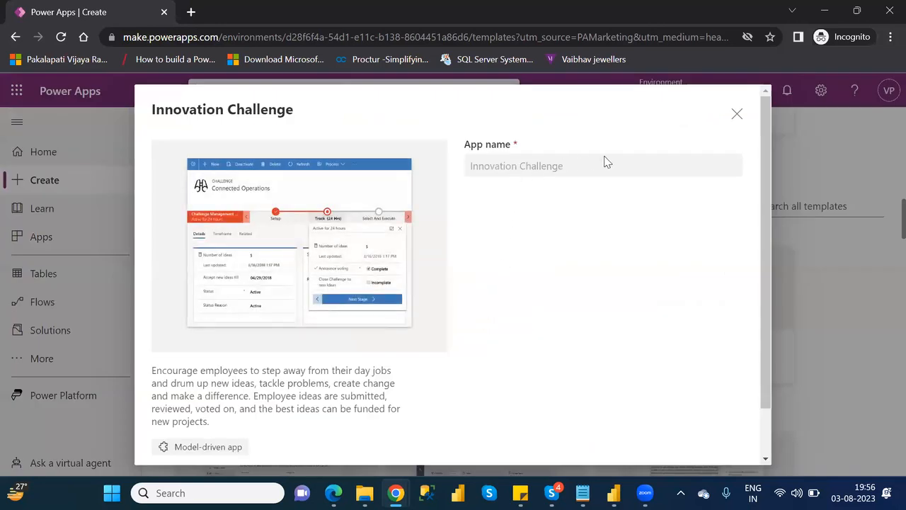
{"action": "scroll", "coordinate": [768, 430], "scroll_direction": "down", "scroll_amount": 2}
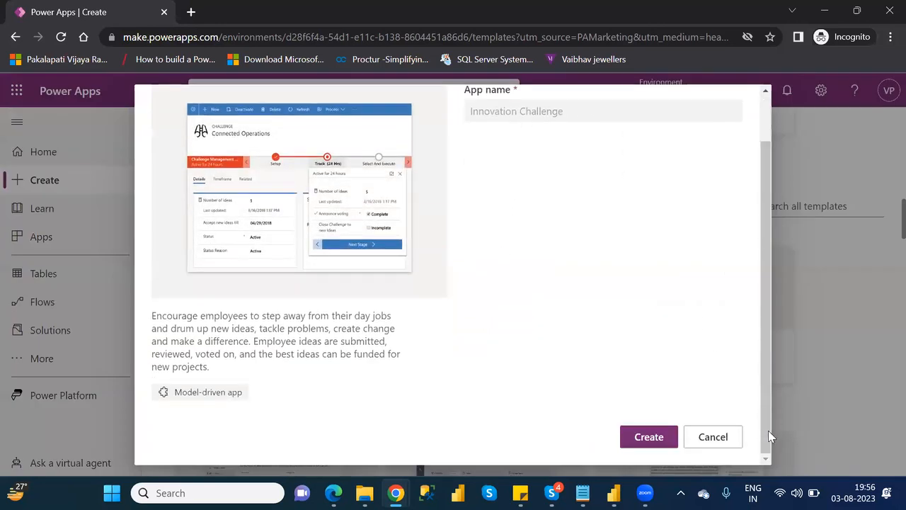
{"action": "left_click", "coordinate": [657, 440]}
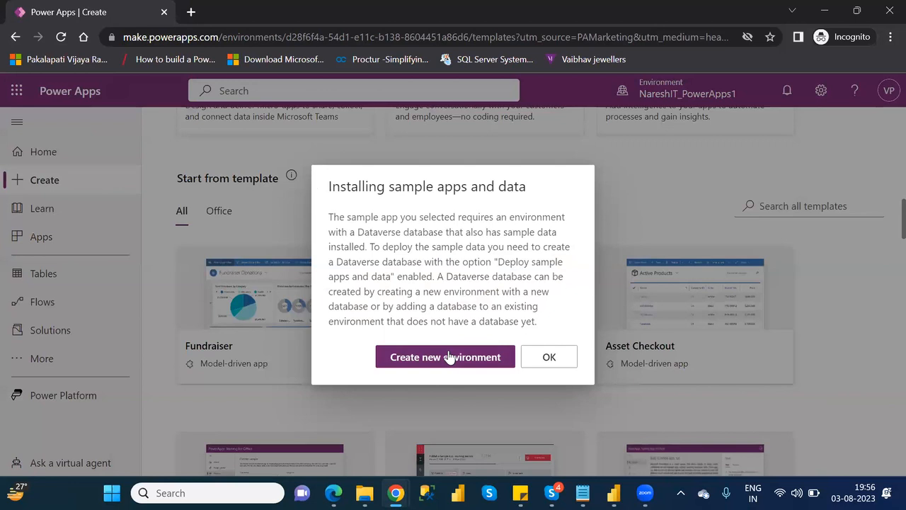
{"action": "left_click", "coordinate": [553, 357]}
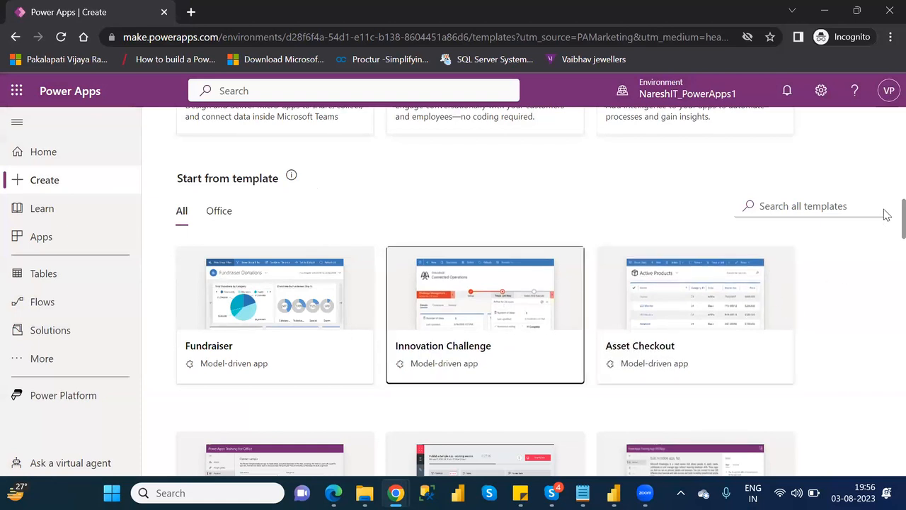
- Look at the details of the Power Apps Training for Office canvas template and close them without creating an app
{"action": "scroll", "coordinate": [882, 224], "scroll_direction": "down", "scroll_amount": 2}
{"action": "scroll", "coordinate": [886, 231], "scroll_direction": "down", "scroll_amount": 2}
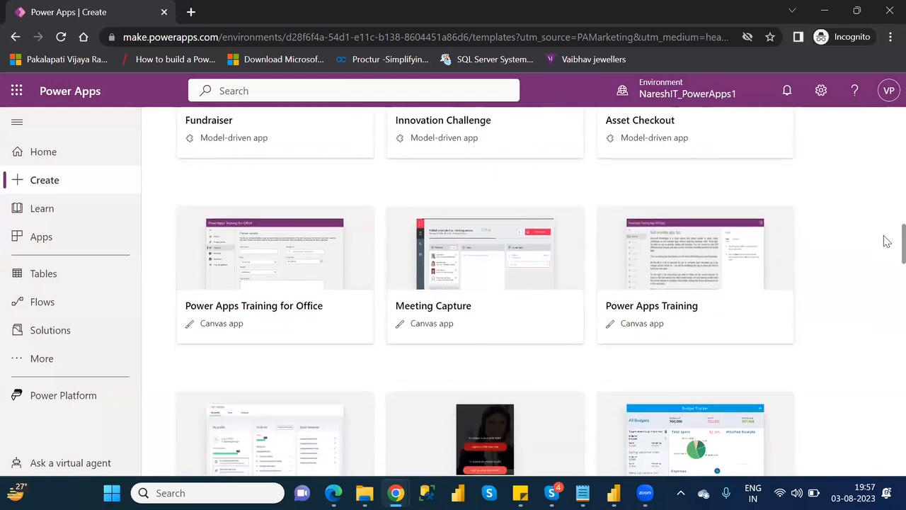
{"action": "scroll", "coordinate": [884, 240], "scroll_direction": "down", "scroll_amount": 1}
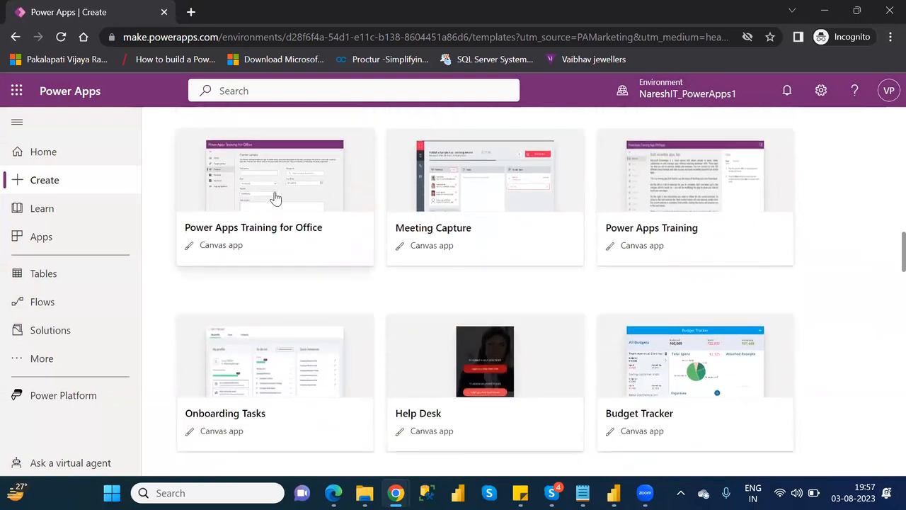
{"action": "left_click", "coordinate": [274, 196]}
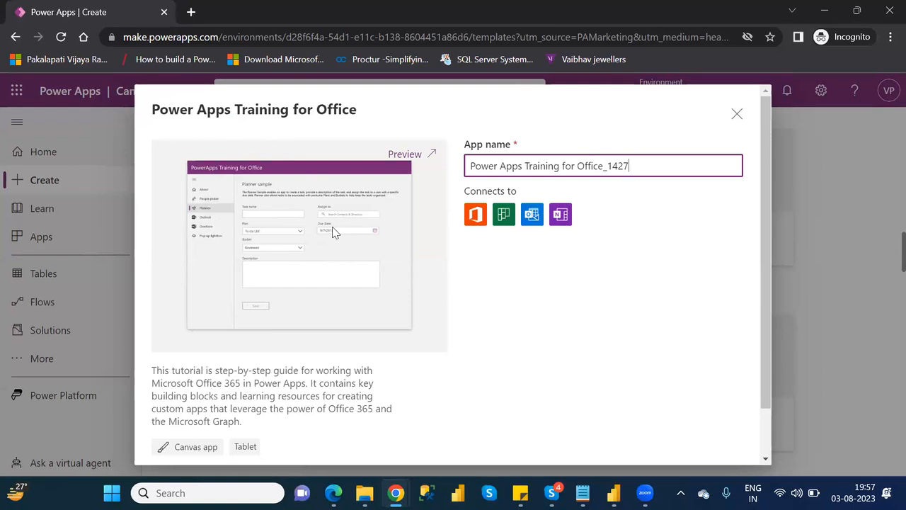
{"action": "left_click", "coordinate": [737, 114]}
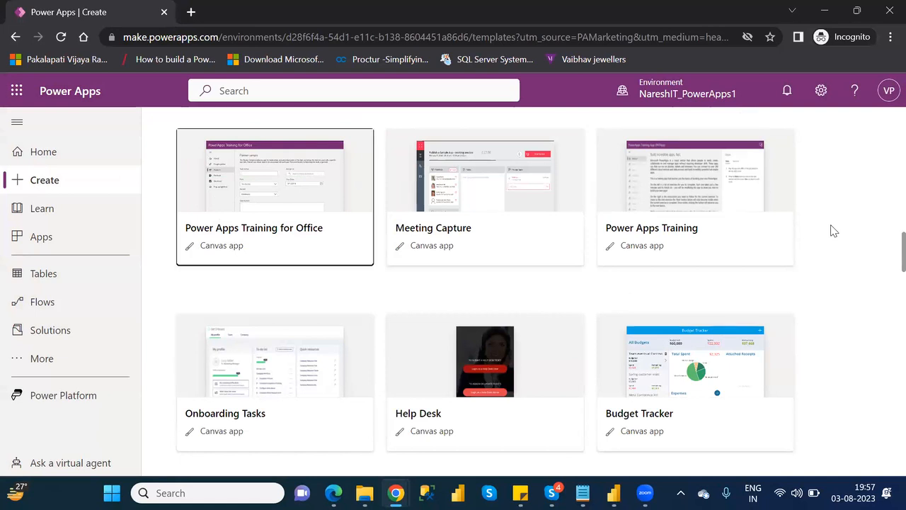
- Create a tablet-format canvas app named Budget Tracker_1427 from the Budget Tracker template and skip the studio's welcome prompt
{"action": "left_click", "coordinate": [658, 366]}
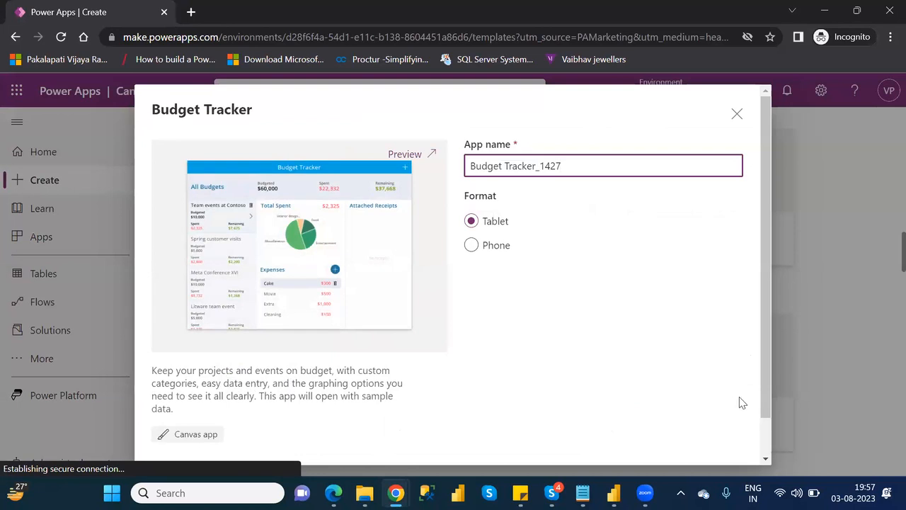
{"action": "scroll", "coordinate": [770, 436], "scroll_direction": "down", "scroll_amount": 1}
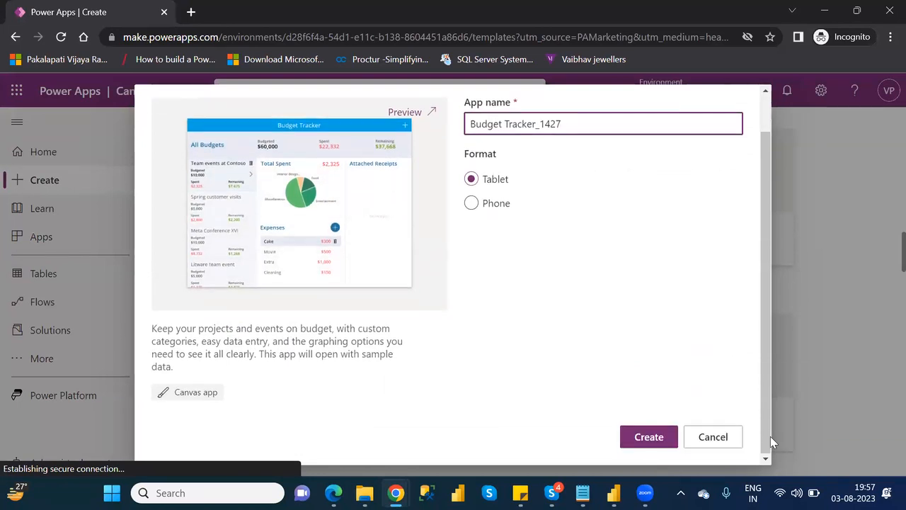
{"action": "left_click", "coordinate": [648, 437]}
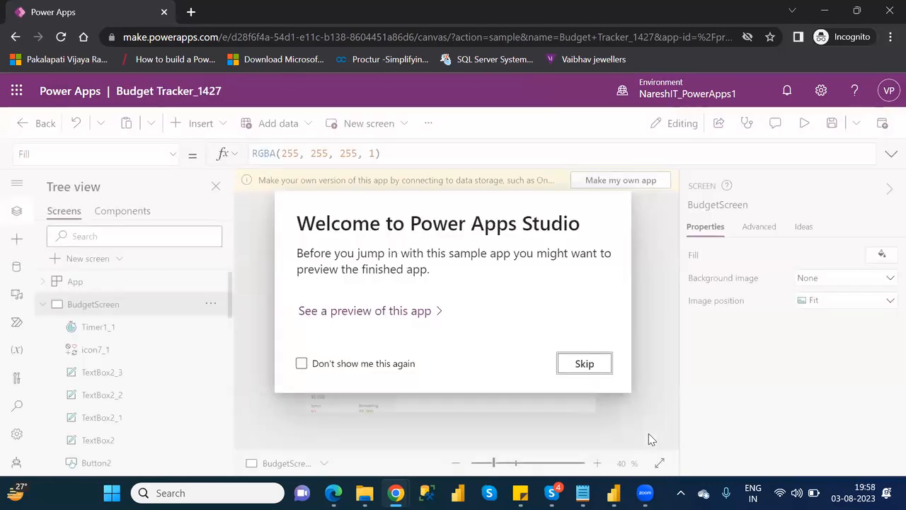
{"action": "left_click", "coordinate": [584, 364]}
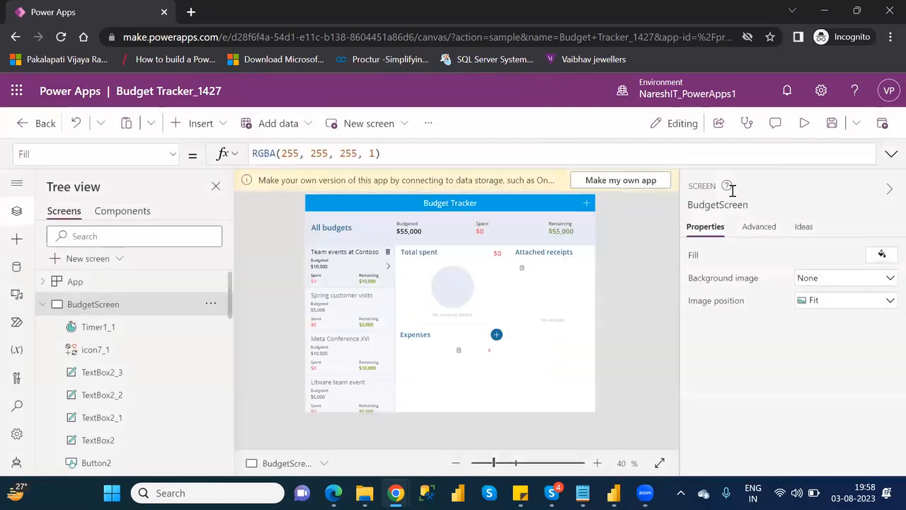
- Preview the Budget Tracker app and view the expenses of the Spring customer visits and Meta Conference XVI budgets
{"action": "left_click", "coordinate": [804, 124]}
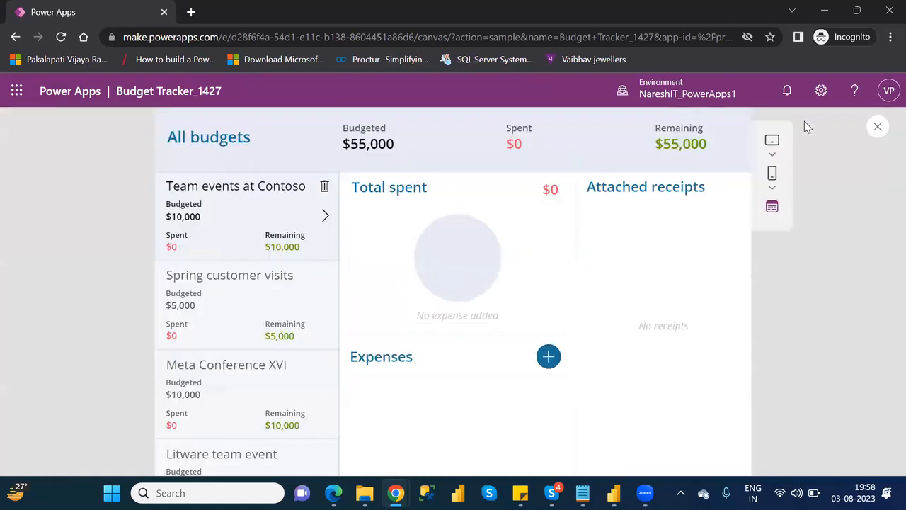
{"action": "left_click", "coordinate": [266, 291]}
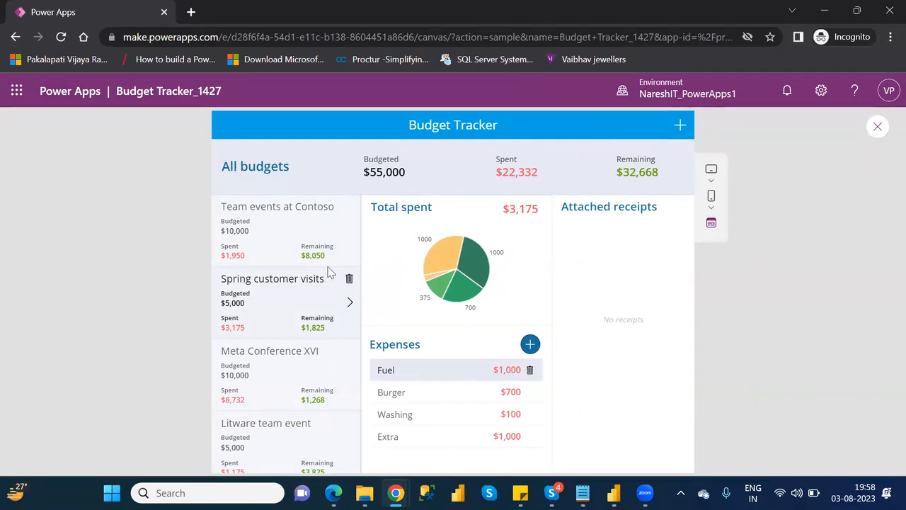
{"action": "left_click", "coordinate": [275, 371]}
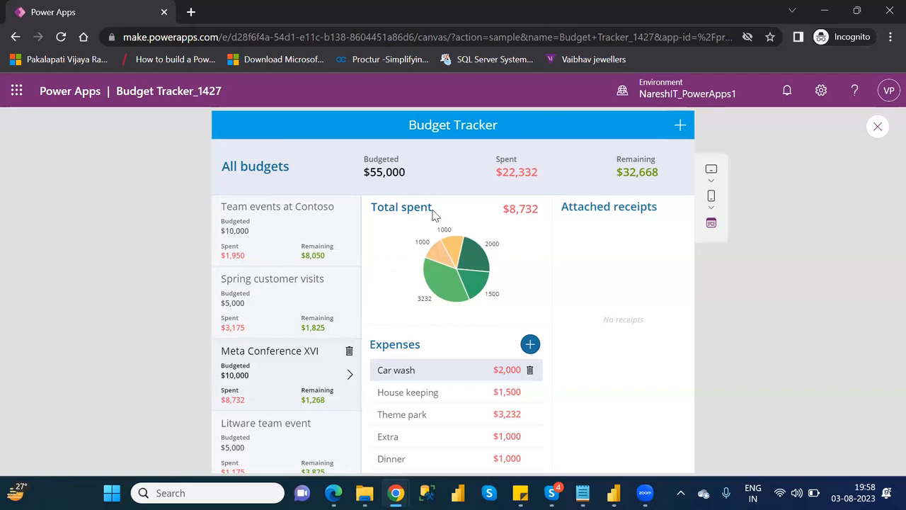
- Add and save a budget titled Power Apps with an amount of 20000 in the previewed app
{"action": "left_click", "coordinate": [680, 128]}
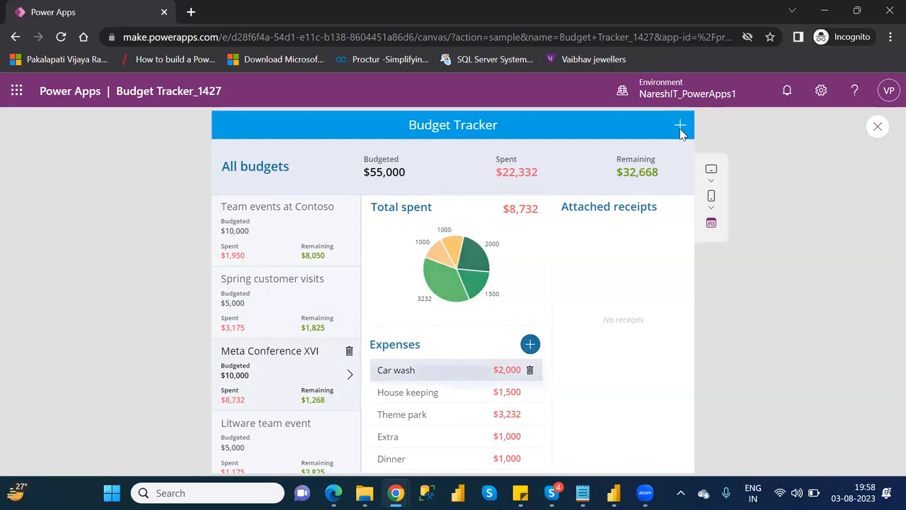
{"action": "left_click", "coordinate": [441, 266]}
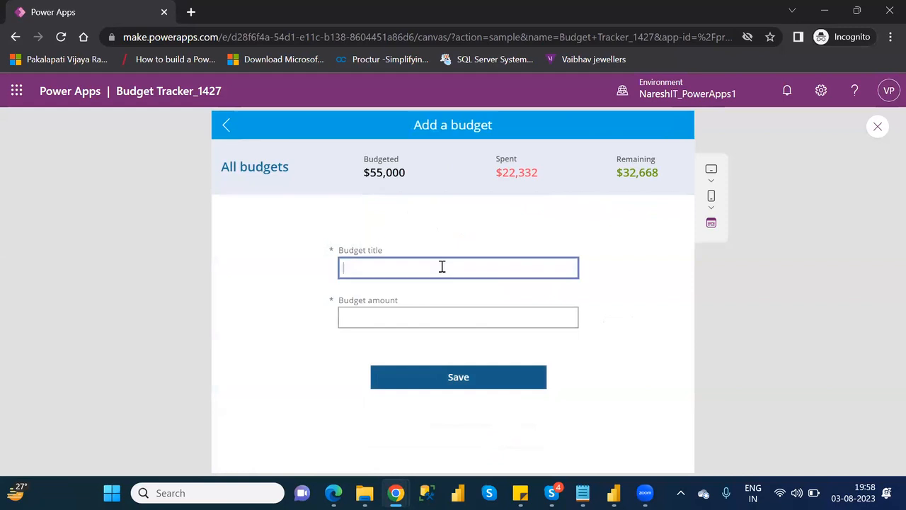
{"action": "type", "text": "Power Apps"}
{"action": "left_click", "coordinate": [410, 315]}
{"action": "type", "text": "2000"}
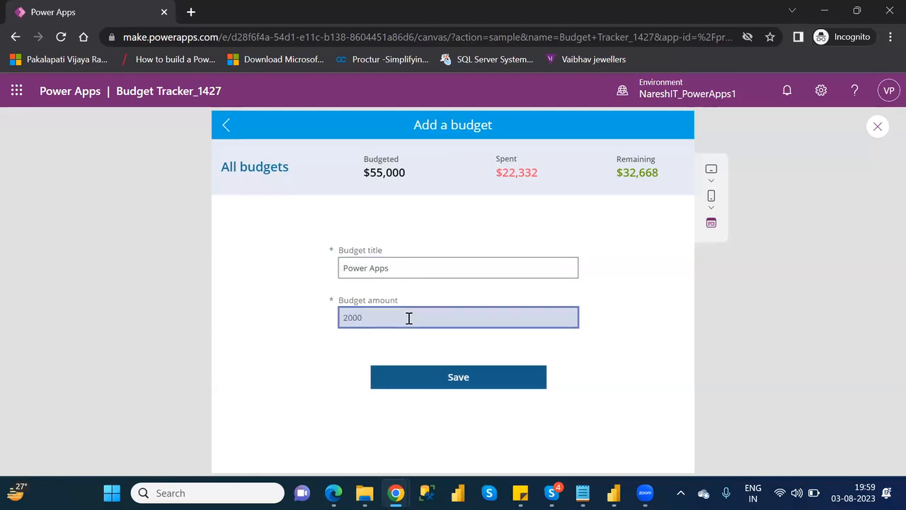
{"action": "type", "text": "0"}
{"action": "left_click", "coordinate": [472, 377]}
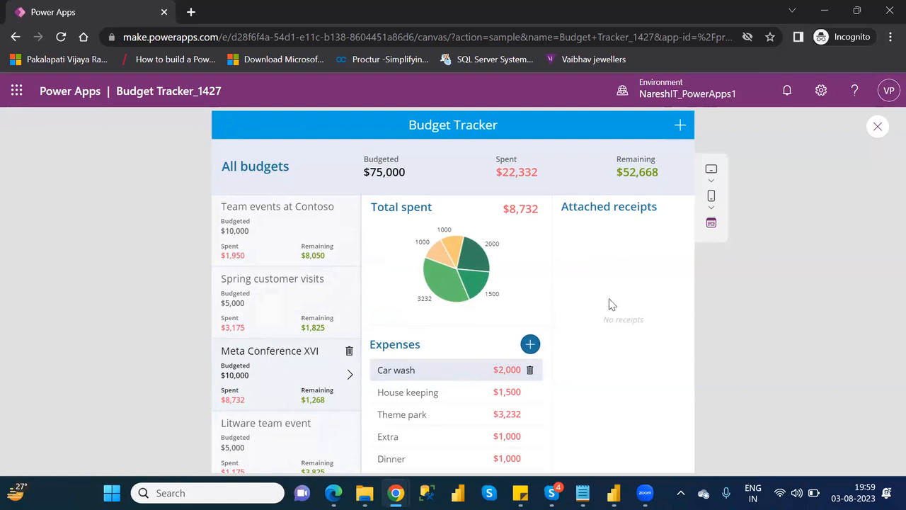
- Open a new expense form for the Power Apps budget in the previewed app and allow the site to use the camera
{"action": "left_click", "coordinate": [353, 299]}
{"action": "scroll", "coordinate": [353, 294], "scroll_direction": "down", "scroll_amount": 3}
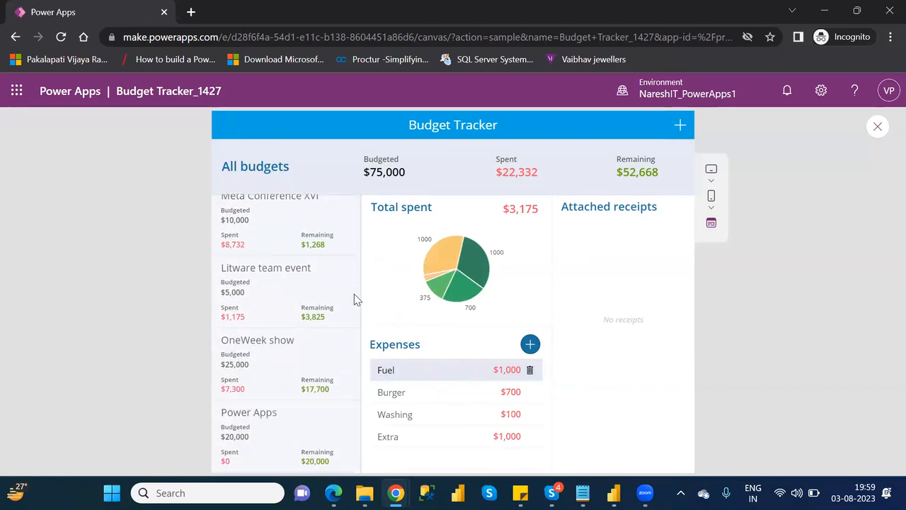
{"action": "left_click", "coordinate": [300, 425]}
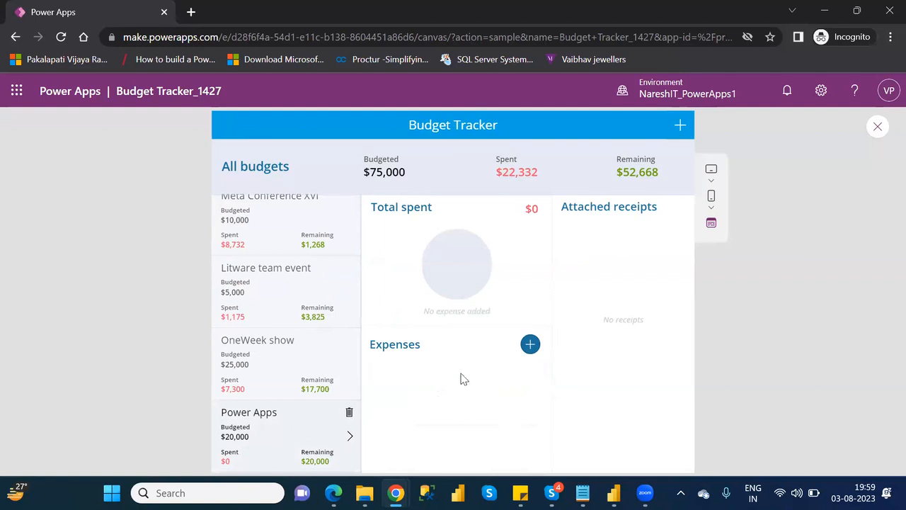
{"action": "left_click", "coordinate": [532, 345]}
{"action": "left_click", "coordinate": [531, 345]}
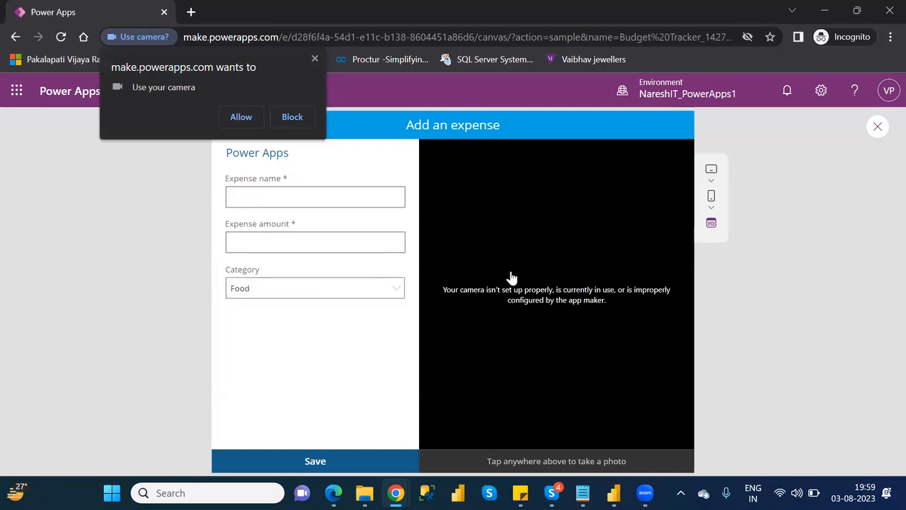
{"action": "left_click", "coordinate": [240, 117]}
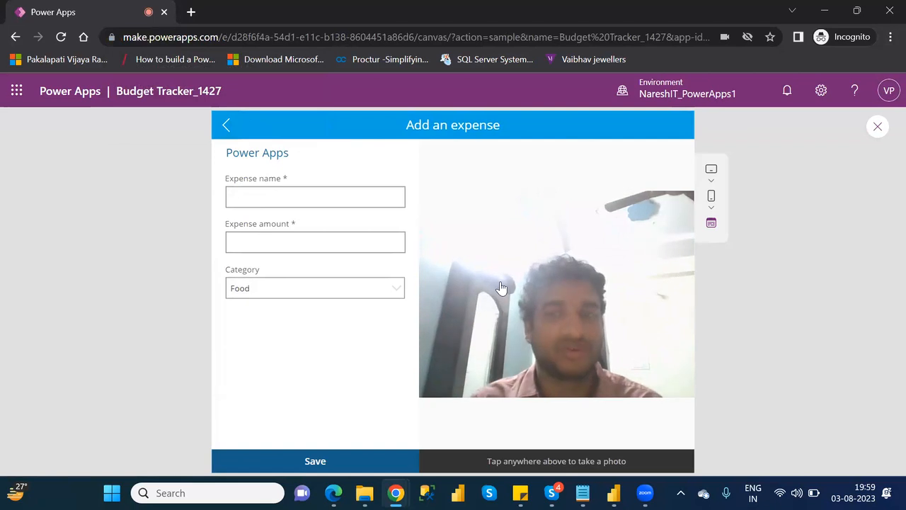
- Close the app preview and save the Budget Tracker_1427 changes through the prompt for leaving the app
{"action": "left_click", "coordinate": [877, 127]}
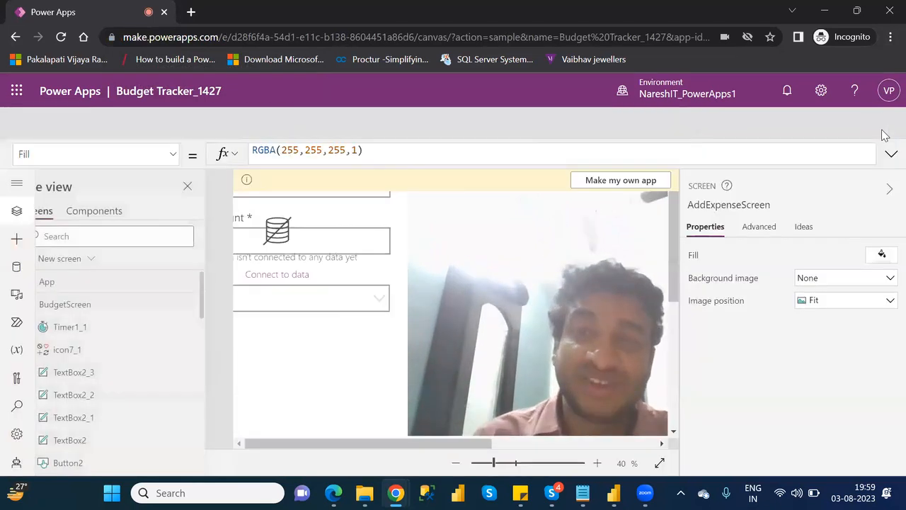
{"action": "left_click", "coordinate": [585, 344]}
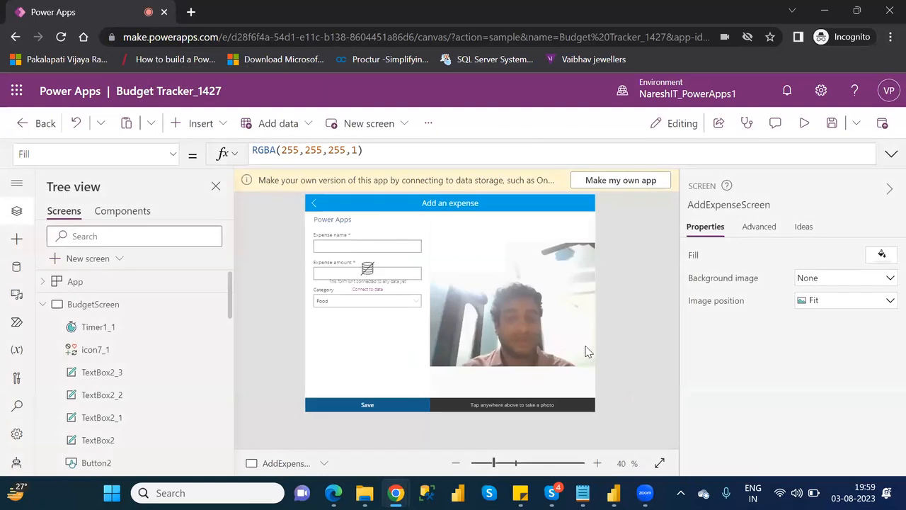
{"action": "left_click", "coordinate": [19, 128]}
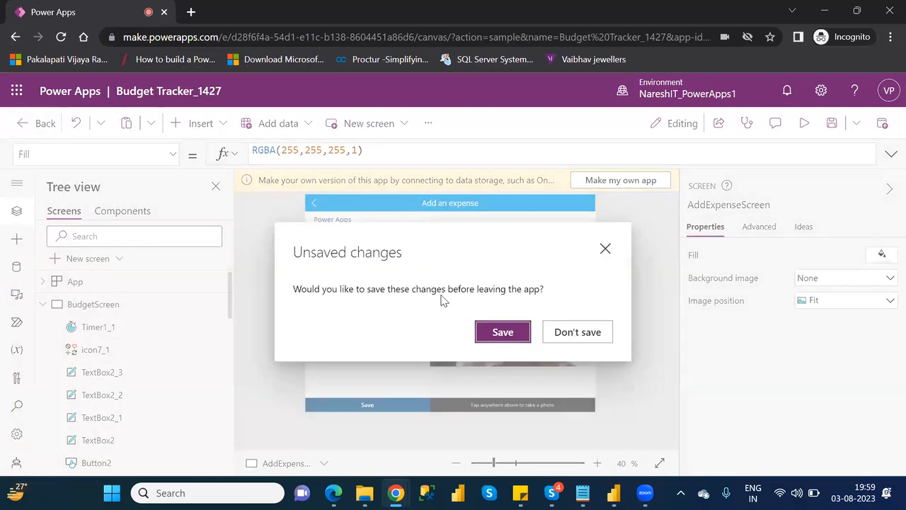
{"action": "left_click", "coordinate": [501, 333]}
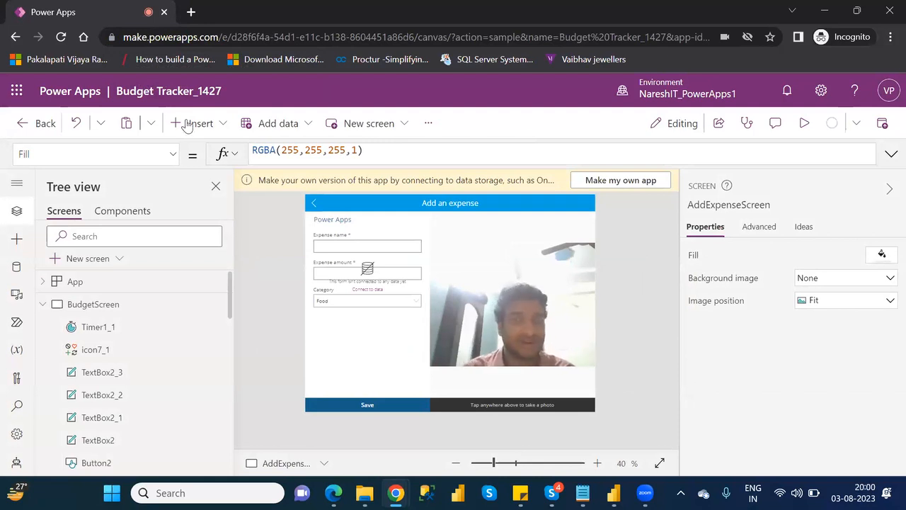
- Leave the app without saving further changes and skip the welcome prompt of the reloaded studio
{"action": "left_click", "coordinate": [41, 124]}
{"action": "left_click", "coordinate": [574, 333]}
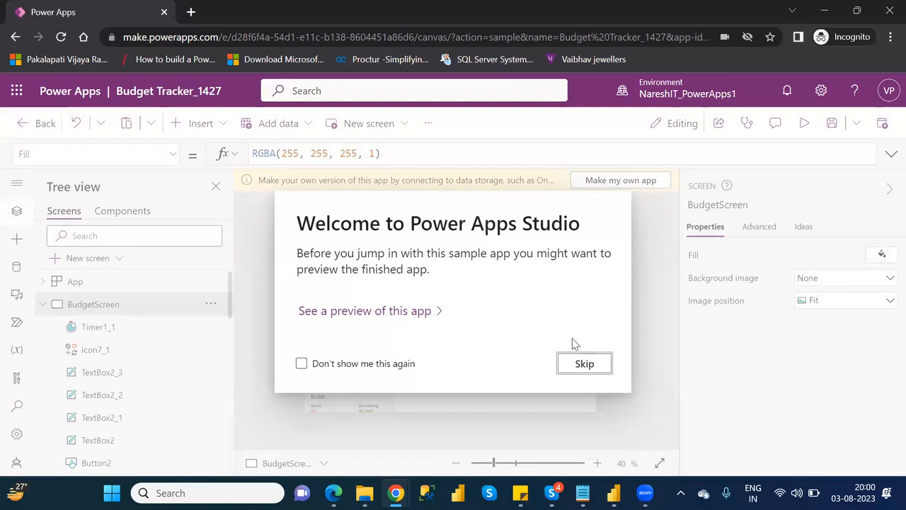
{"action": "left_click", "coordinate": [585, 364]}
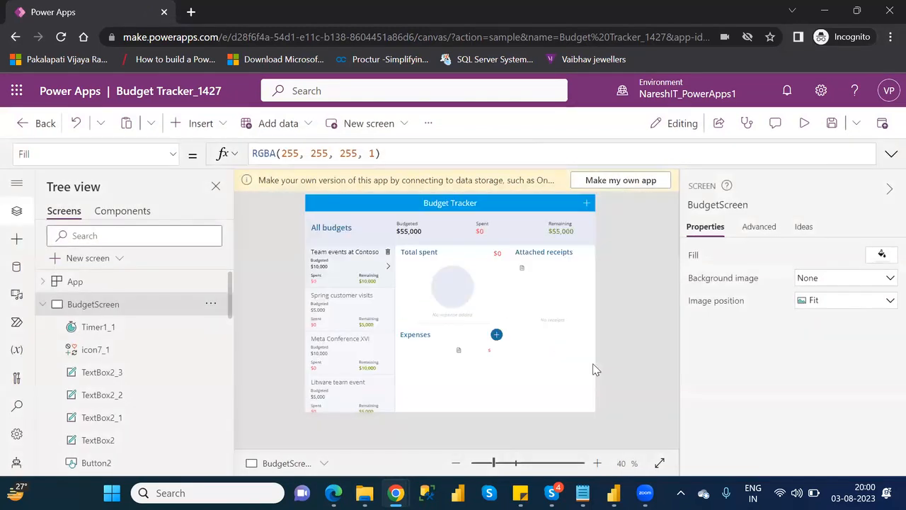